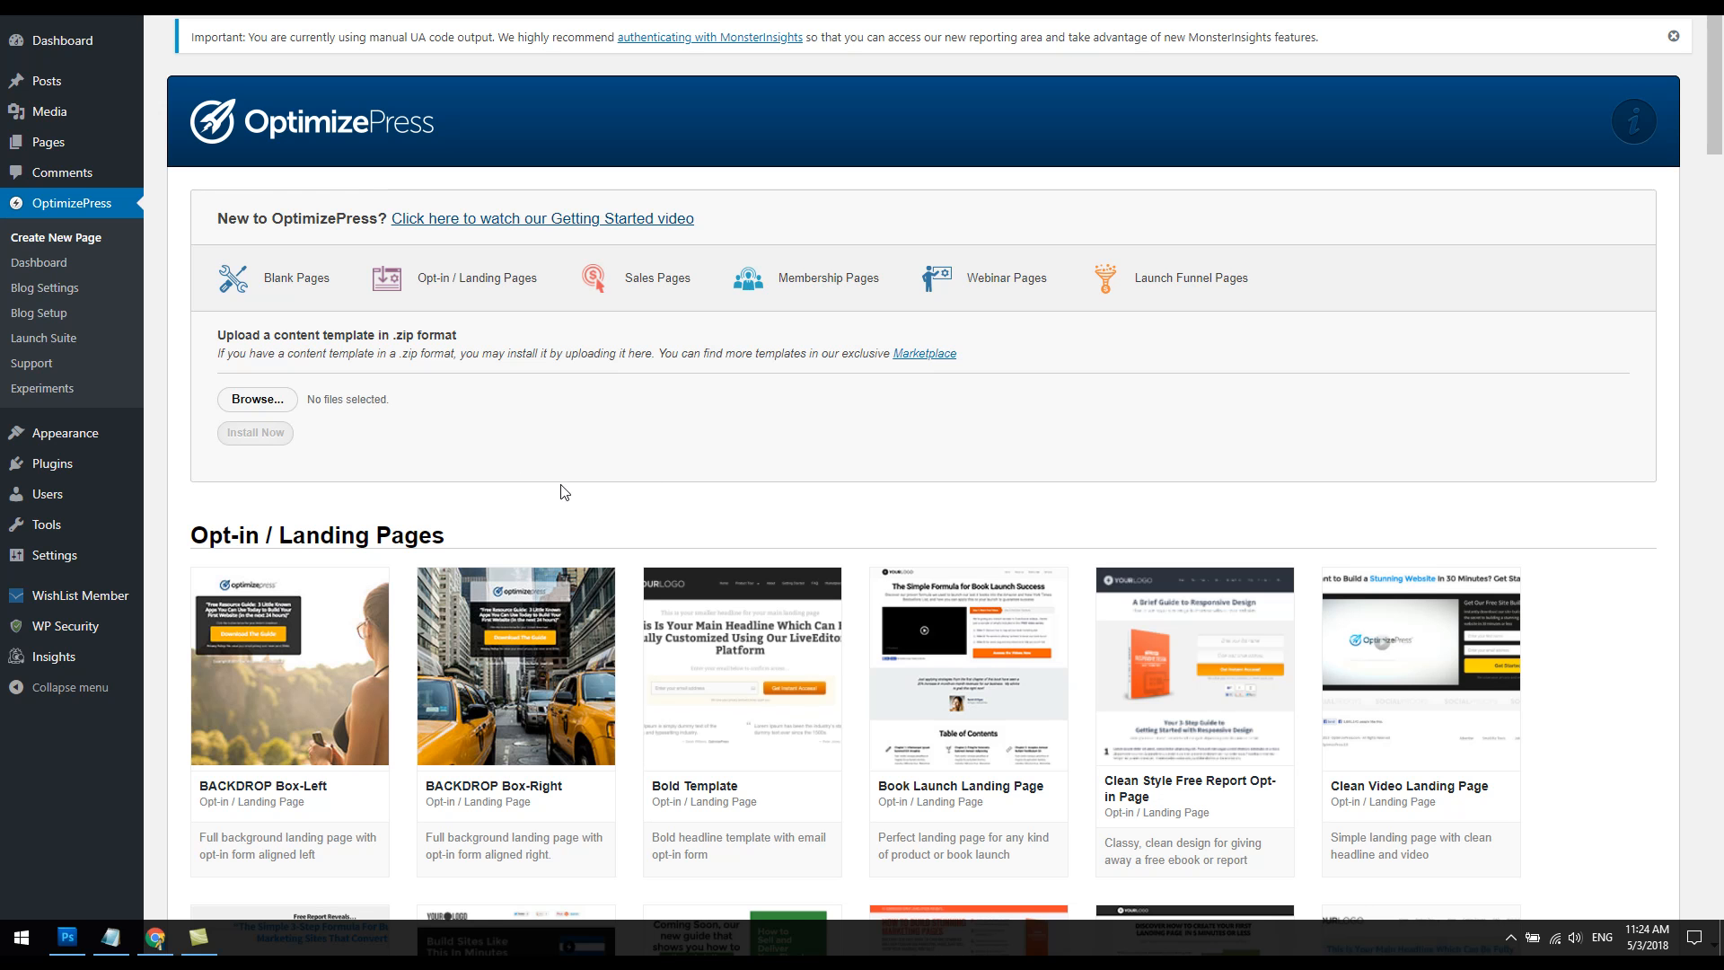
# Step: Create a page named Test from the blank Template Style 1 - Full-Width framework
pyautogui.scroll(-2, 534, 429)
pyautogui.scroll(-2, 541, 422)
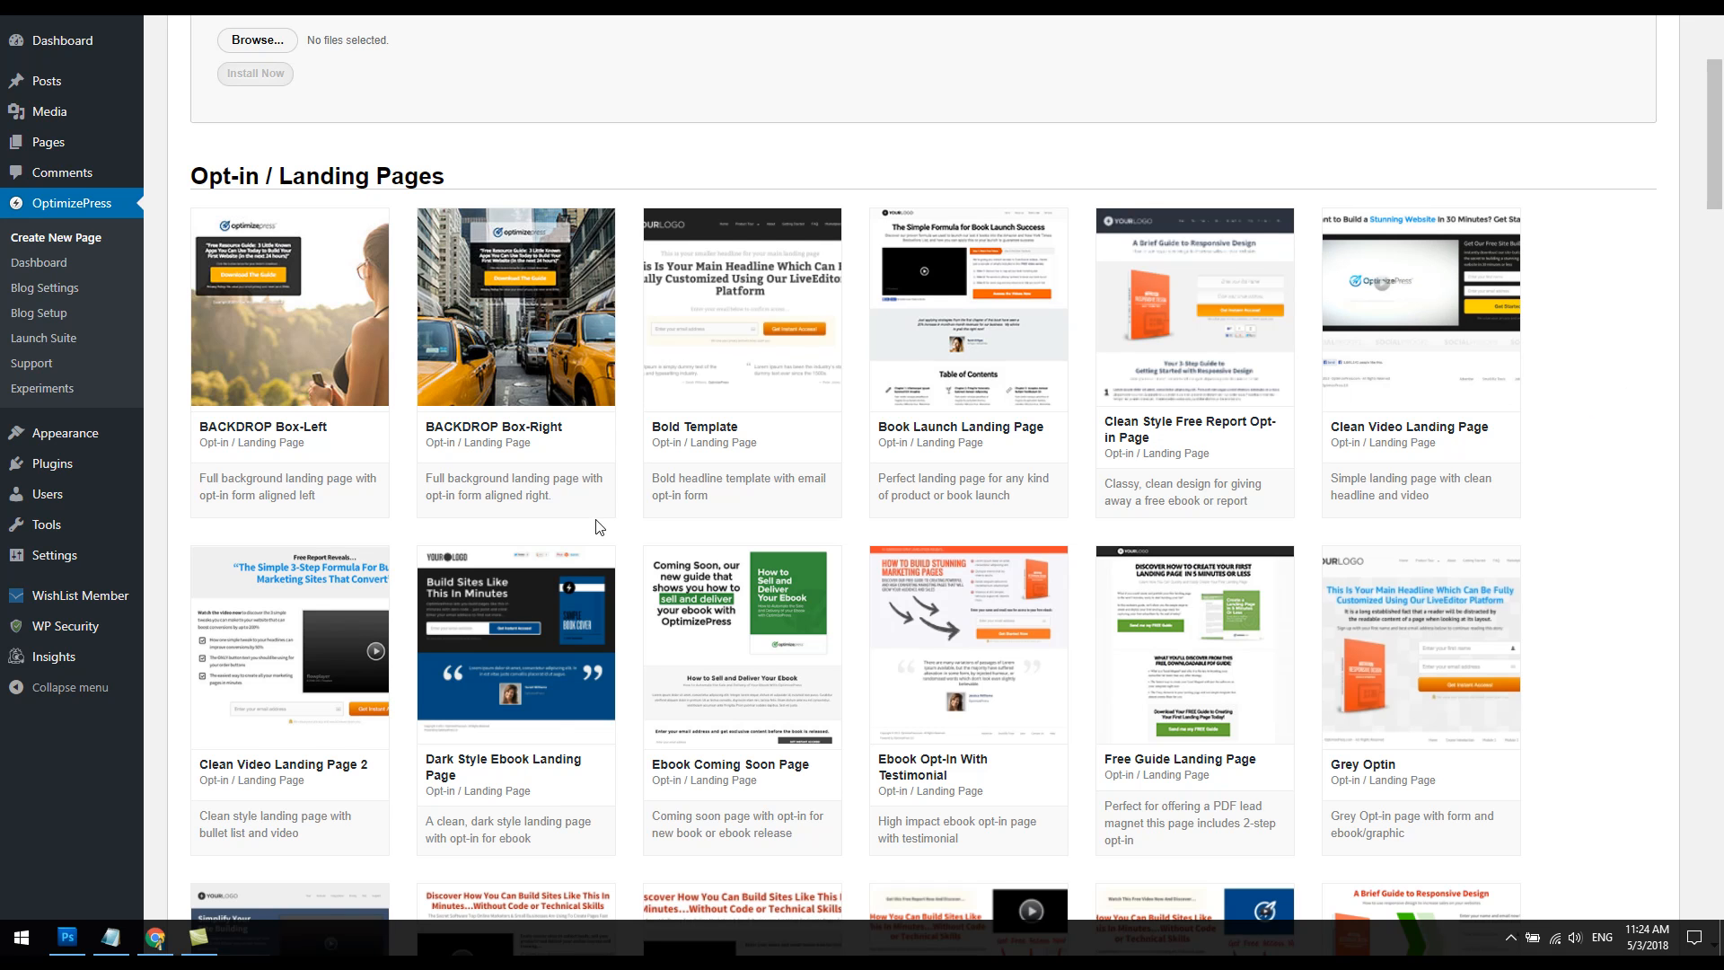
pyautogui.scroll(-4, 600, 527)
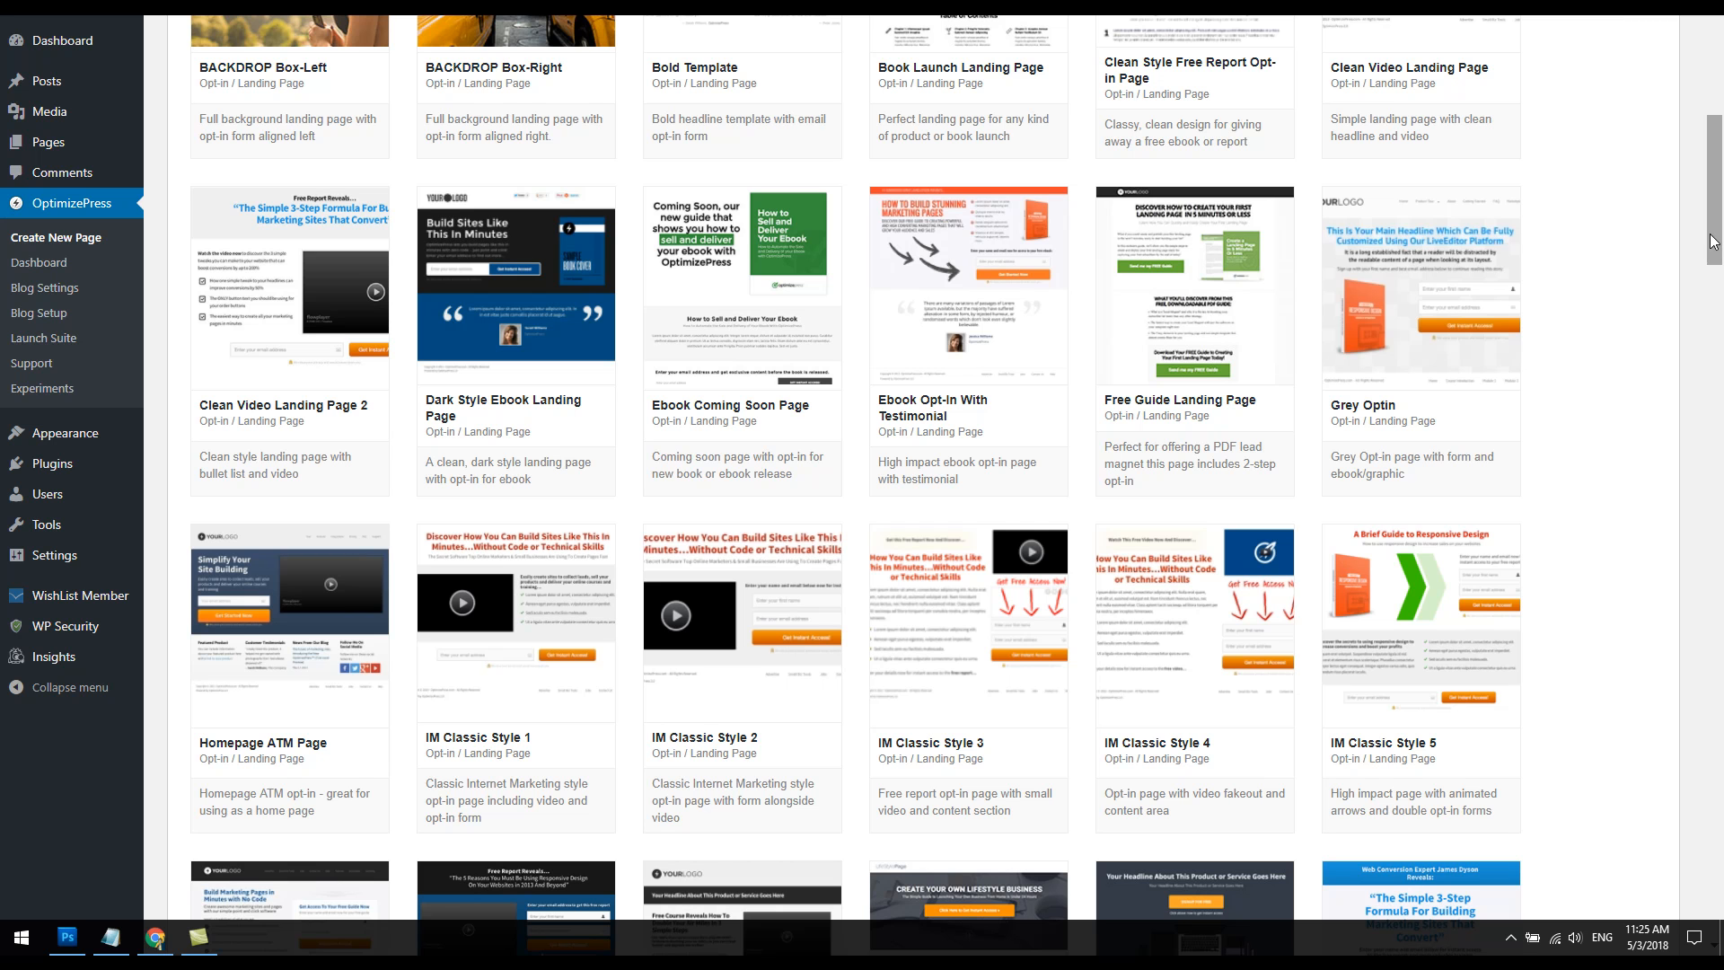
pyautogui.moveTo(1718, 242); pyautogui.dragTo(1636, 923)
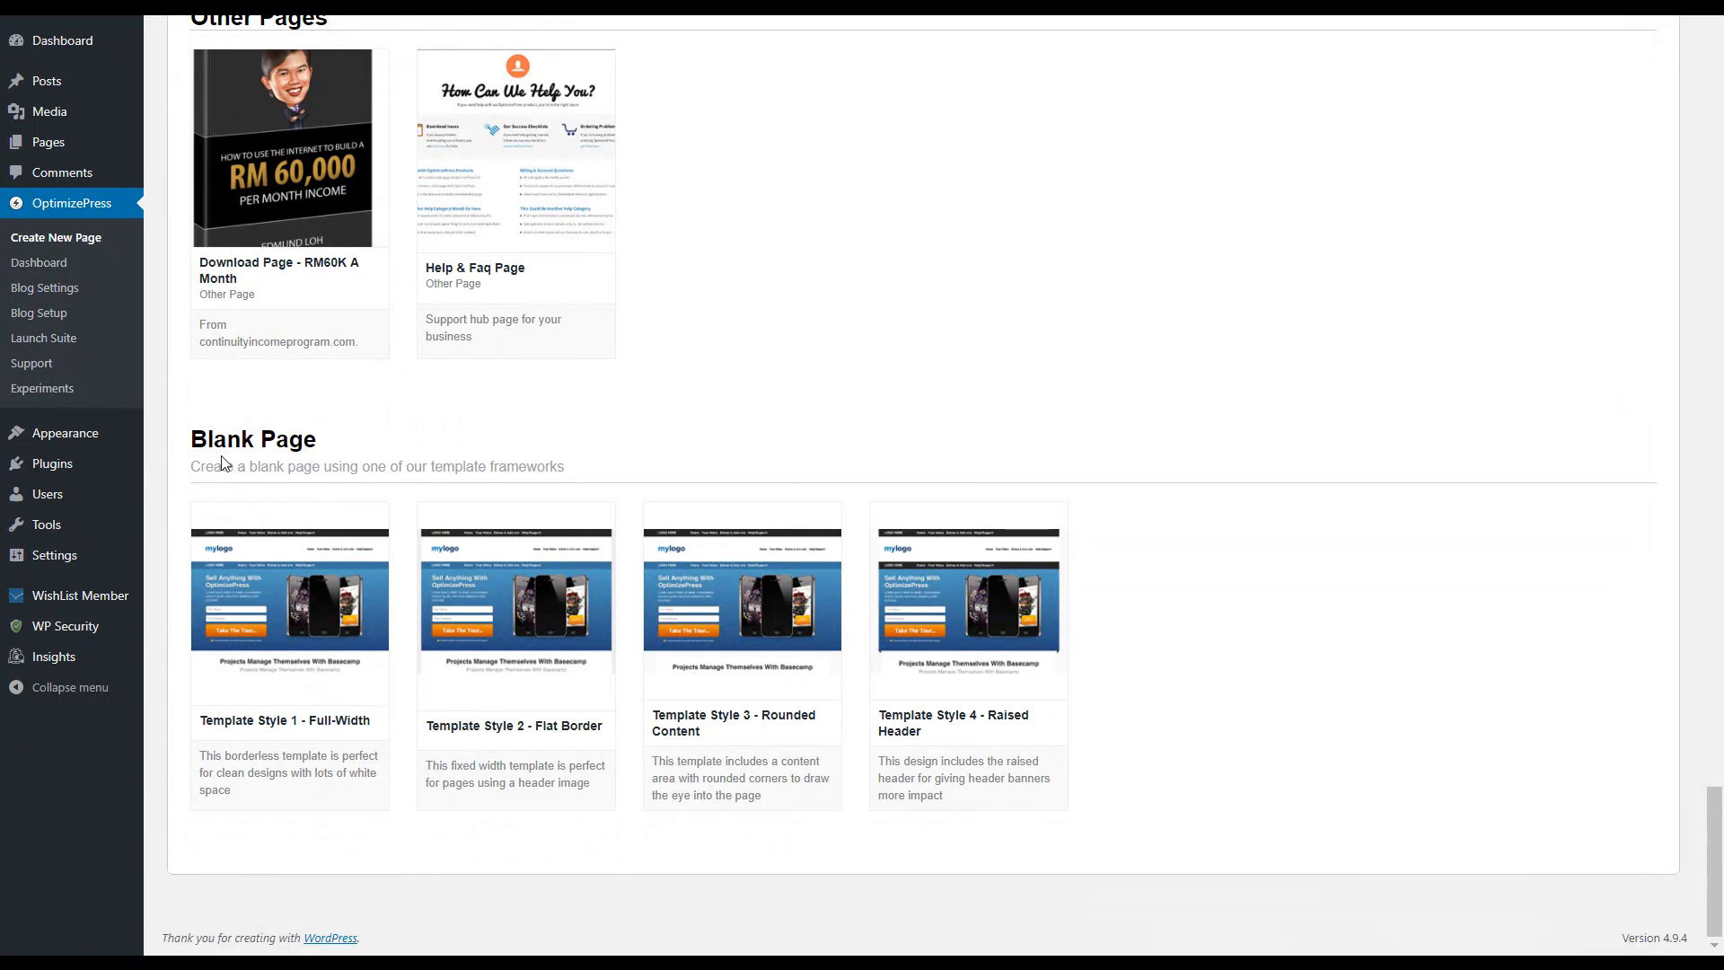
pyautogui.moveTo(287, 516)
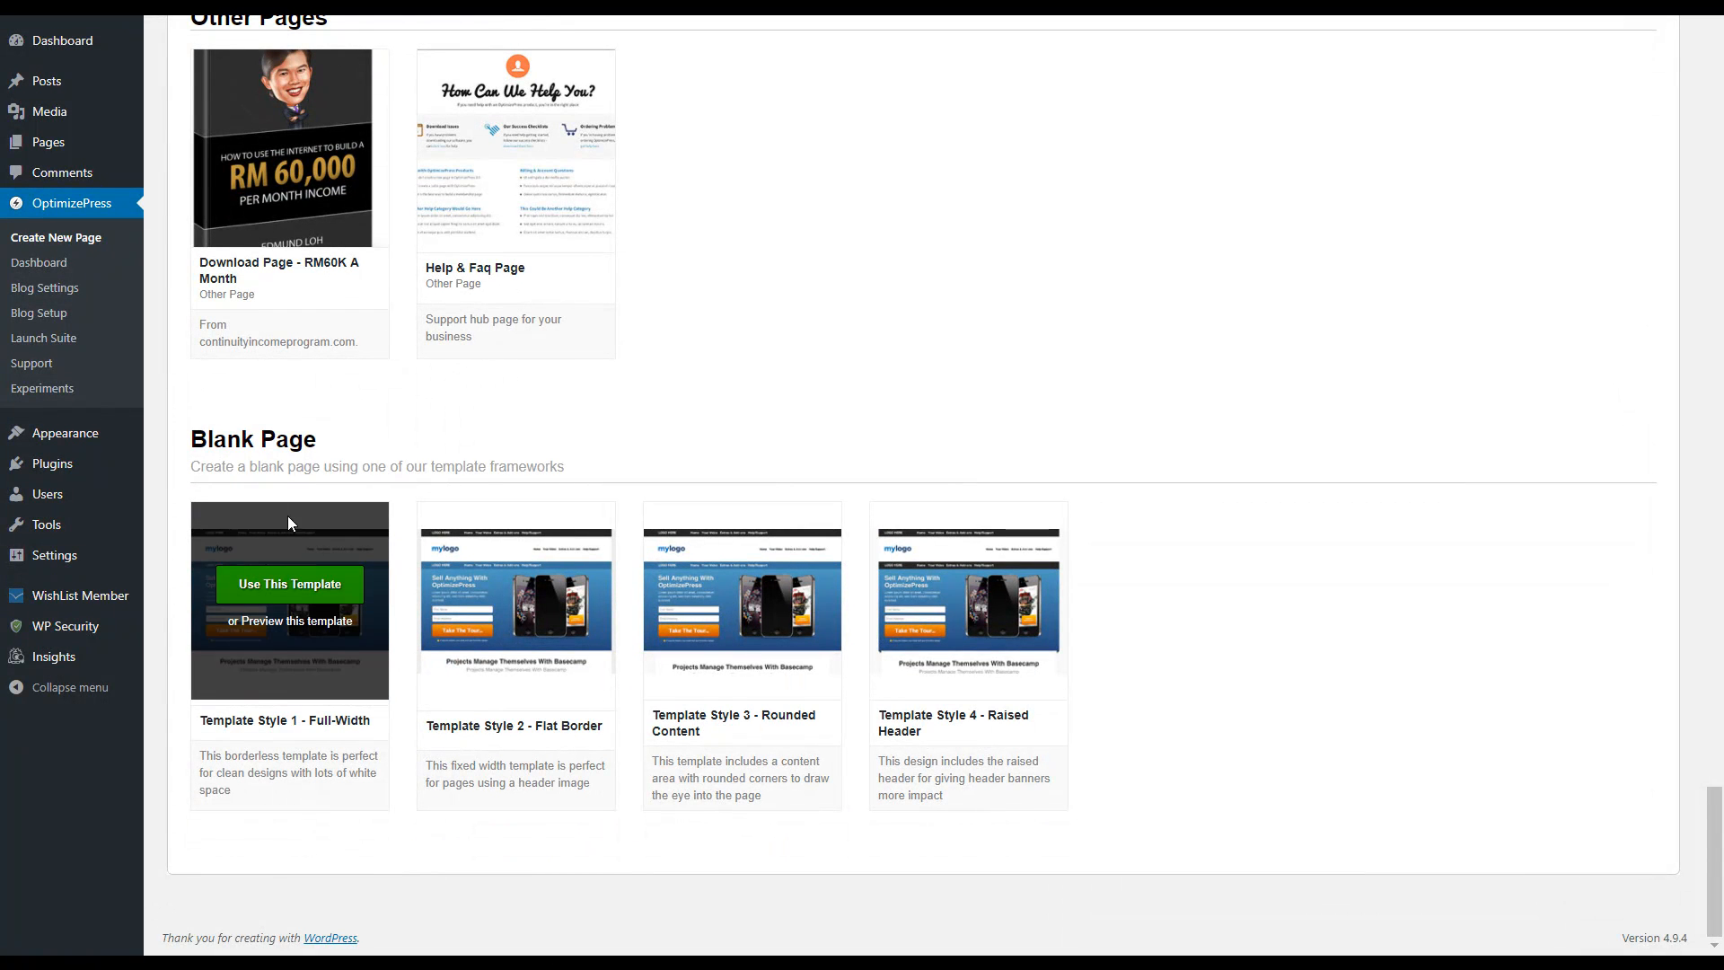
pyautogui.click(298, 593)
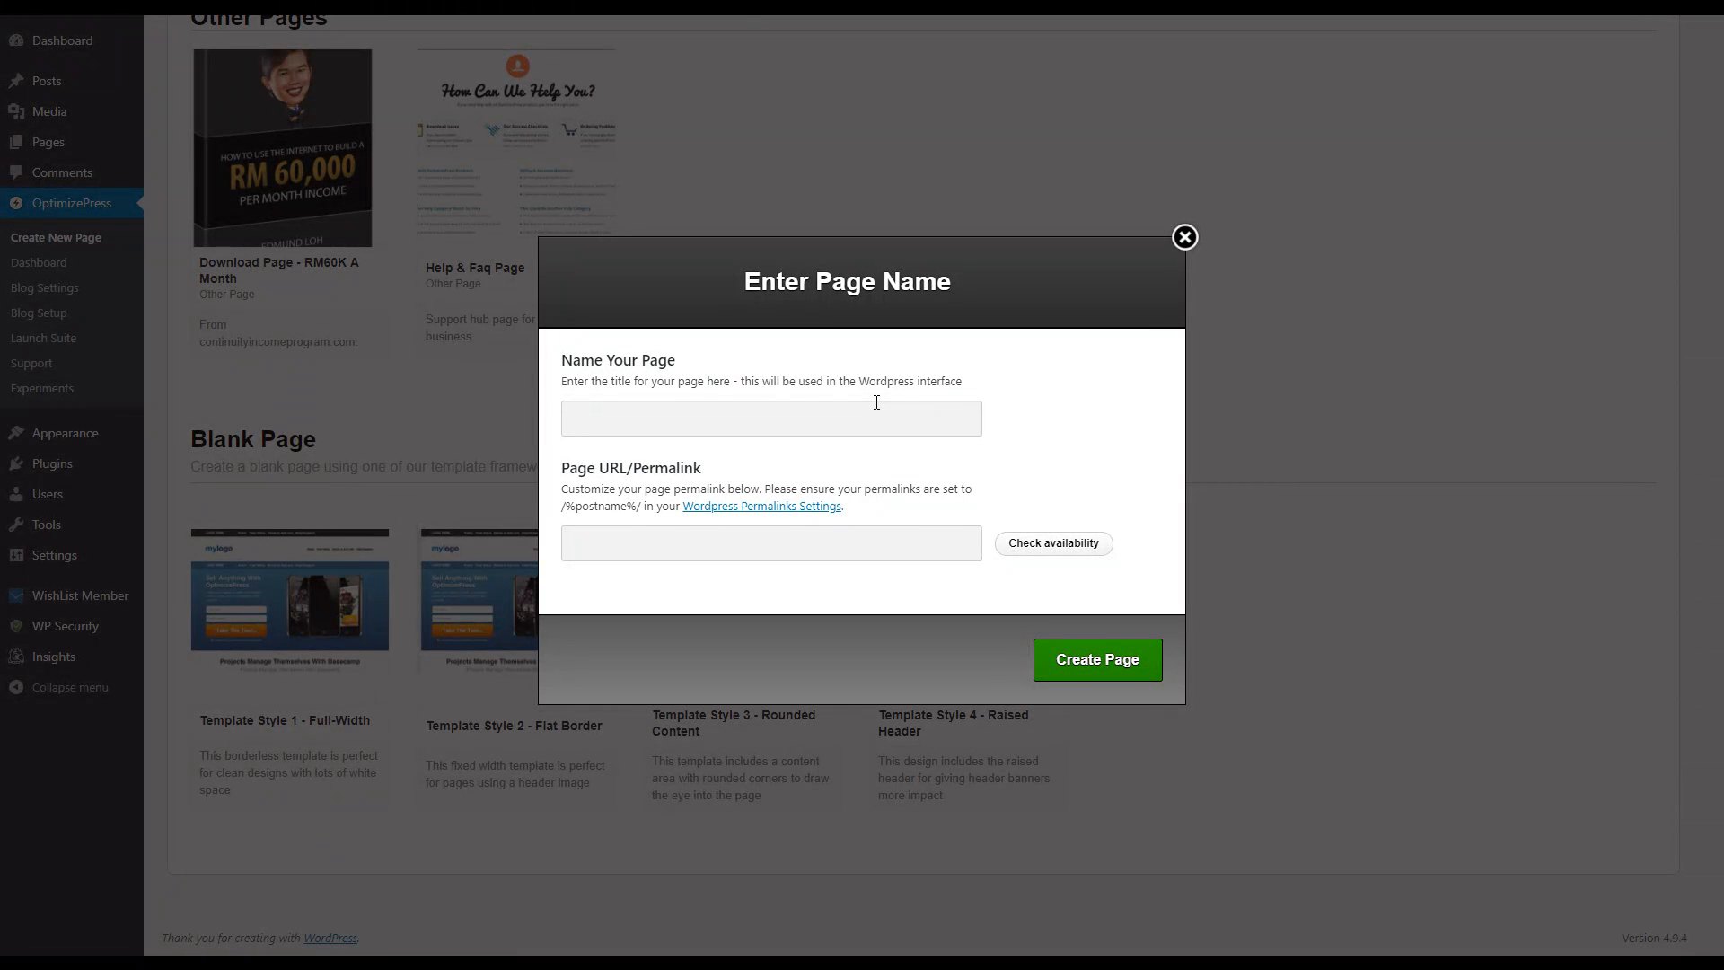
pyautogui.write('Test')
pyautogui.click(1117, 672)
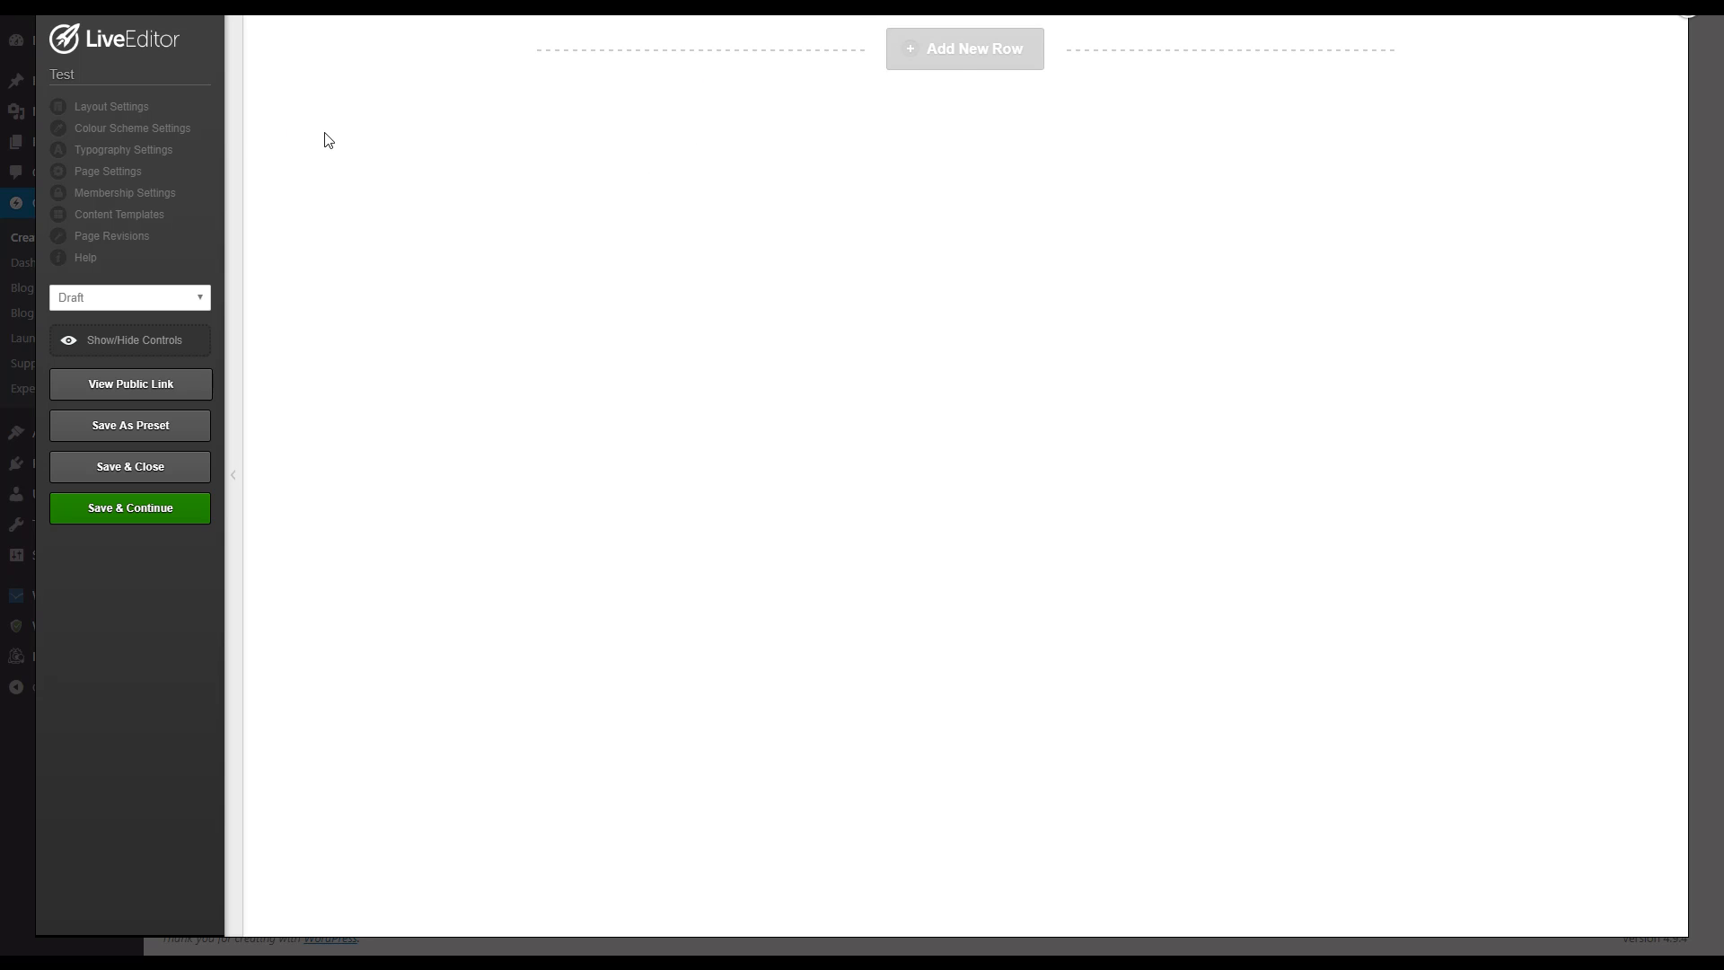
# Step: Review the page's layout settings and the overall page colour options in the colour scheme settings, then close them
pyautogui.click(115, 109)
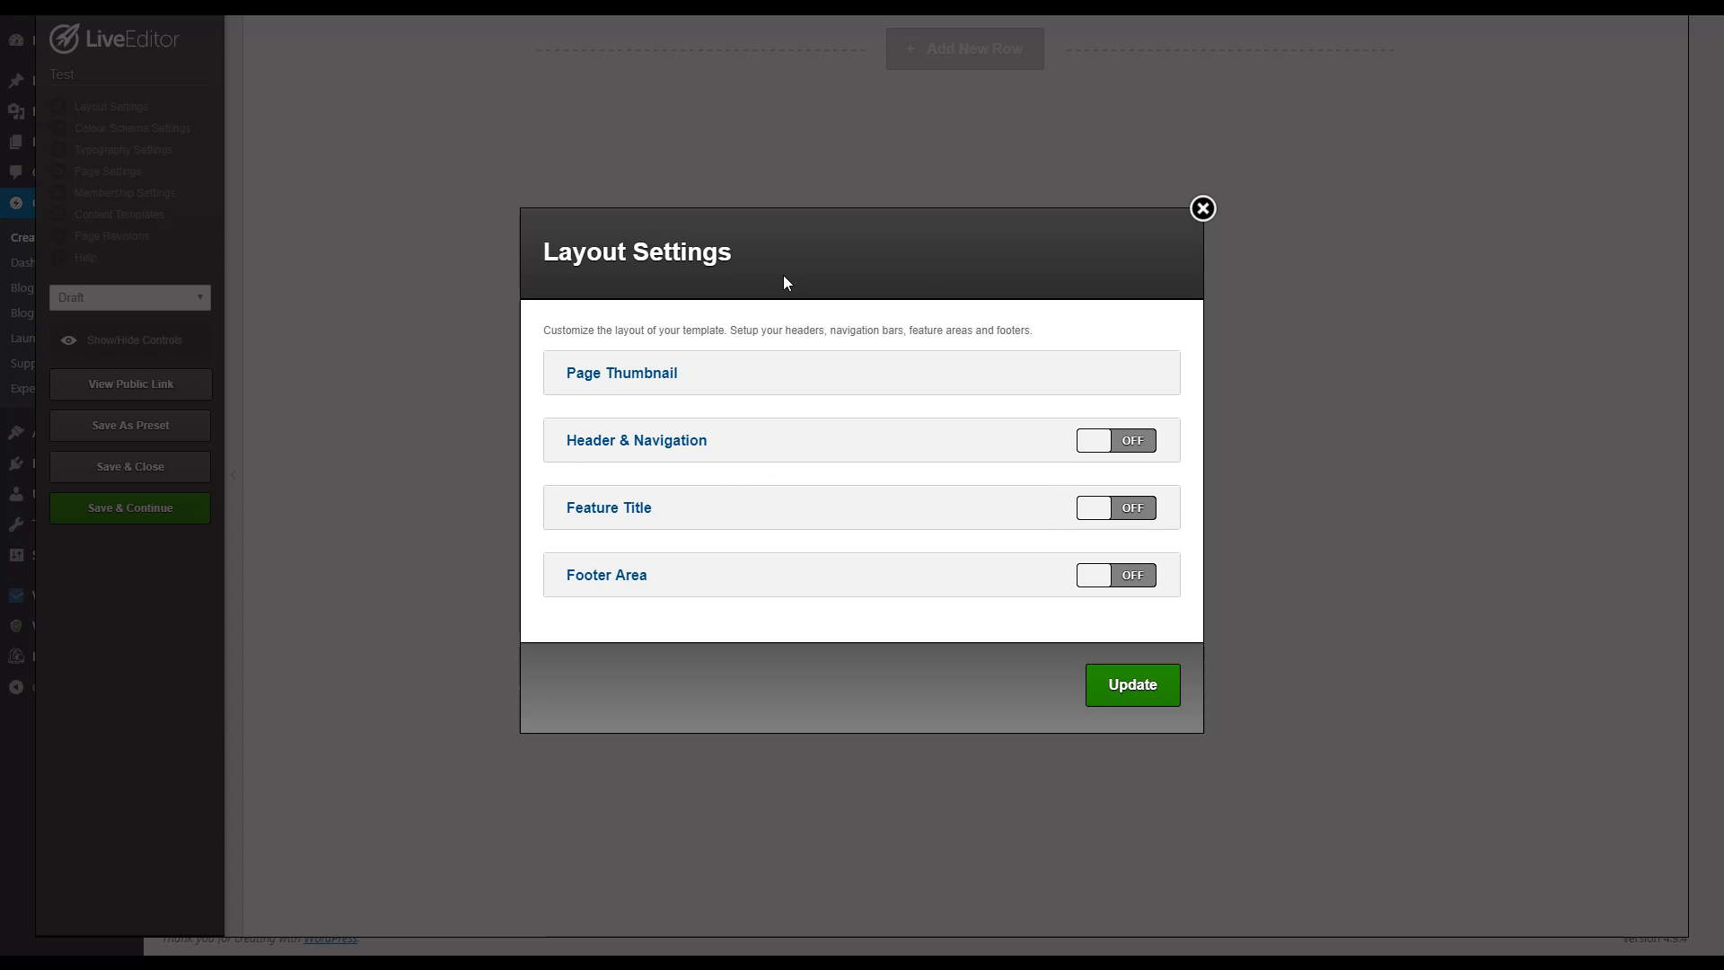
pyautogui.click(1202, 209)
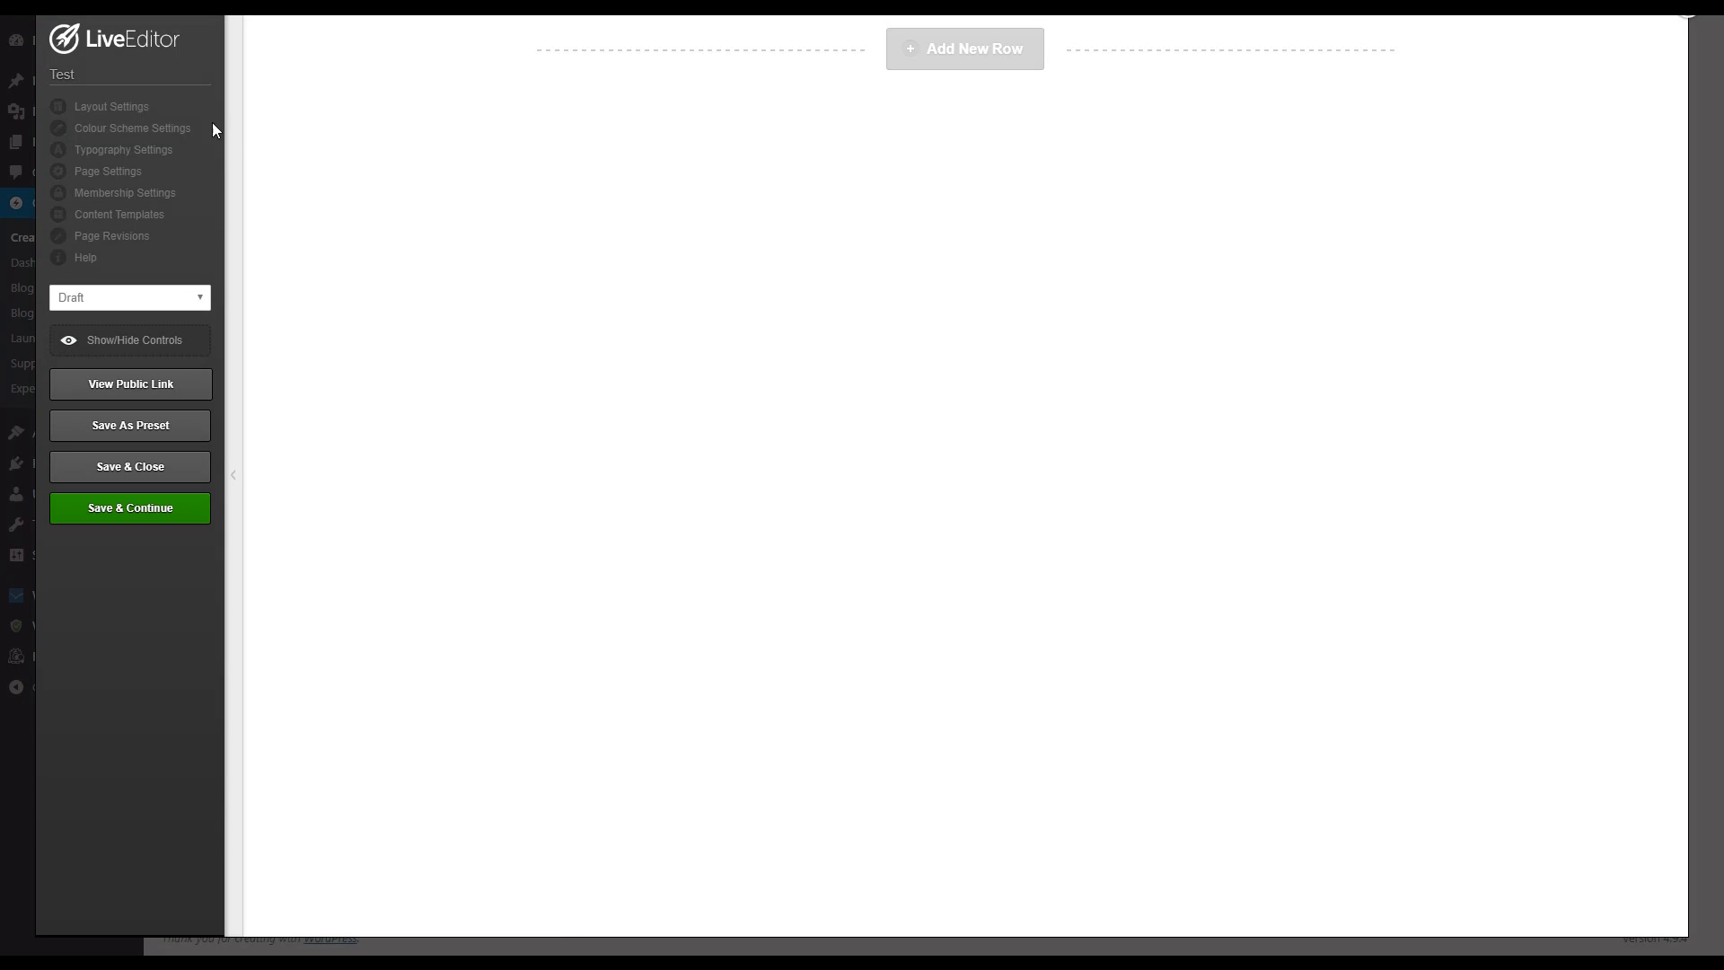
pyautogui.click(162, 135)
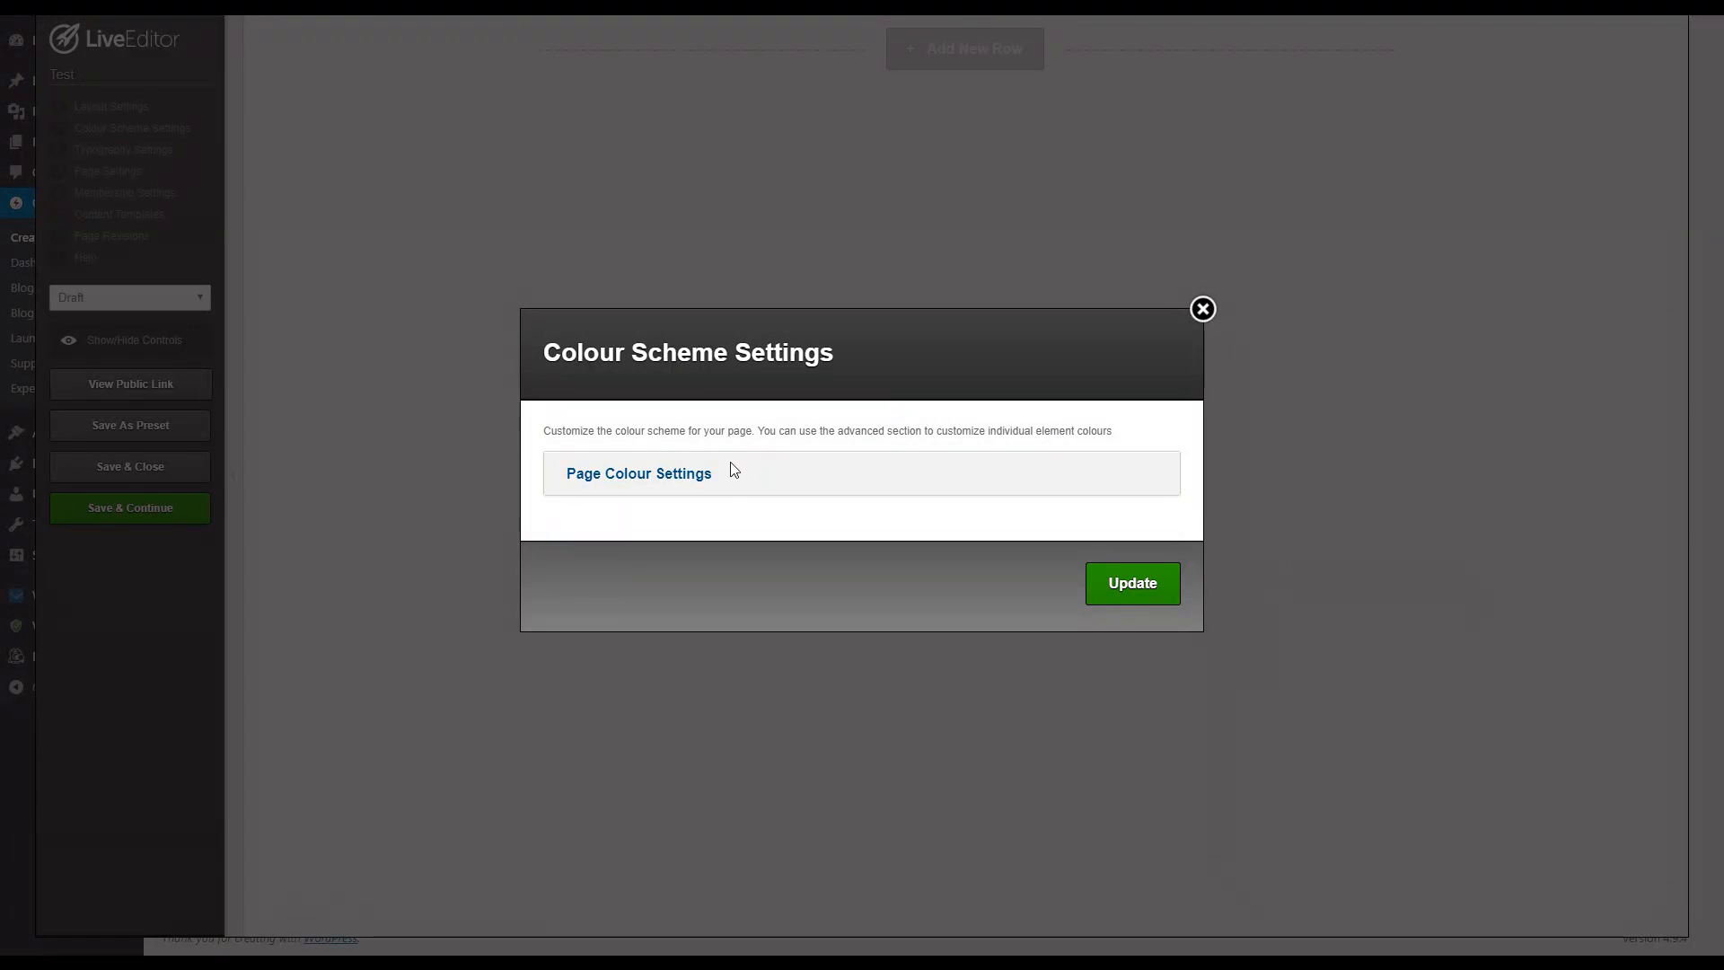
pyautogui.moveTo(730, 462); pyautogui.dragTo(701, 474)
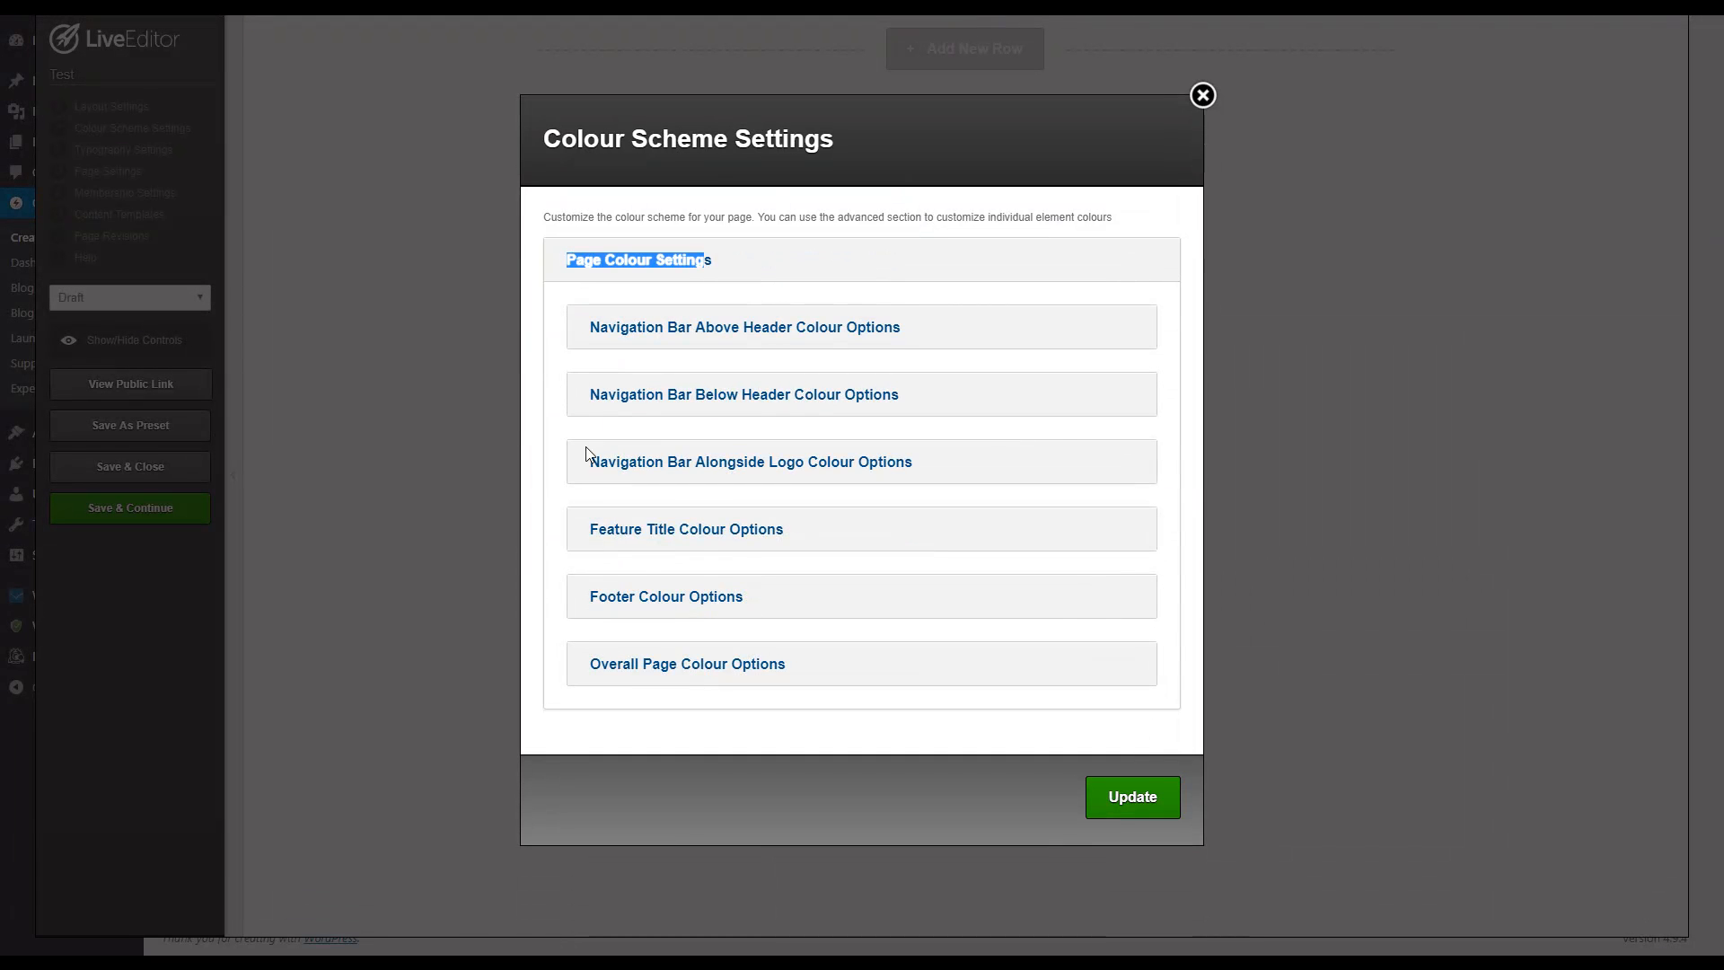
pyautogui.click(546, 537)
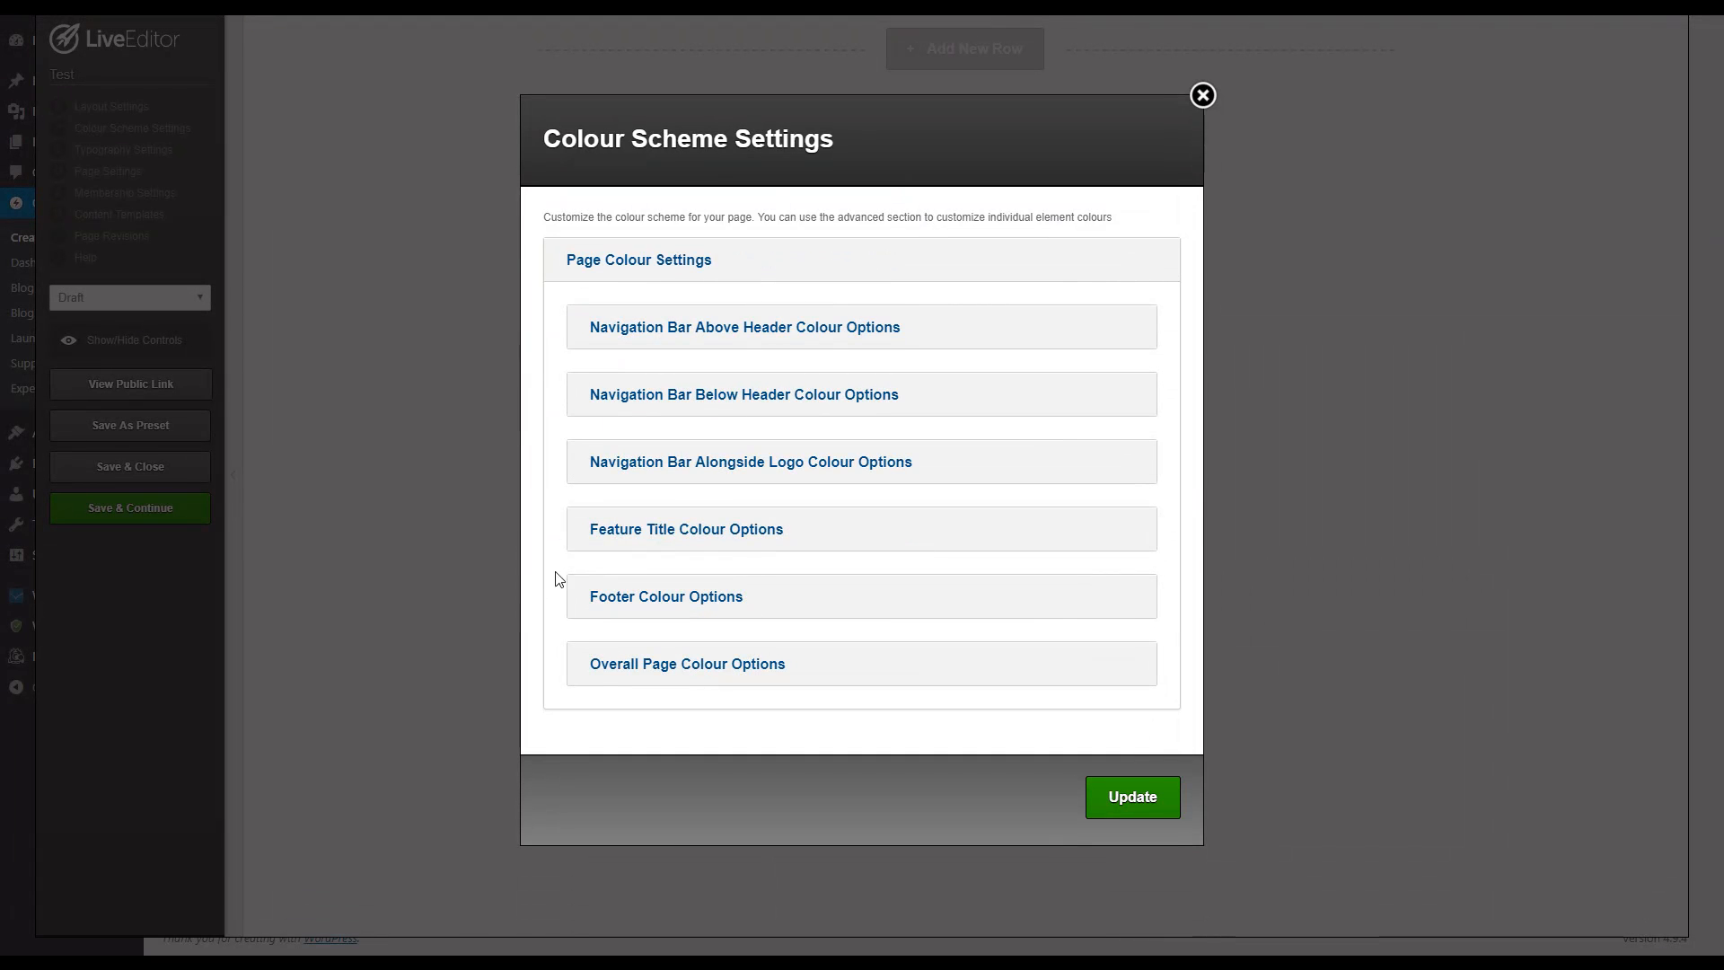
pyautogui.click(606, 664)
pyautogui.scroll(-4, 646, 629)
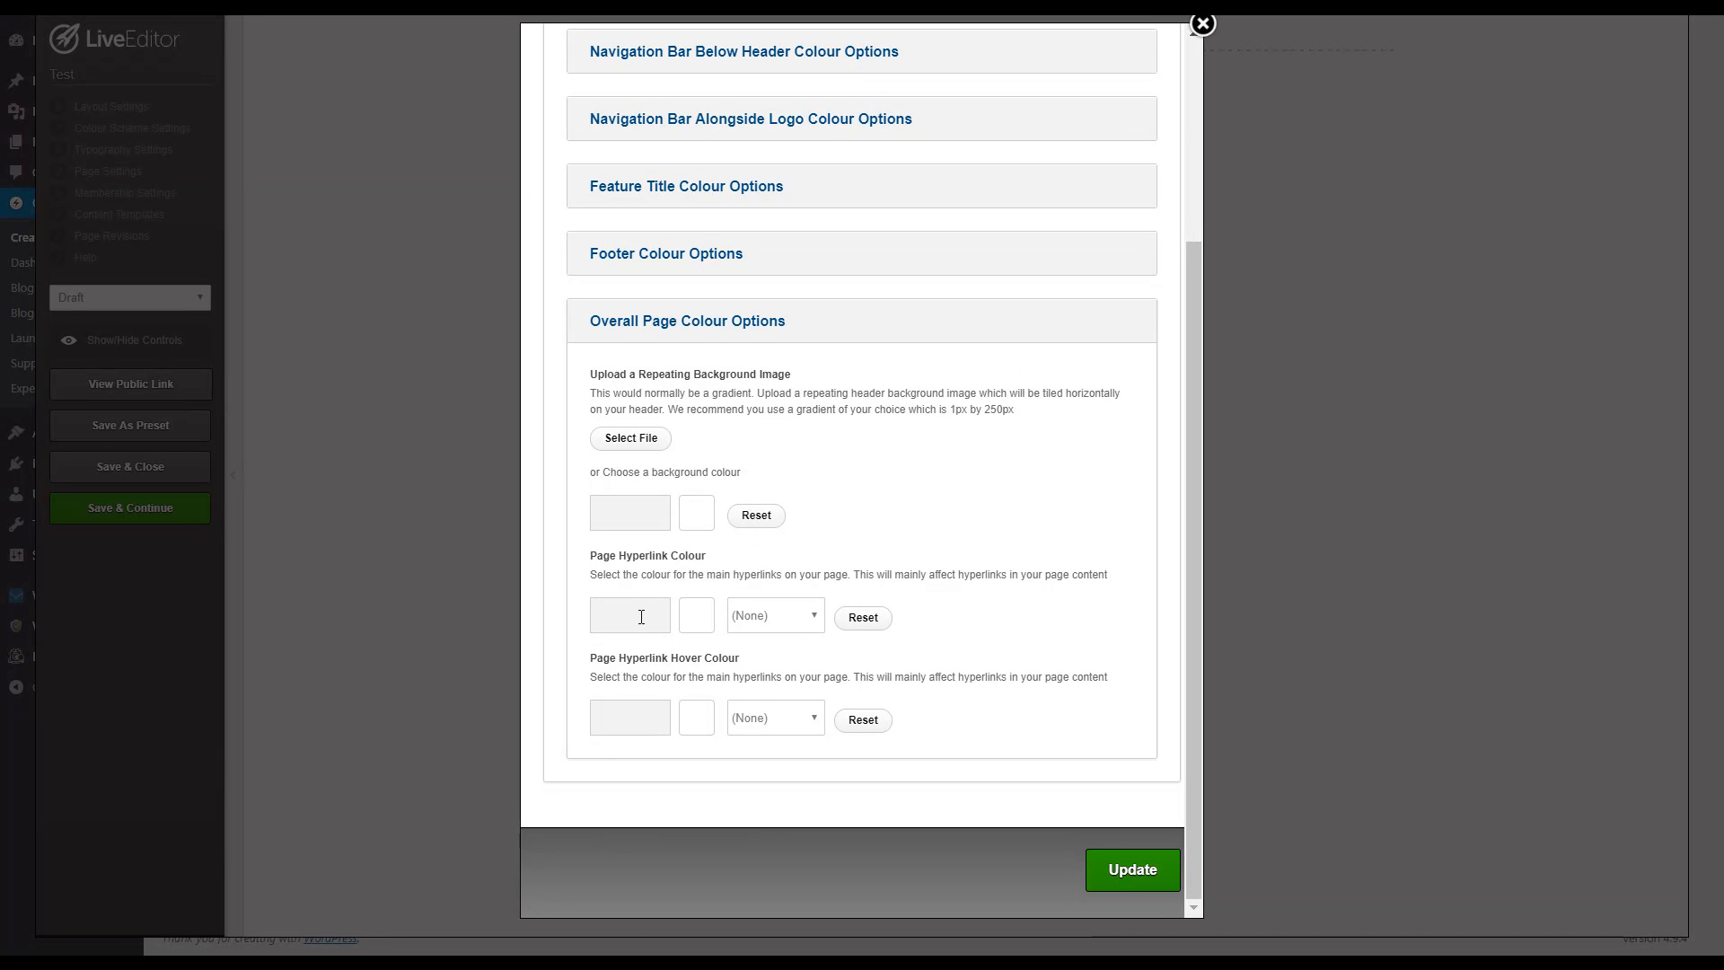
pyautogui.scroll(3, 1015, 422)
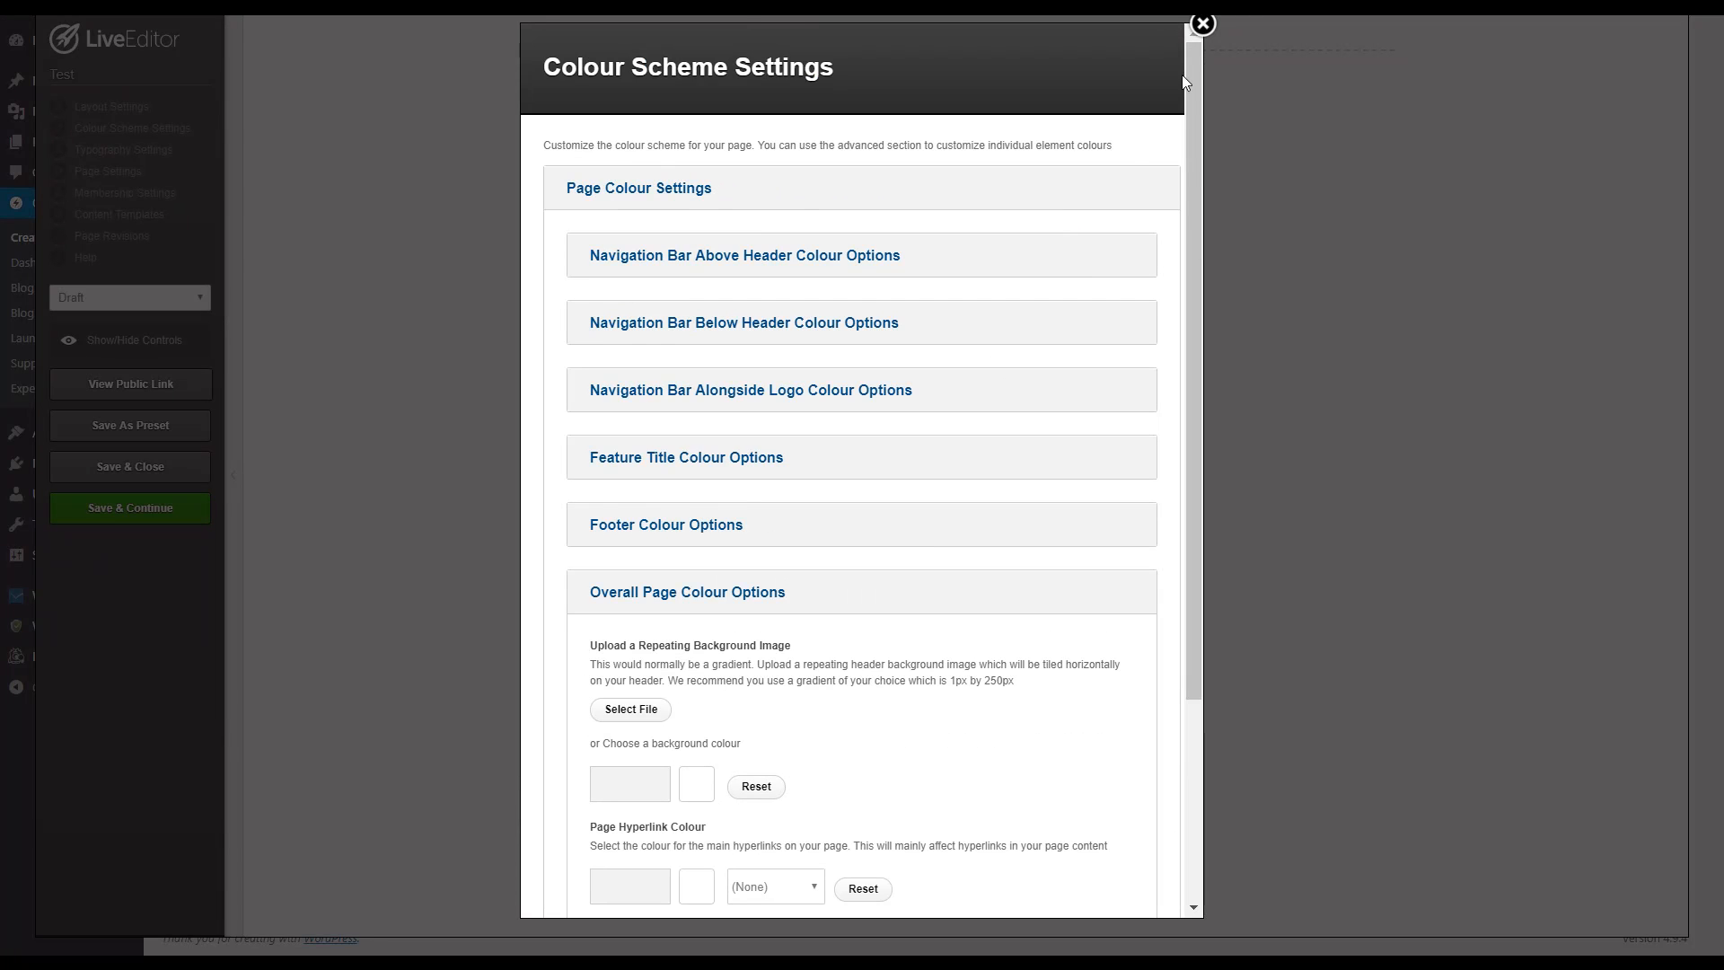
pyautogui.click(1203, 25)
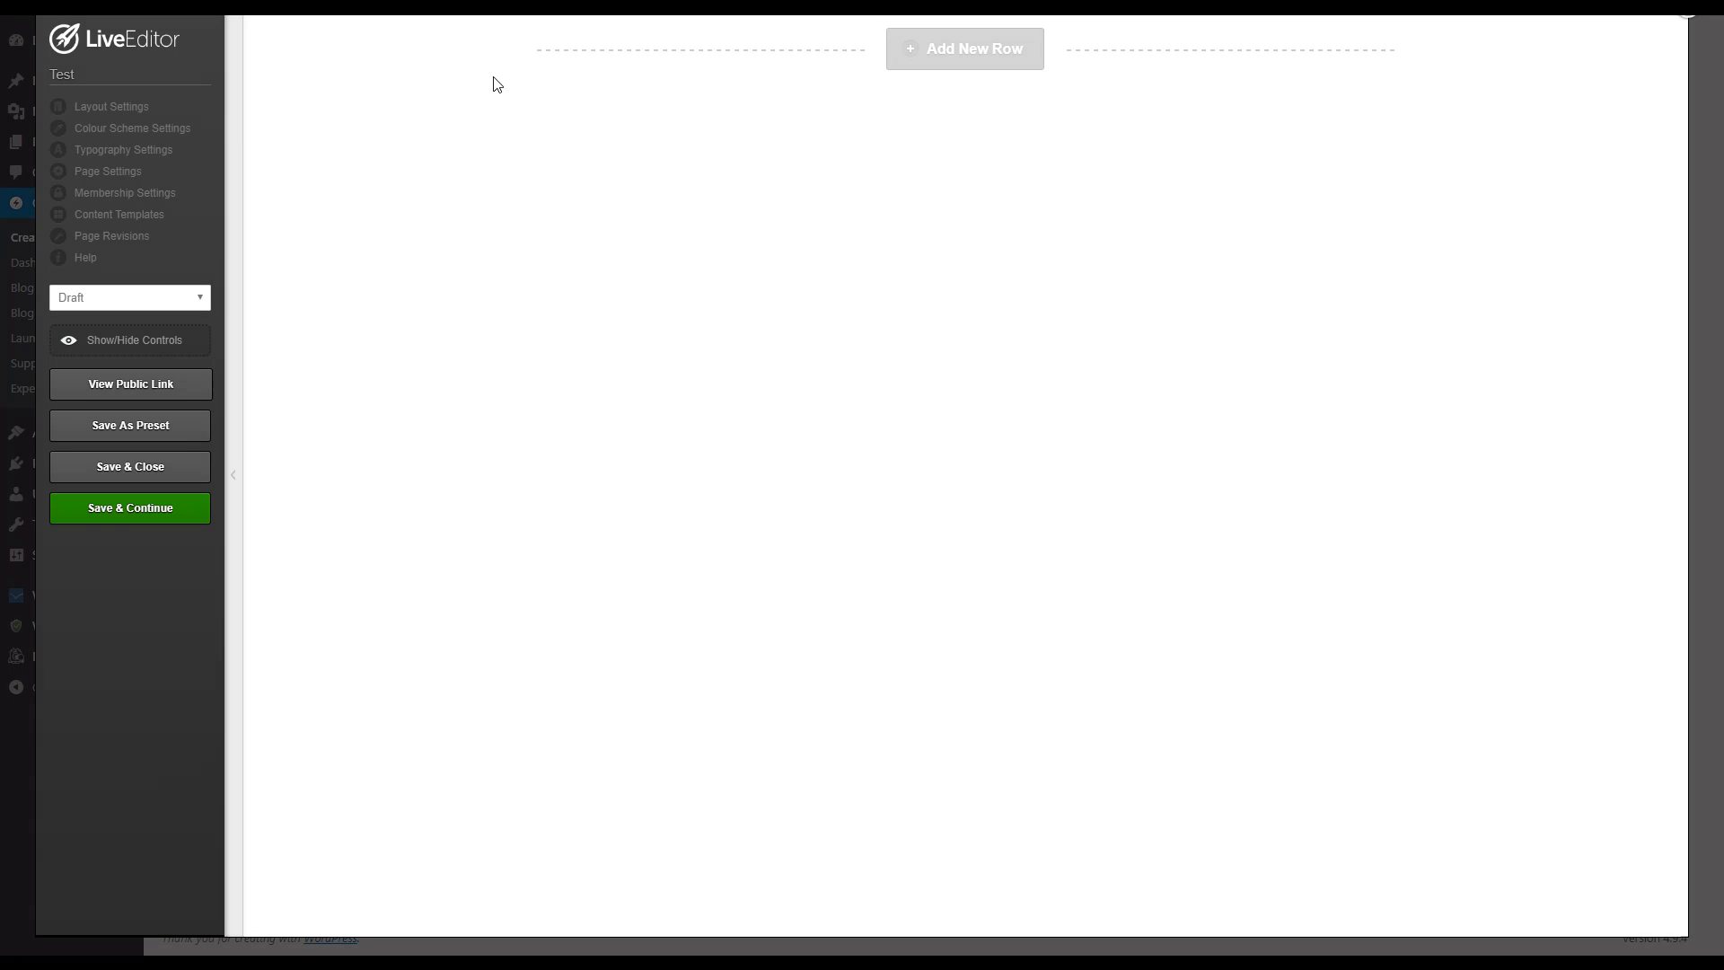
# Step: Examine the page typography settings, including the paragraph size choices, heading styles and link and footer colours, and close them
pyautogui.click(158, 152)
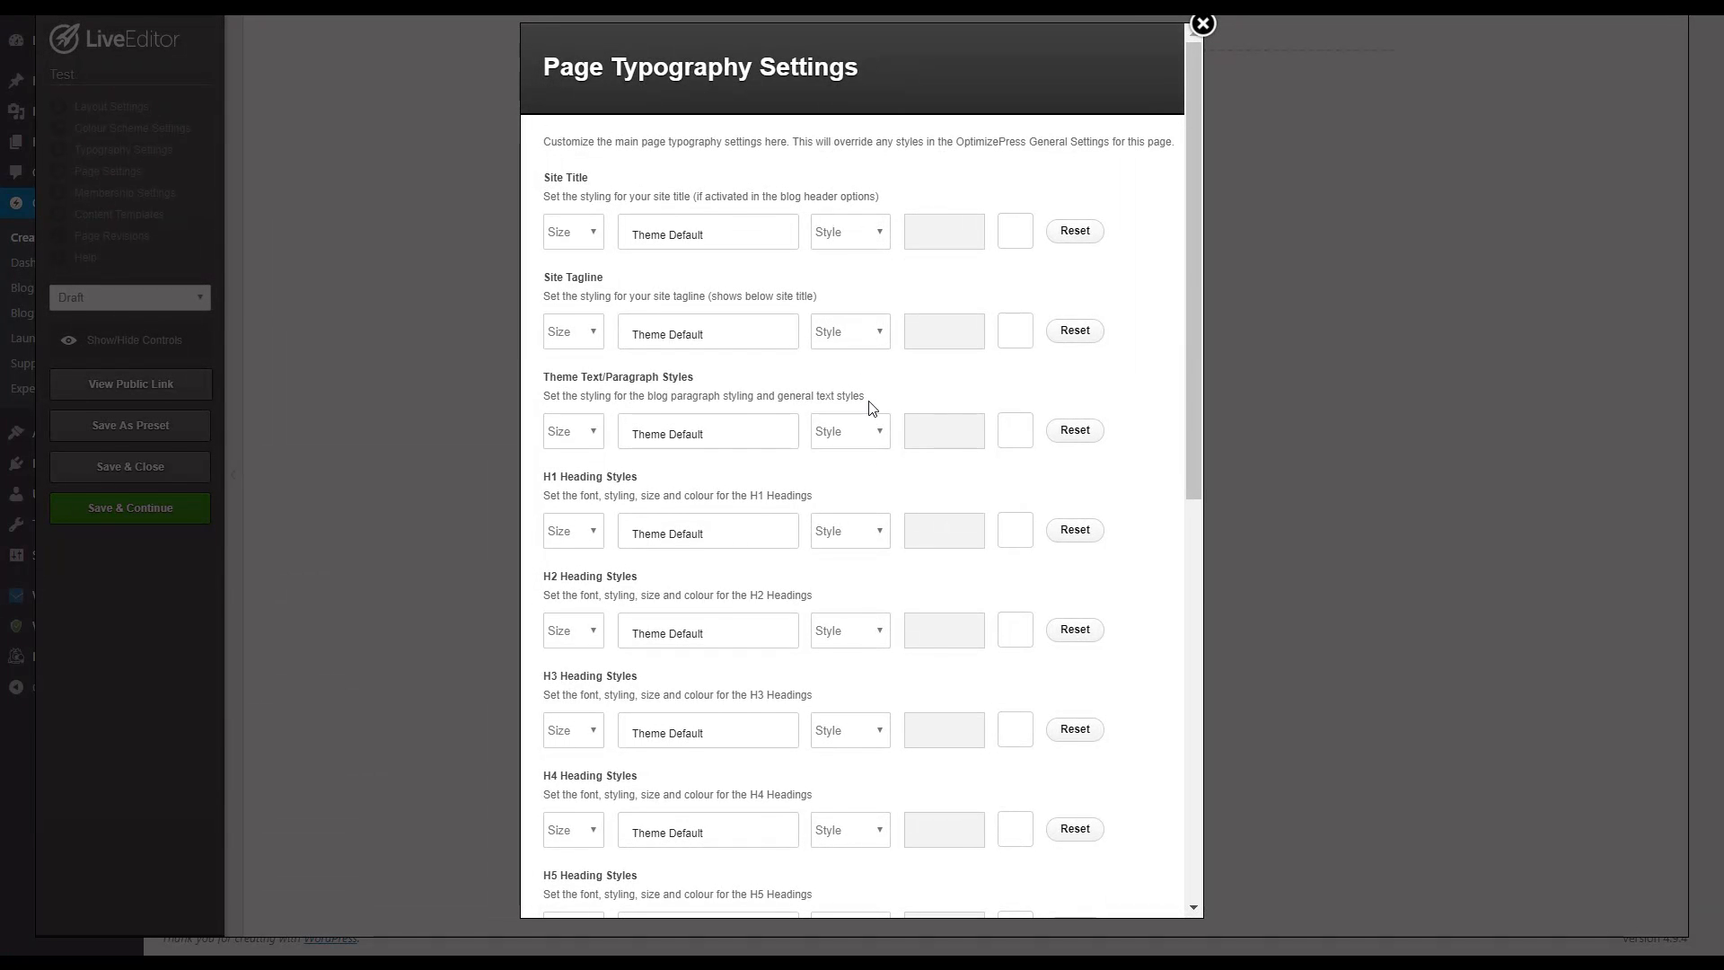
pyautogui.scroll(-2, 697, 521)
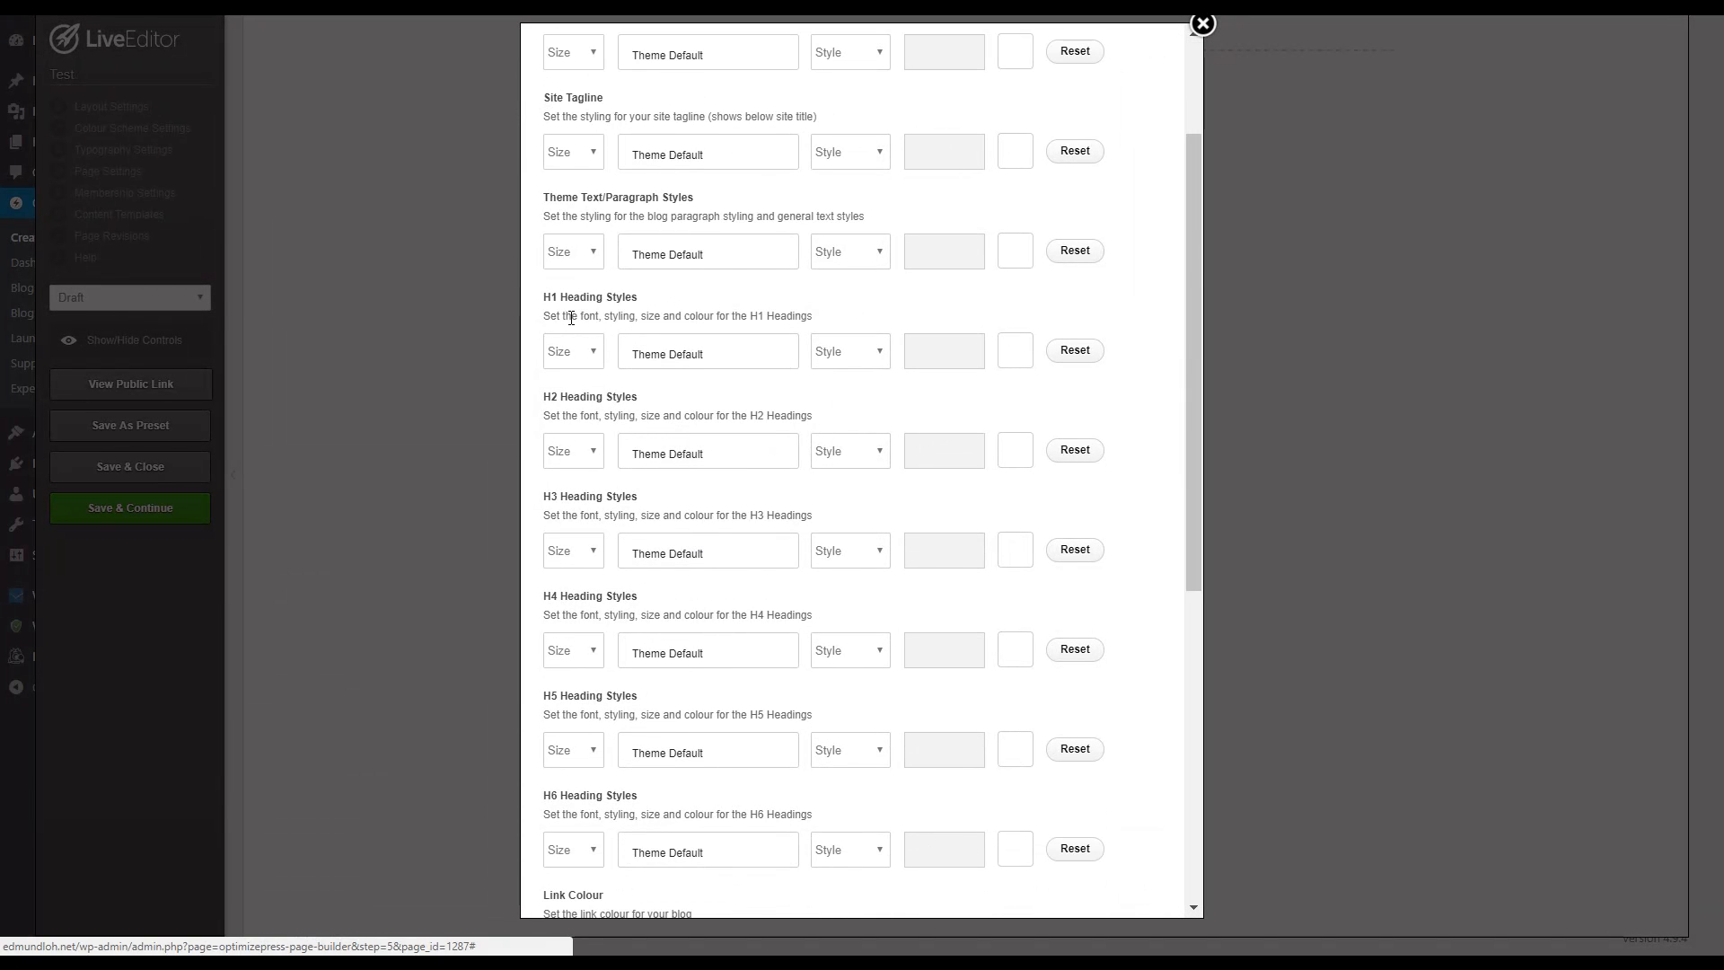
pyautogui.scroll(2, 573, 315)
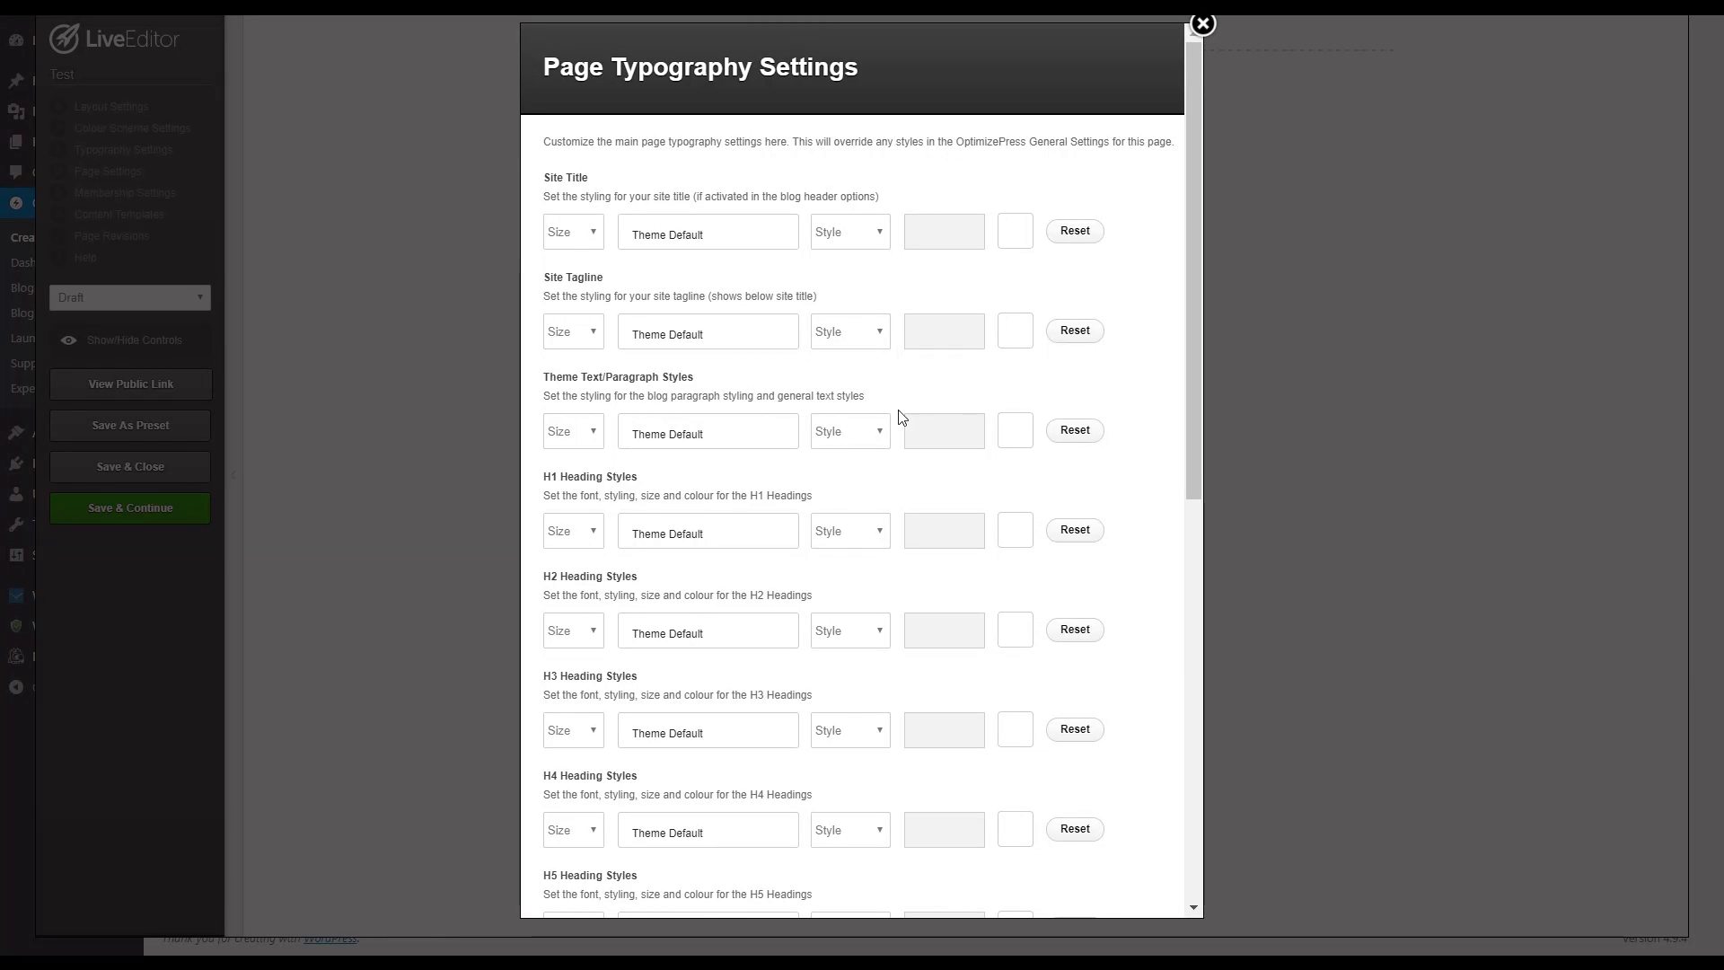
pyautogui.click(554, 432)
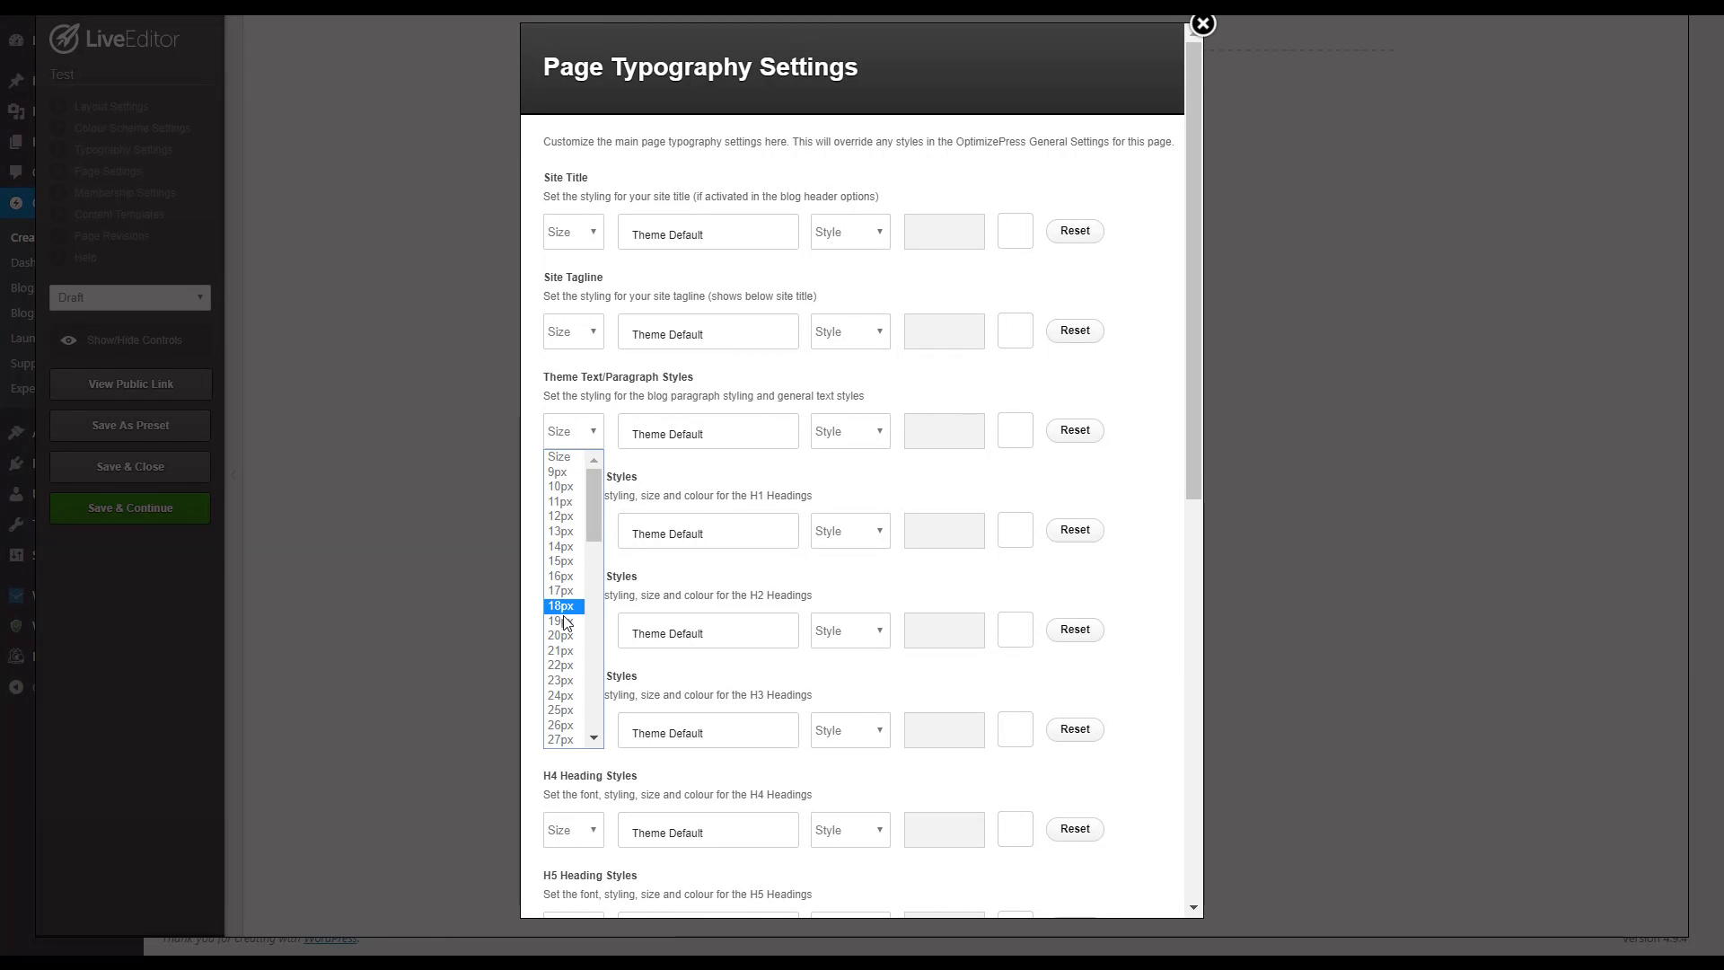
pyautogui.click(939, 432)
pyautogui.click(915, 402)
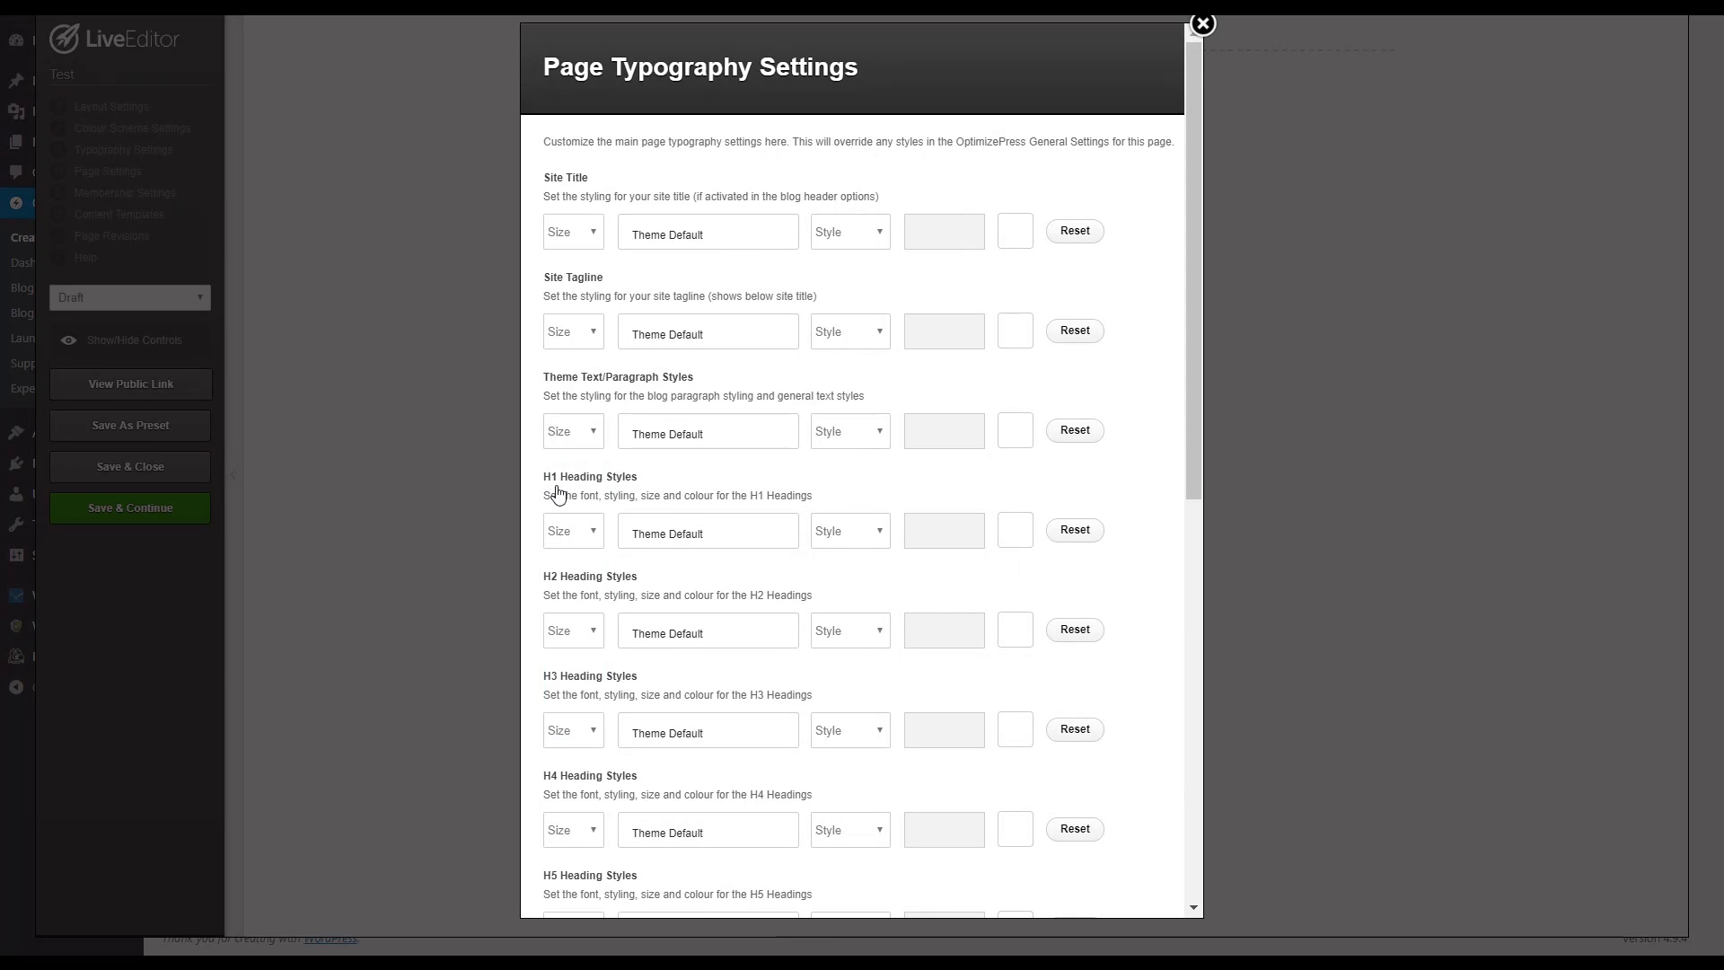
pyautogui.scroll(-1, 567, 601)
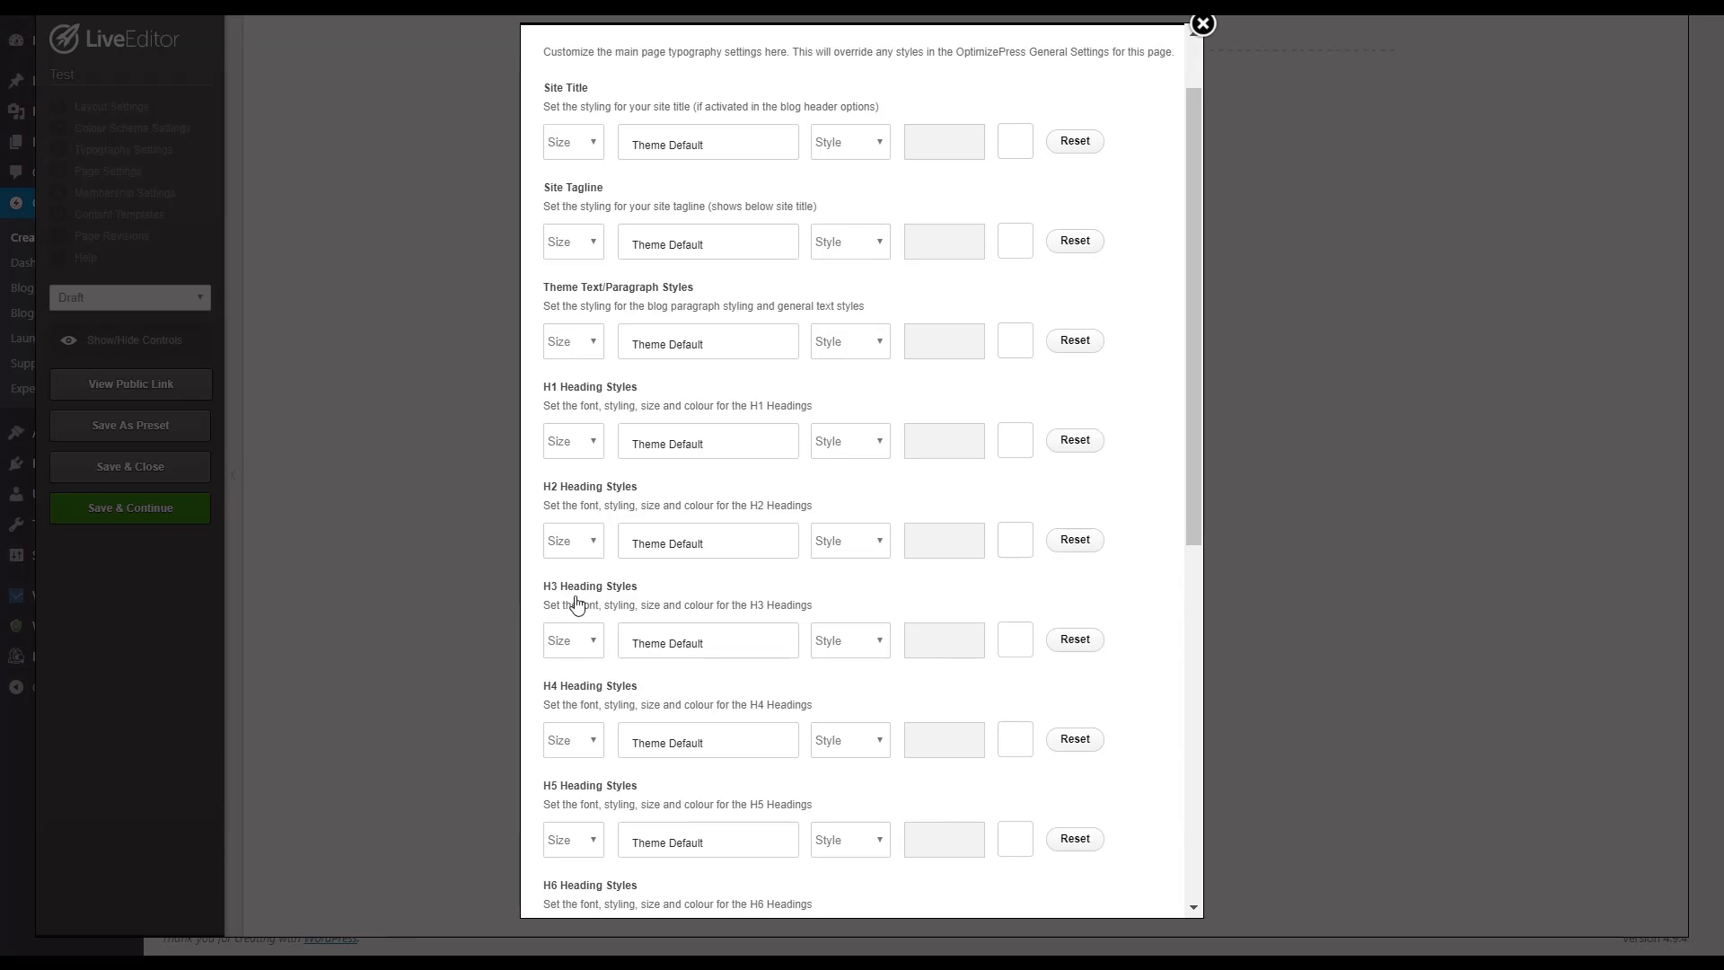
pyautogui.scroll(1, 597, 585)
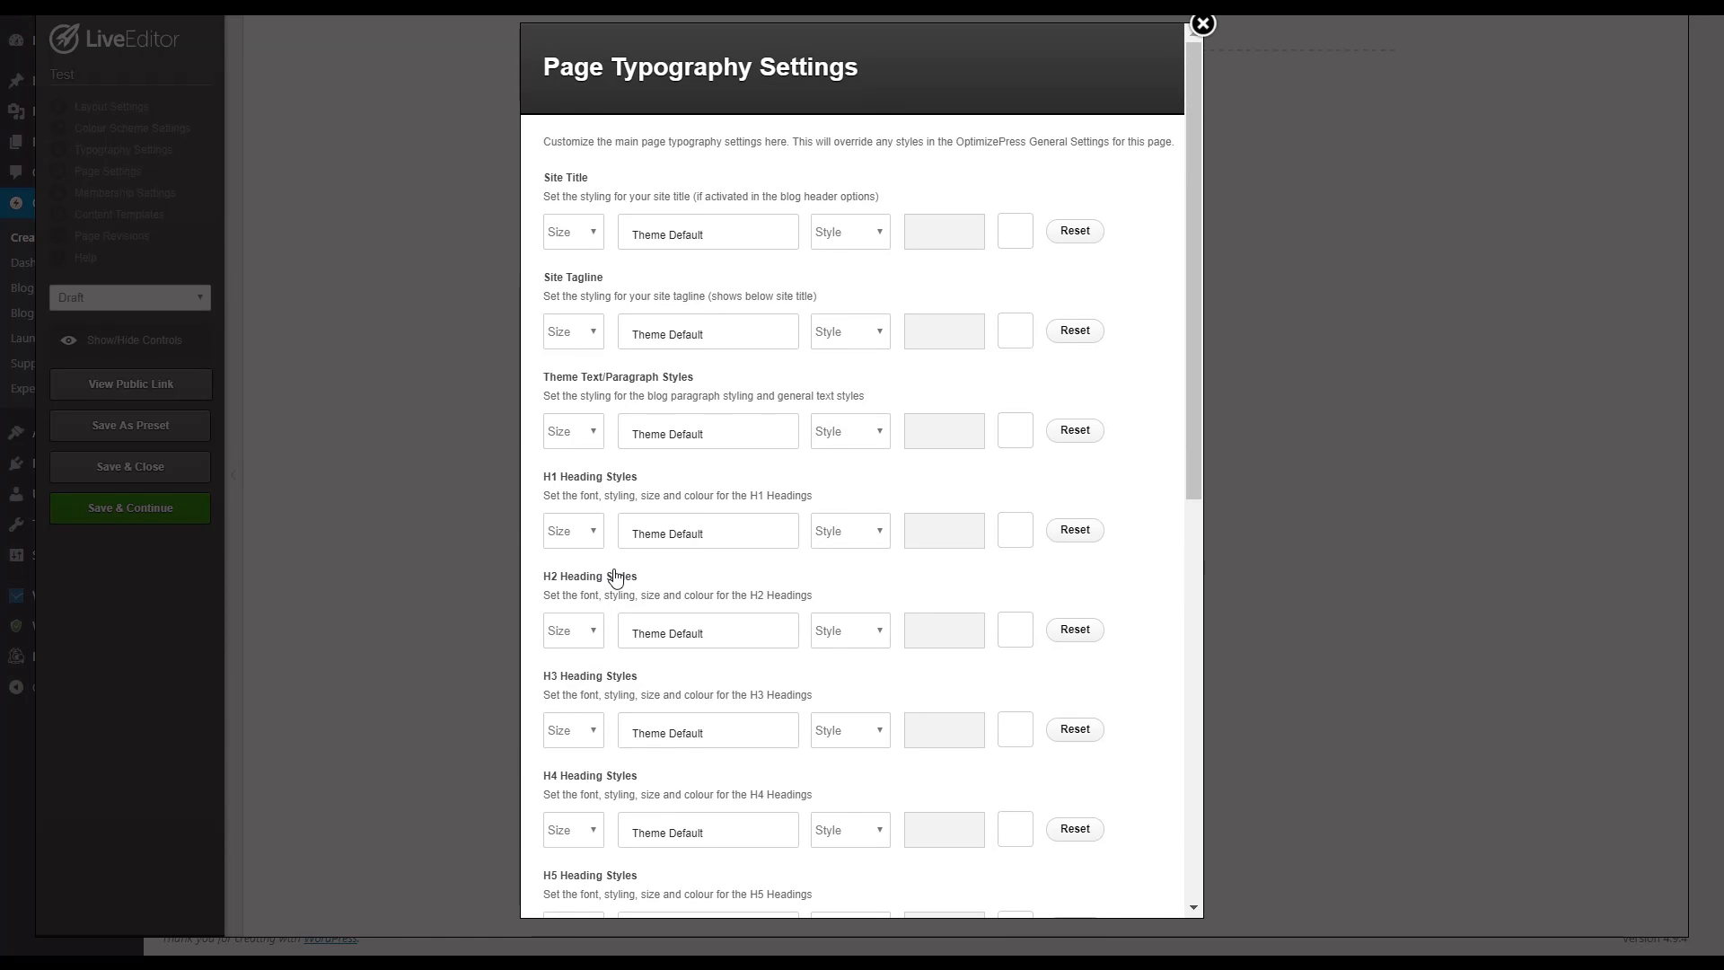
pyautogui.moveTo(541, 379); pyautogui.dragTo(1121, 631)
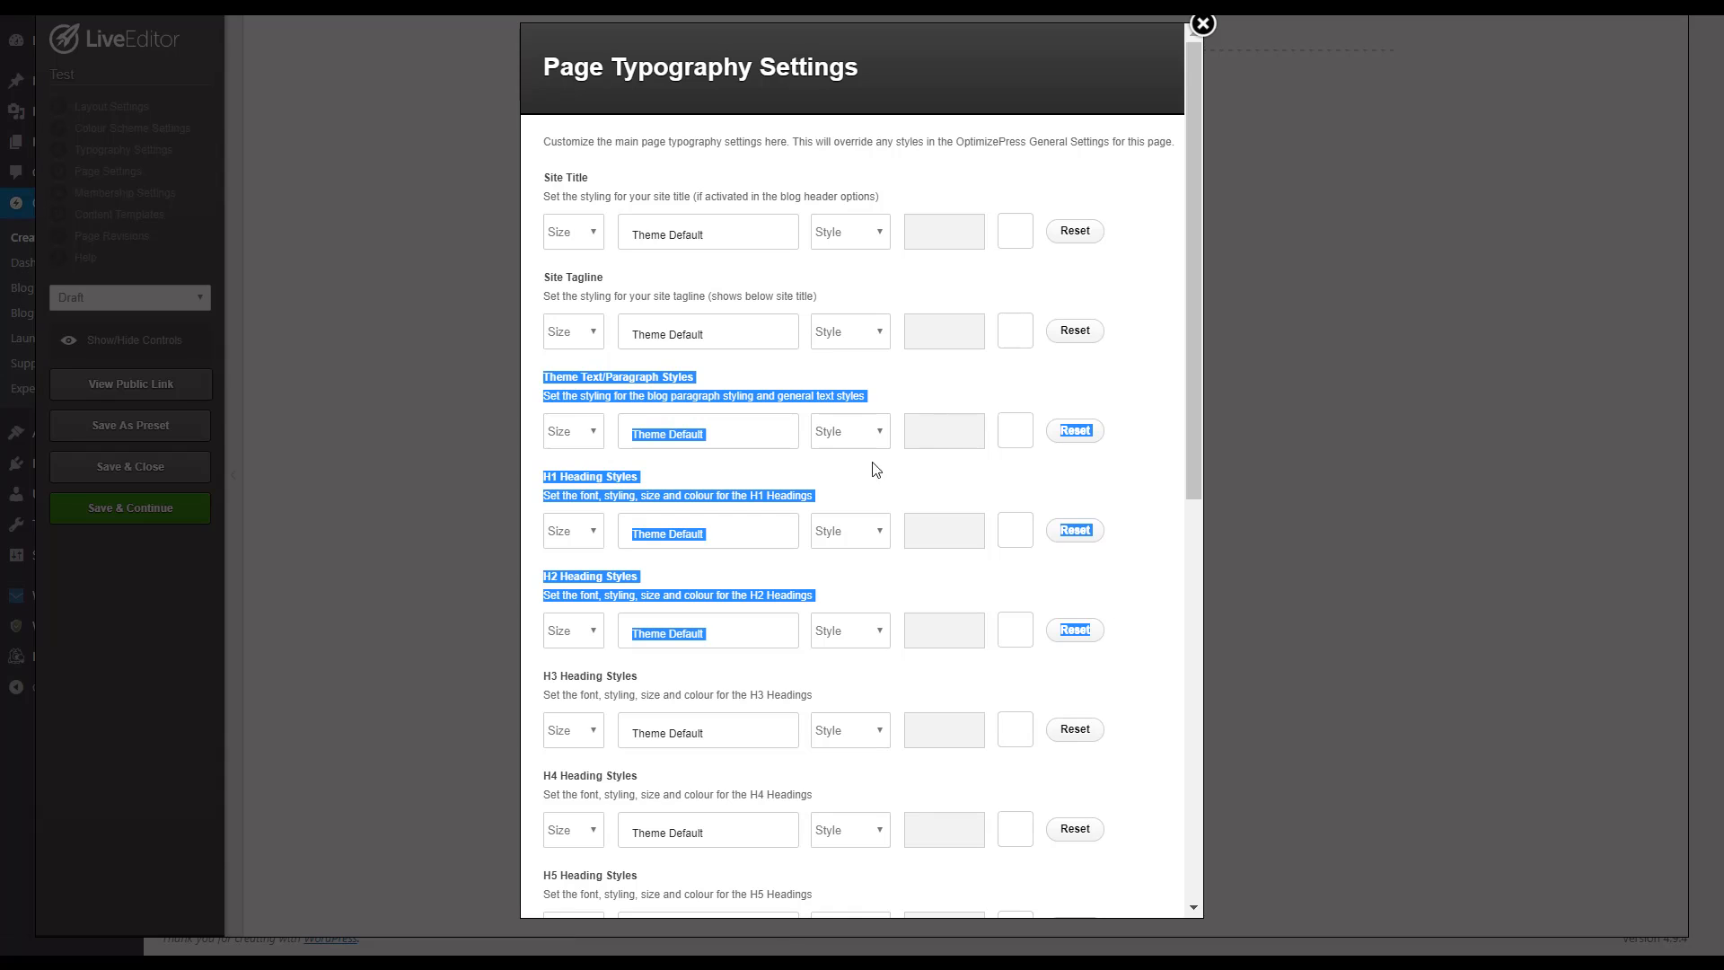
pyautogui.click(935, 434)
pyautogui.click(929, 415)
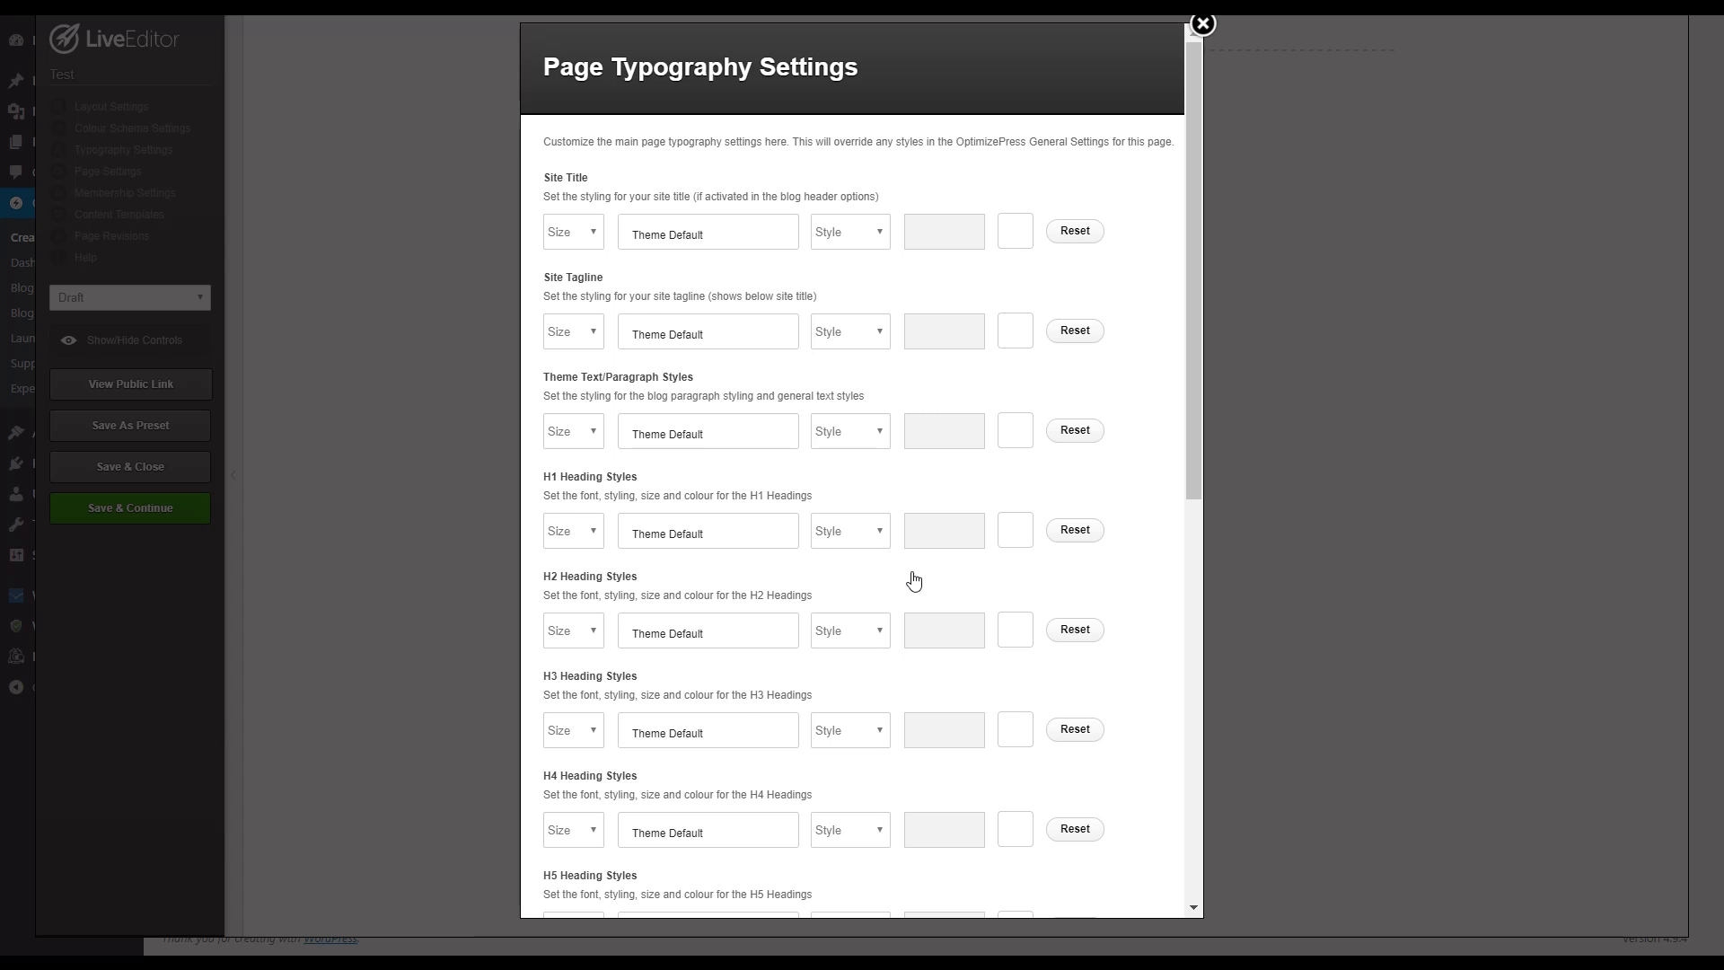
pyautogui.scroll(-8, 925, 608)
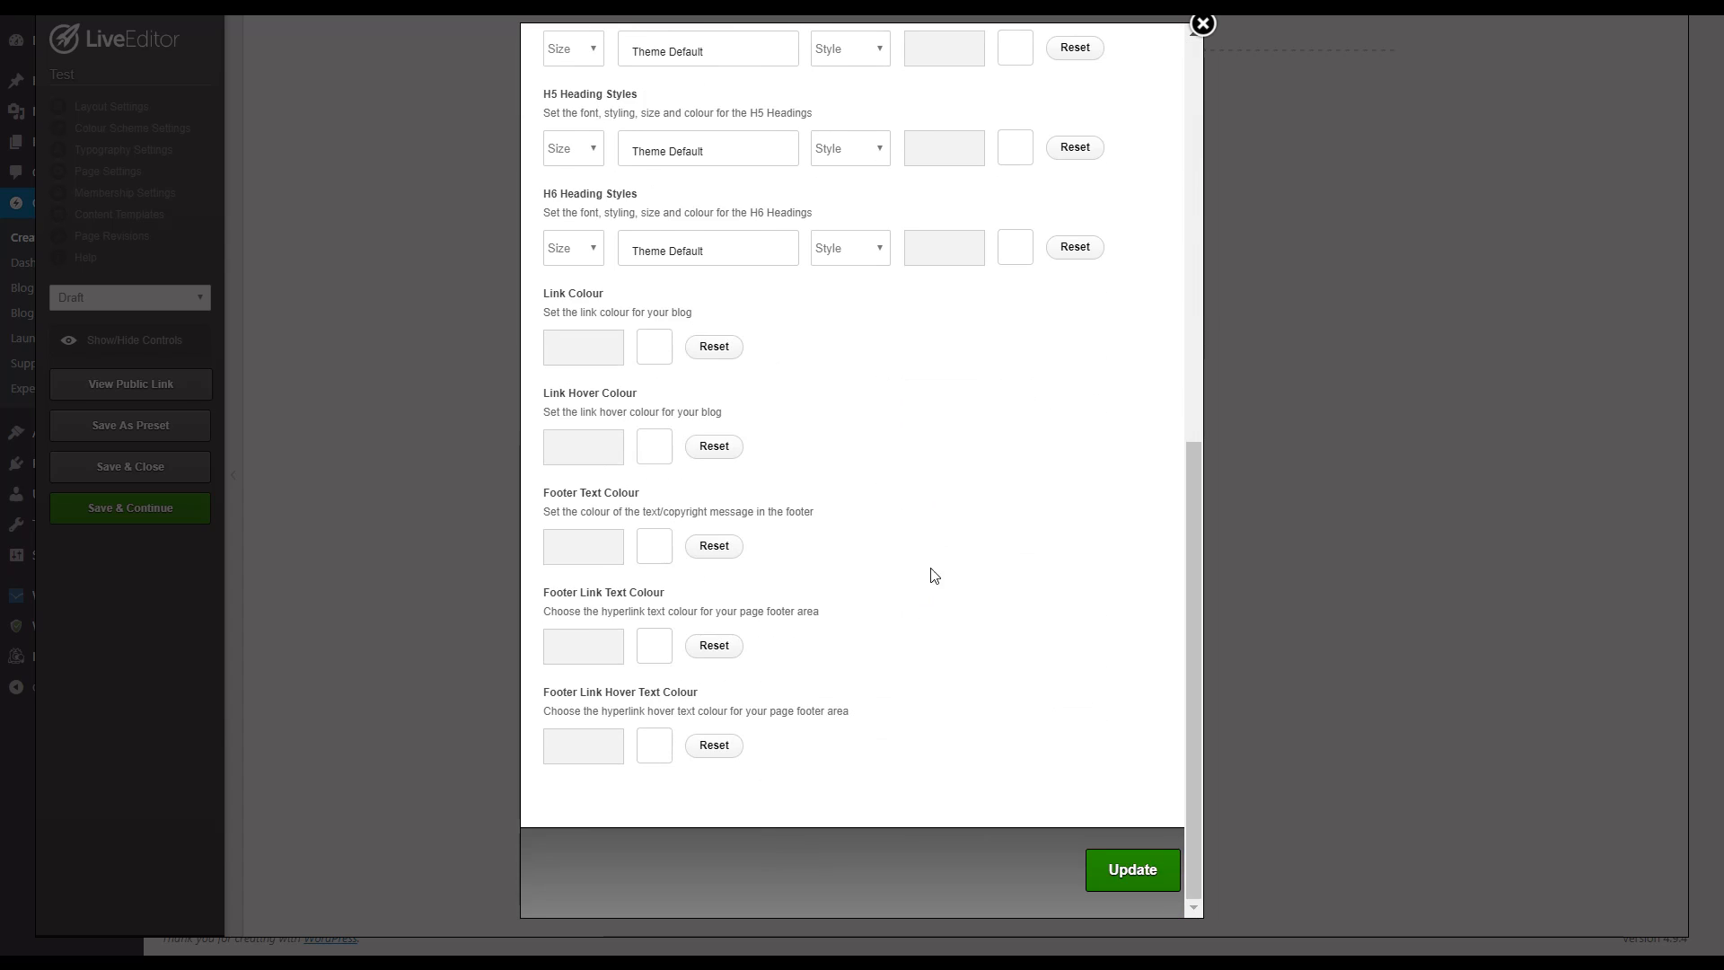
pyautogui.scroll(8, 928, 575)
pyautogui.click(1200, 25)
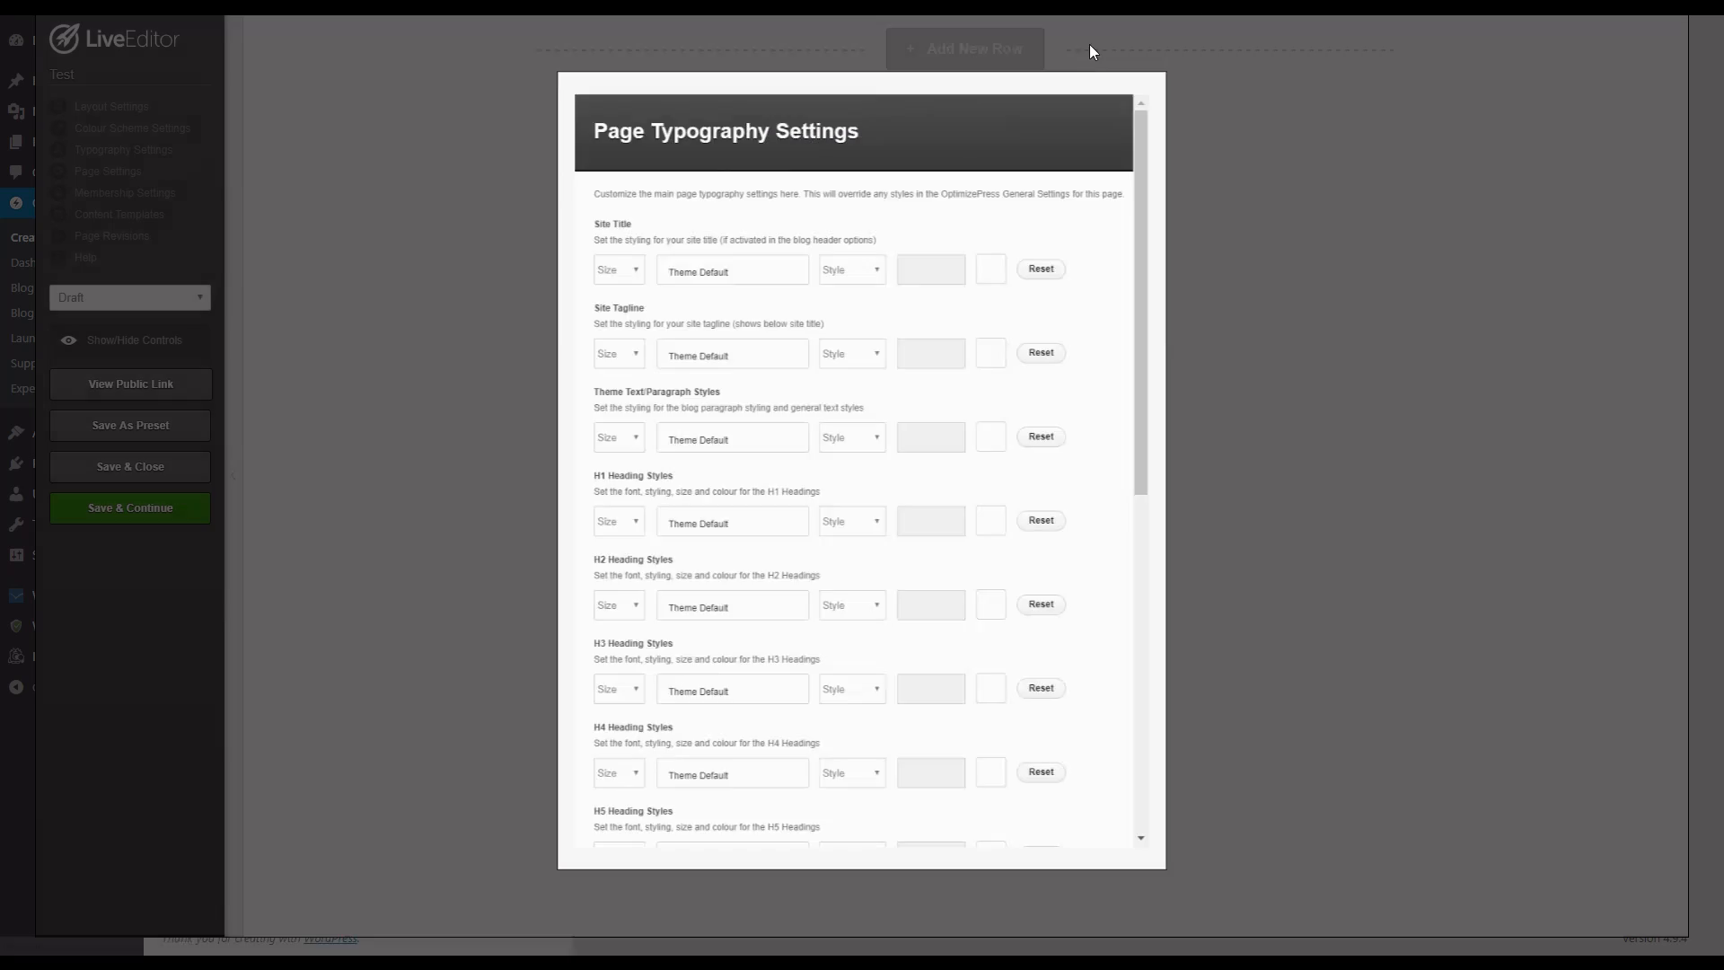
# Step: Look at the Other Scripts section of the page settings, where header or footer code can be added, and close it
pyautogui.click(124, 172)
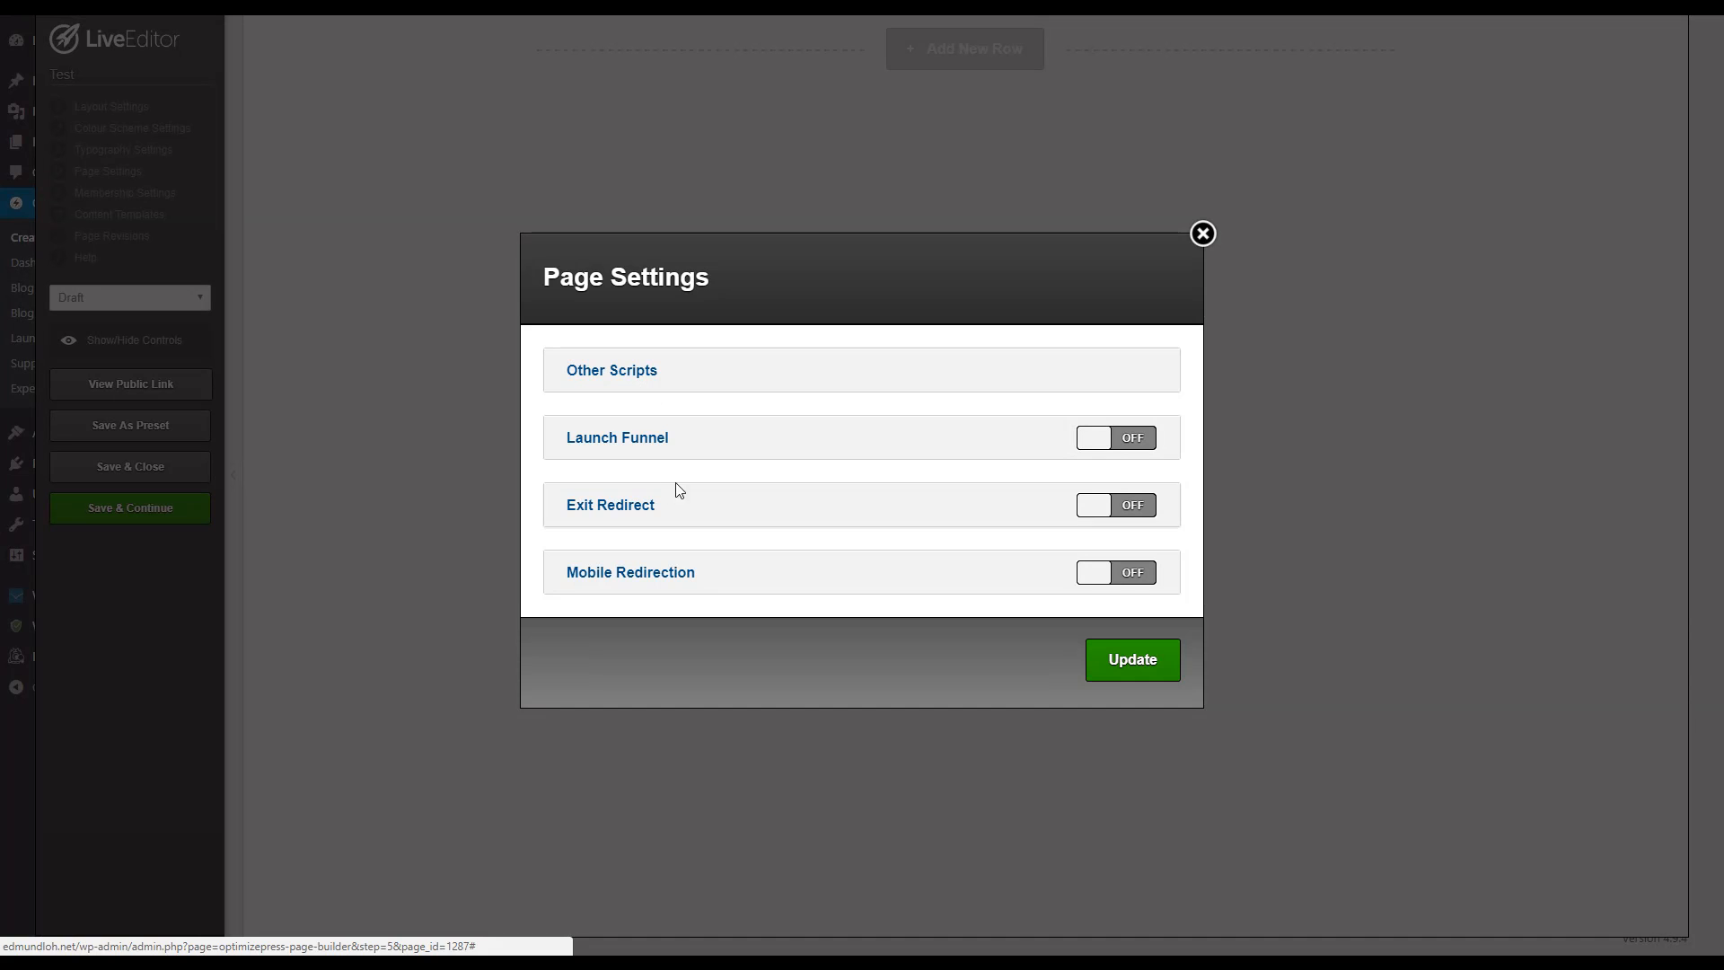
pyautogui.click(627, 378)
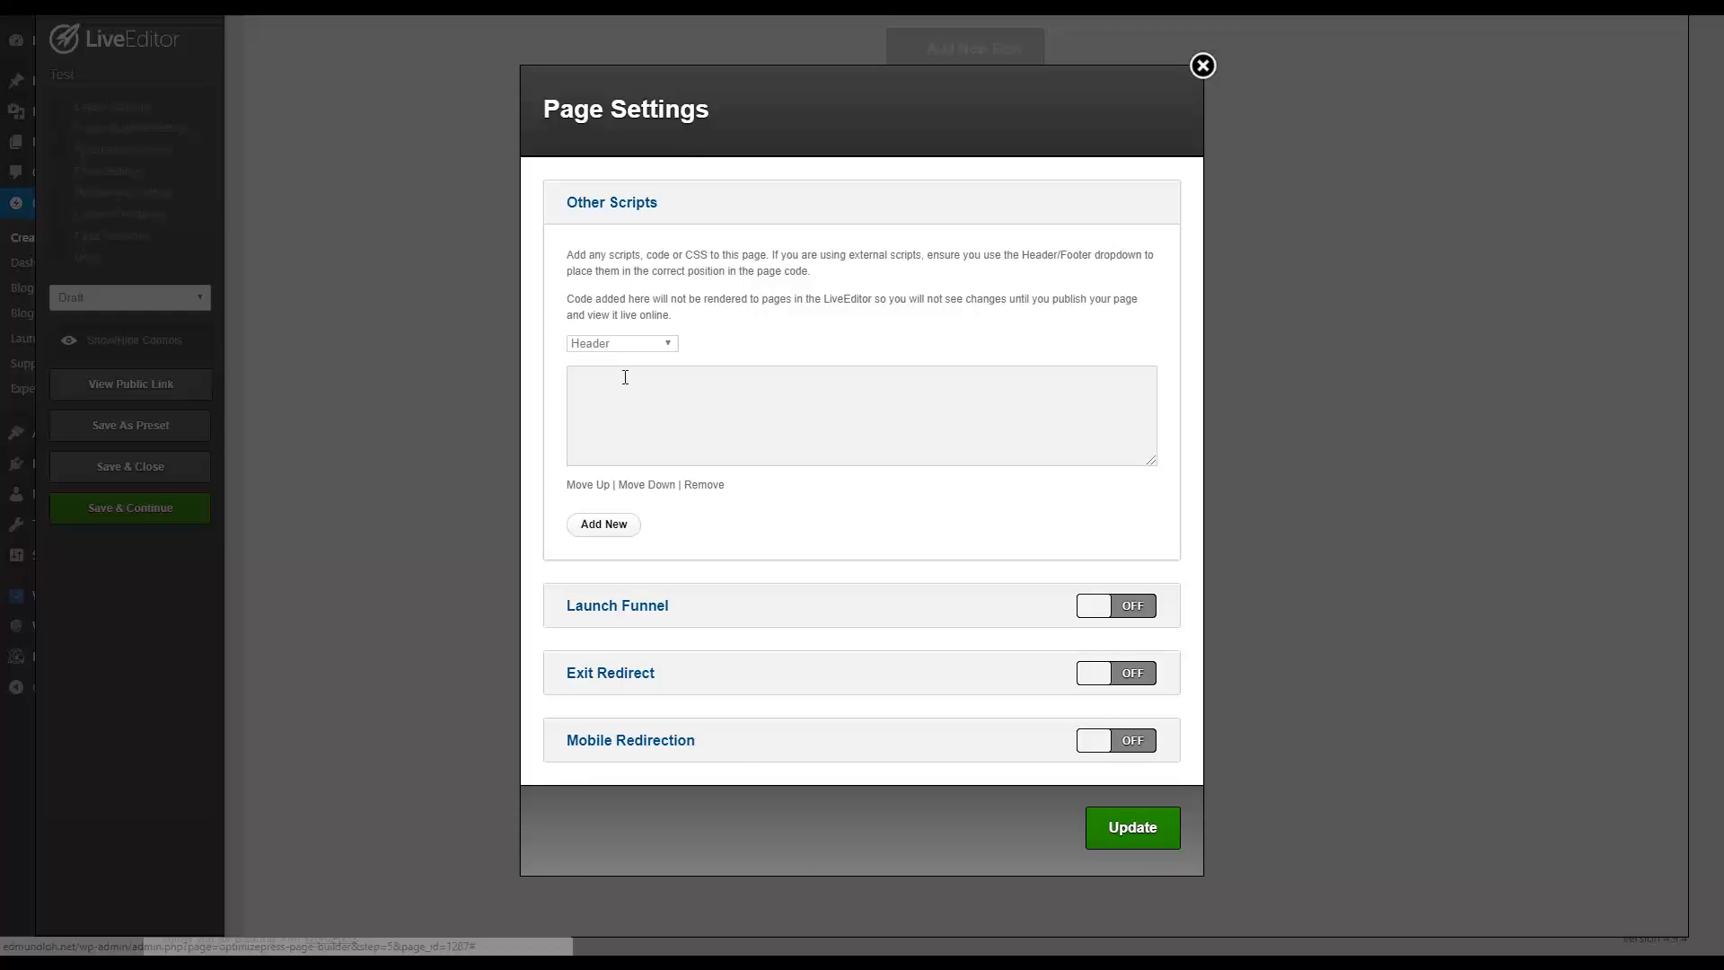
pyautogui.click(652, 427)
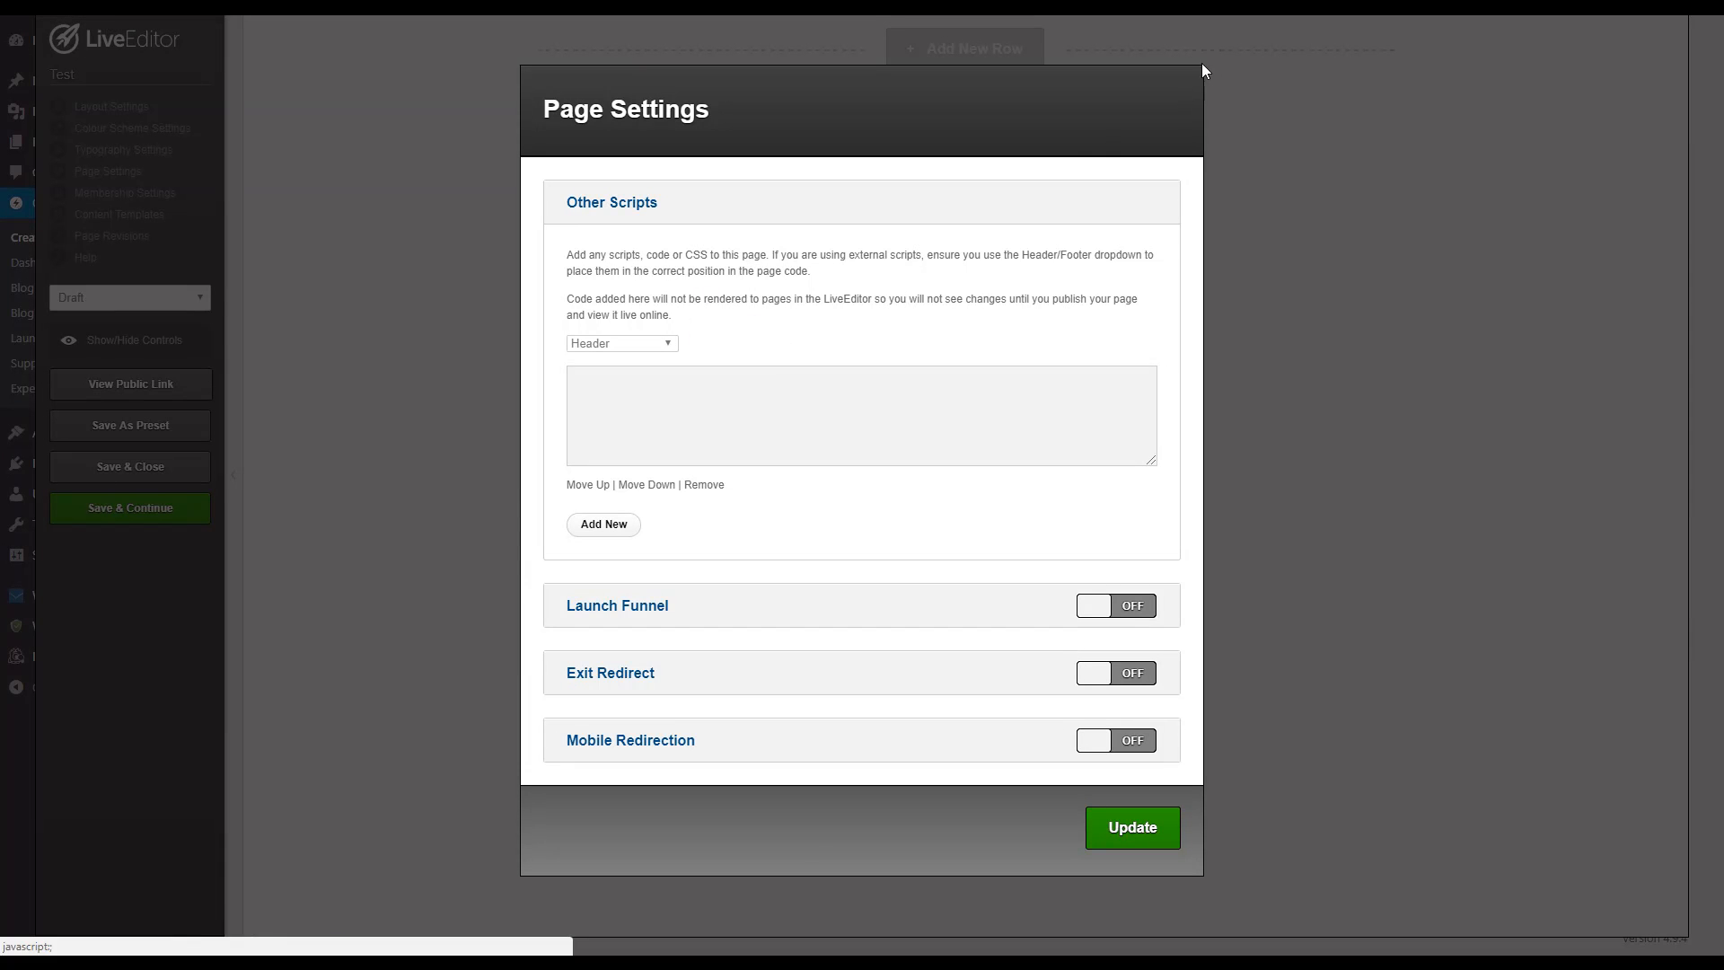
pyautogui.click(1203, 65)
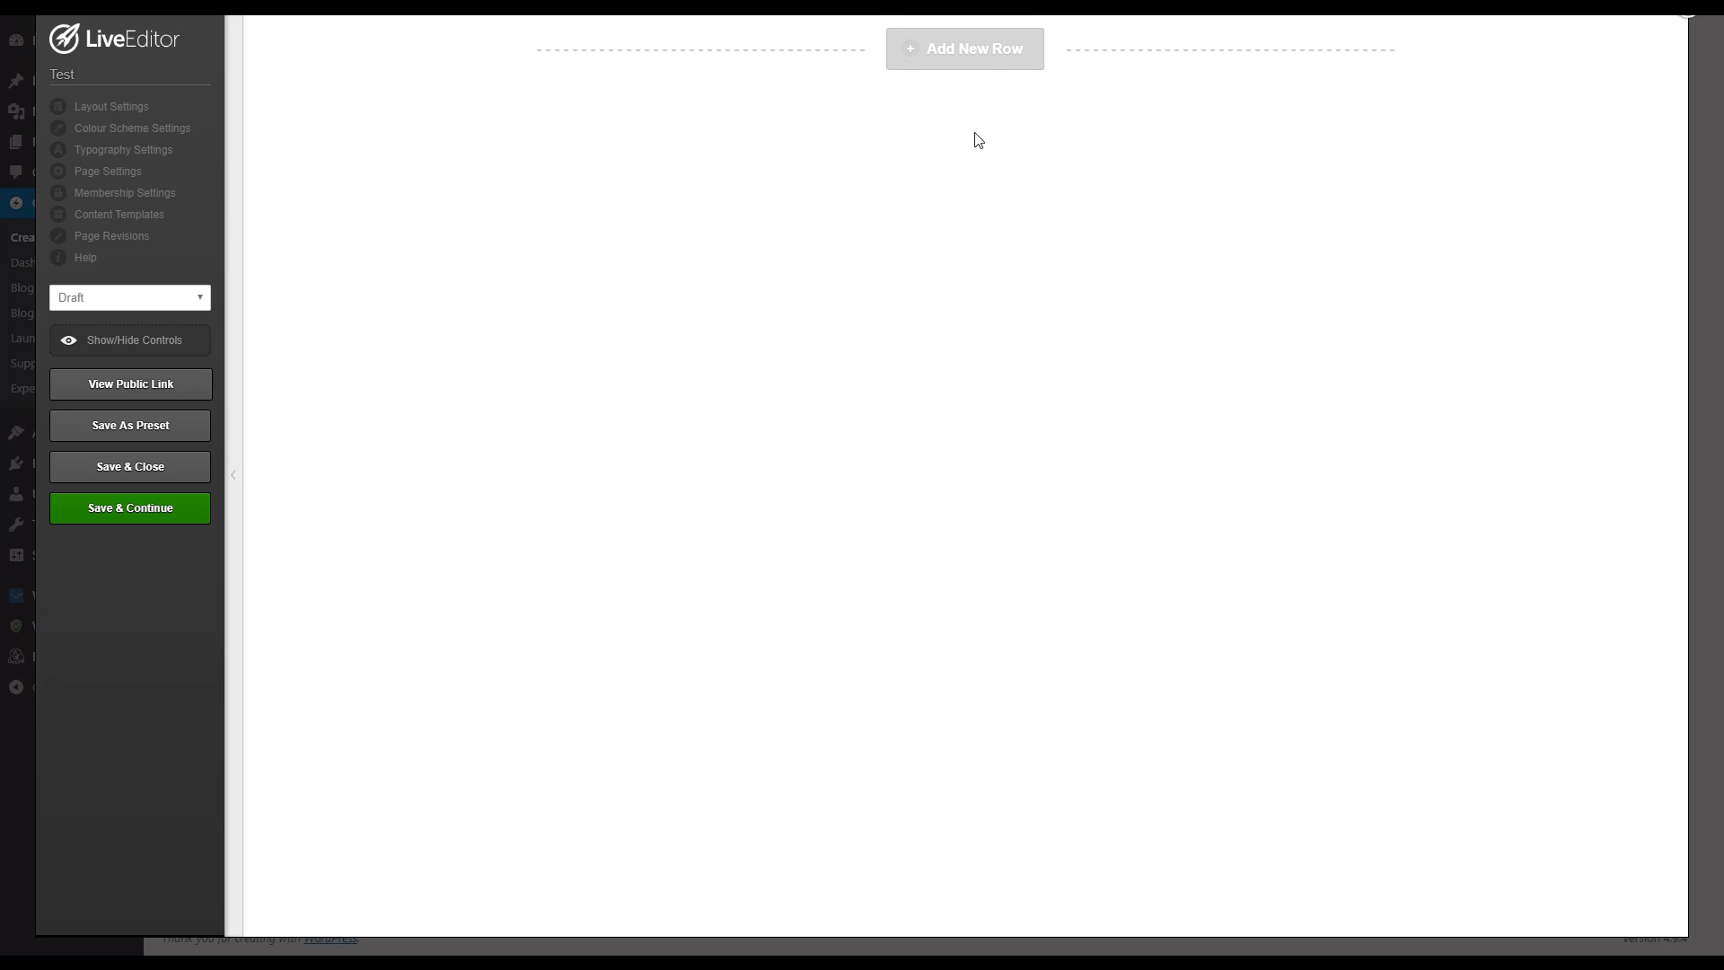
# Step: Insert a new row with the simple 1 Column layout into the empty page
pyautogui.click(985, 61)
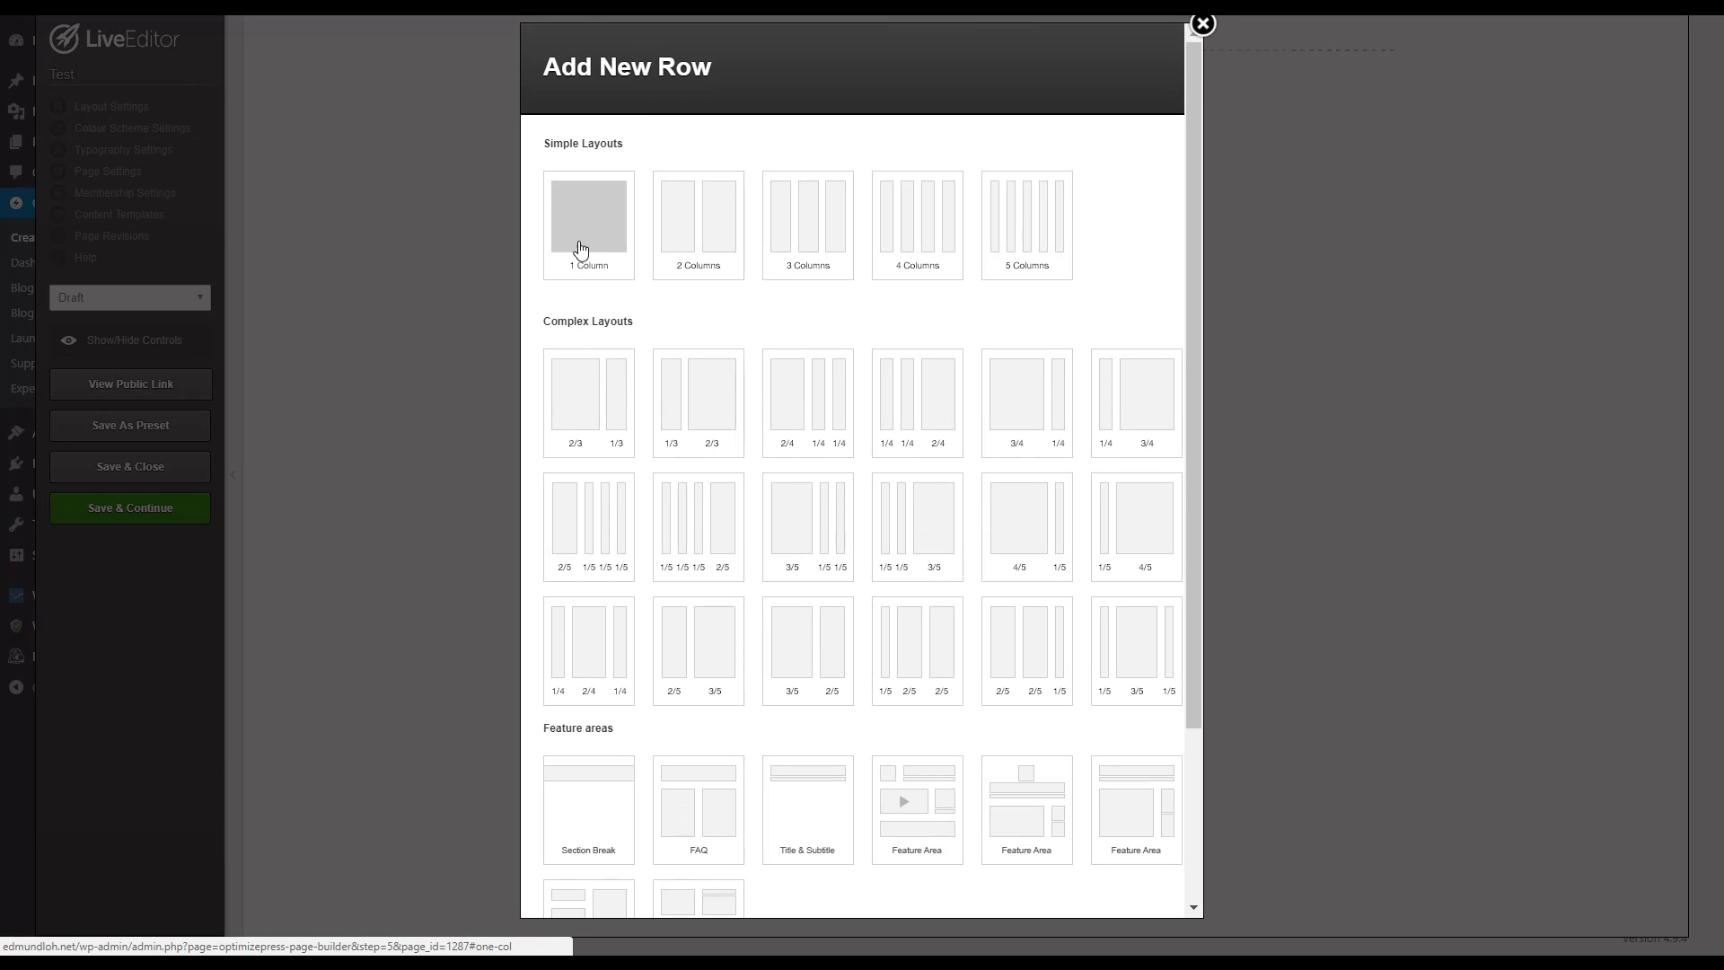
pyautogui.scroll(-3, 820, 385)
pyautogui.scroll(3, 745, 449)
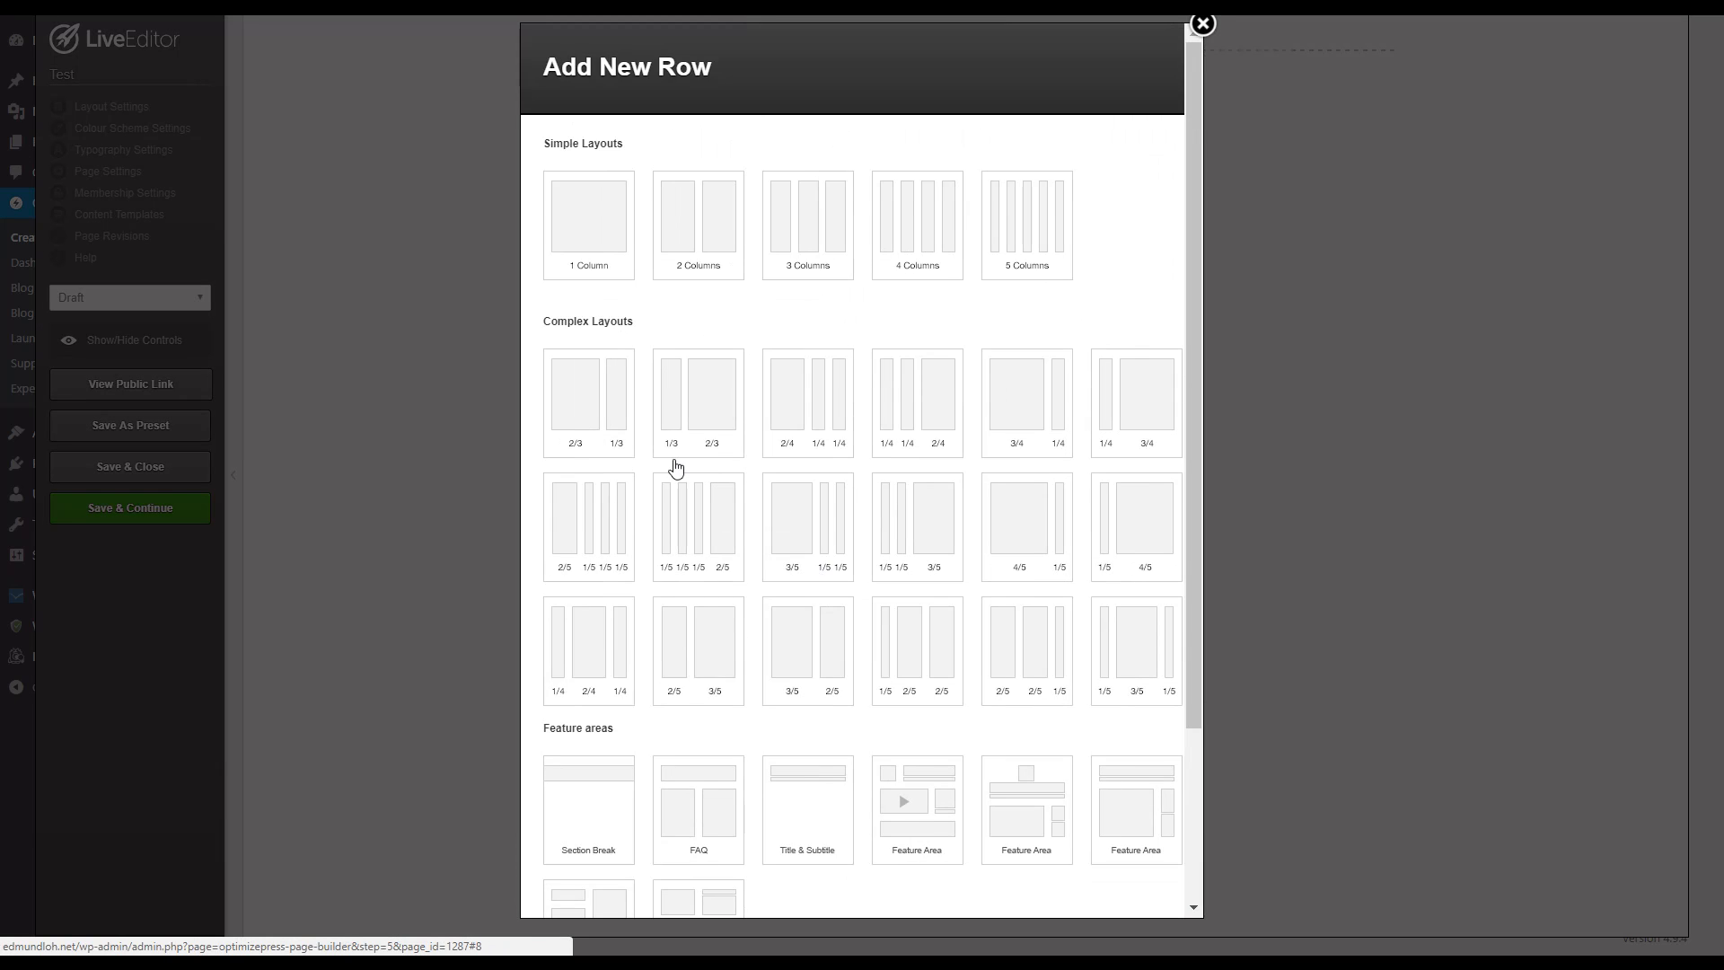
pyautogui.click(604, 258)
pyautogui.click(678, 235)
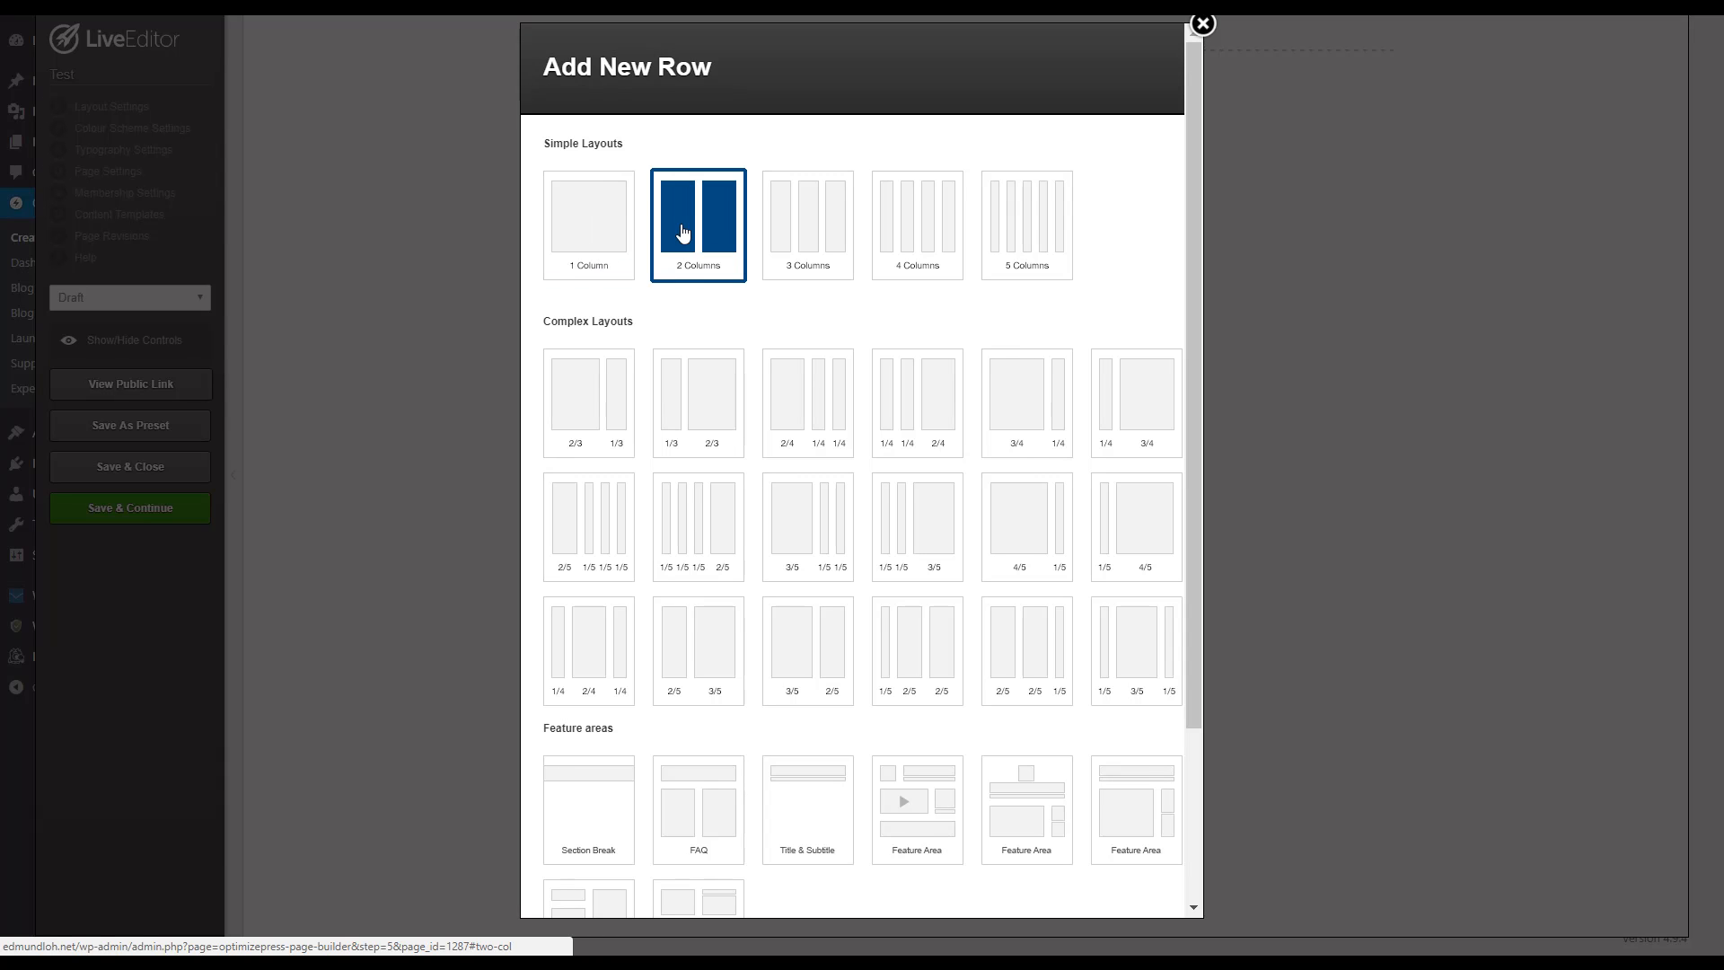
pyautogui.click(595, 234)
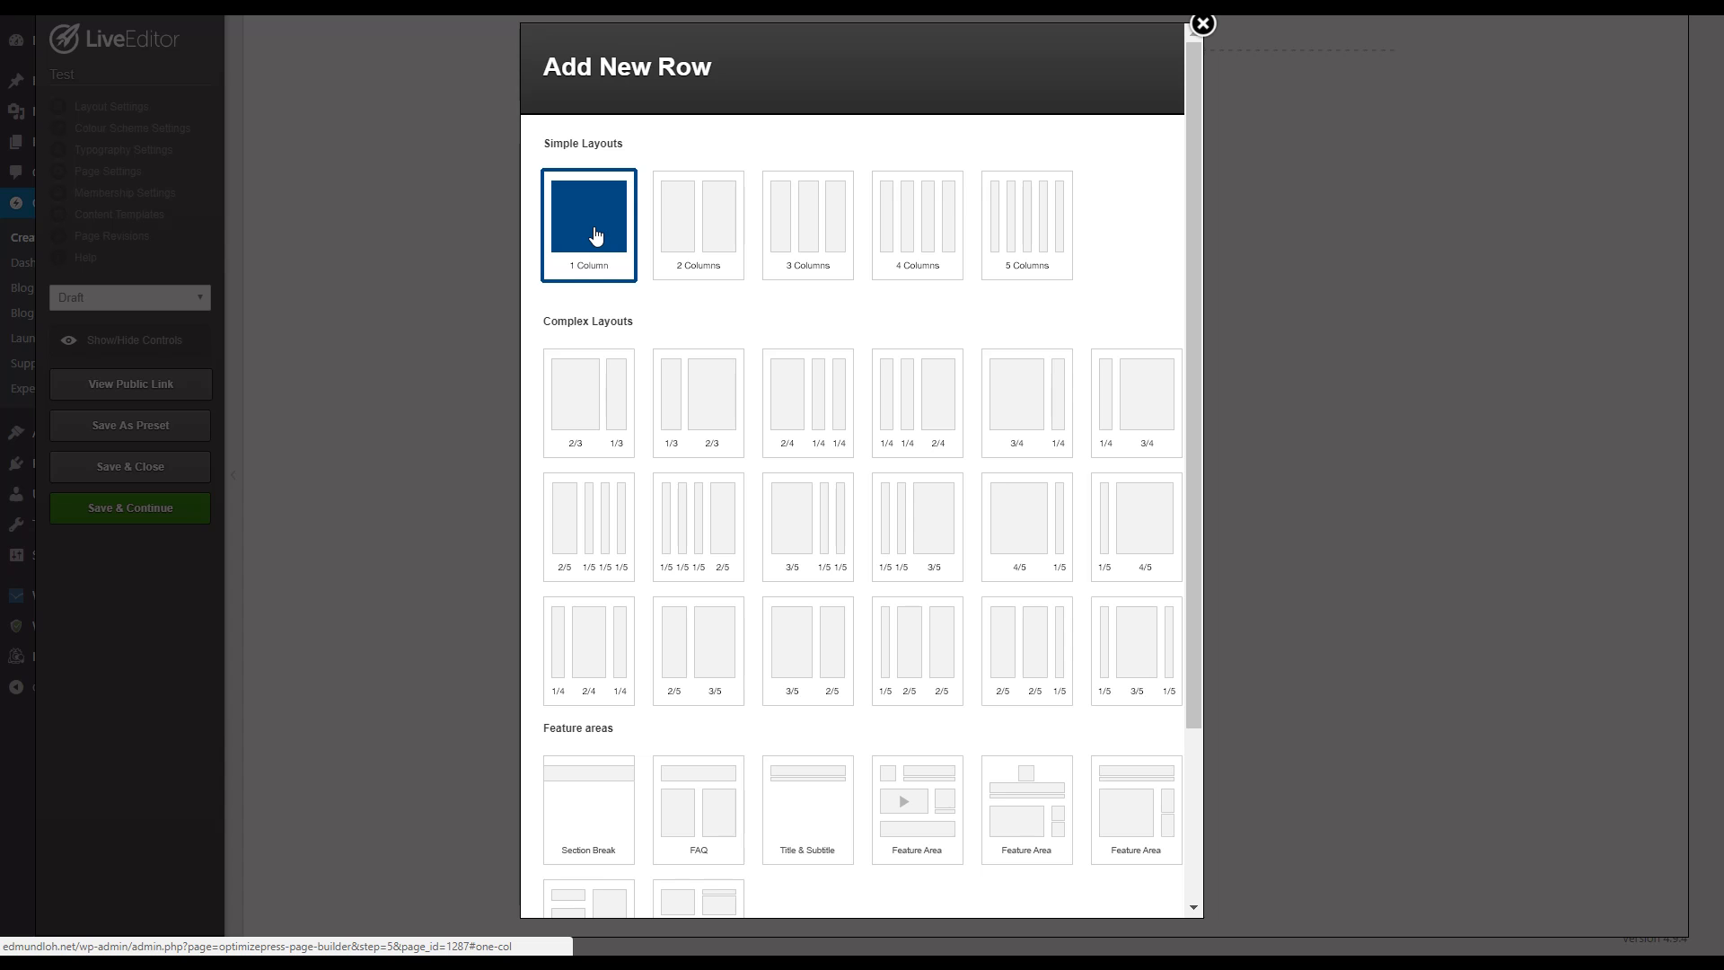
pyautogui.scroll(-3, 839, 482)
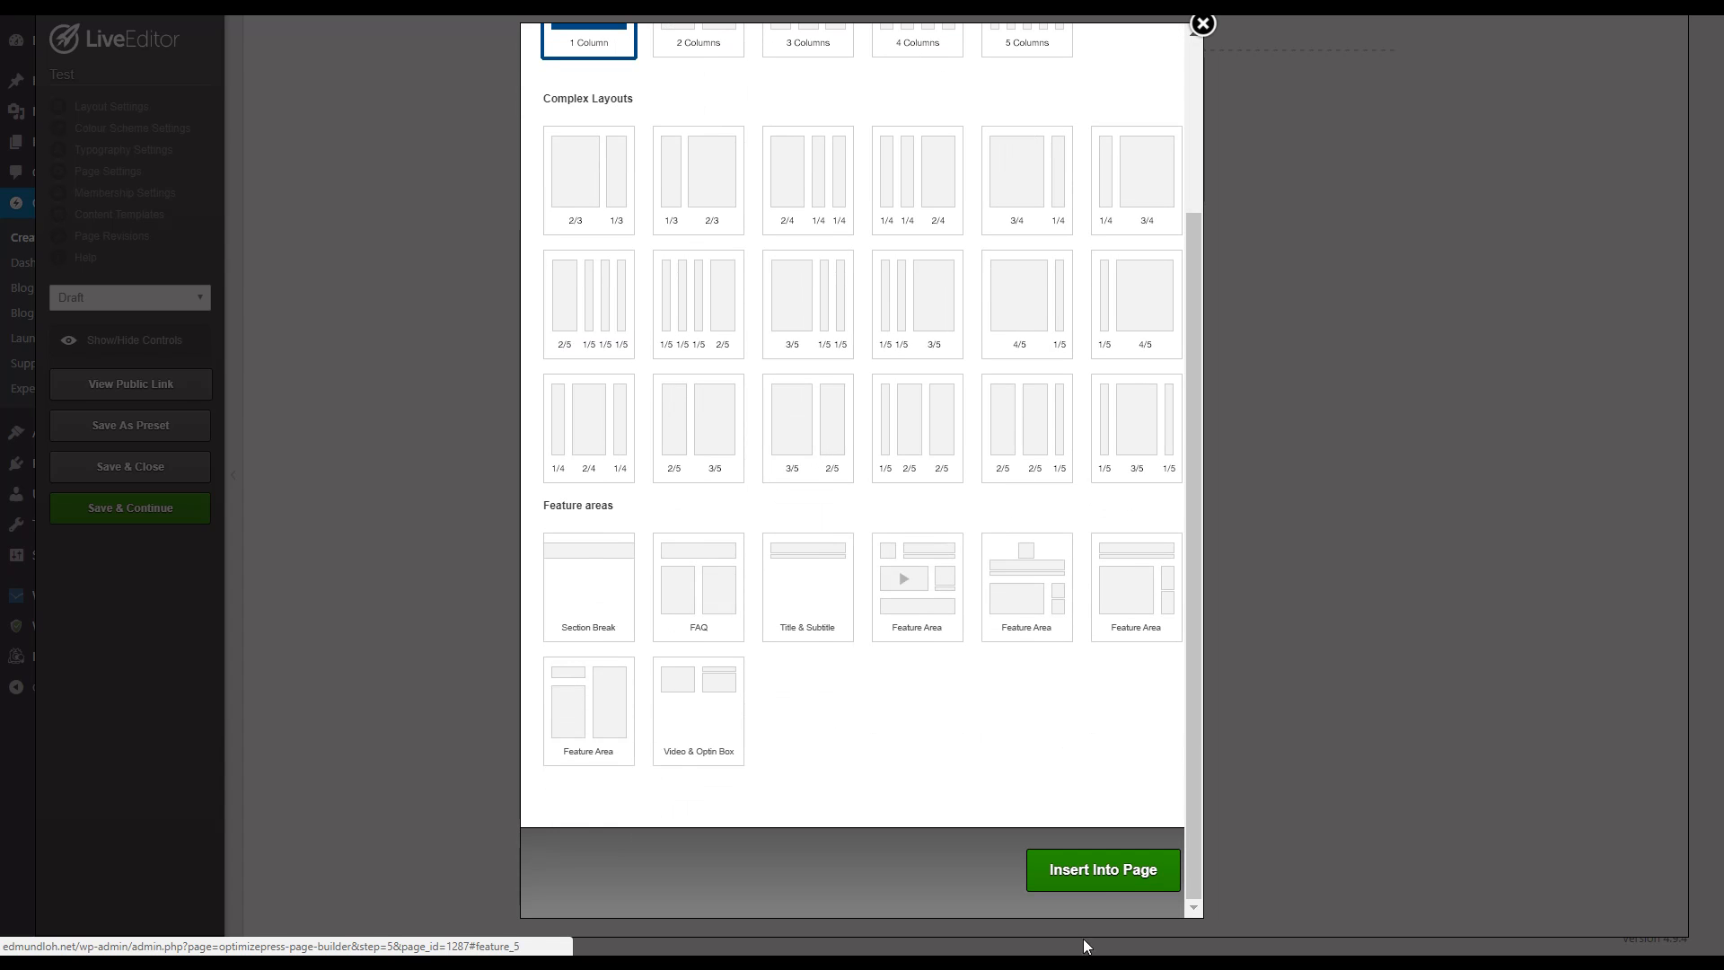
pyautogui.click(1087, 871)
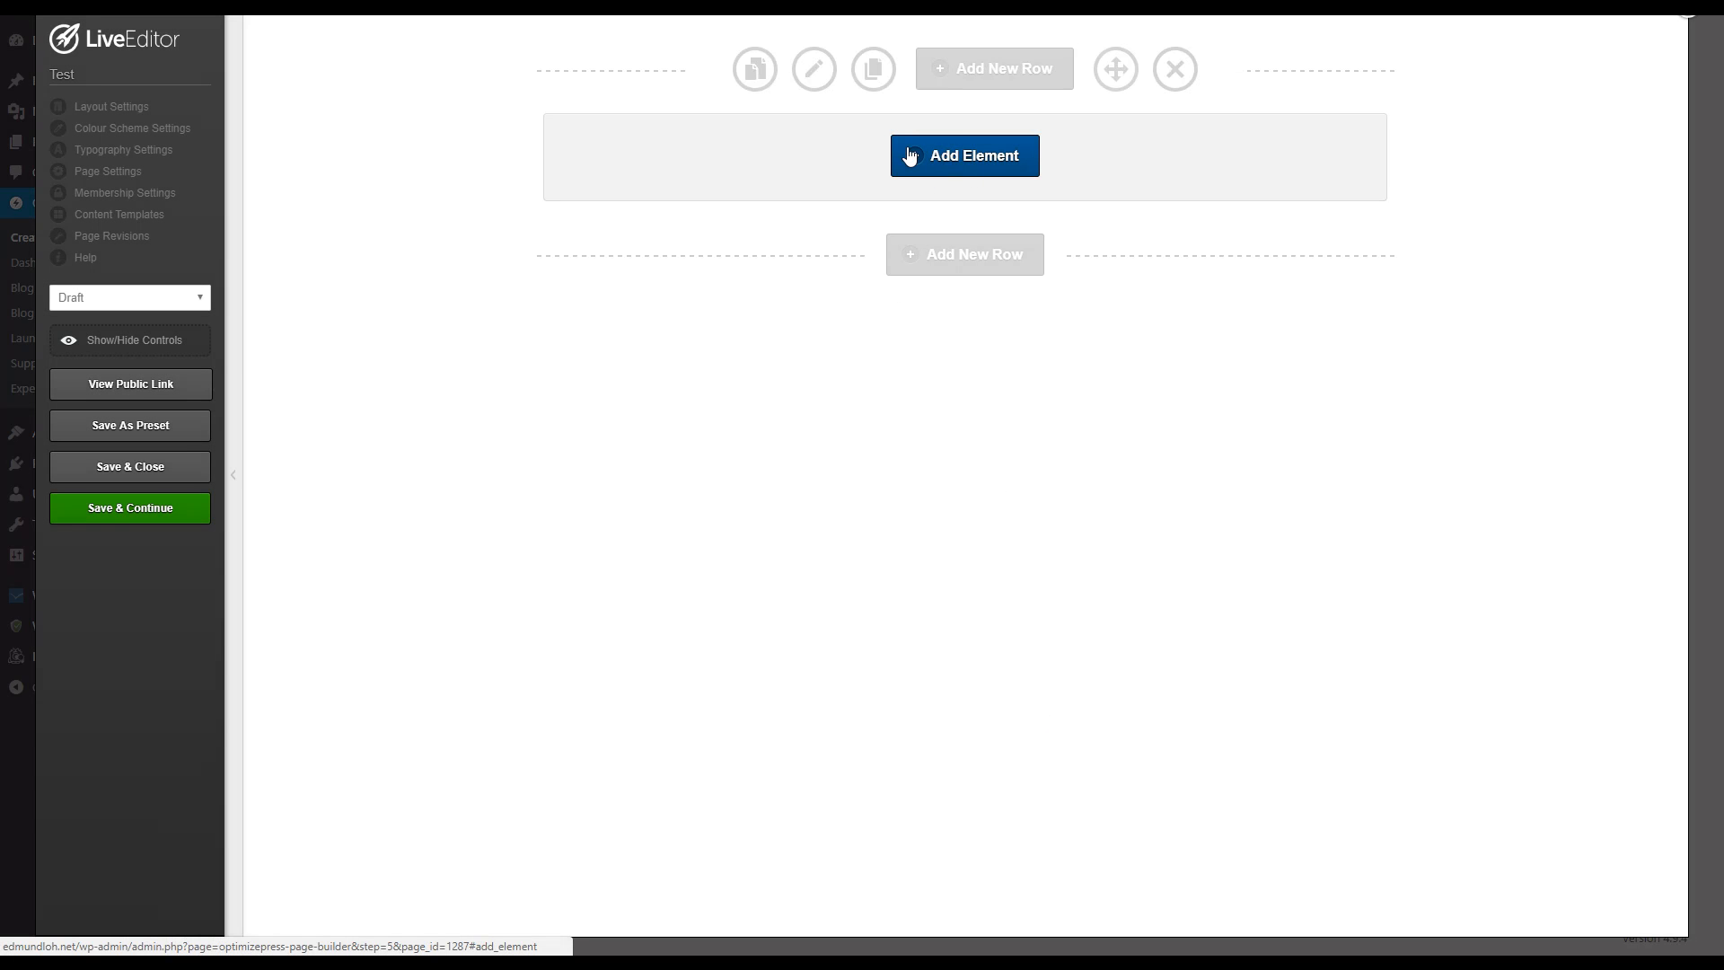
# Step: Make the one-column row full width and set its top and bottom padding to 50 pixels each
pyautogui.click(814, 72)
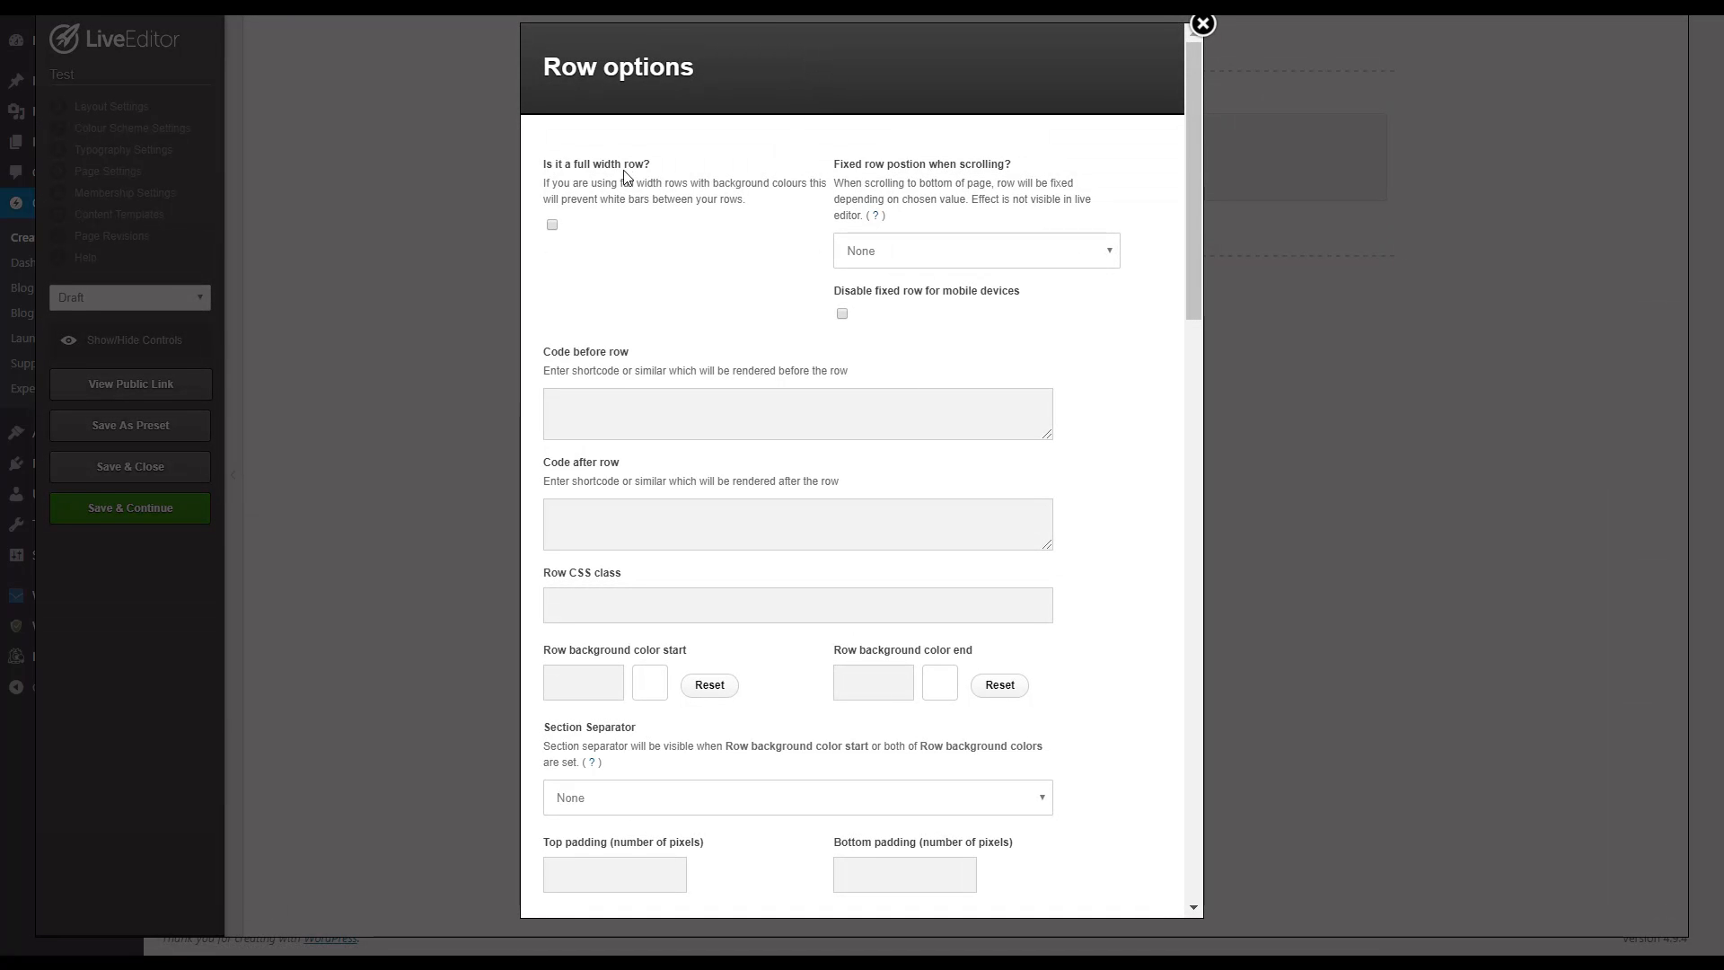
pyautogui.click(553, 226)
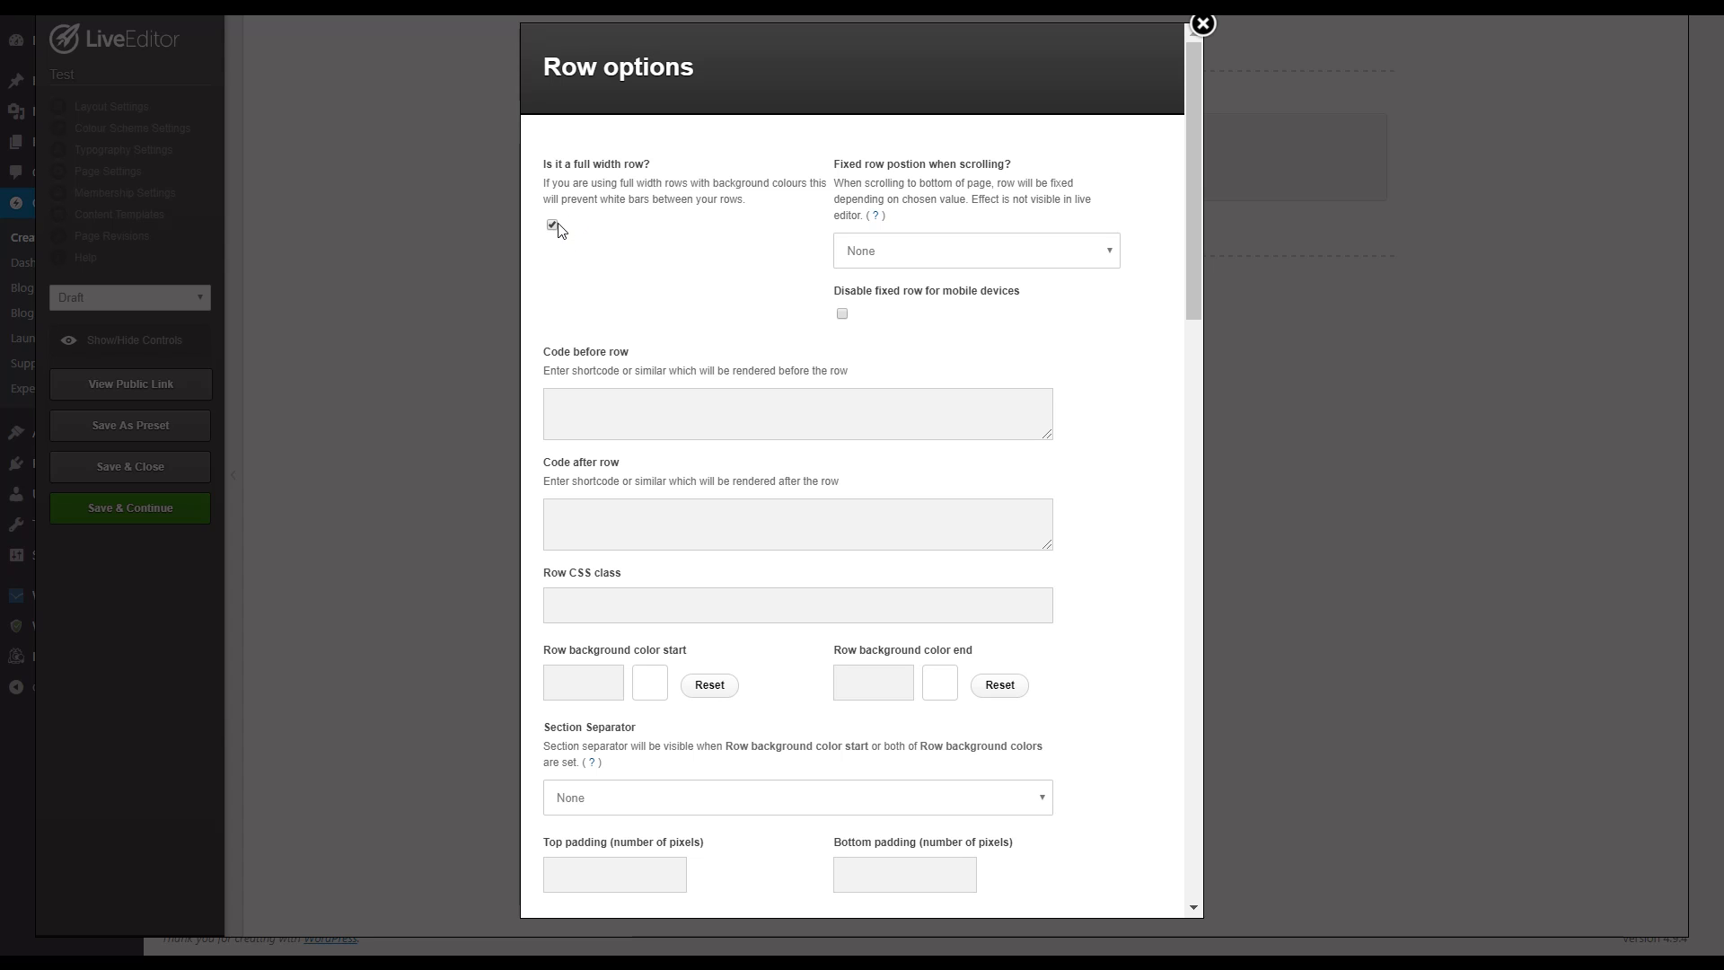
pyautogui.scroll(-1, 674, 269)
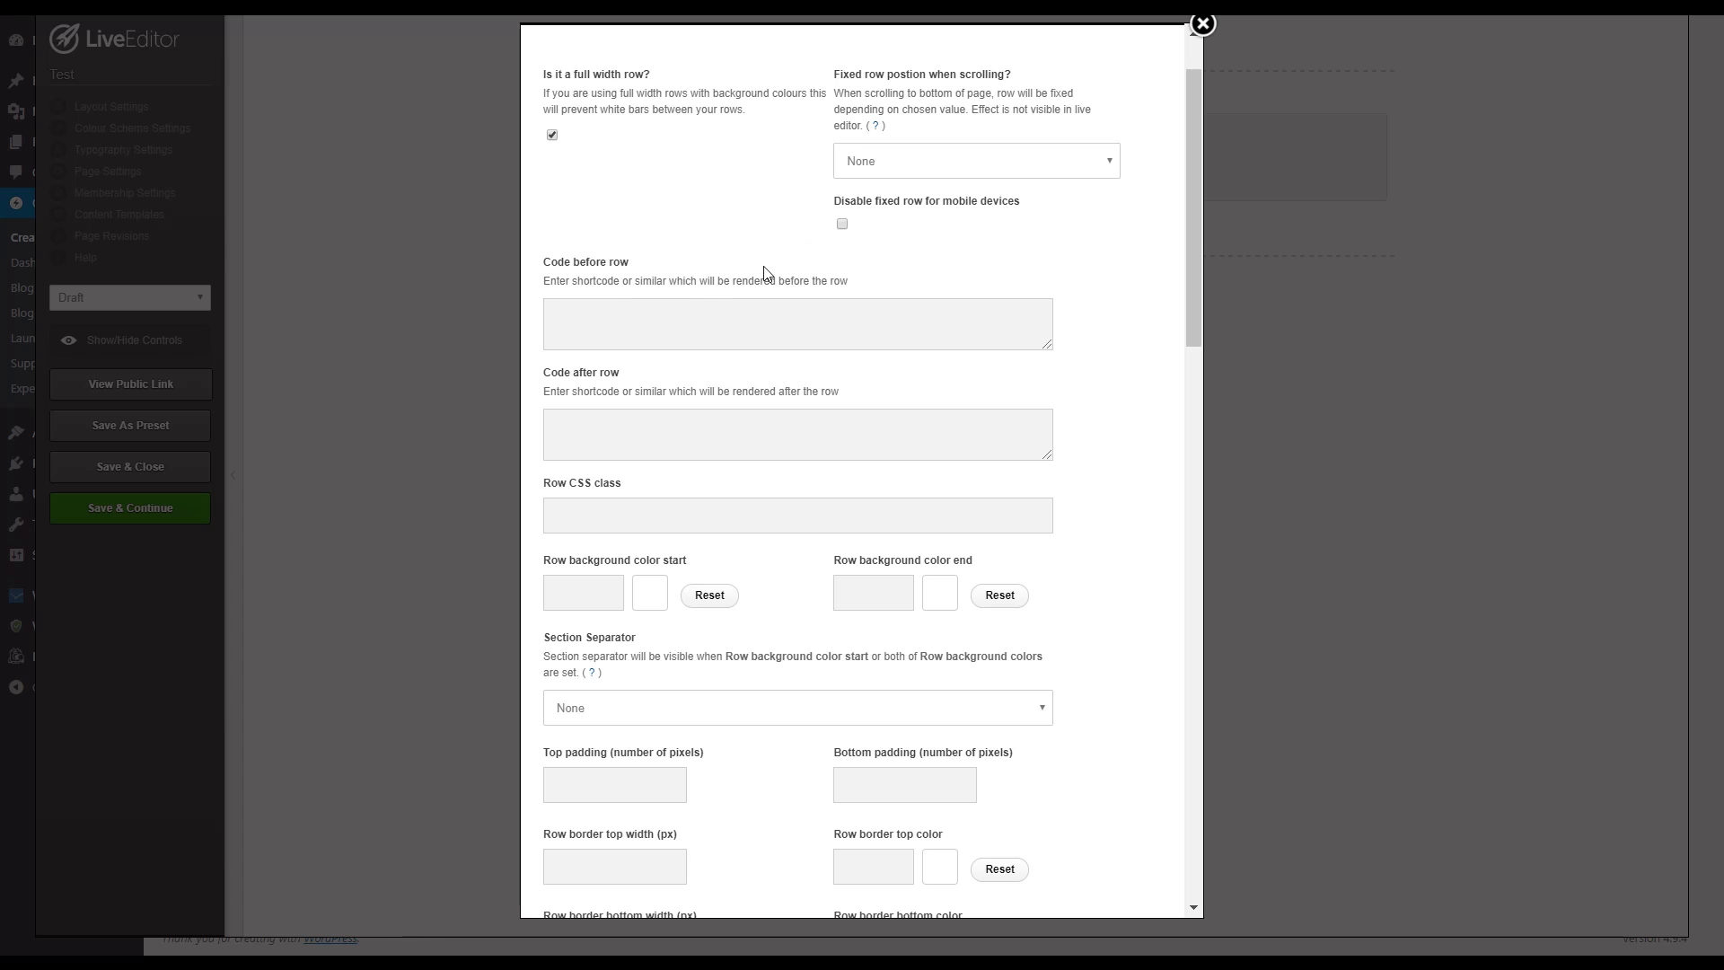
pyautogui.scroll(-5, 704, 497)
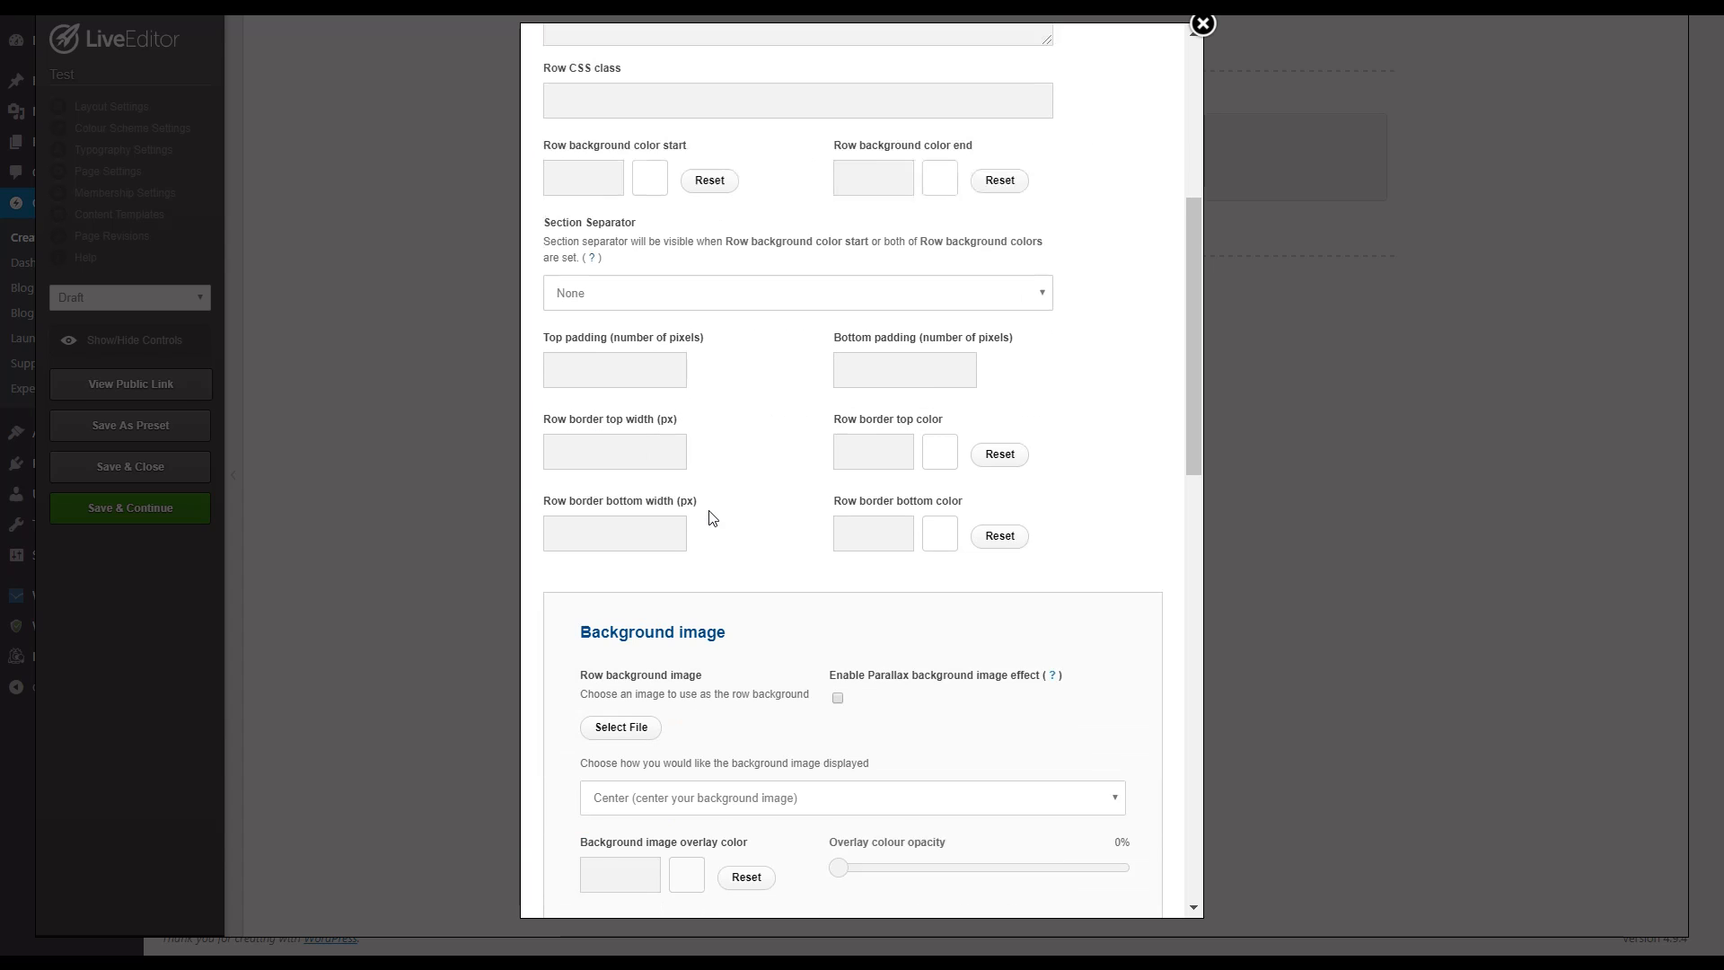
pyautogui.click(608, 351)
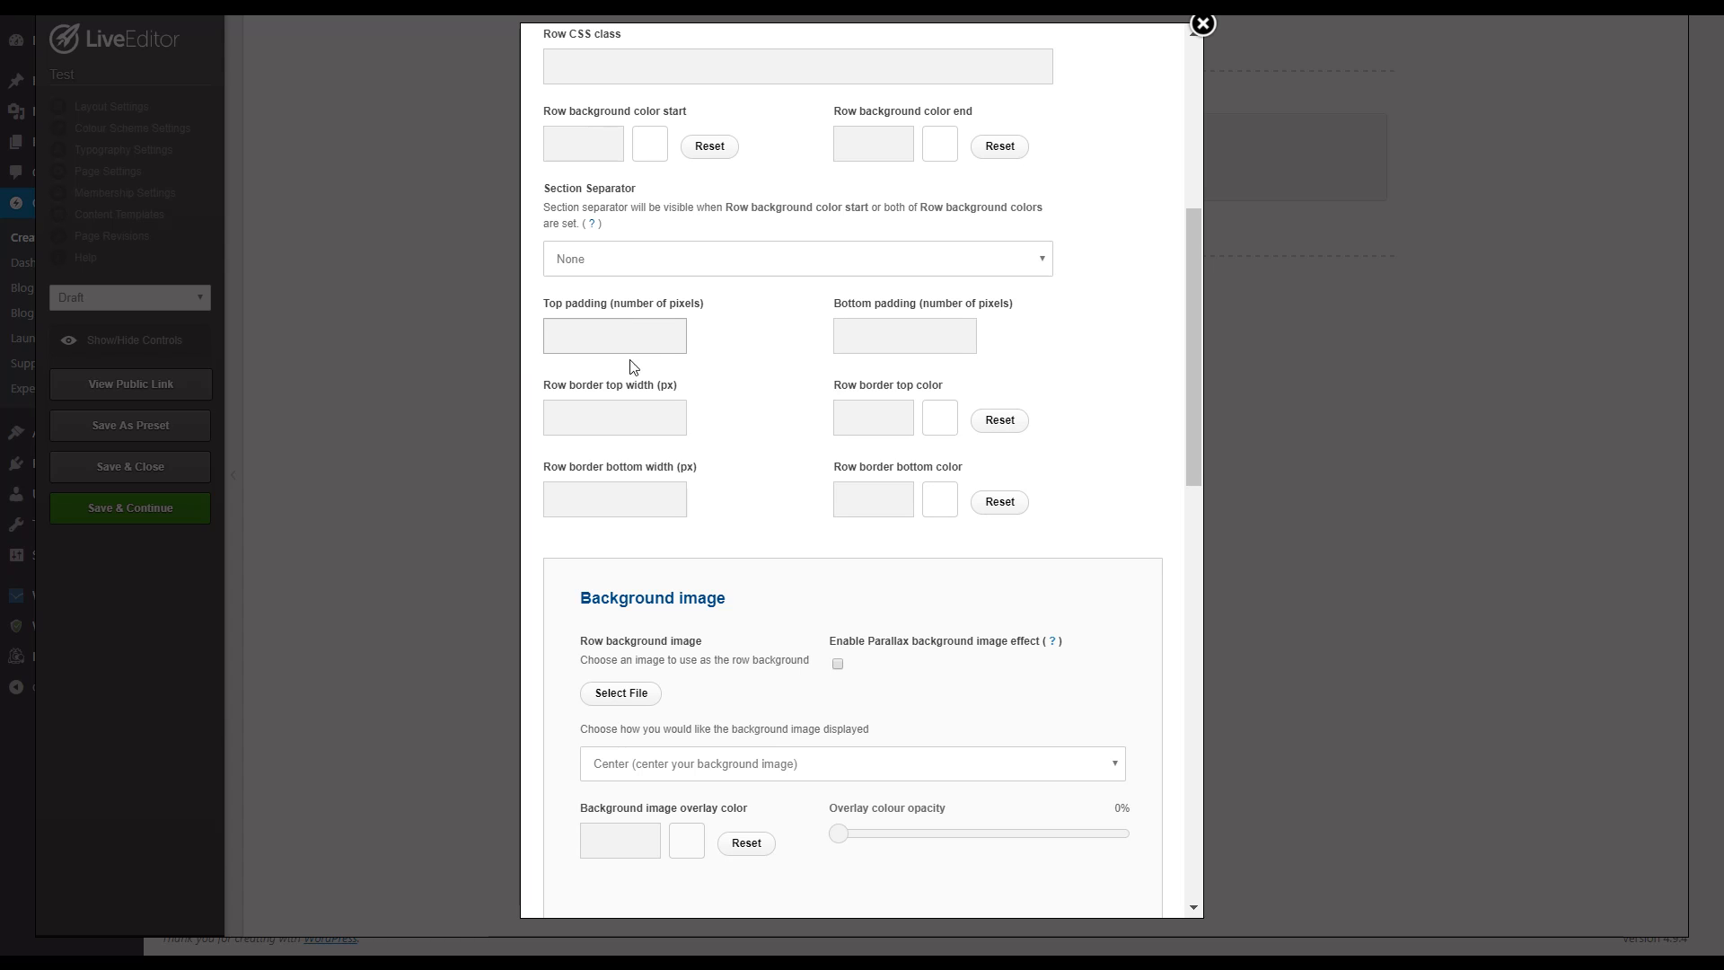
pyautogui.write('50')
pyautogui.click(900, 343)
pyautogui.write('50')
pyautogui.click(1067, 342)
# Step: Look through the row's background image, delay and background video options and apply the row settings
pyautogui.scroll(-3, 776, 400)
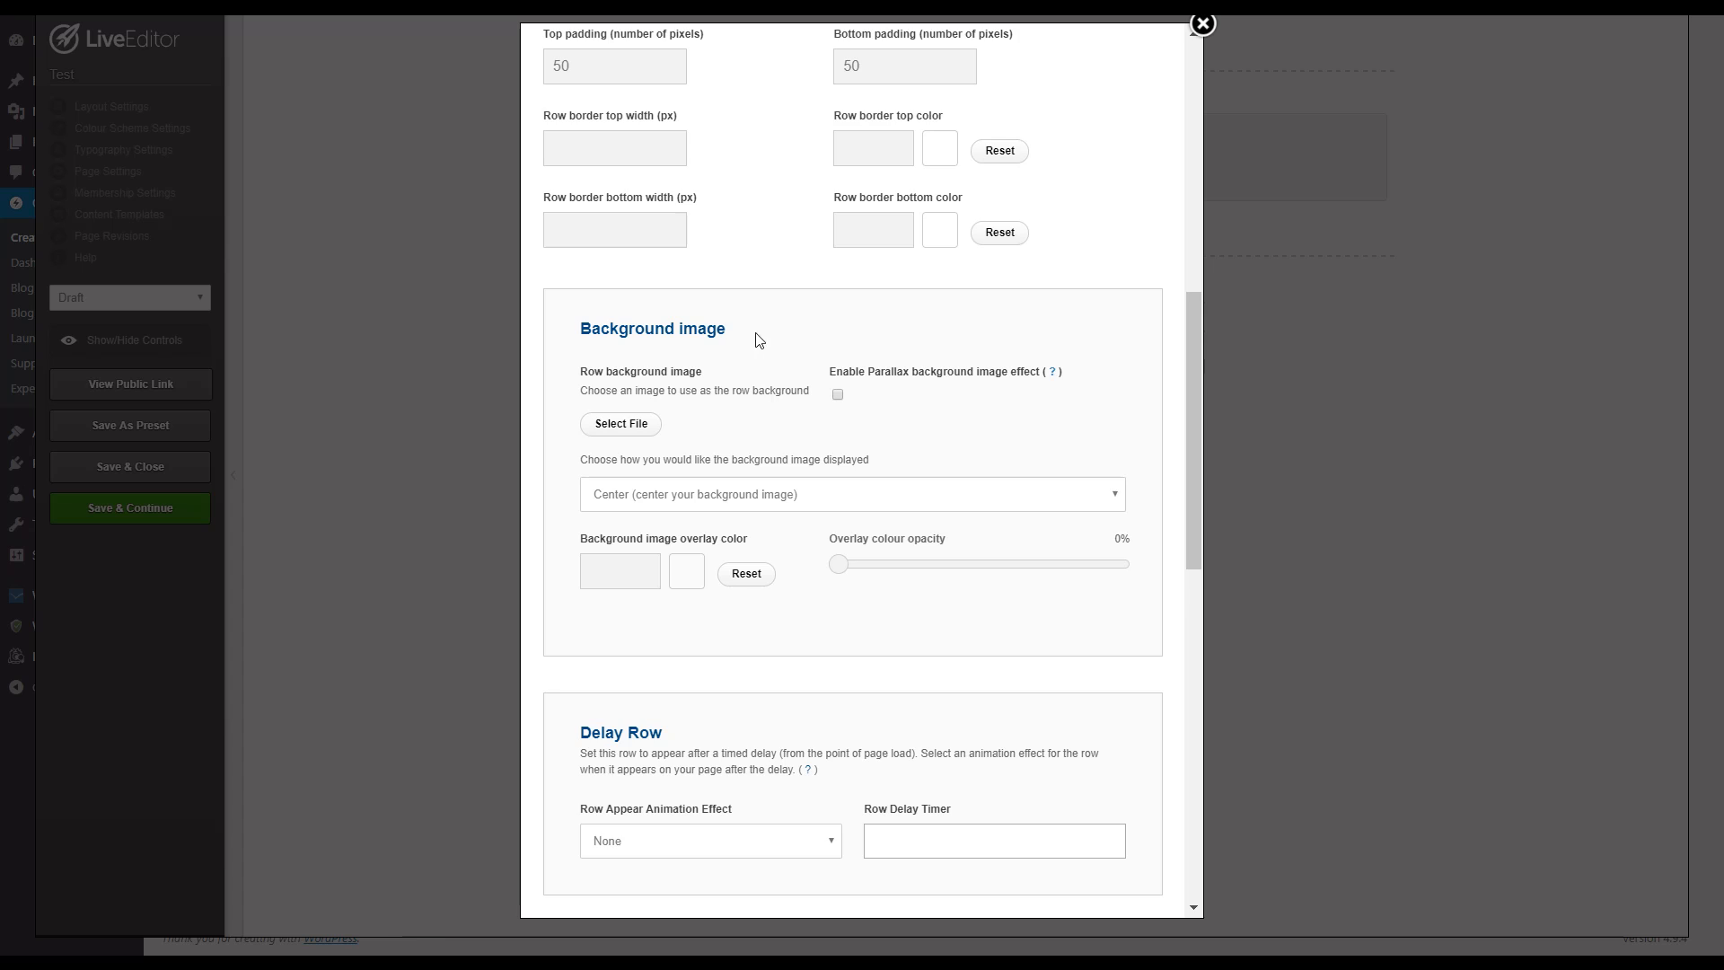
pyautogui.scroll(-2, 761, 341)
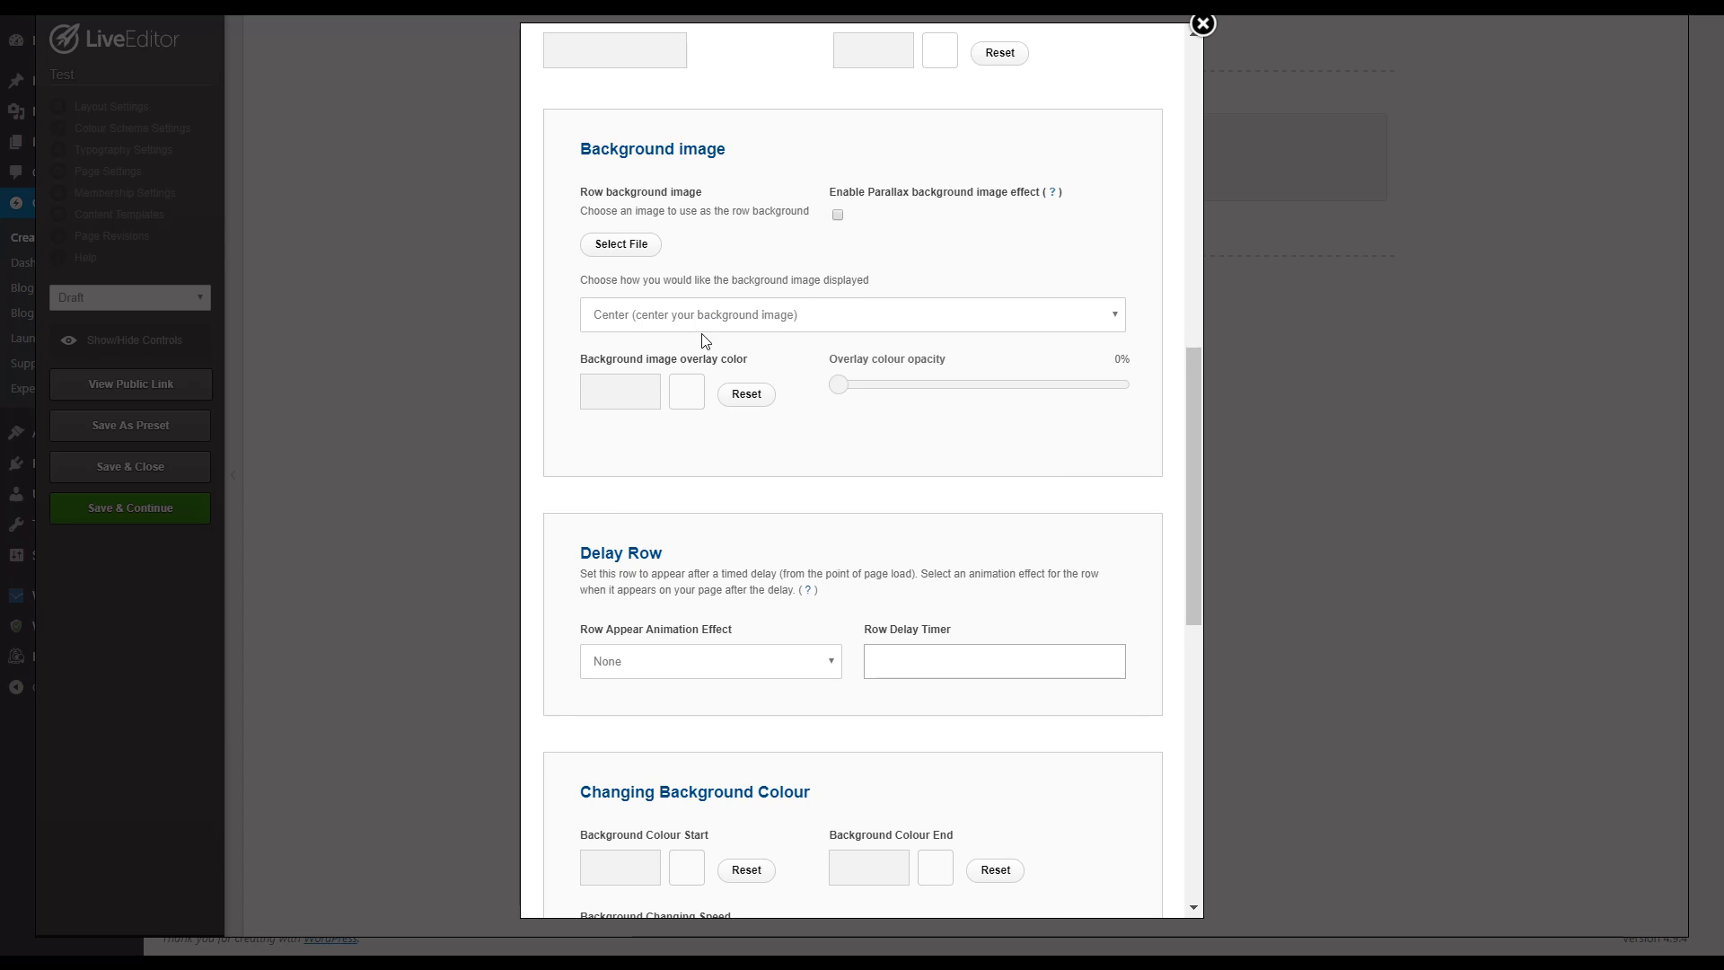
pyautogui.scroll(1, 714, 359)
pyautogui.scroll(-10, 716, 400)
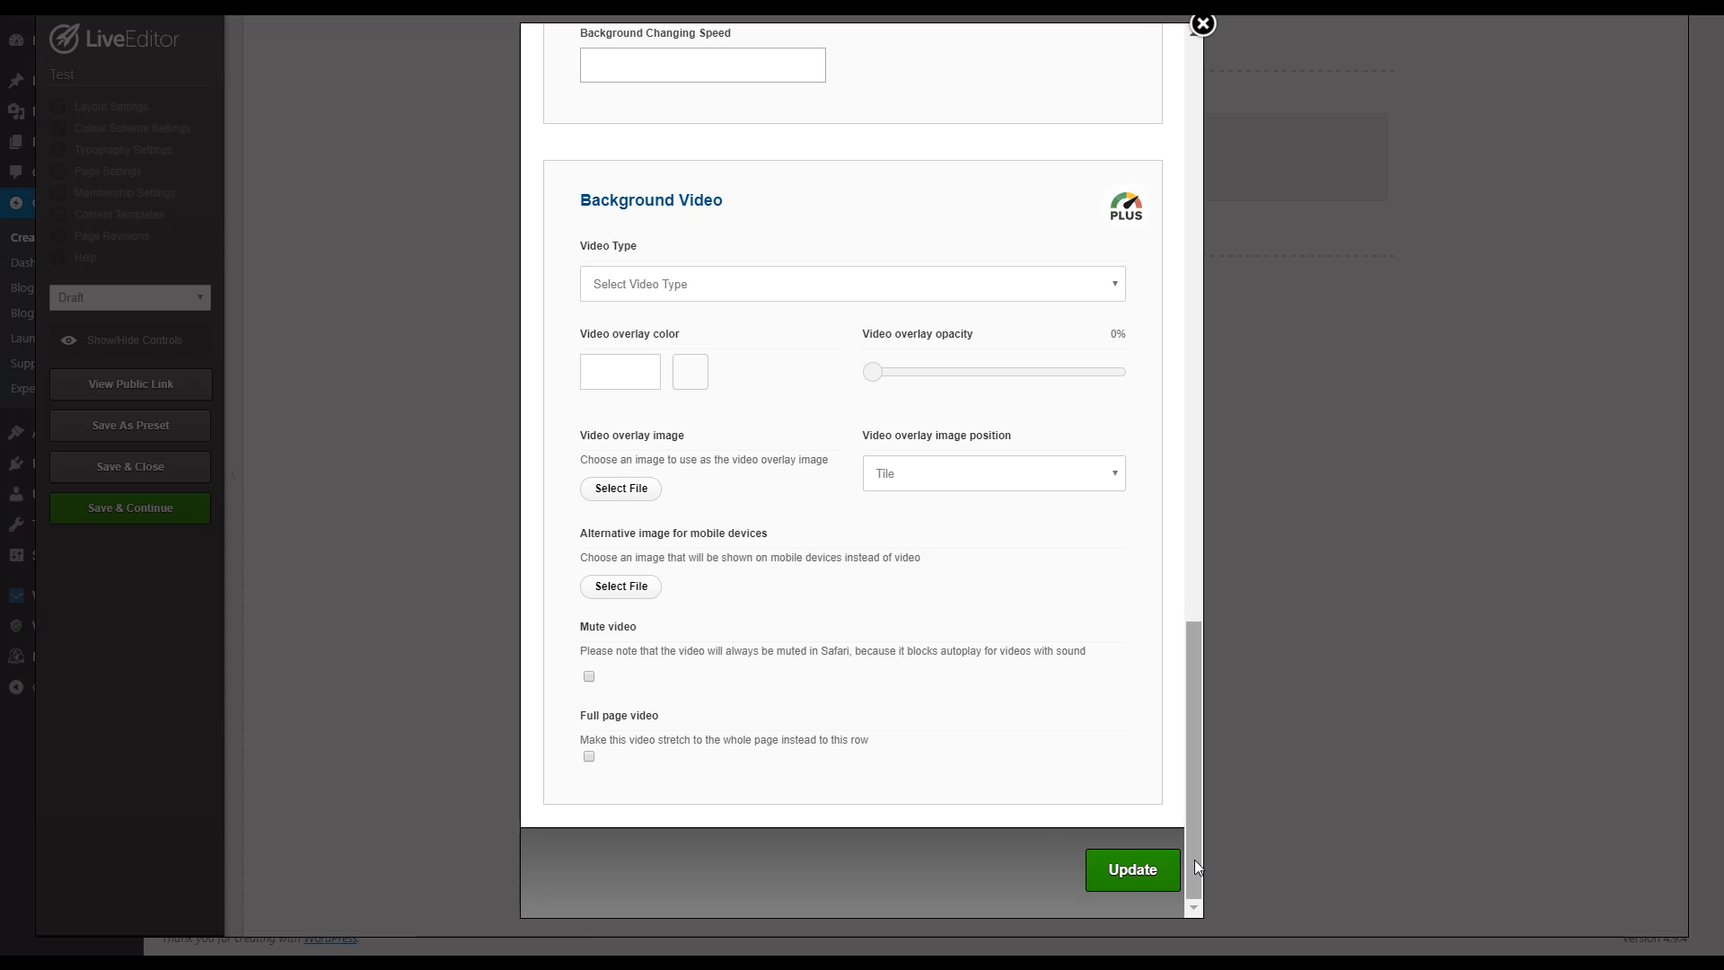
pyautogui.click(1149, 883)
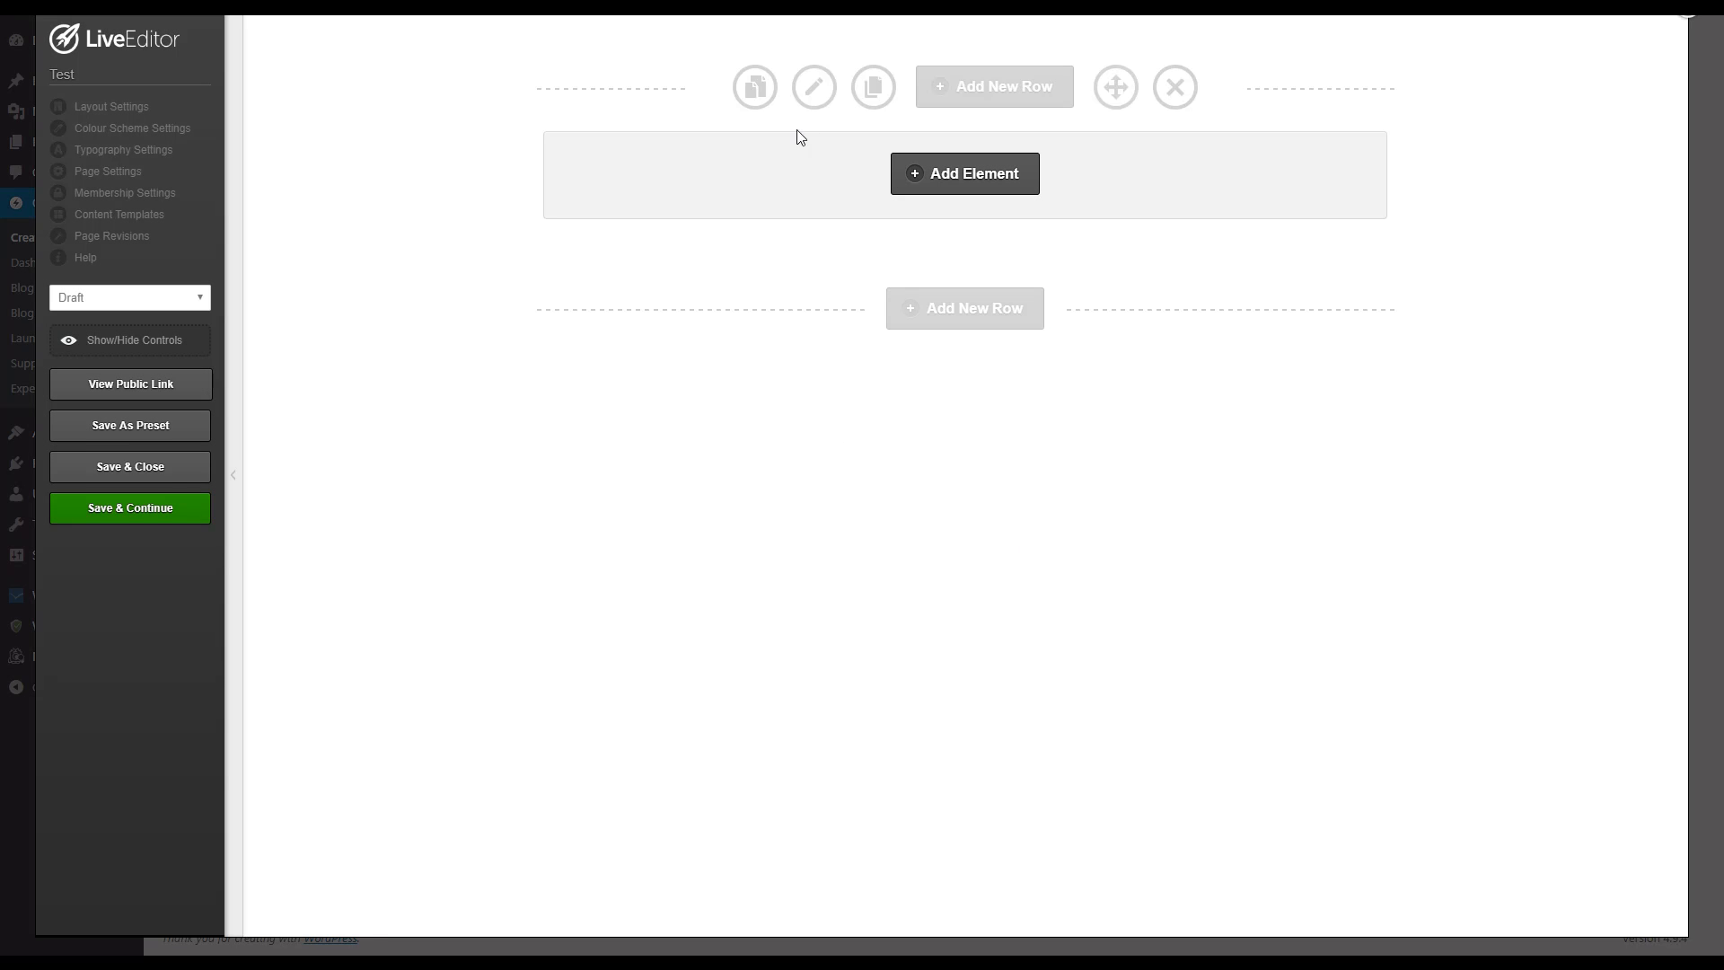
# Step: Add a core Headline element to the row with the style Standard Headline, No Additional Styling
pyautogui.click(967, 176)
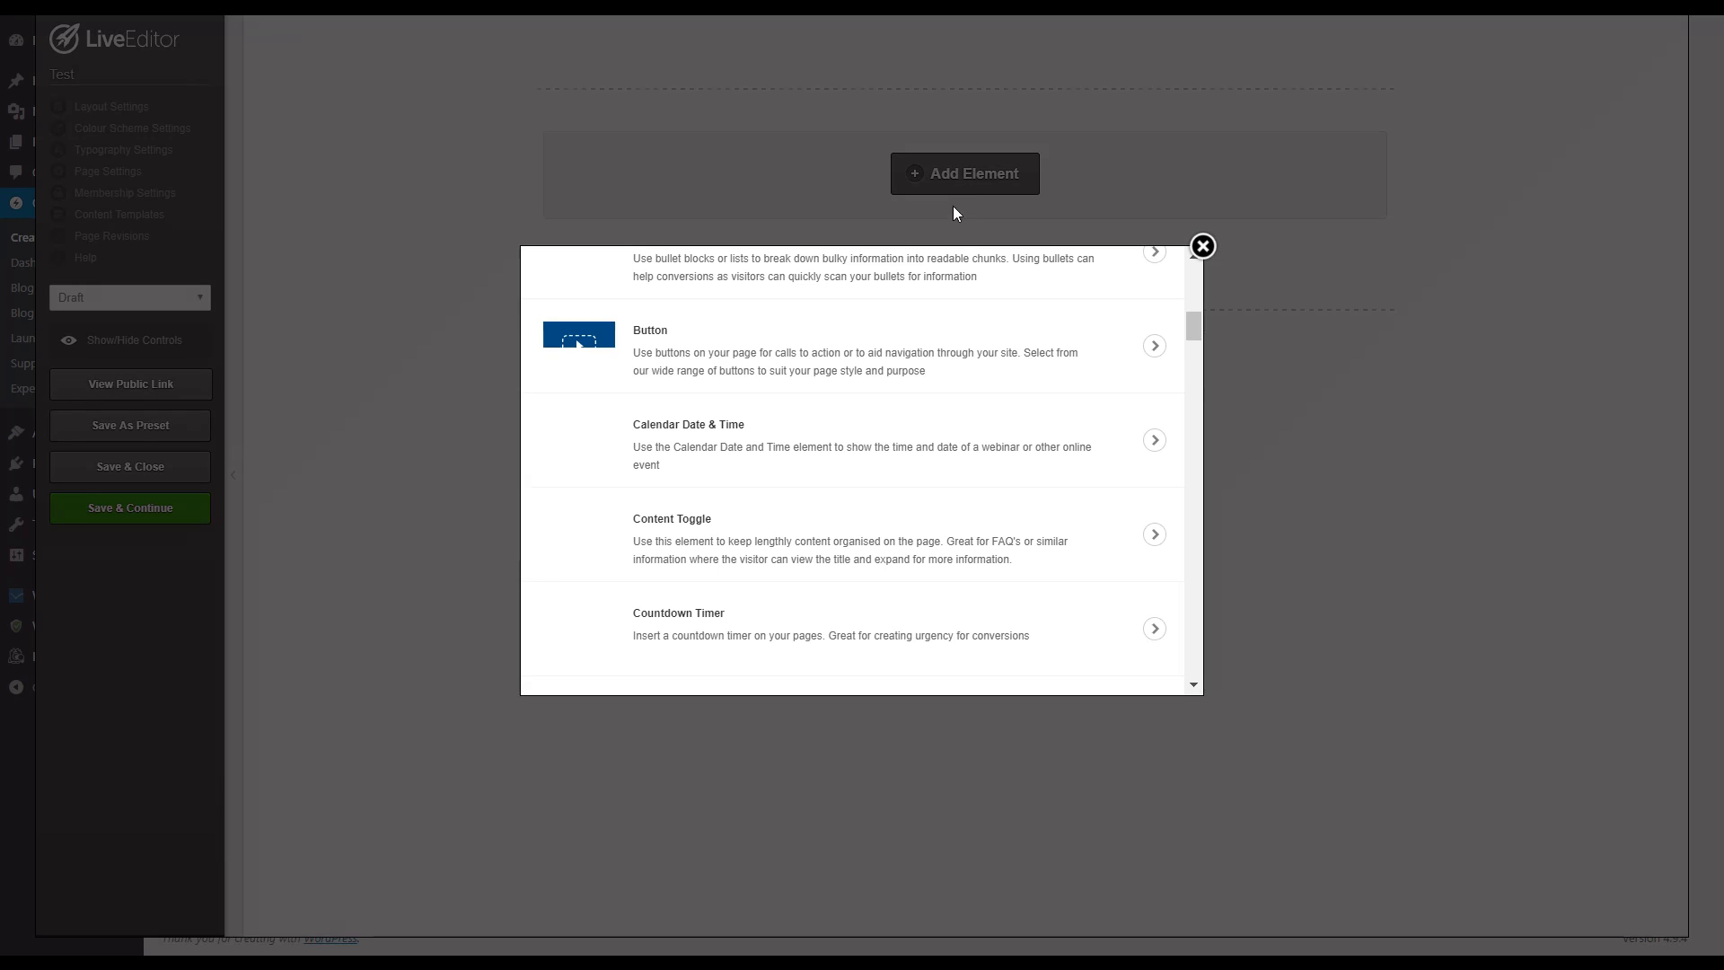
pyautogui.moveTo(1196, 326); pyautogui.dragTo(1188, 280)
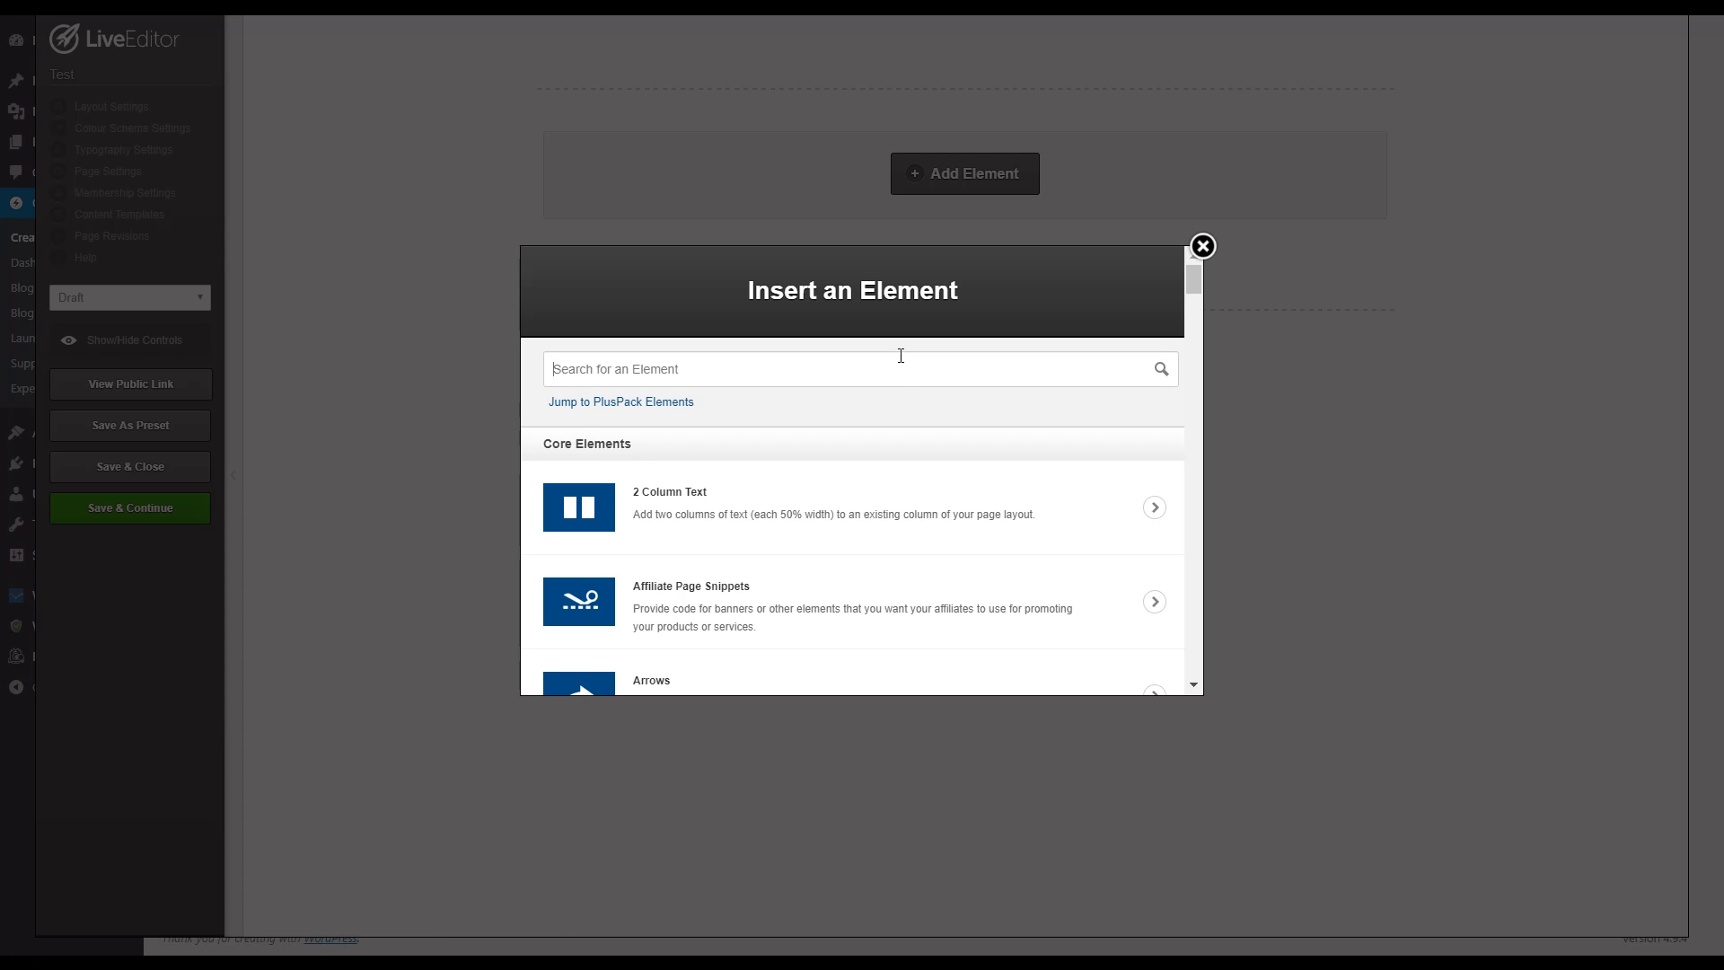
pyautogui.write('headl')
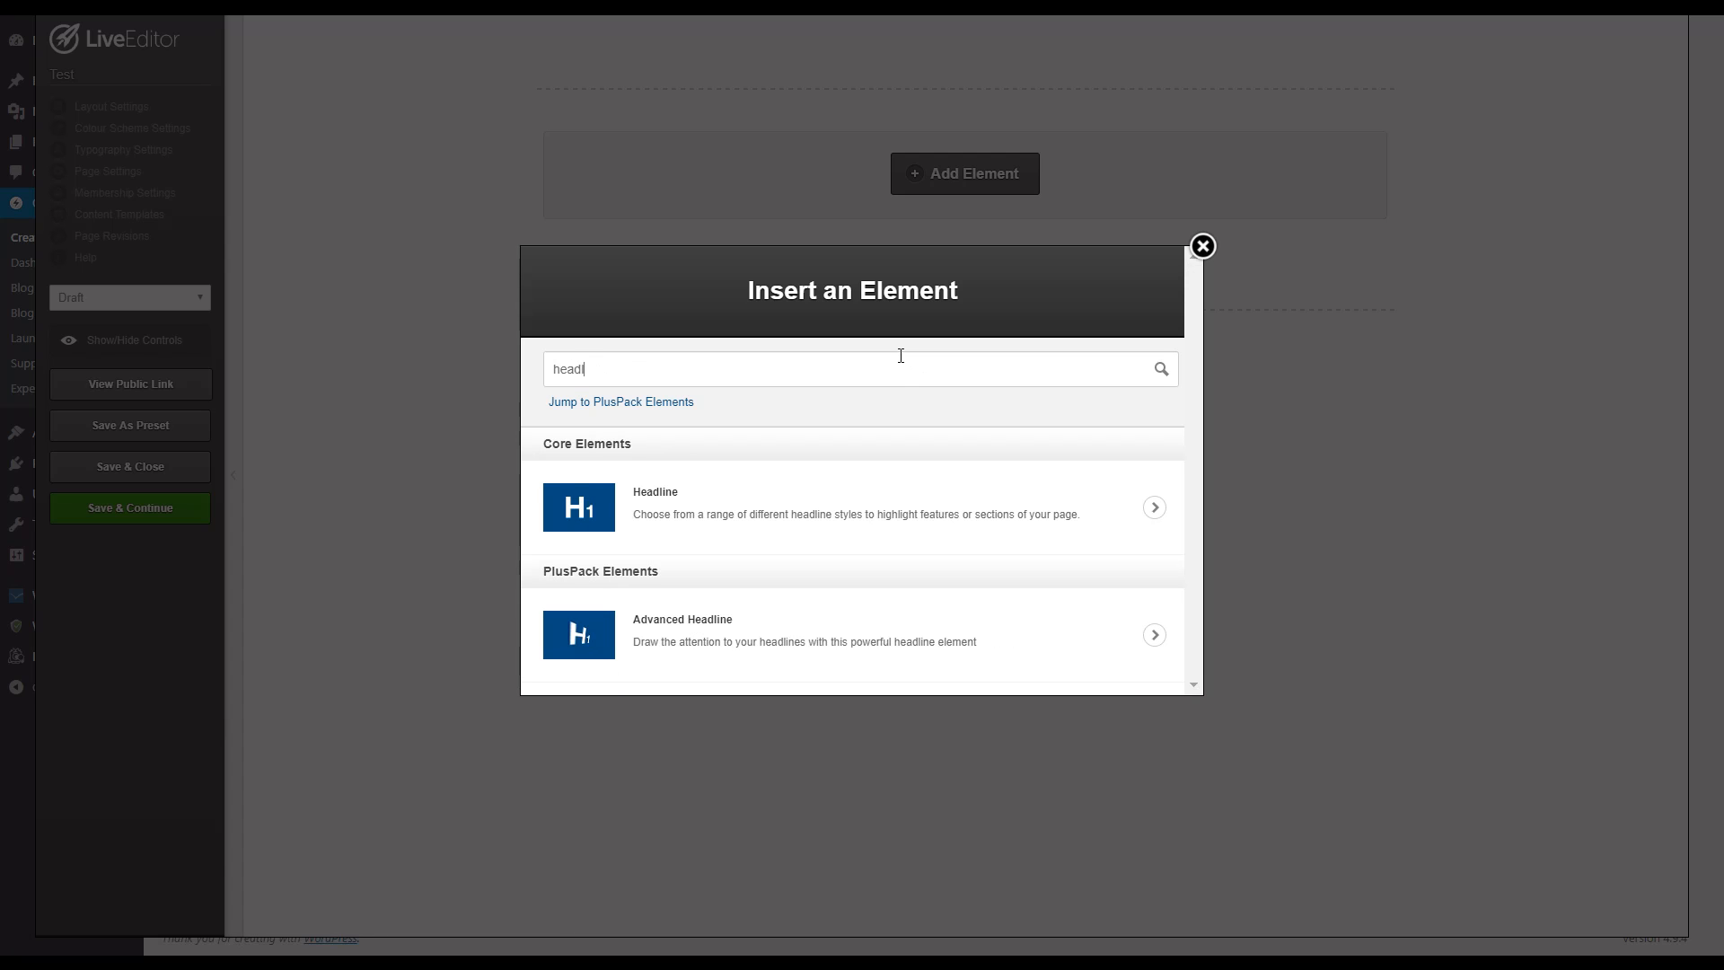
pyautogui.click(854, 509)
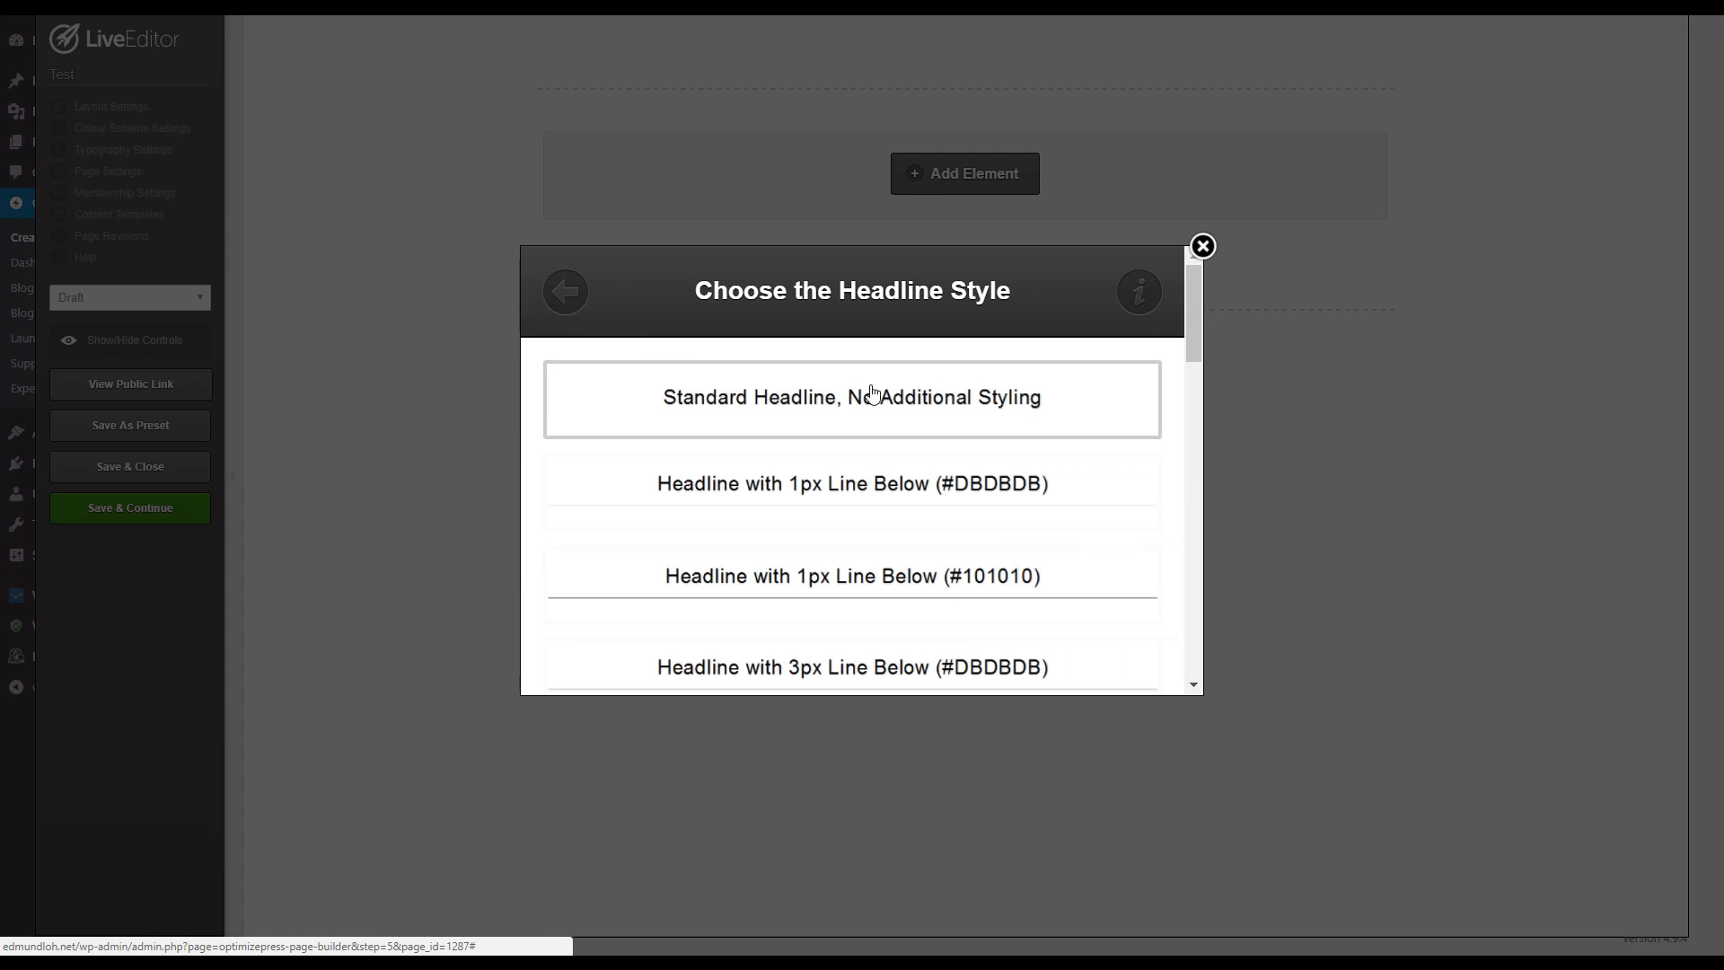
pyautogui.scroll(-8, 922, 433)
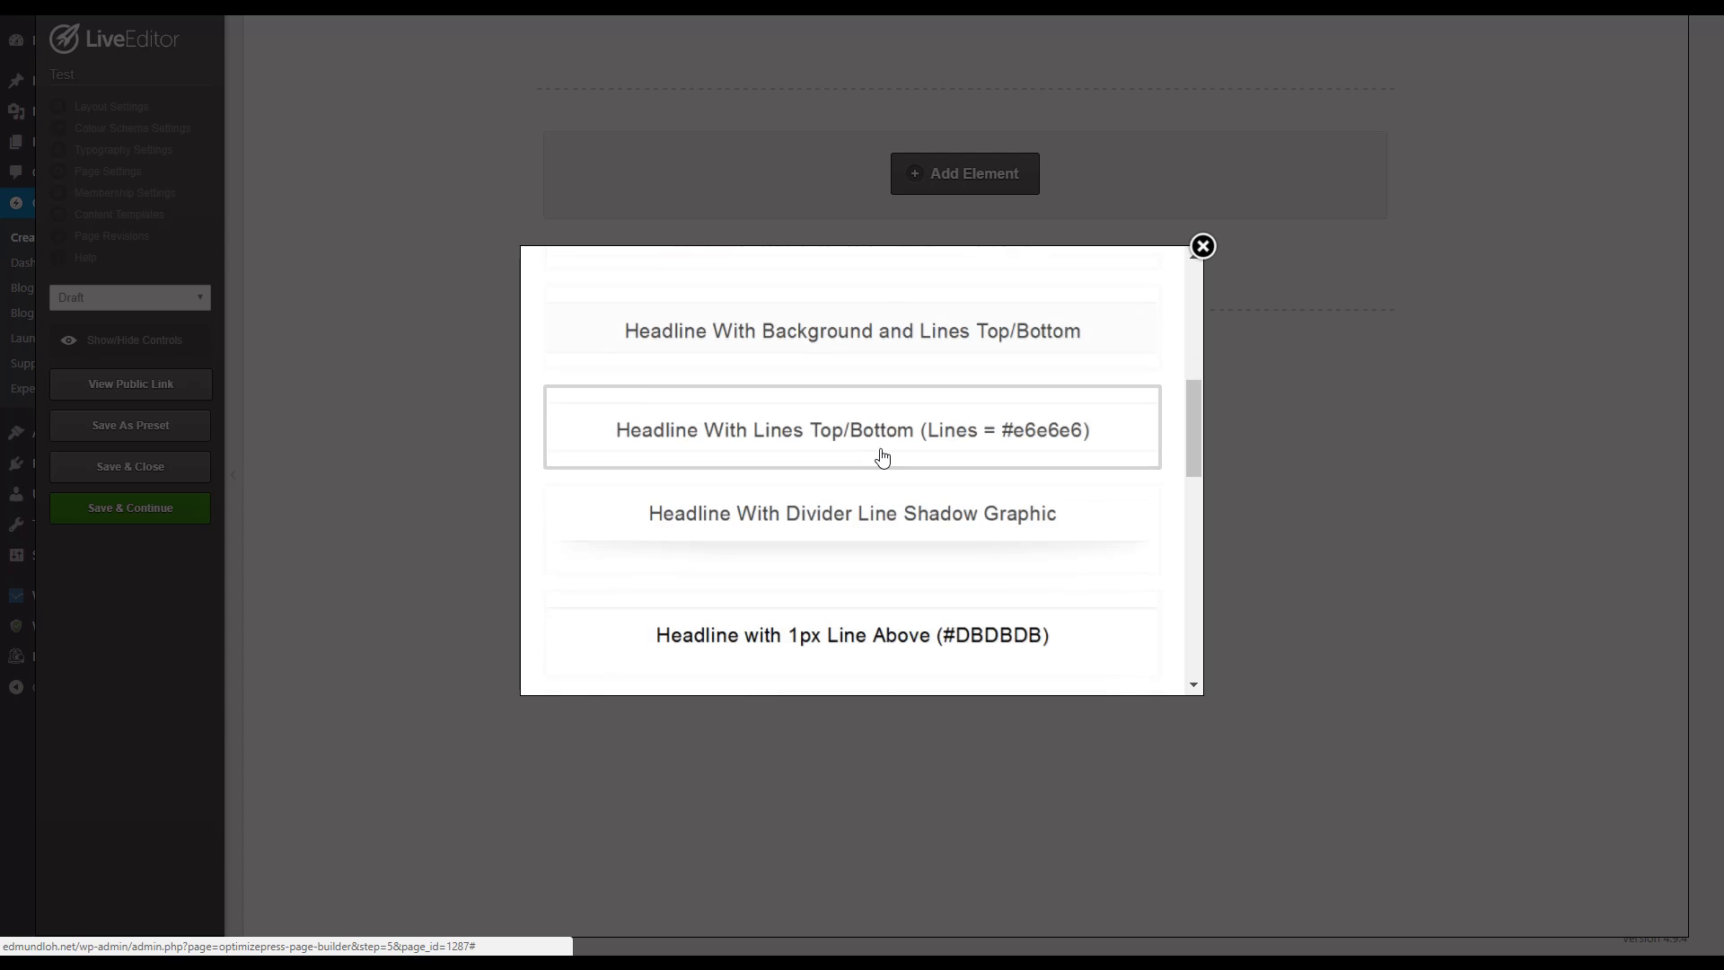
pyautogui.scroll(3, 878, 451)
pyautogui.scroll(5, 875, 449)
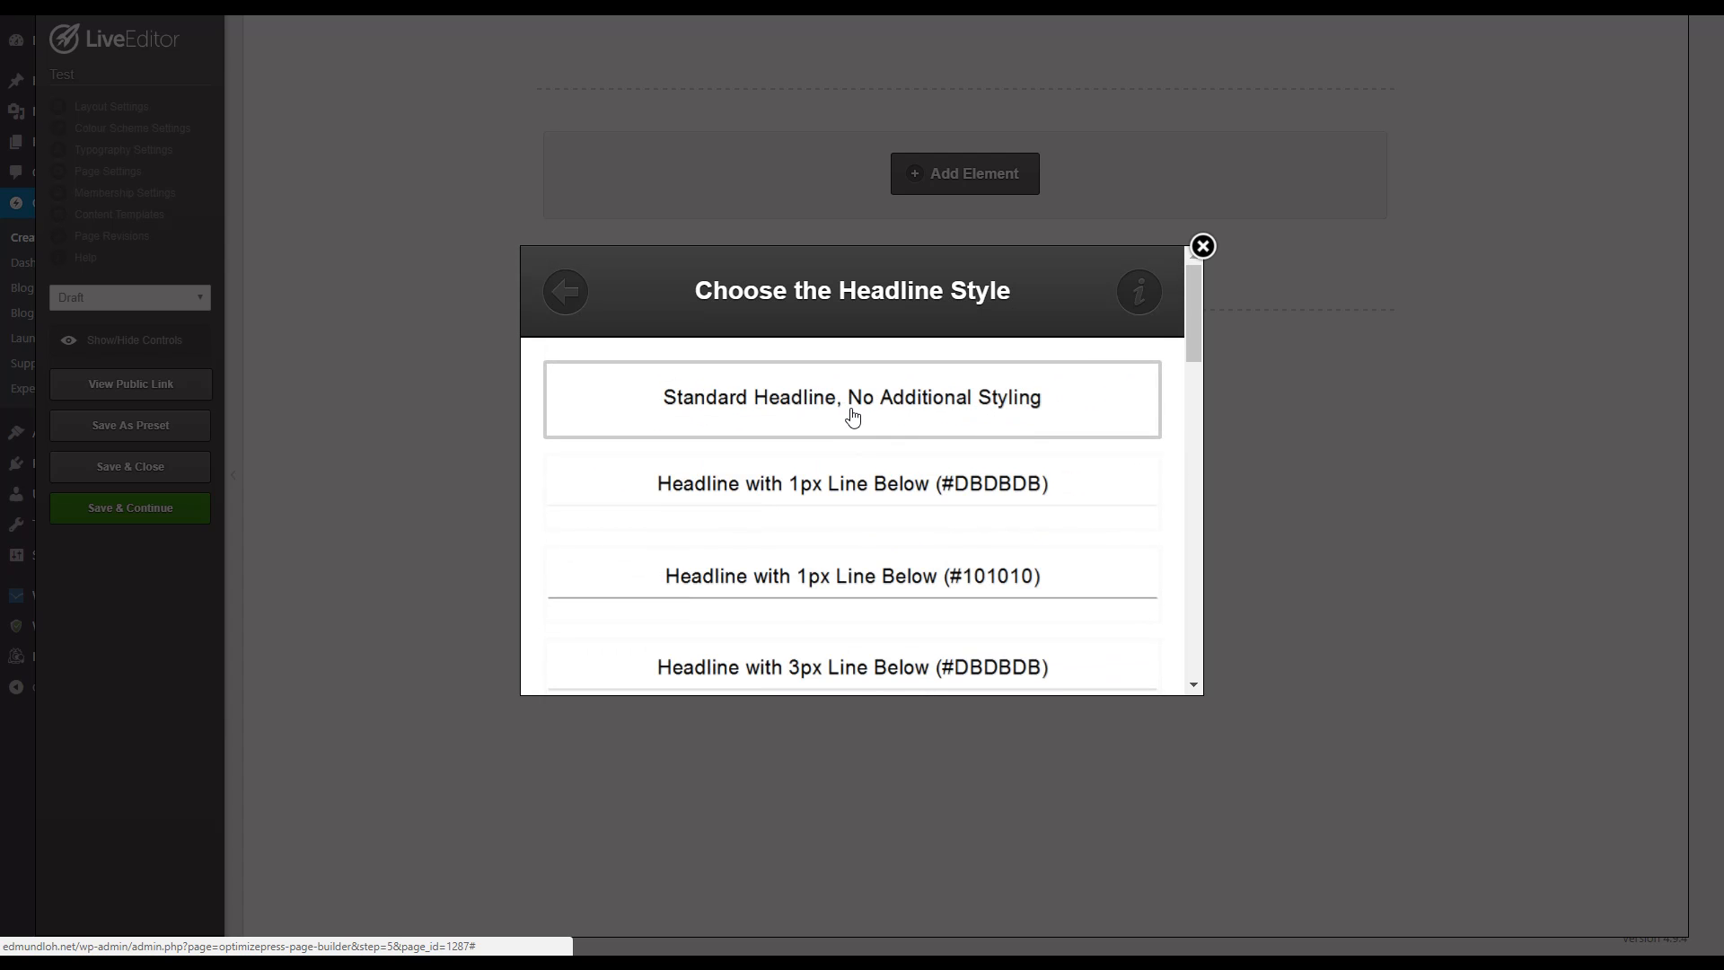
pyautogui.click(853, 416)
# Step: Replace the placeholder headline text with "FREE BOOK: Discover 4 Easy Steps To Making 5 Figures Per Month Online"
pyautogui.moveTo(743, 497); pyautogui.dragTo(492, 433)
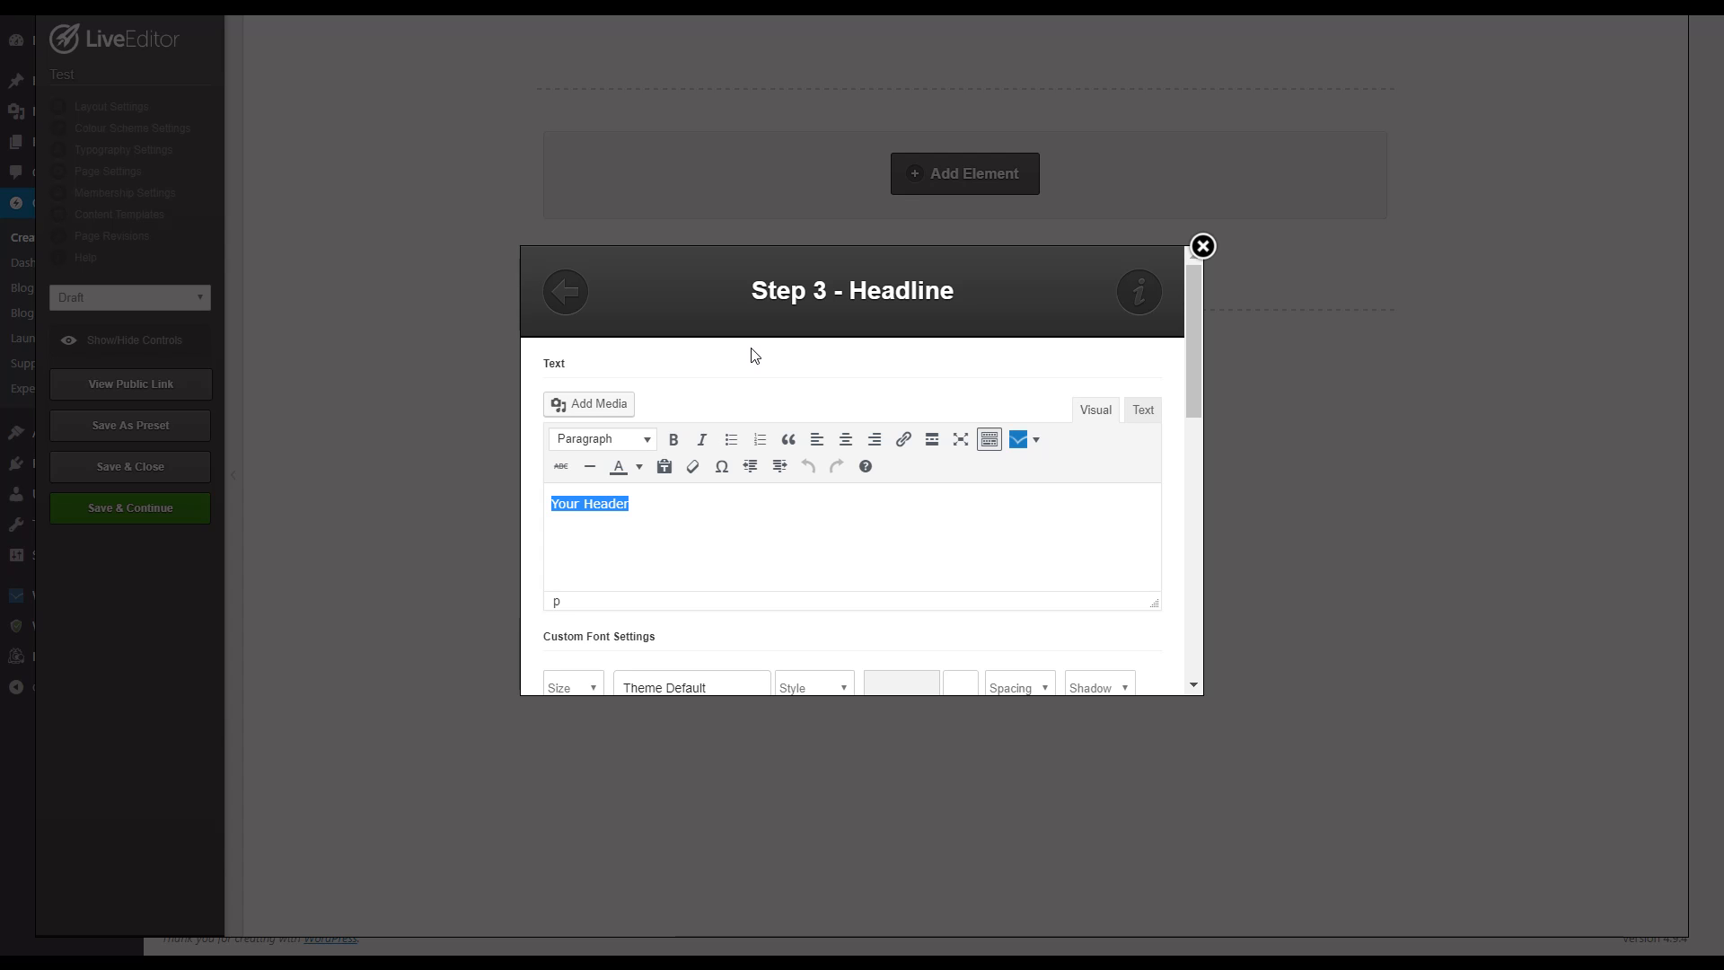
pyautogui.write('FREE BOOK: Discover 4')
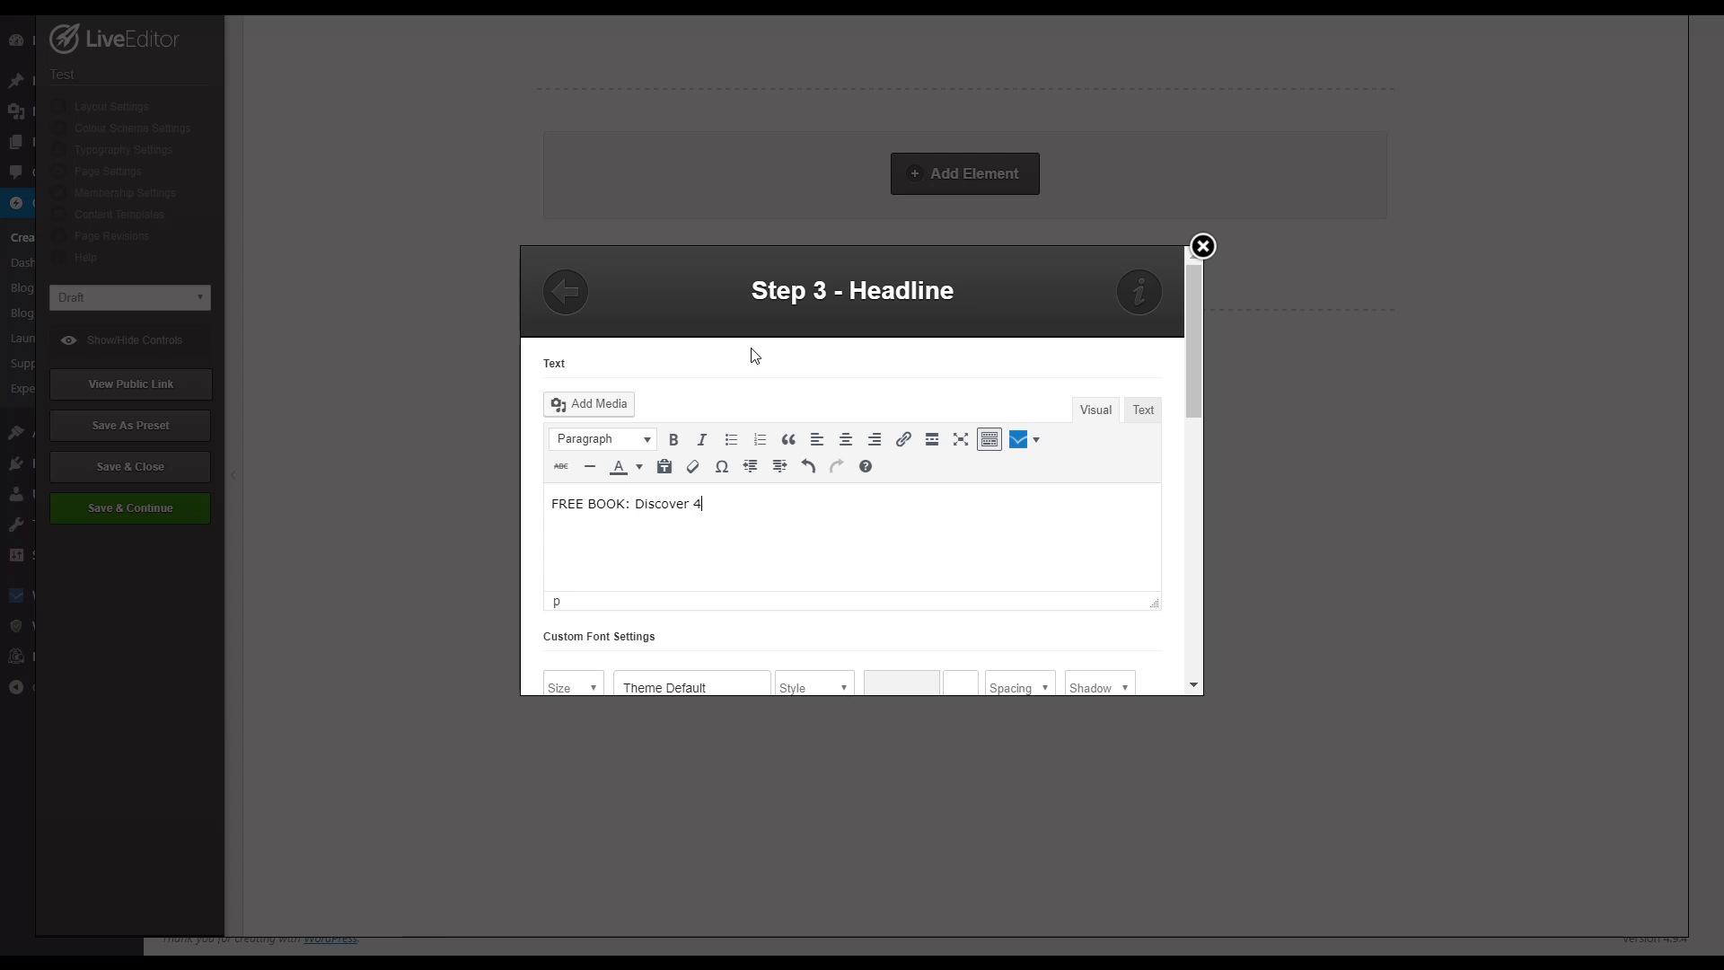
pyautogui.write(' Easy Steps ')
pyautogui.write('To Making 5 Digit')
pyautogui.press('BackSpace')
pyautogui.press('BackSpace')
pyautogui.press('BackSpace')
pyautogui.press('BackSpace')
pyautogui.write('igures Per')
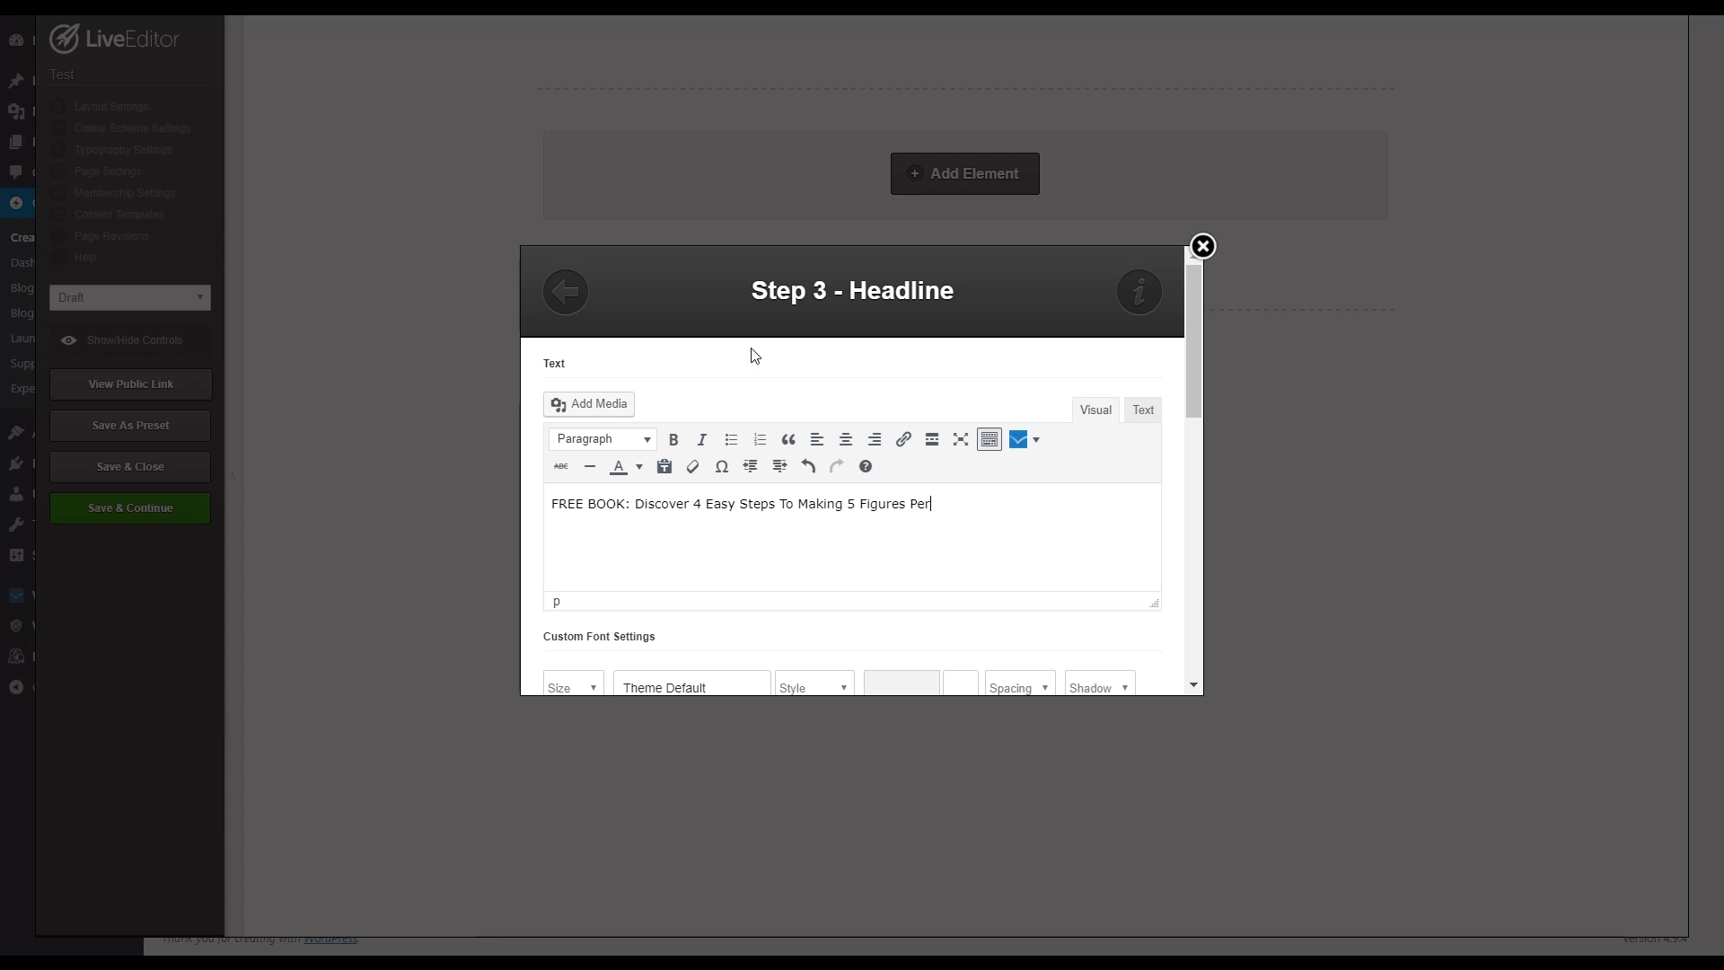
pyautogui.write(' Month Online')
# Step: Underline the words "FREE BOOK" in the headline text
pyautogui.moveTo(626, 499); pyautogui.dragTo(508, 482)
pyautogui.hotkey('ctrl', 'u')
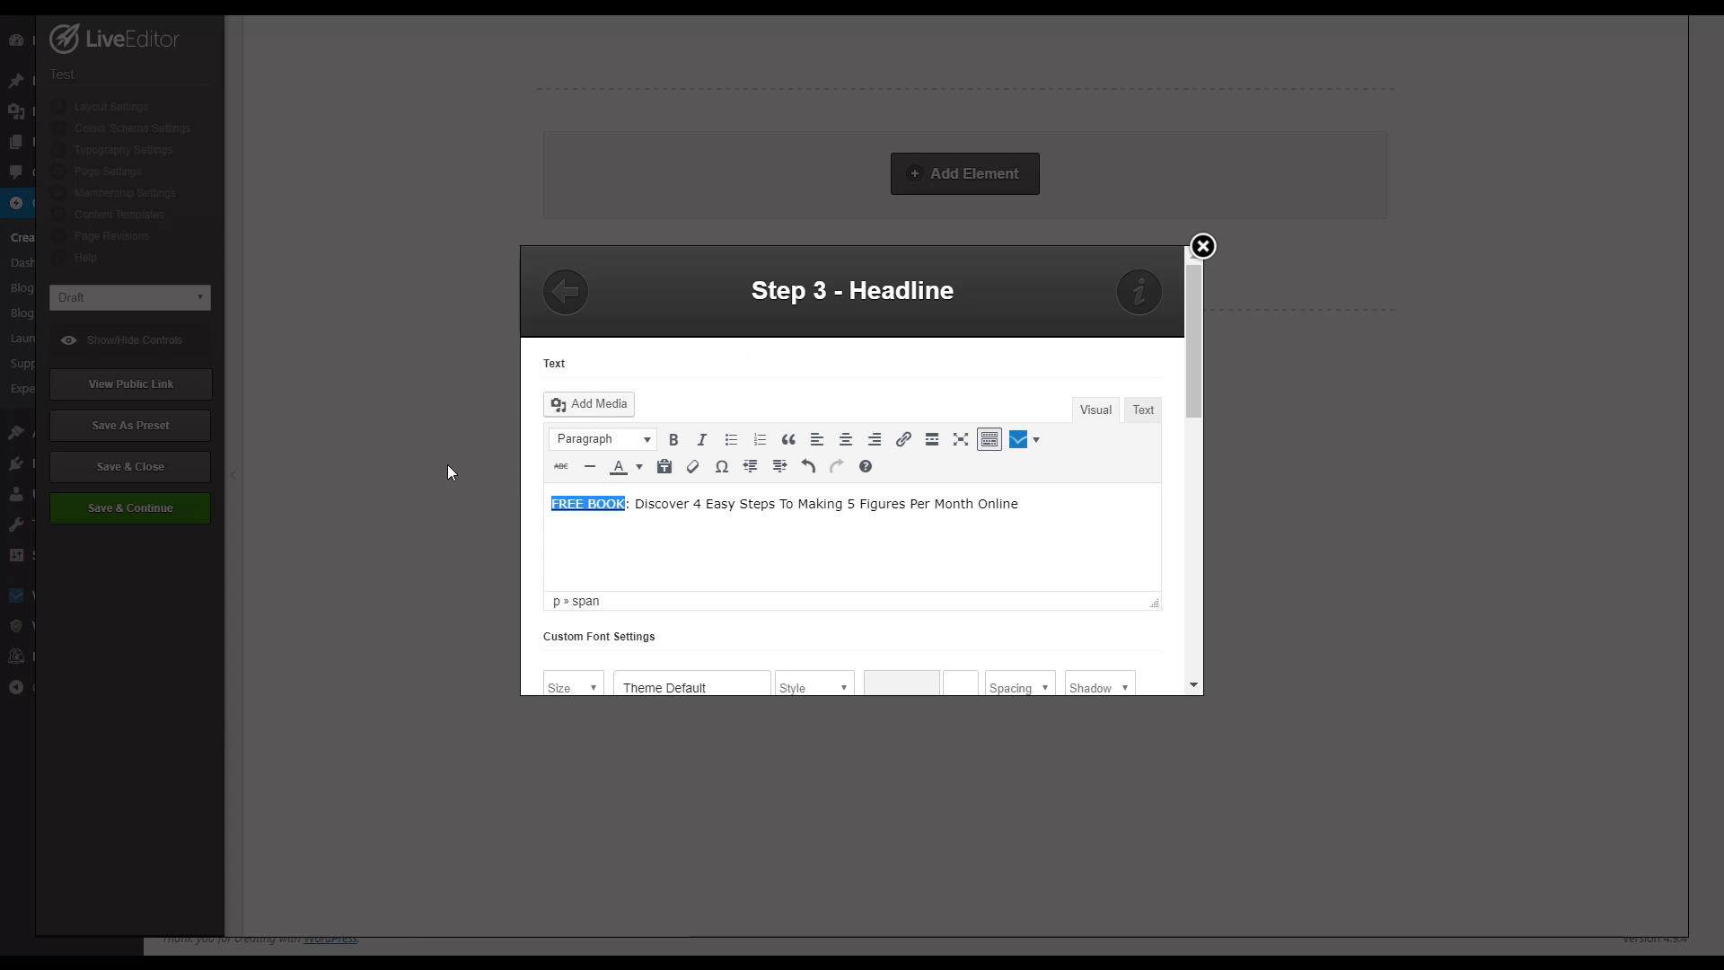
pyautogui.click(745, 545)
pyautogui.moveTo(626, 505); pyautogui.dragTo(545, 513)
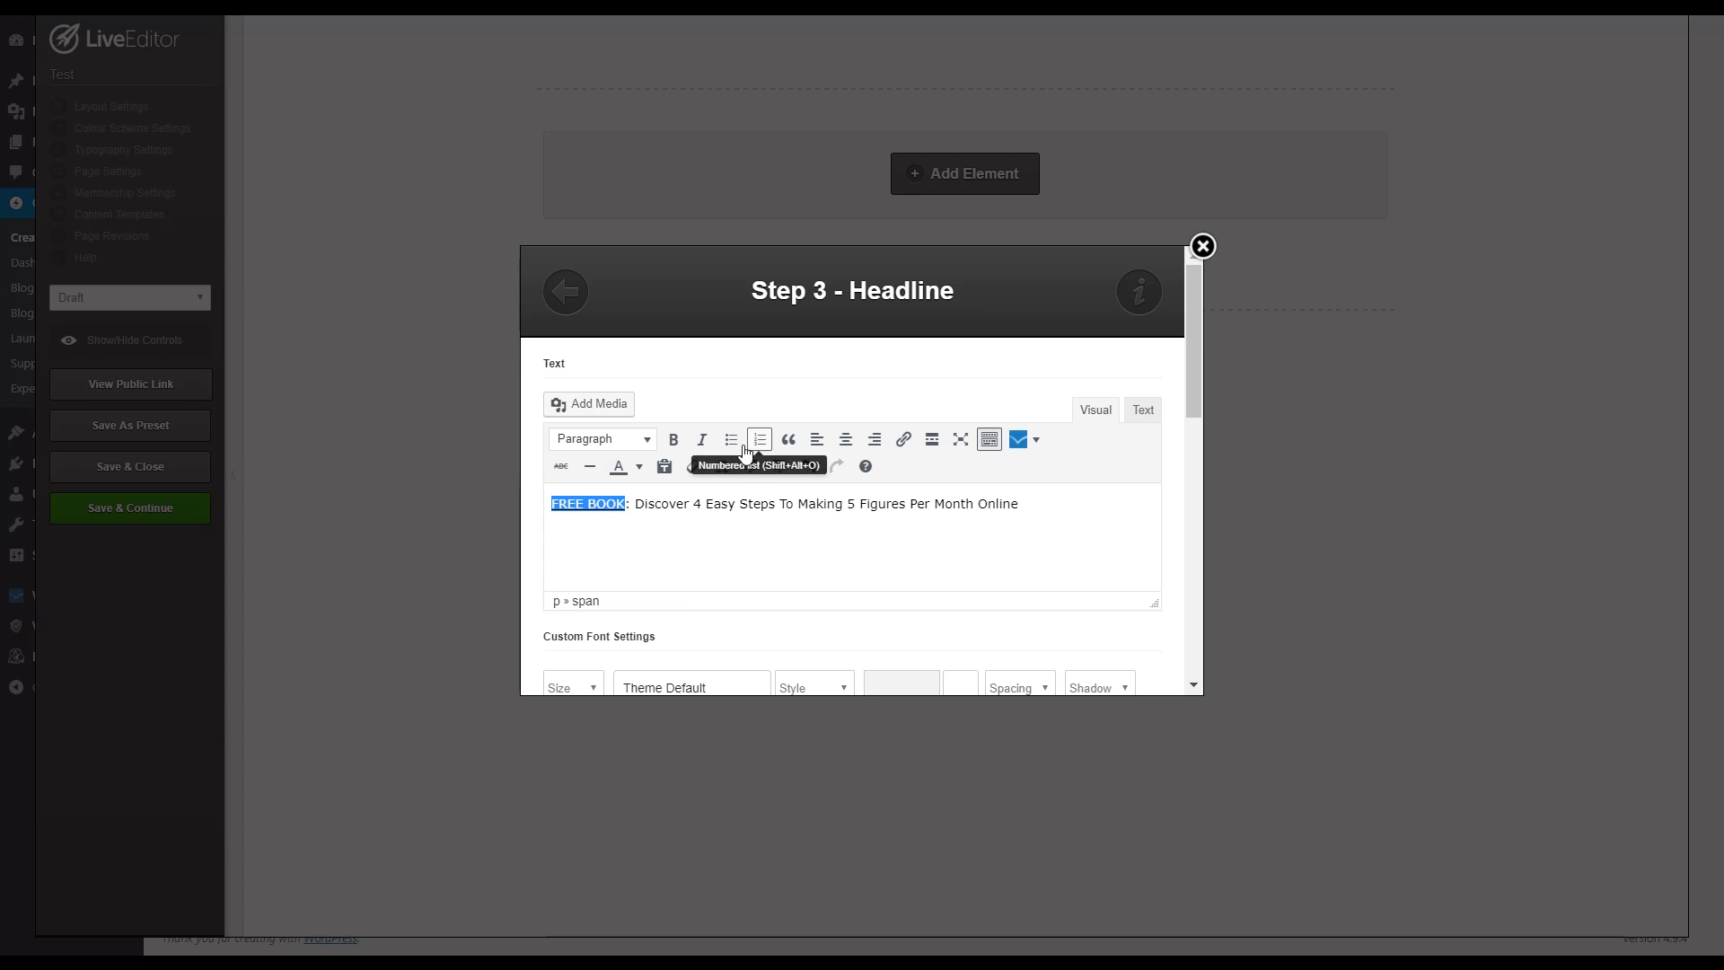
pyautogui.click(1043, 504)
# Step: Review the headline's font and alignment settings and set its Headline Tag to h1
pyautogui.scroll(-1, 1022, 541)
pyautogui.scroll(-2, 727, 565)
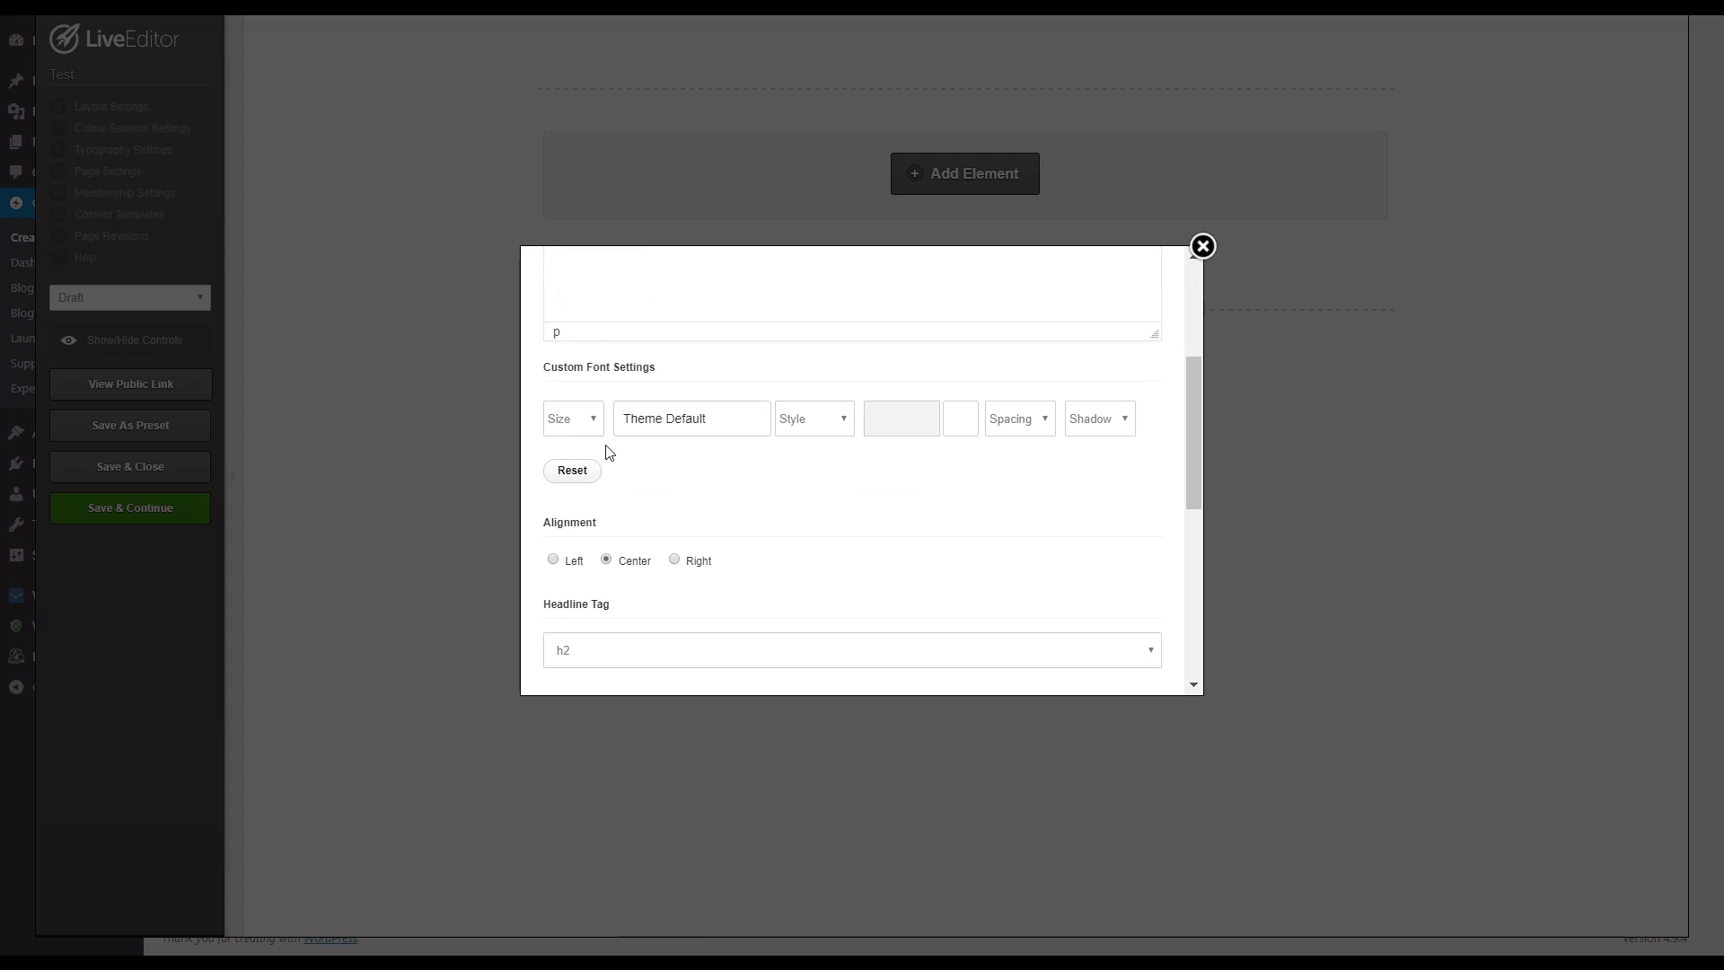
pyautogui.scroll(-5, 854, 508)
pyautogui.scroll(5, 669, 440)
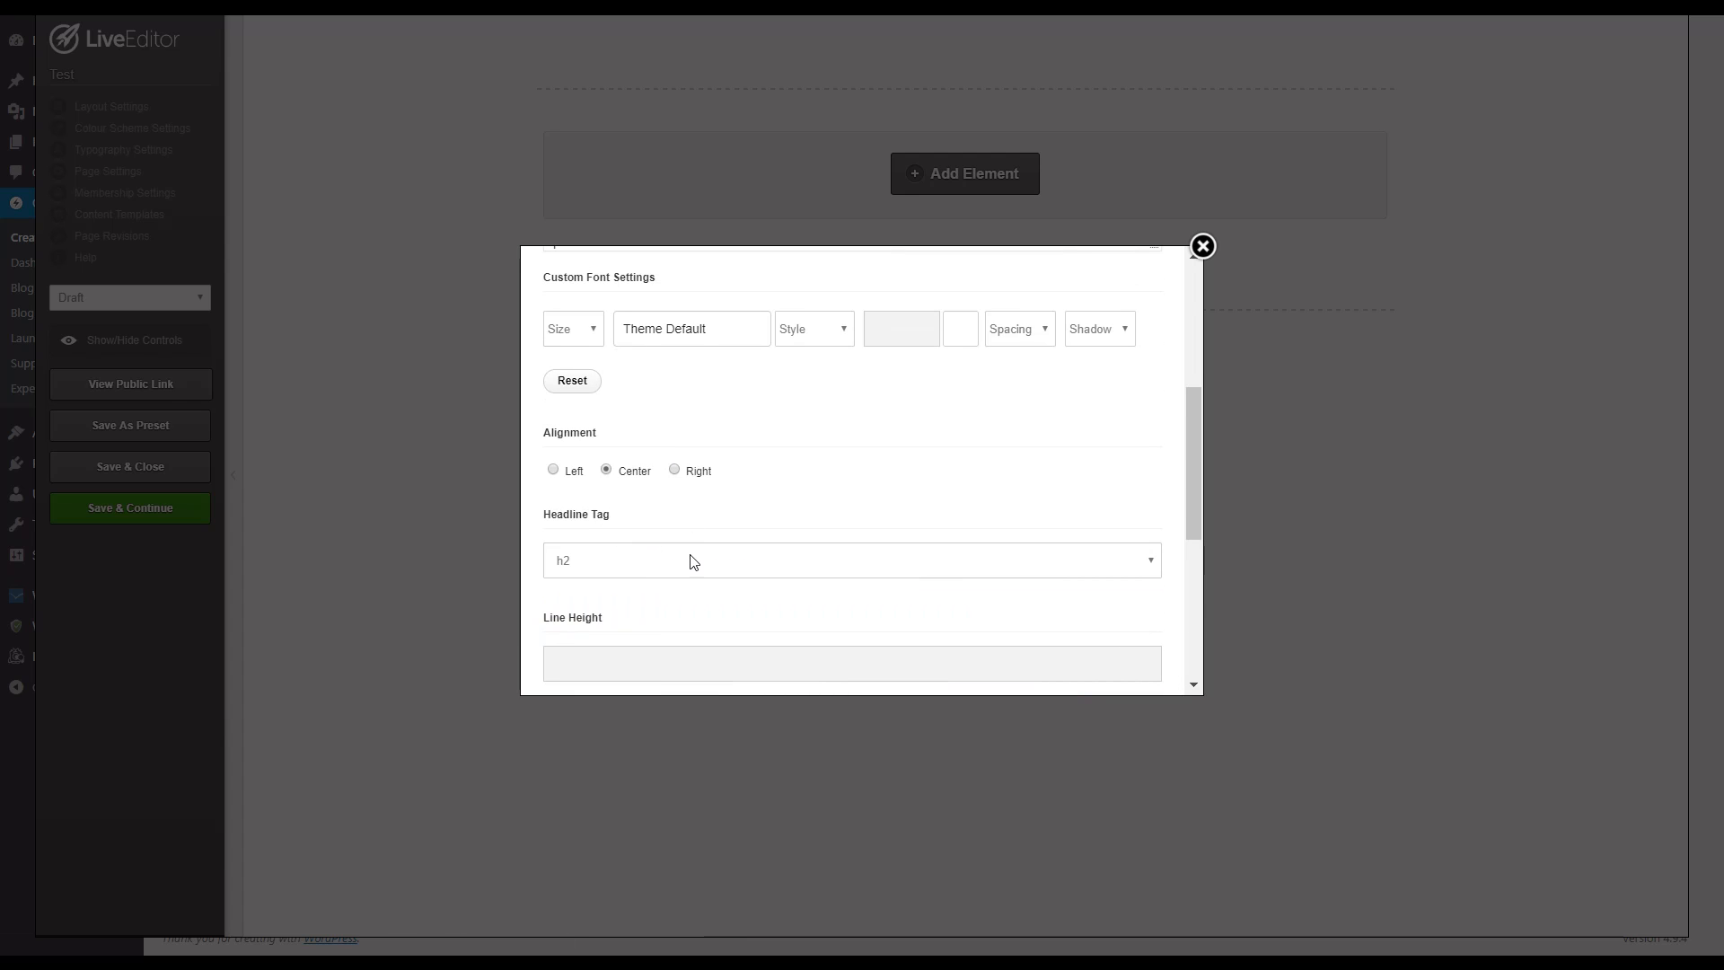
pyautogui.click(692, 555)
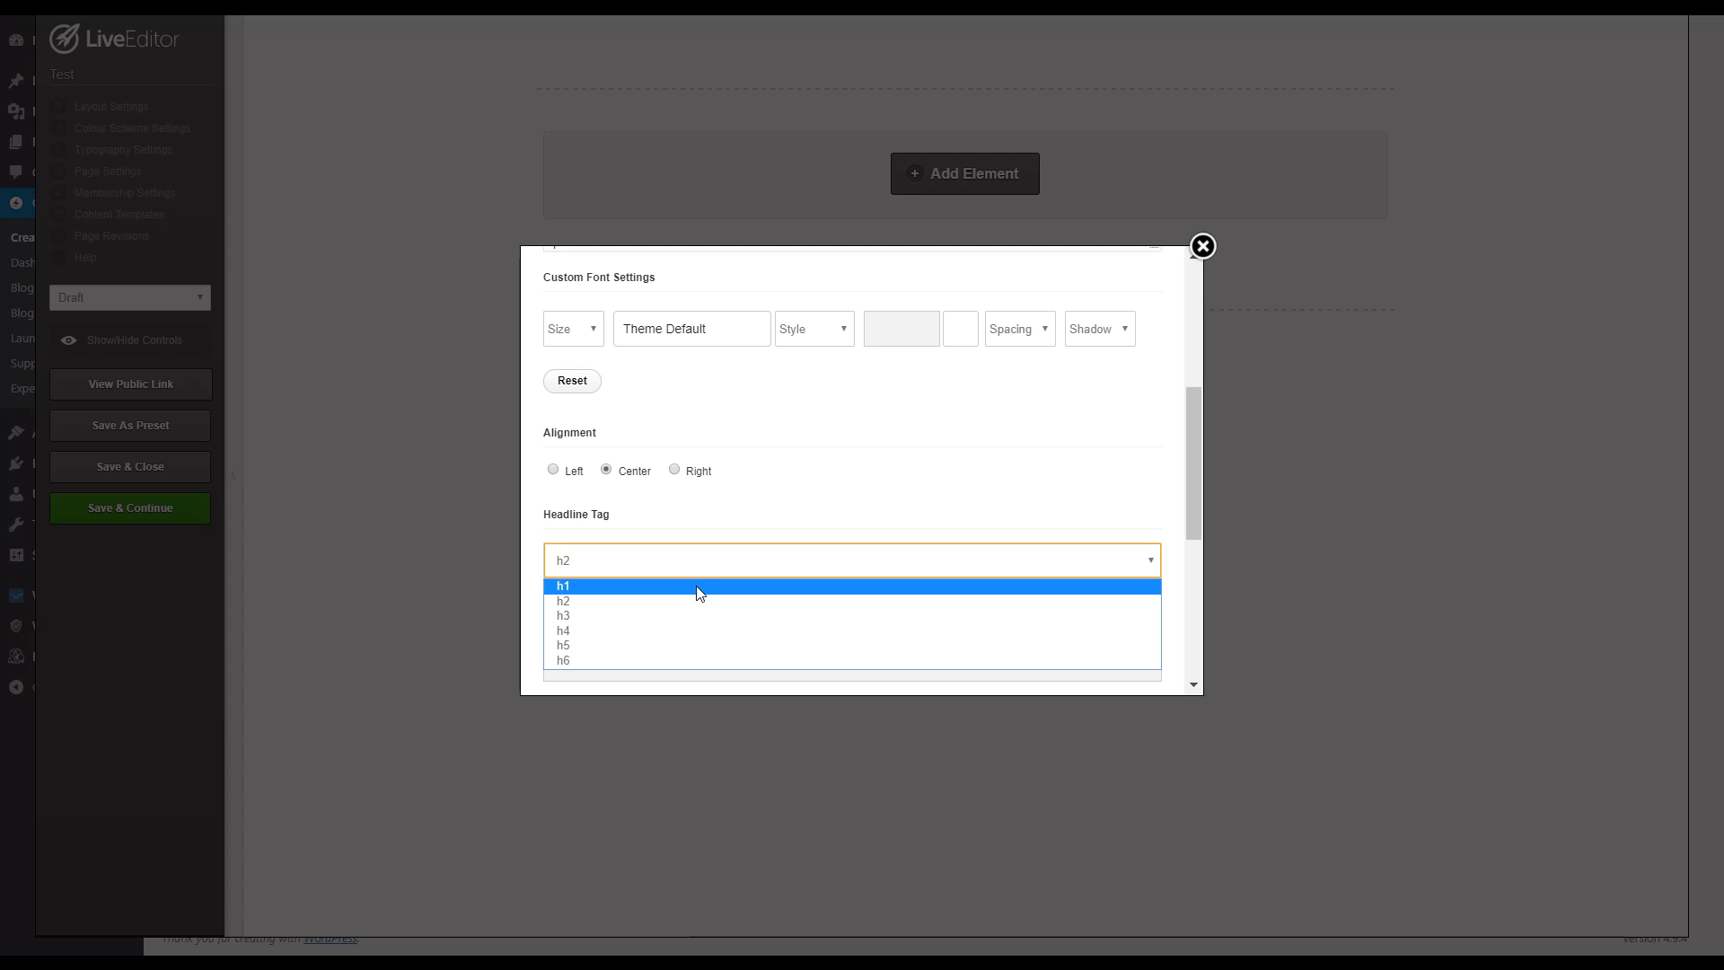
pyautogui.click(699, 591)
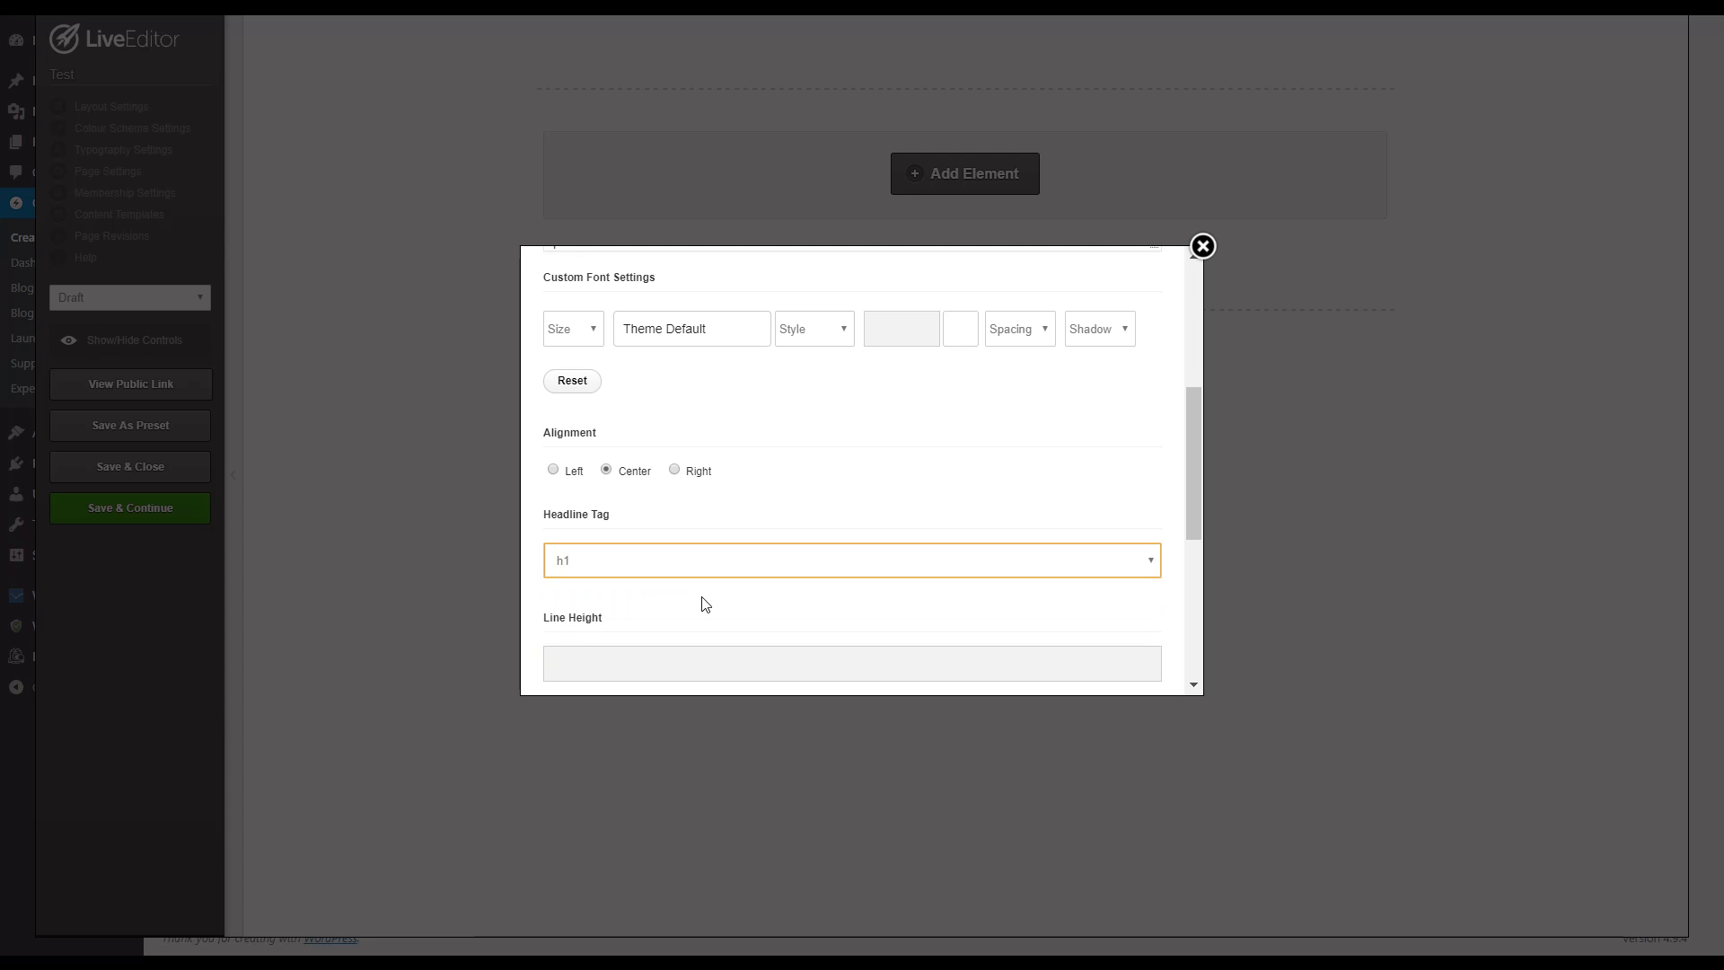
pyautogui.scroll(4, 705, 603)
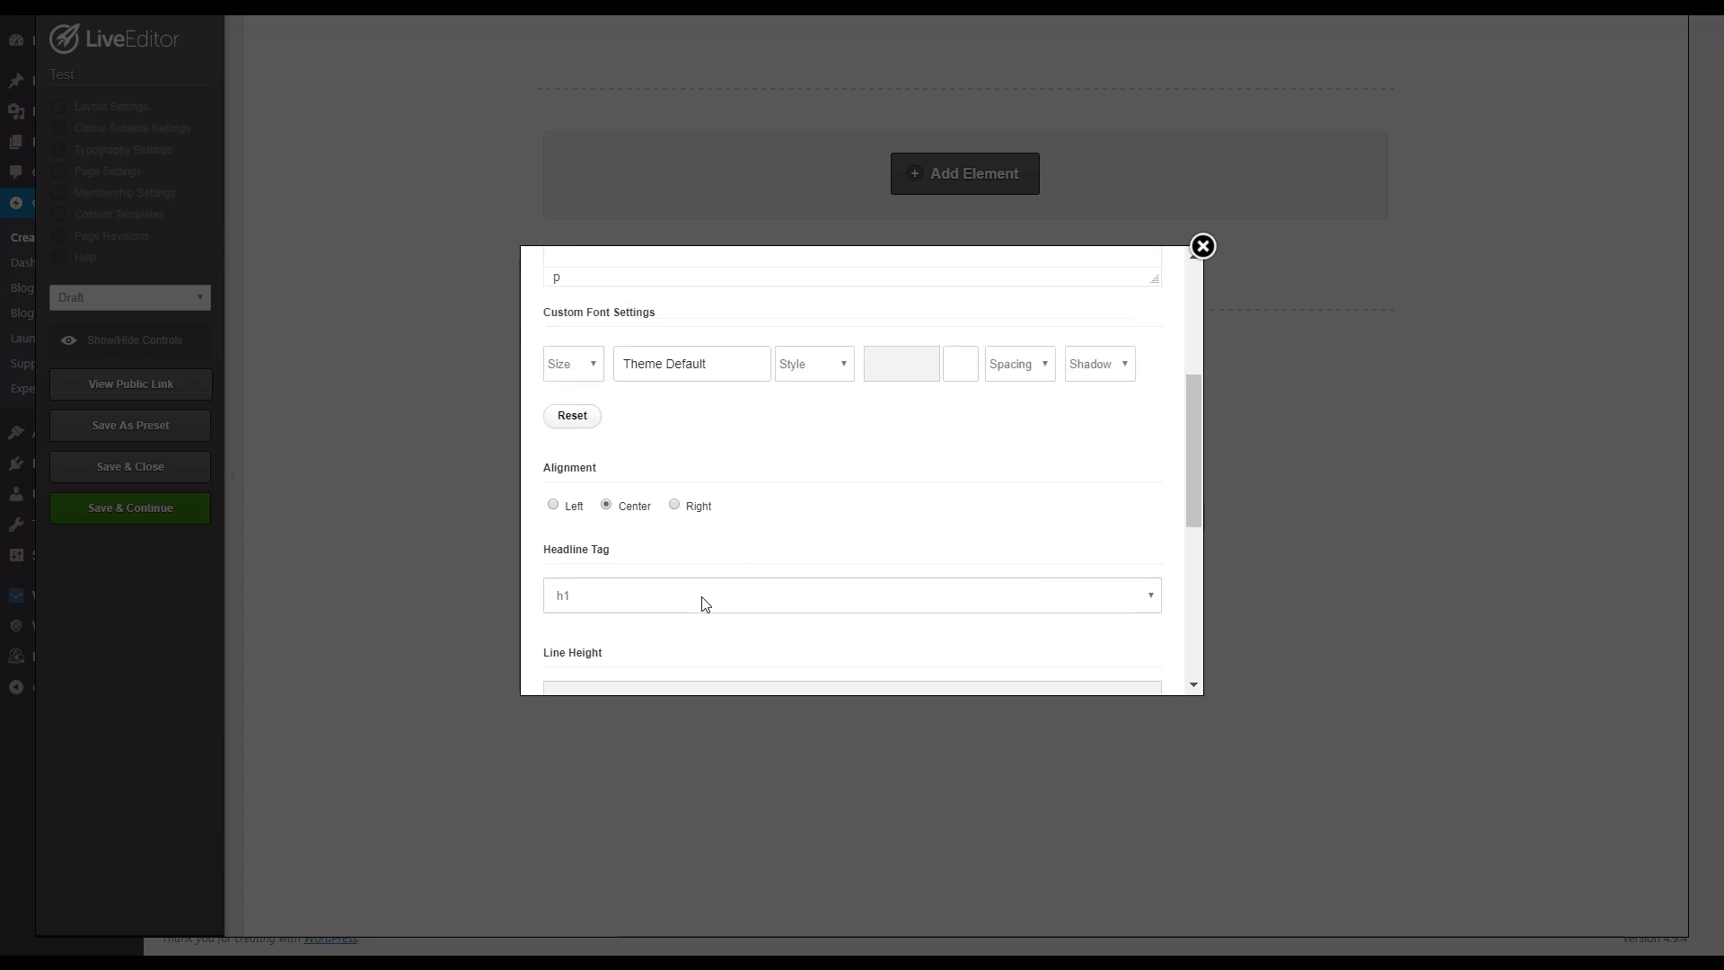
pyautogui.scroll(-3, 862, 561)
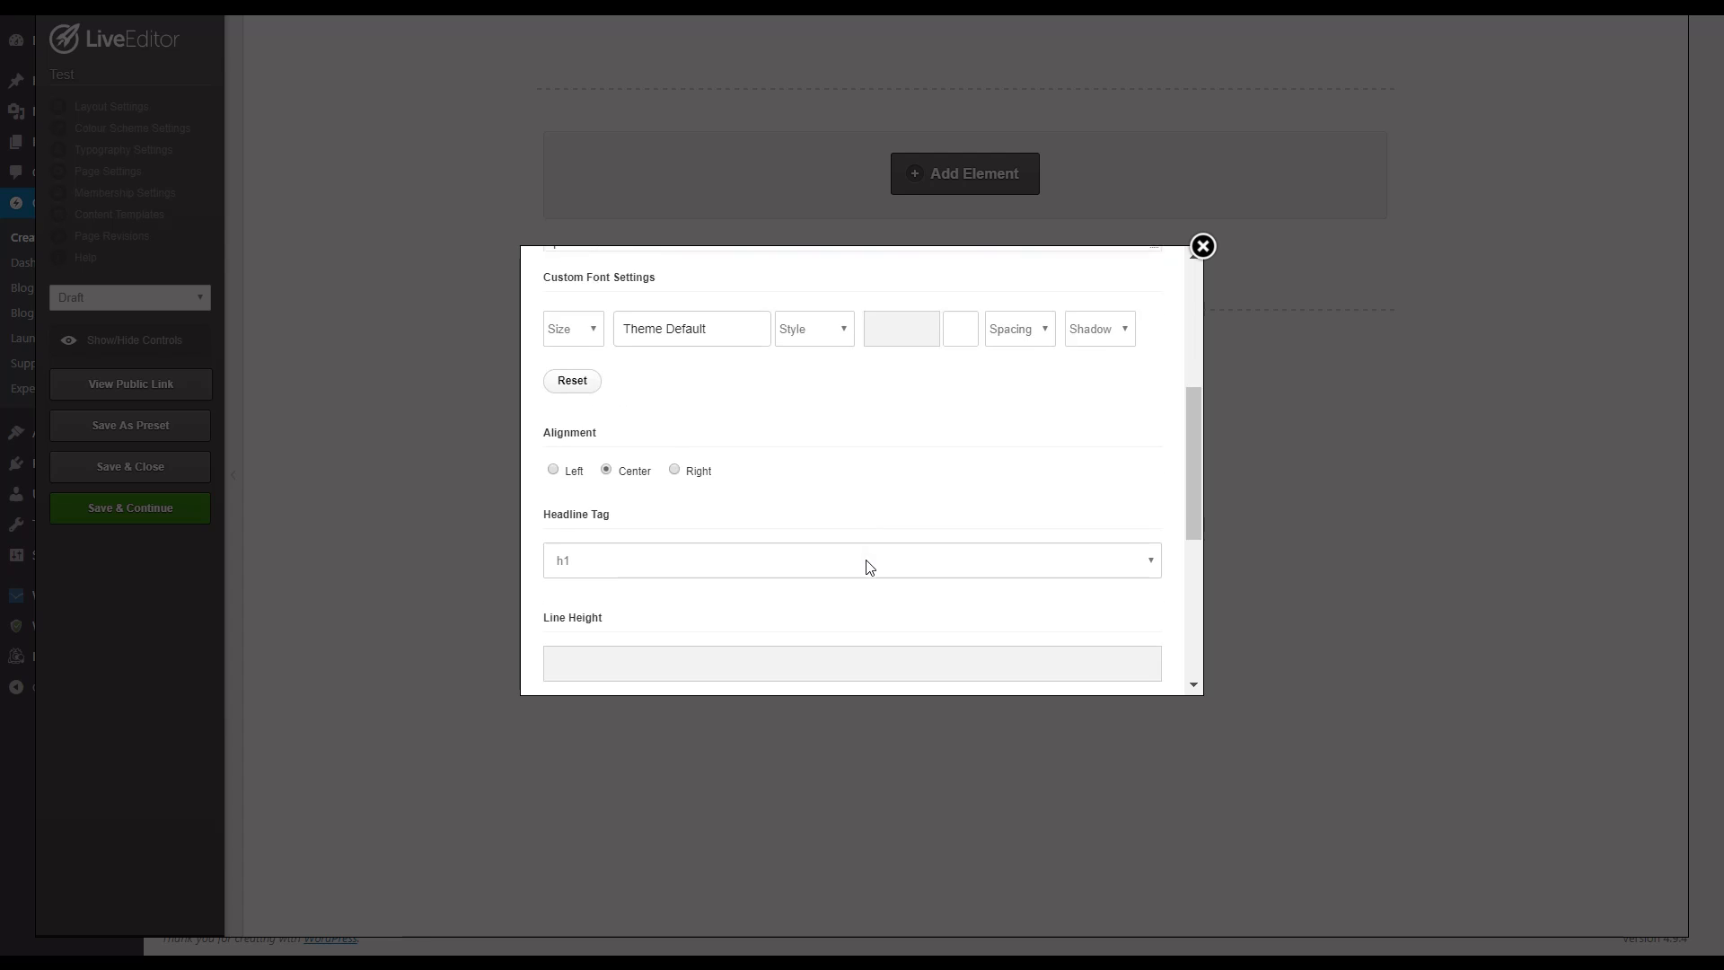
# Step: Insert the finished headline into the row and save the page while staying in the editor
pyautogui.scroll(-5, 866, 555)
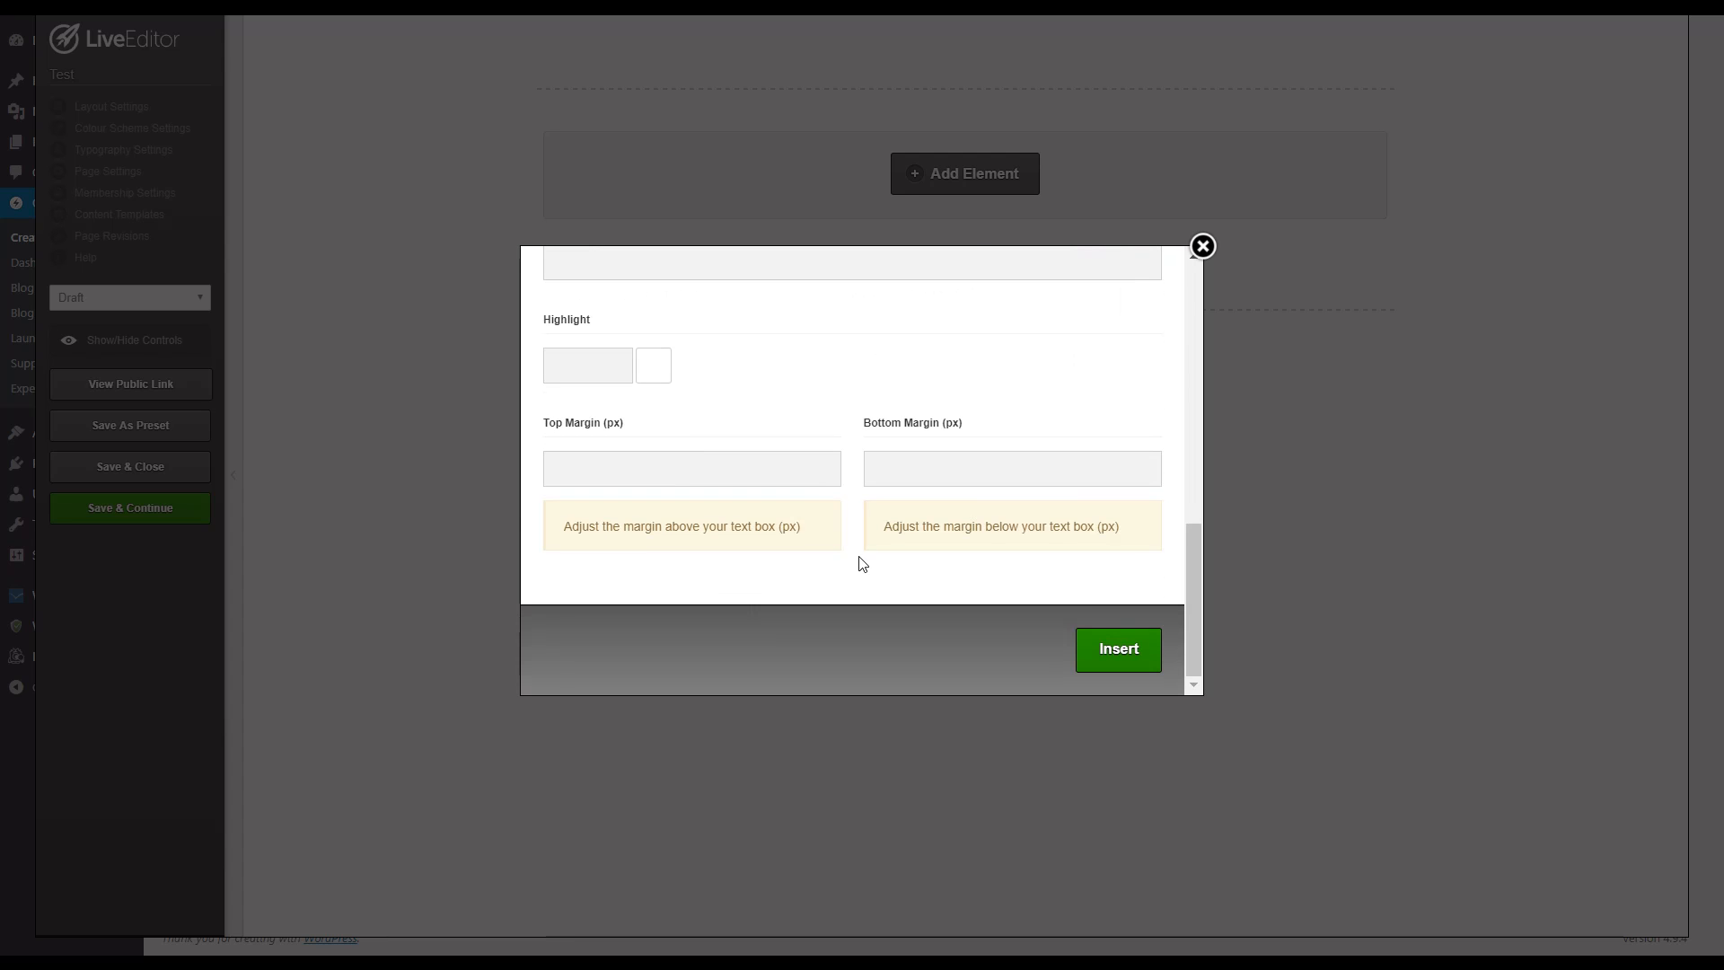
pyautogui.click(1123, 649)
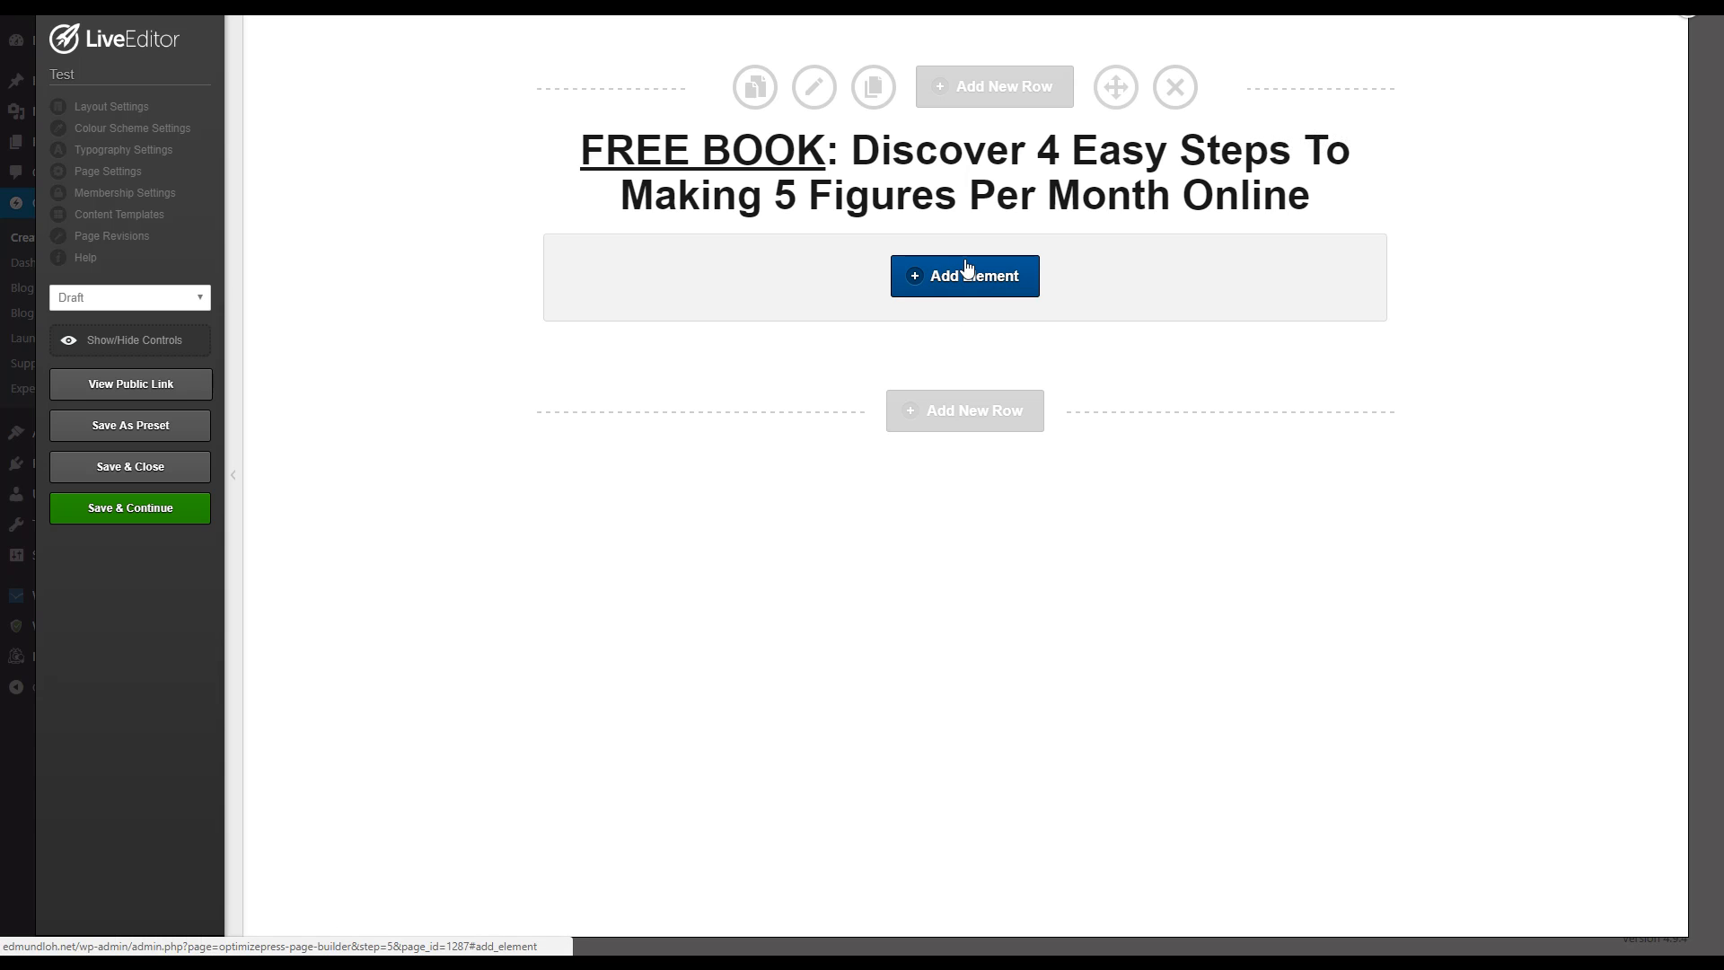
pyautogui.click(176, 516)
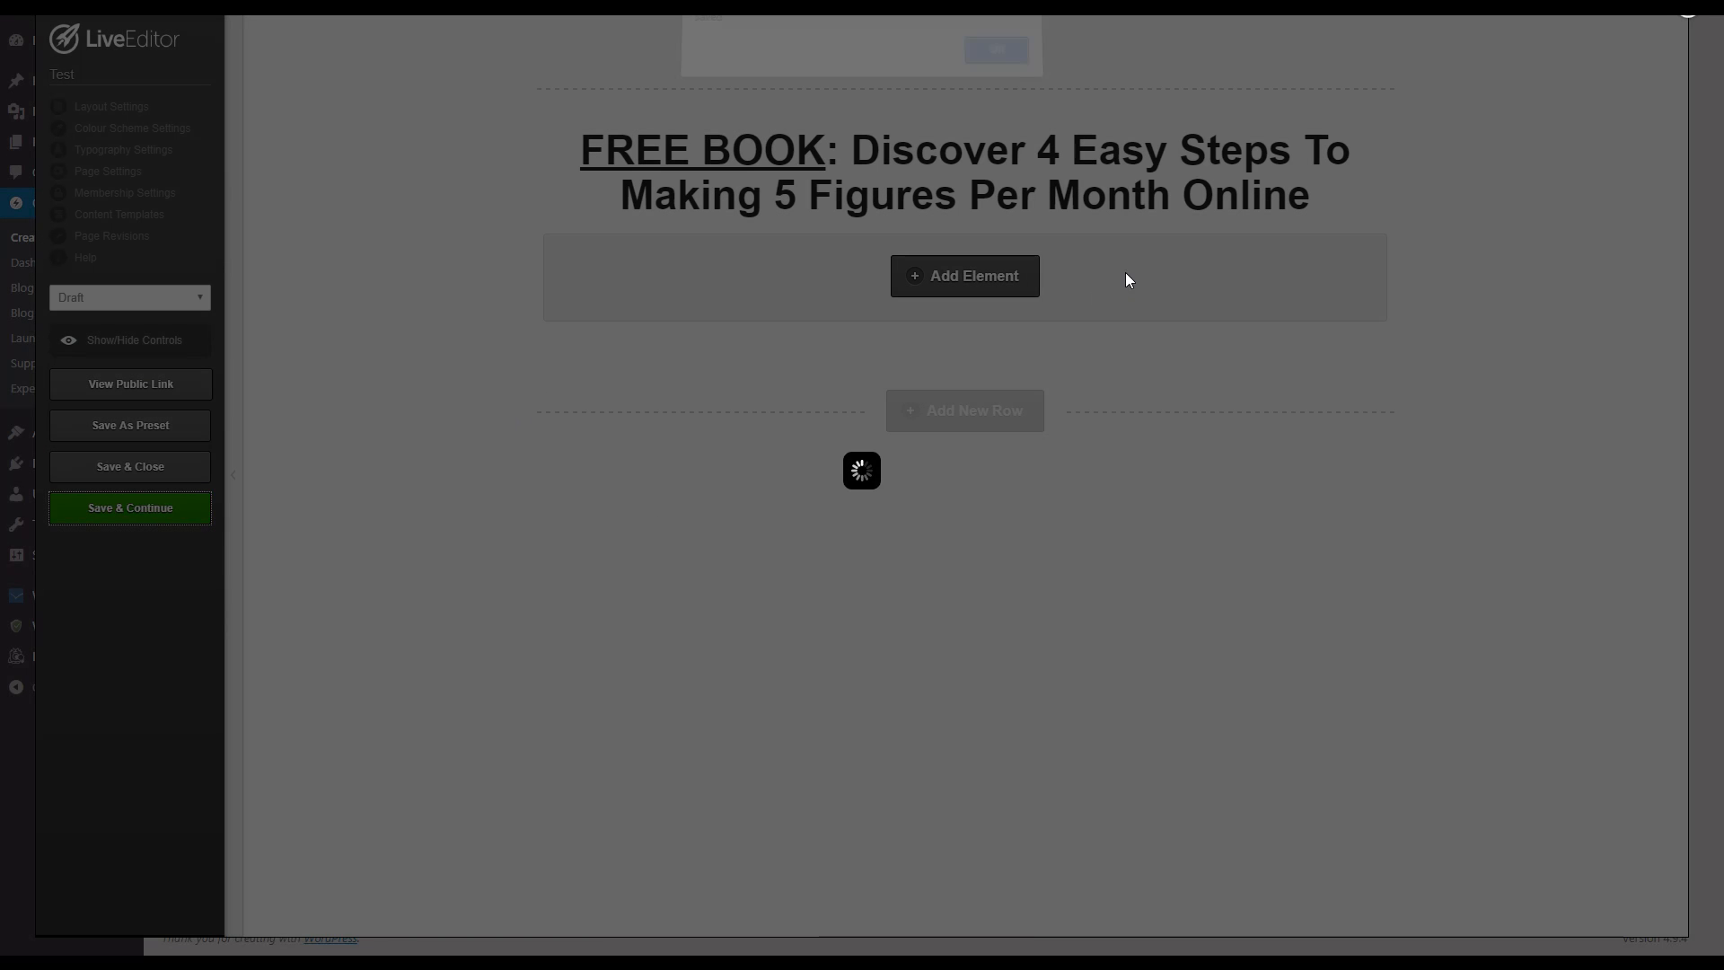
pyautogui.click(996, 65)
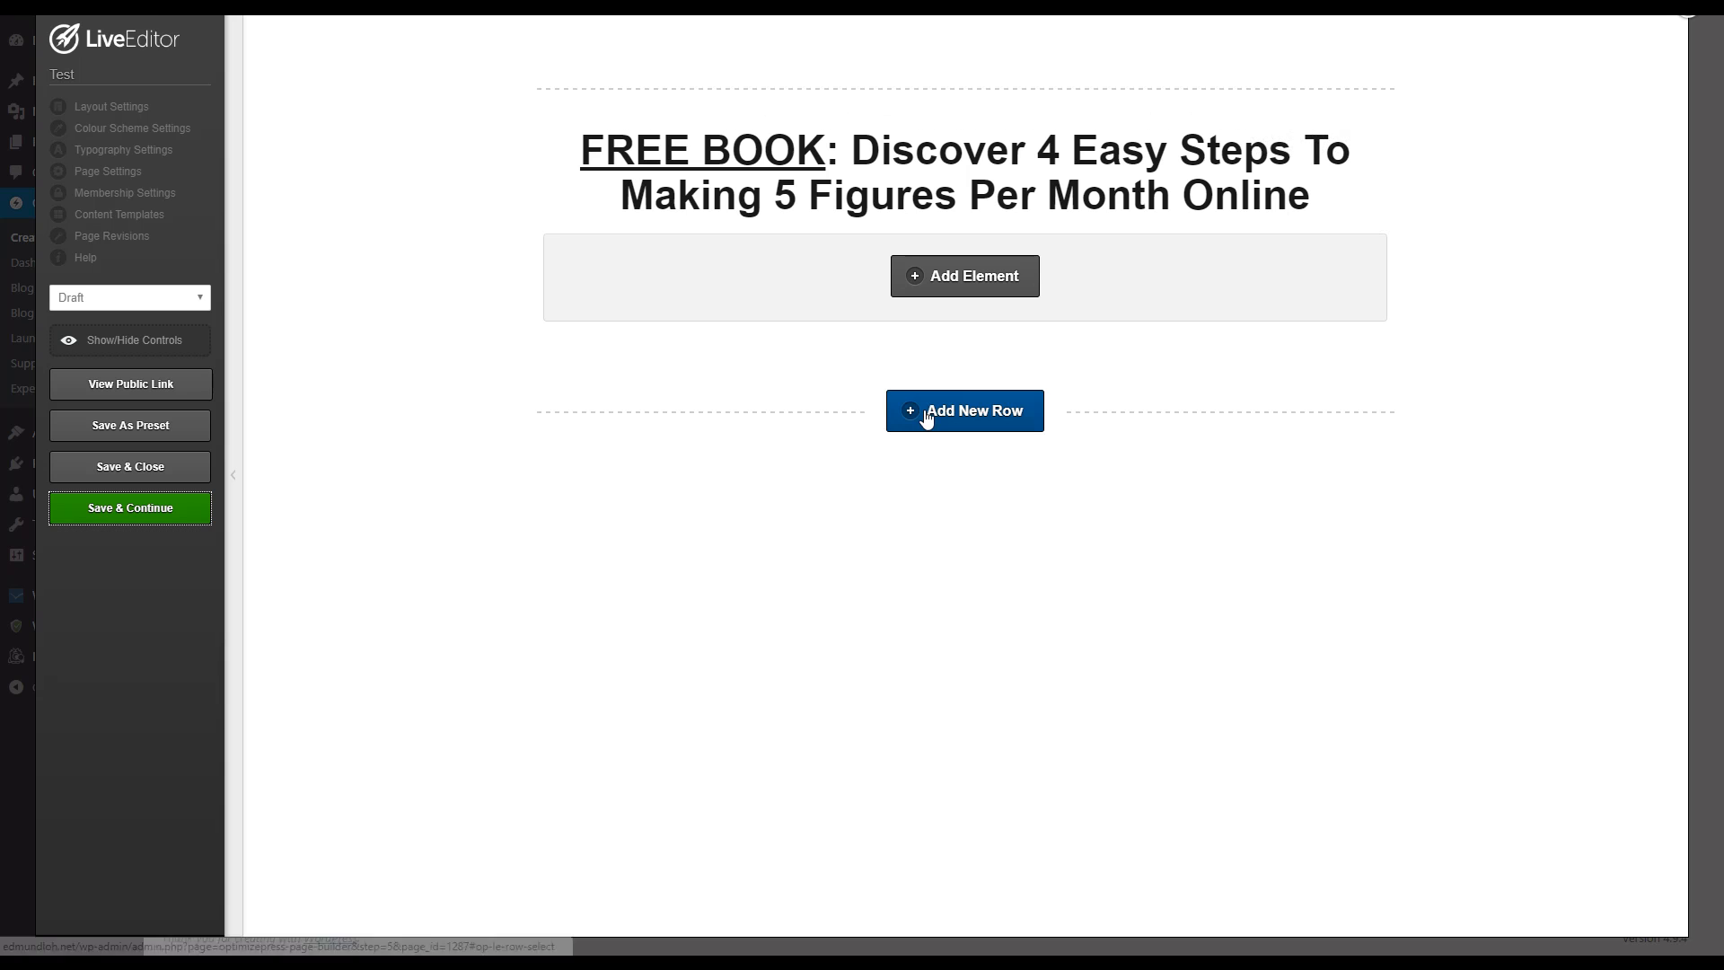
# Step: Insert a new row with the simple 2 Columns layout below the headline row
pyautogui.click(933, 414)
pyautogui.click(715, 267)
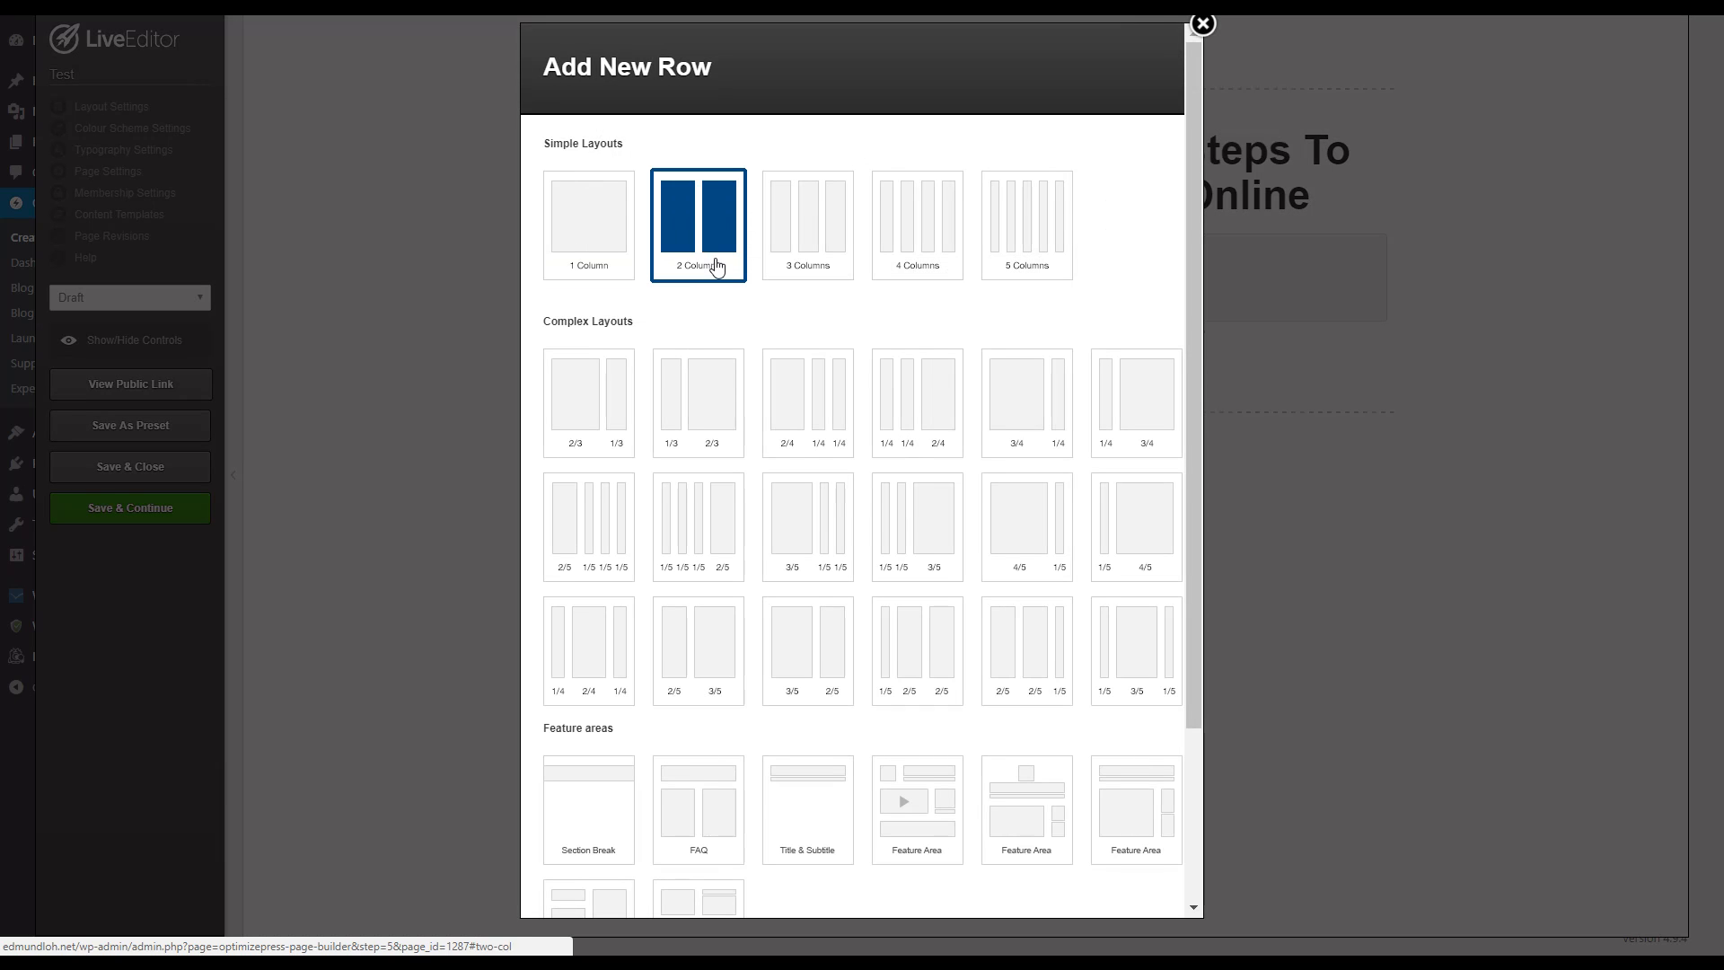
pyautogui.scroll(-3, 986, 570)
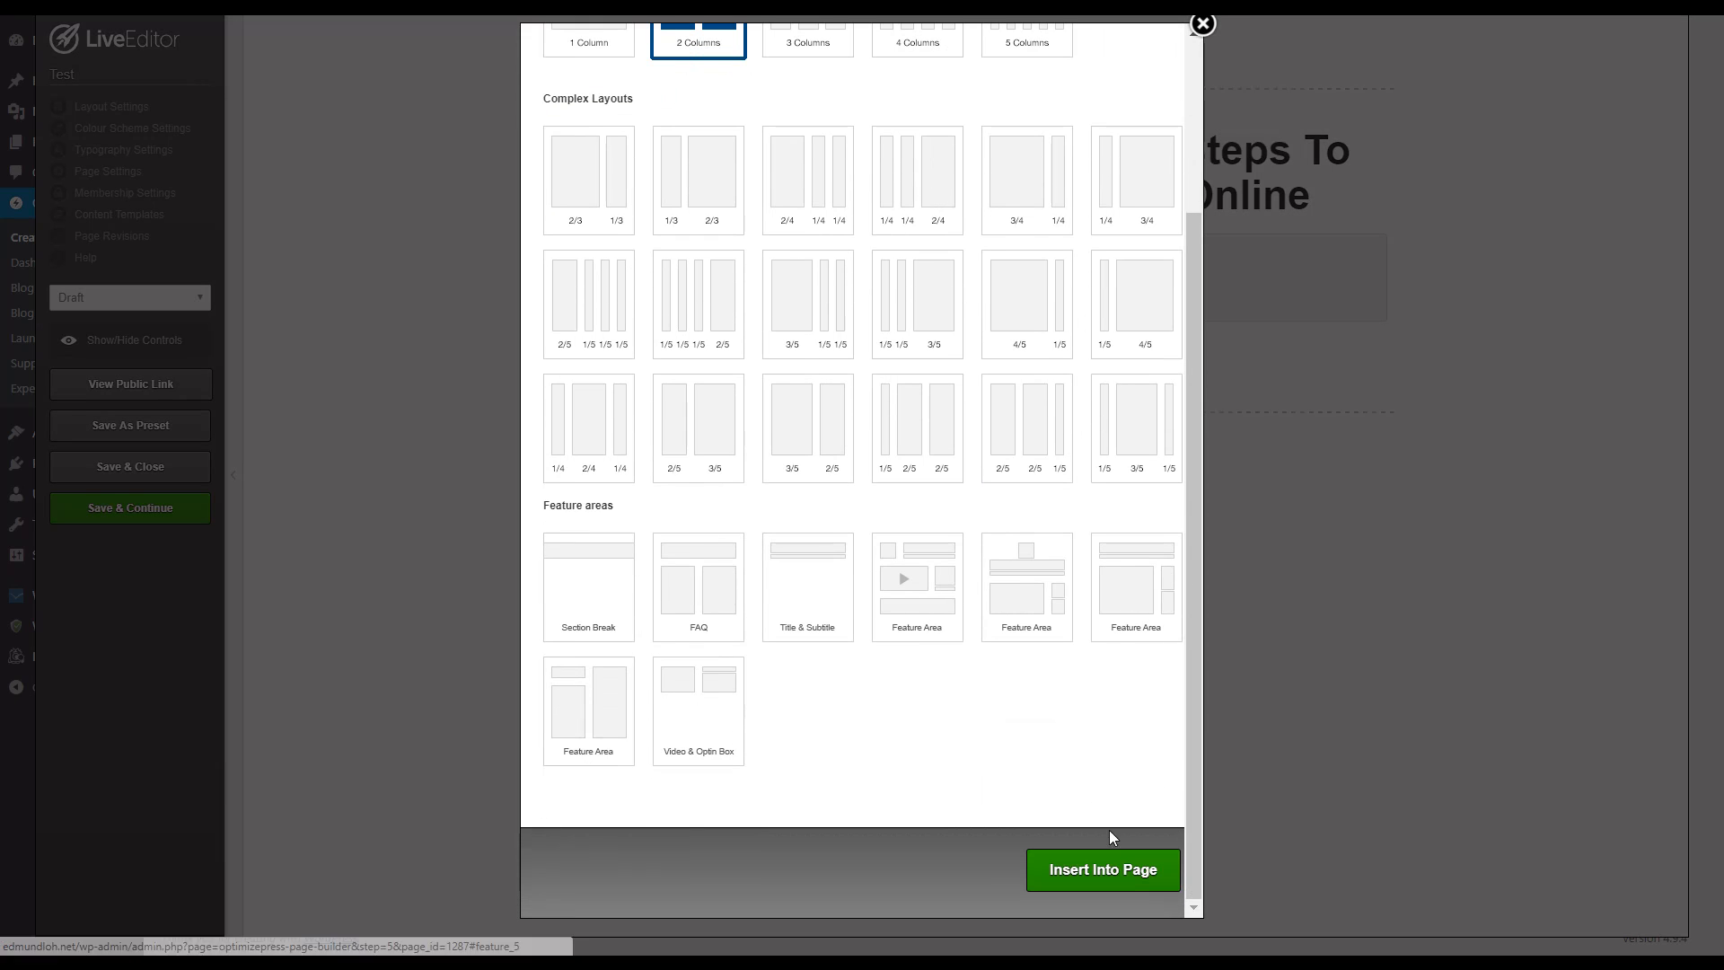
pyautogui.click(1101, 888)
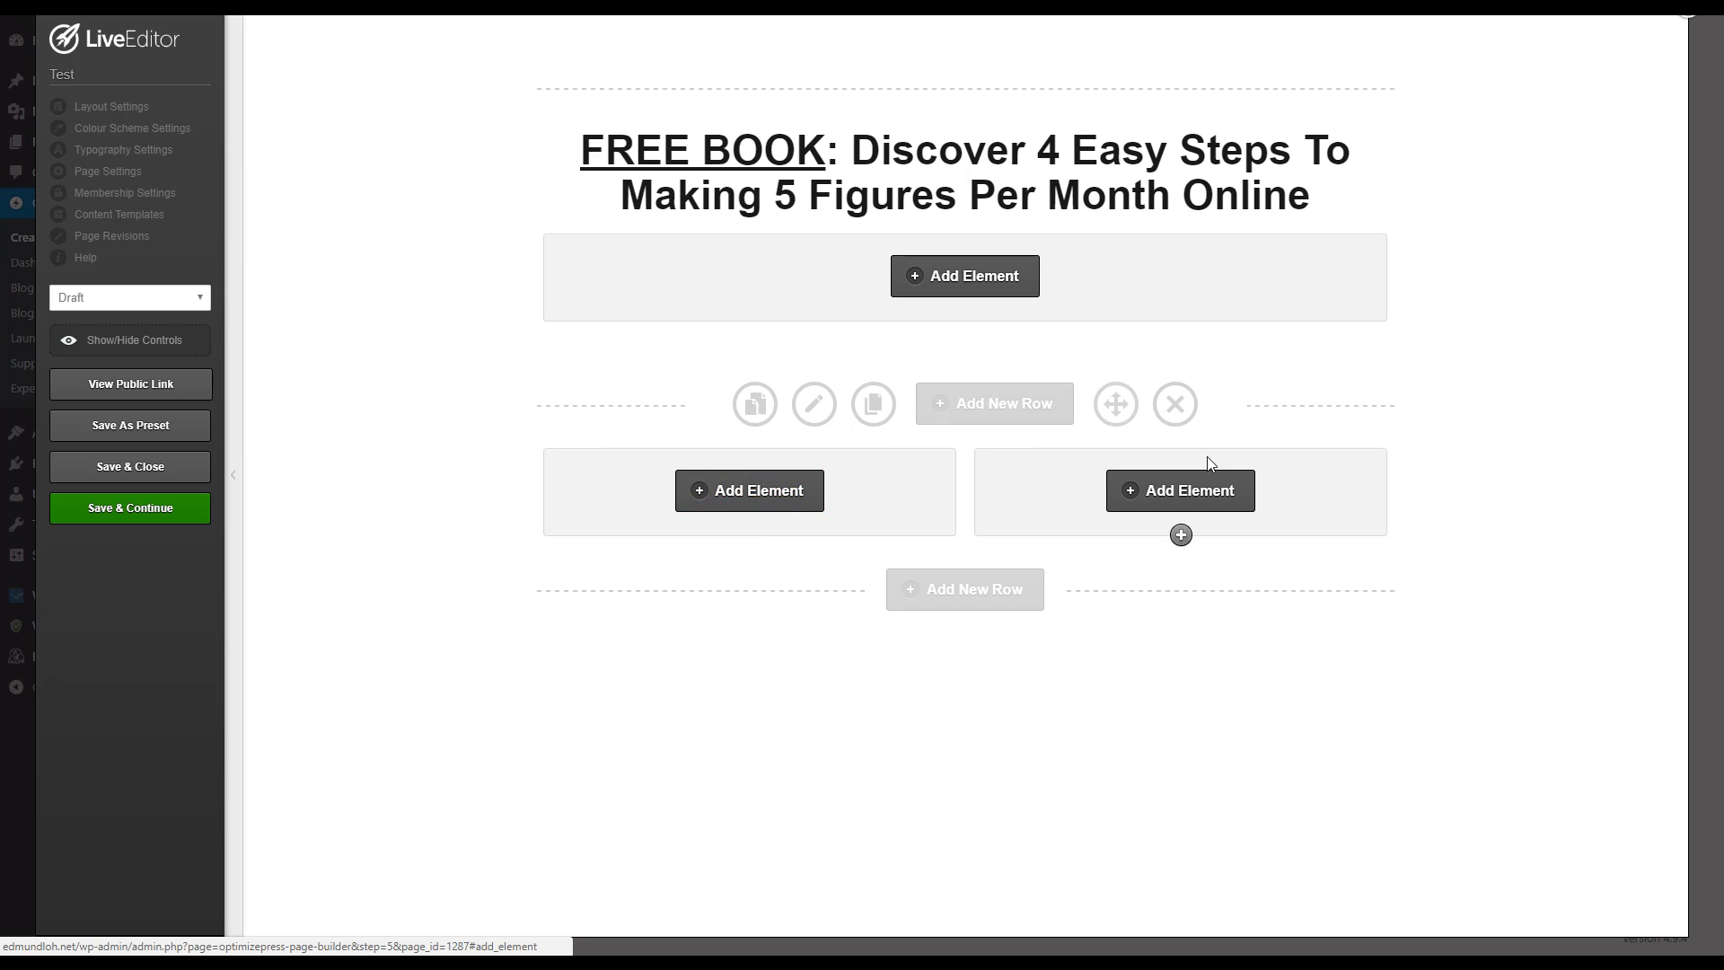
# Step: In the two-column row's options, set the top and bottom padding to 50 pixels each
pyautogui.click(815, 410)
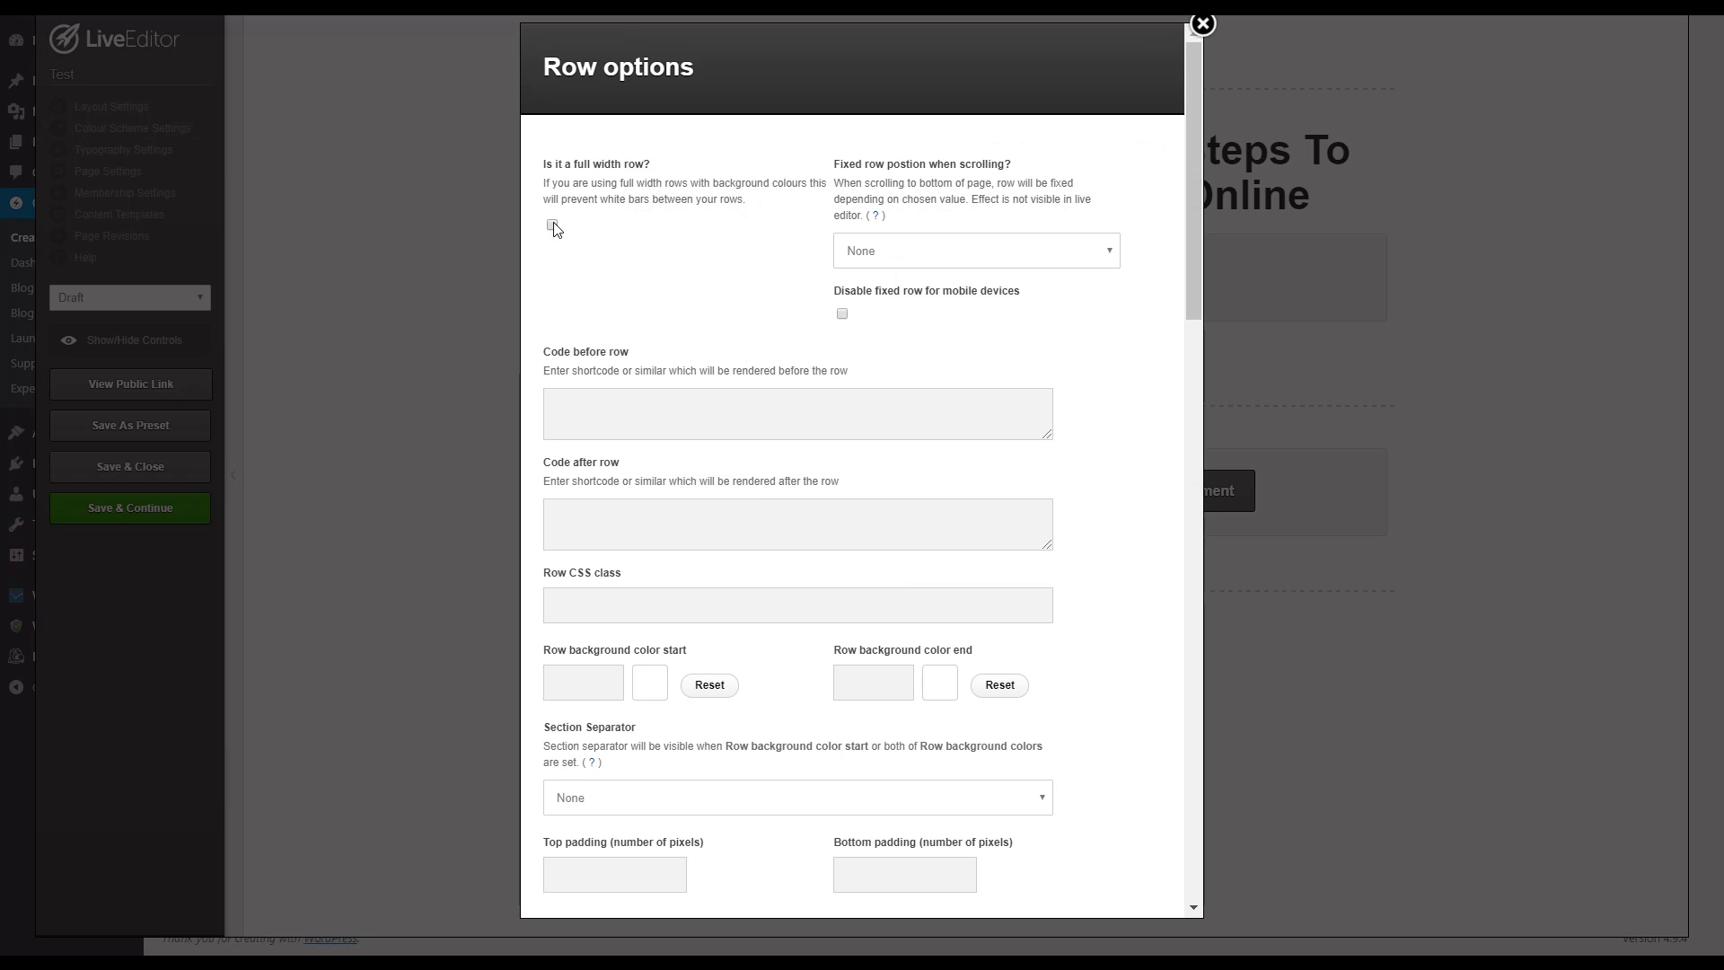
pyautogui.scroll(-3, 755, 465)
pyautogui.click(603, 609)
pyautogui.click(843, 604)
pyautogui.write('50')
pyautogui.click(877, 571)
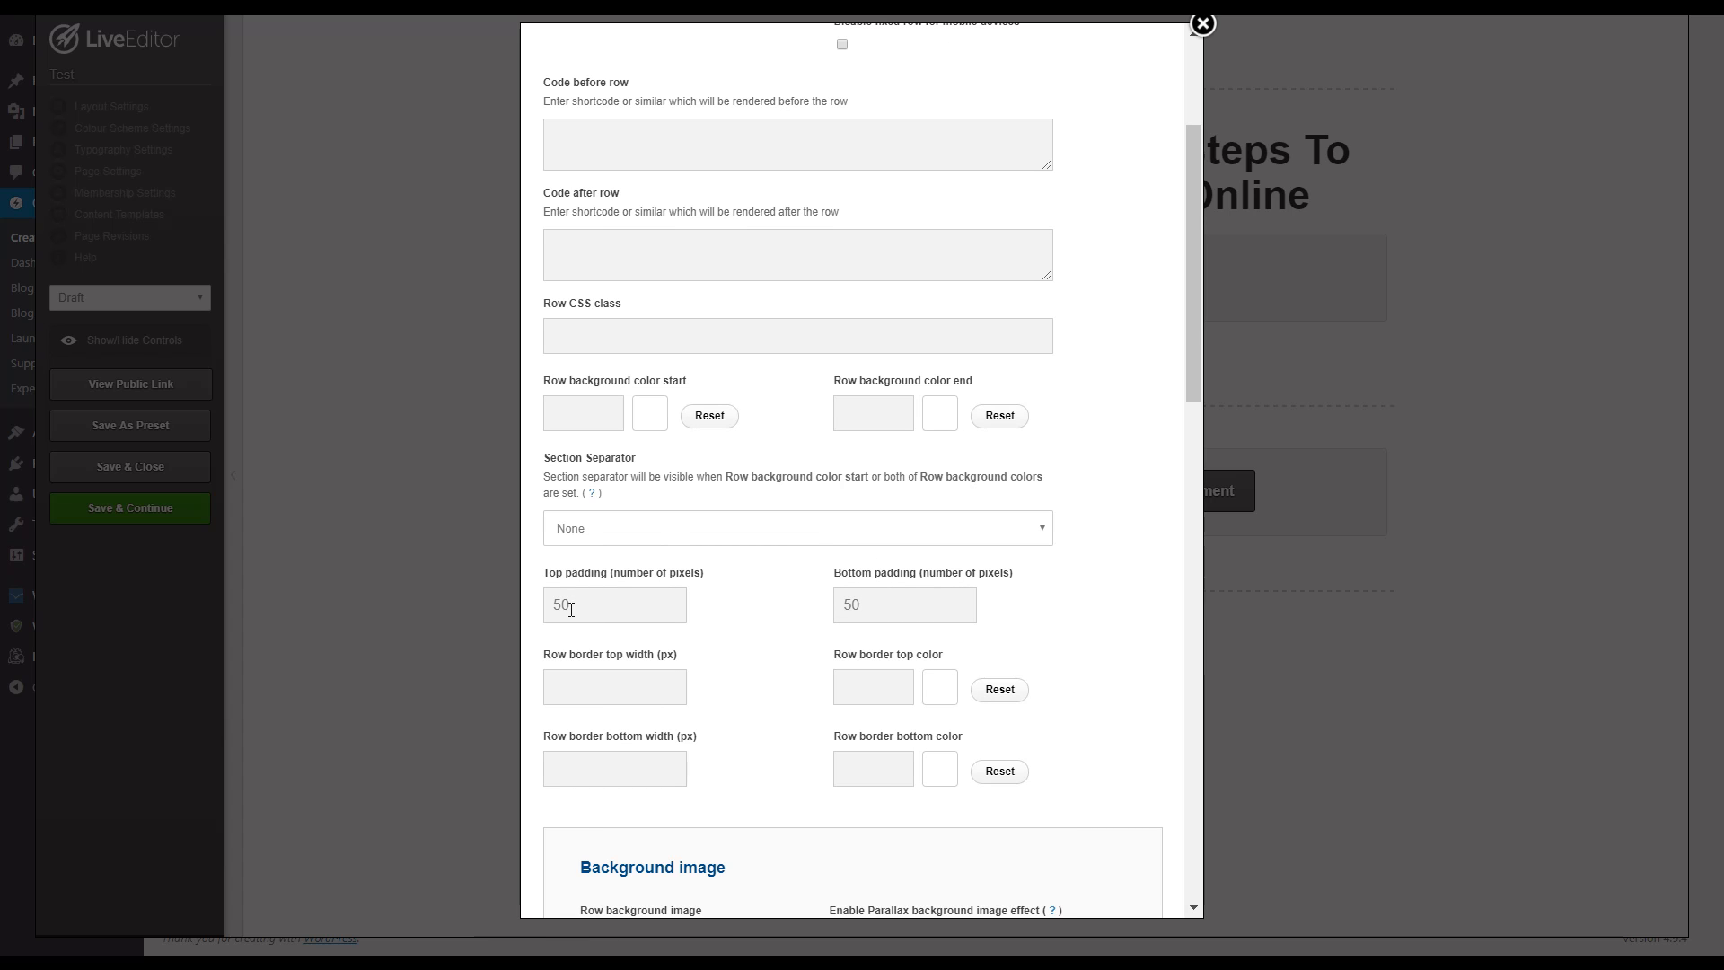
# Step: Apply the edited row options to the two-column row
pyautogui.scroll(-15, 667, 615)
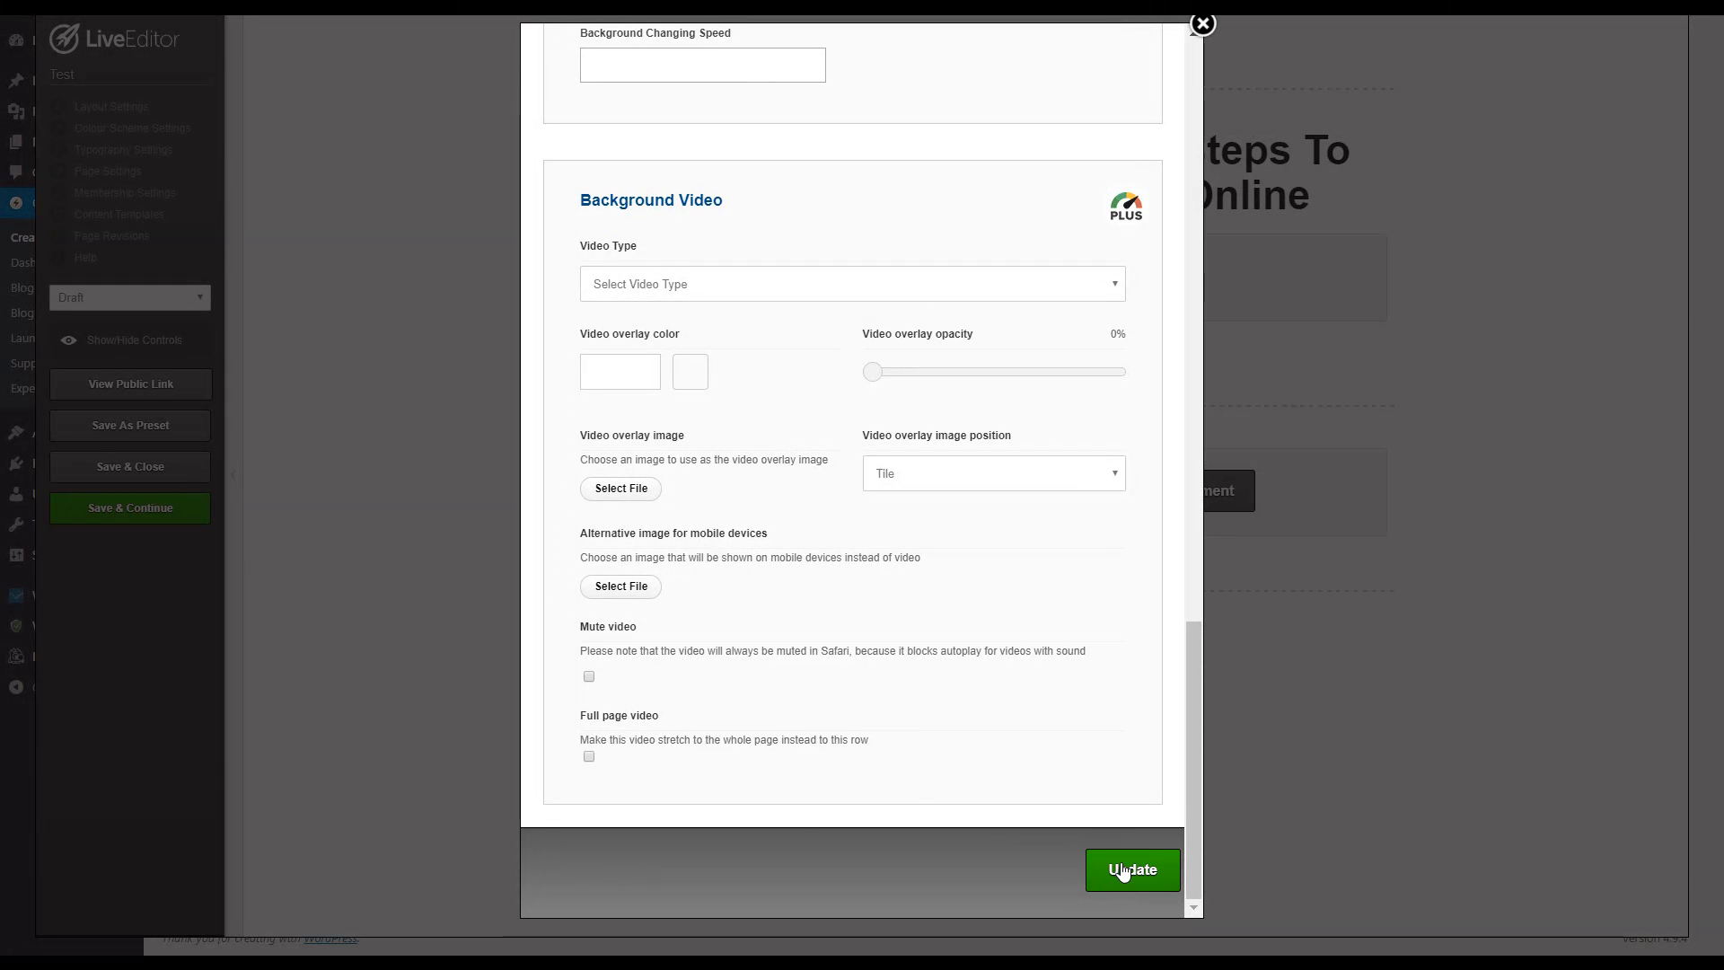
pyautogui.click(1122, 871)
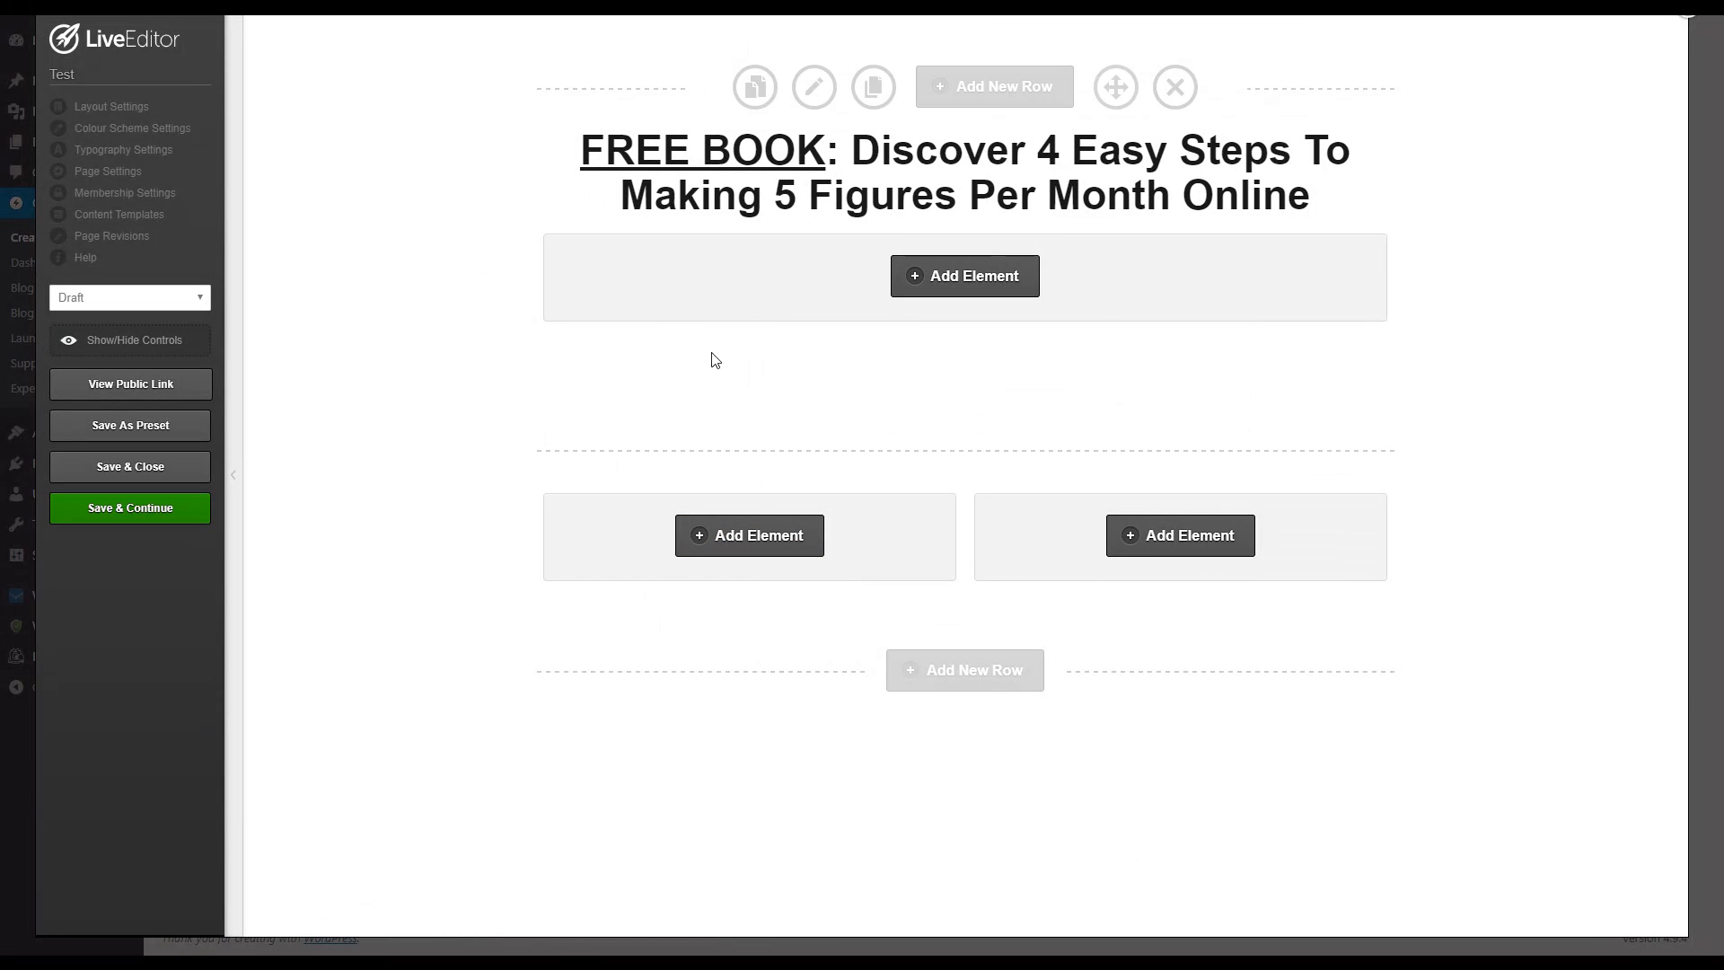
# Step: Add an Images element to the two-column row's first column, using the first plain image style
pyautogui.click(756, 537)
pyautogui.moveTo(619, 368); pyautogui.dragTo(508, 342)
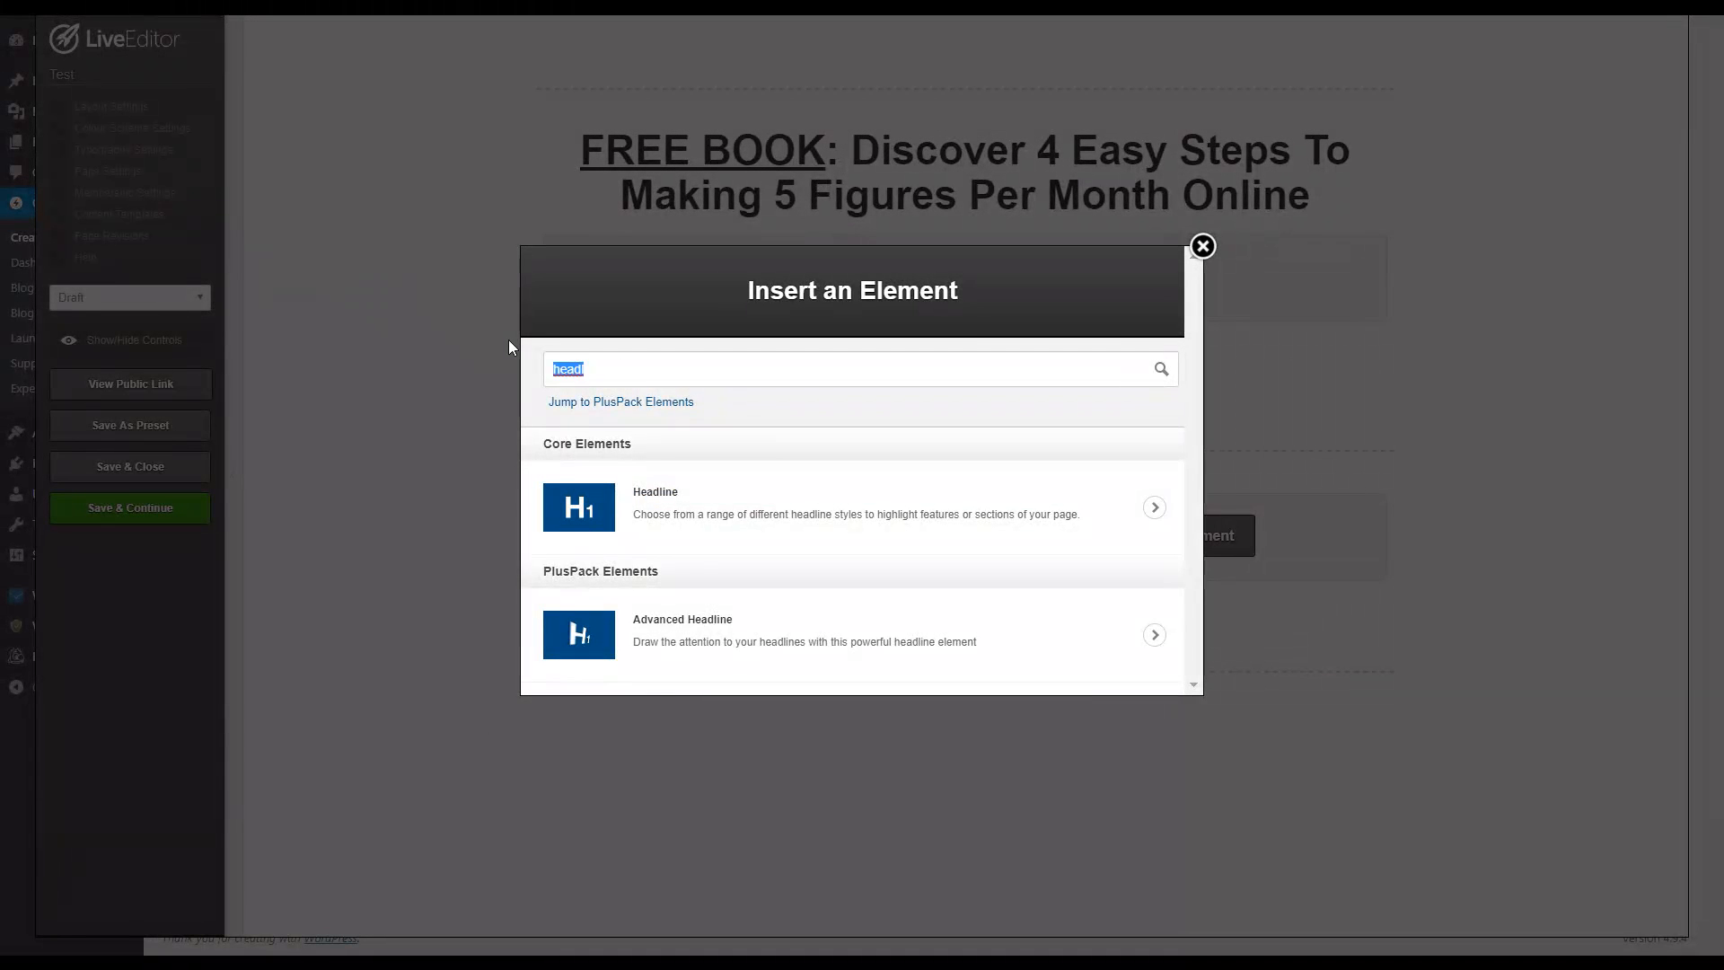
pyautogui.press('BackSpace')
pyautogui.write('image')
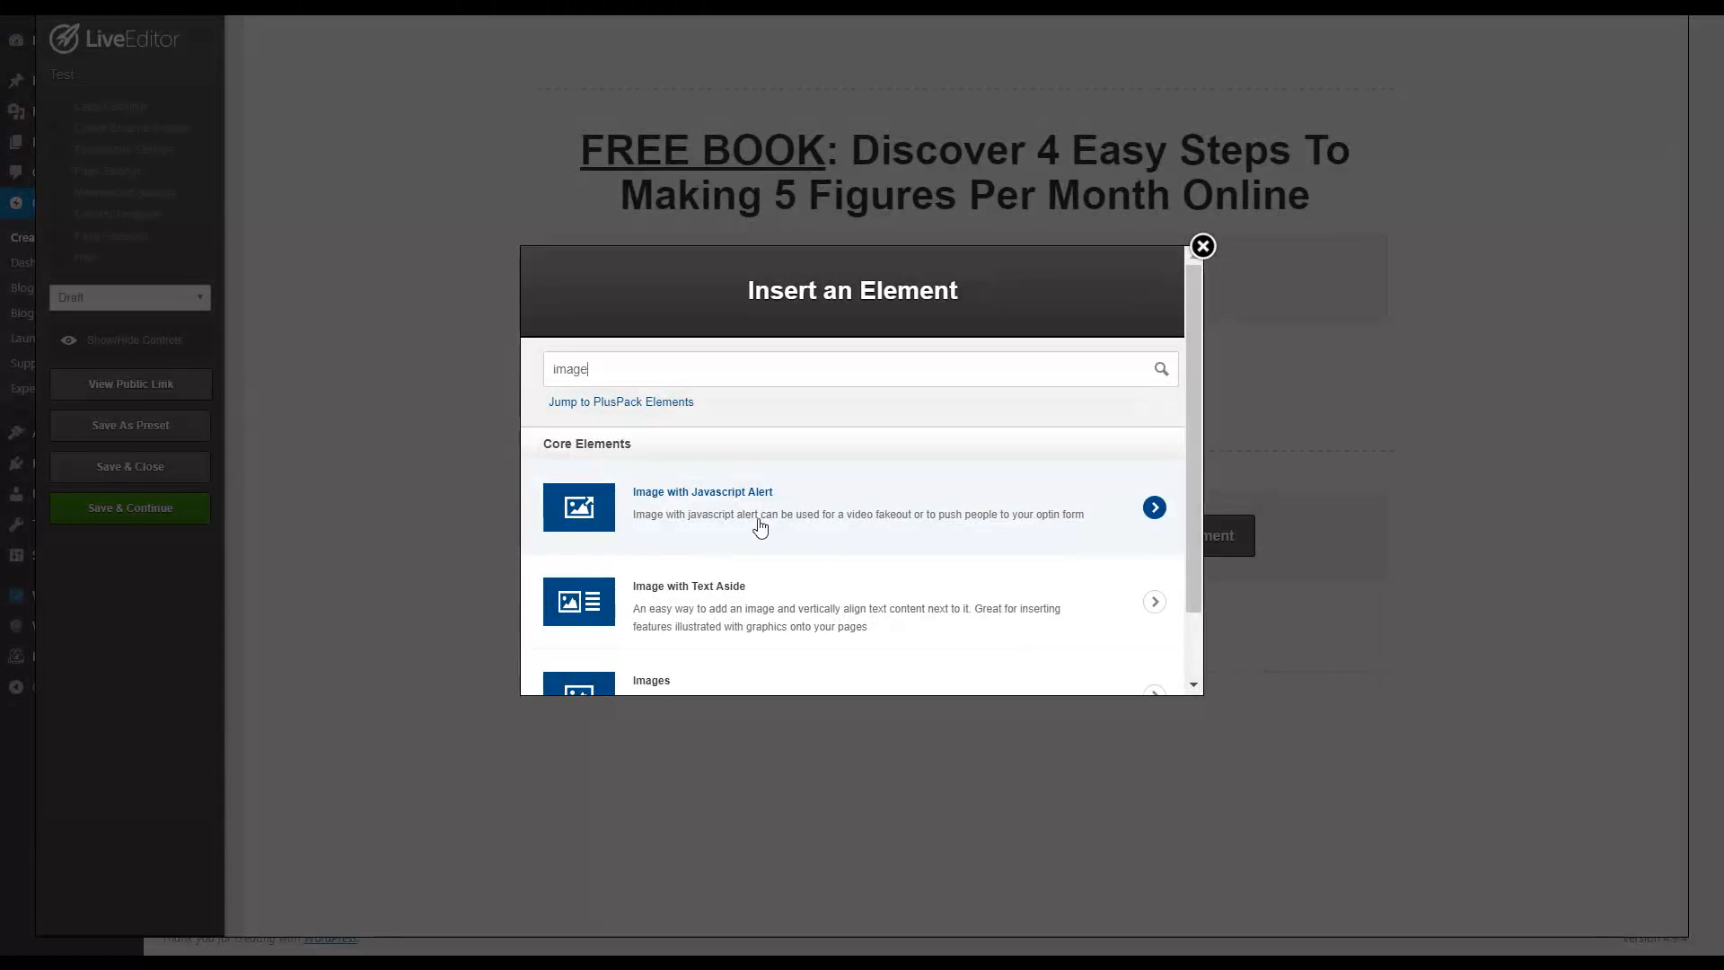
pyautogui.scroll(-1, 730, 589)
pyautogui.click(715, 608)
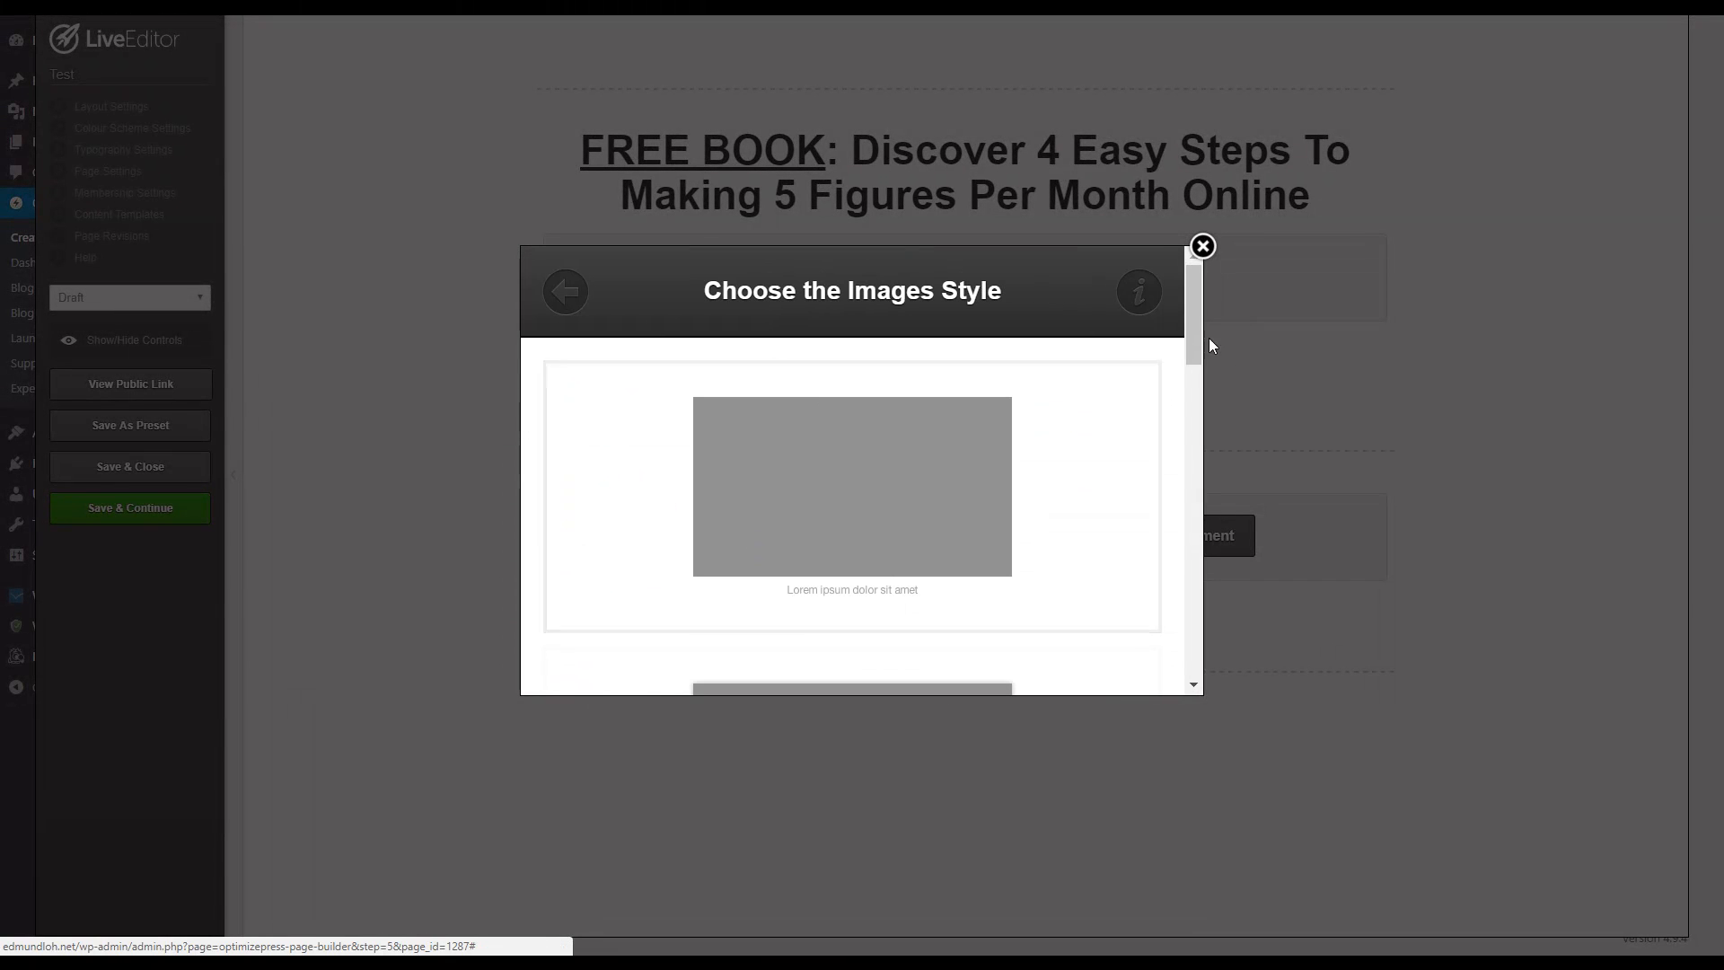
pyautogui.moveTo(1199, 331)
pyautogui.mouseDown()
pyautogui.moveTo(1195, 352)
pyautogui.moveTo(1190, 314)
pyautogui.mouseUp()
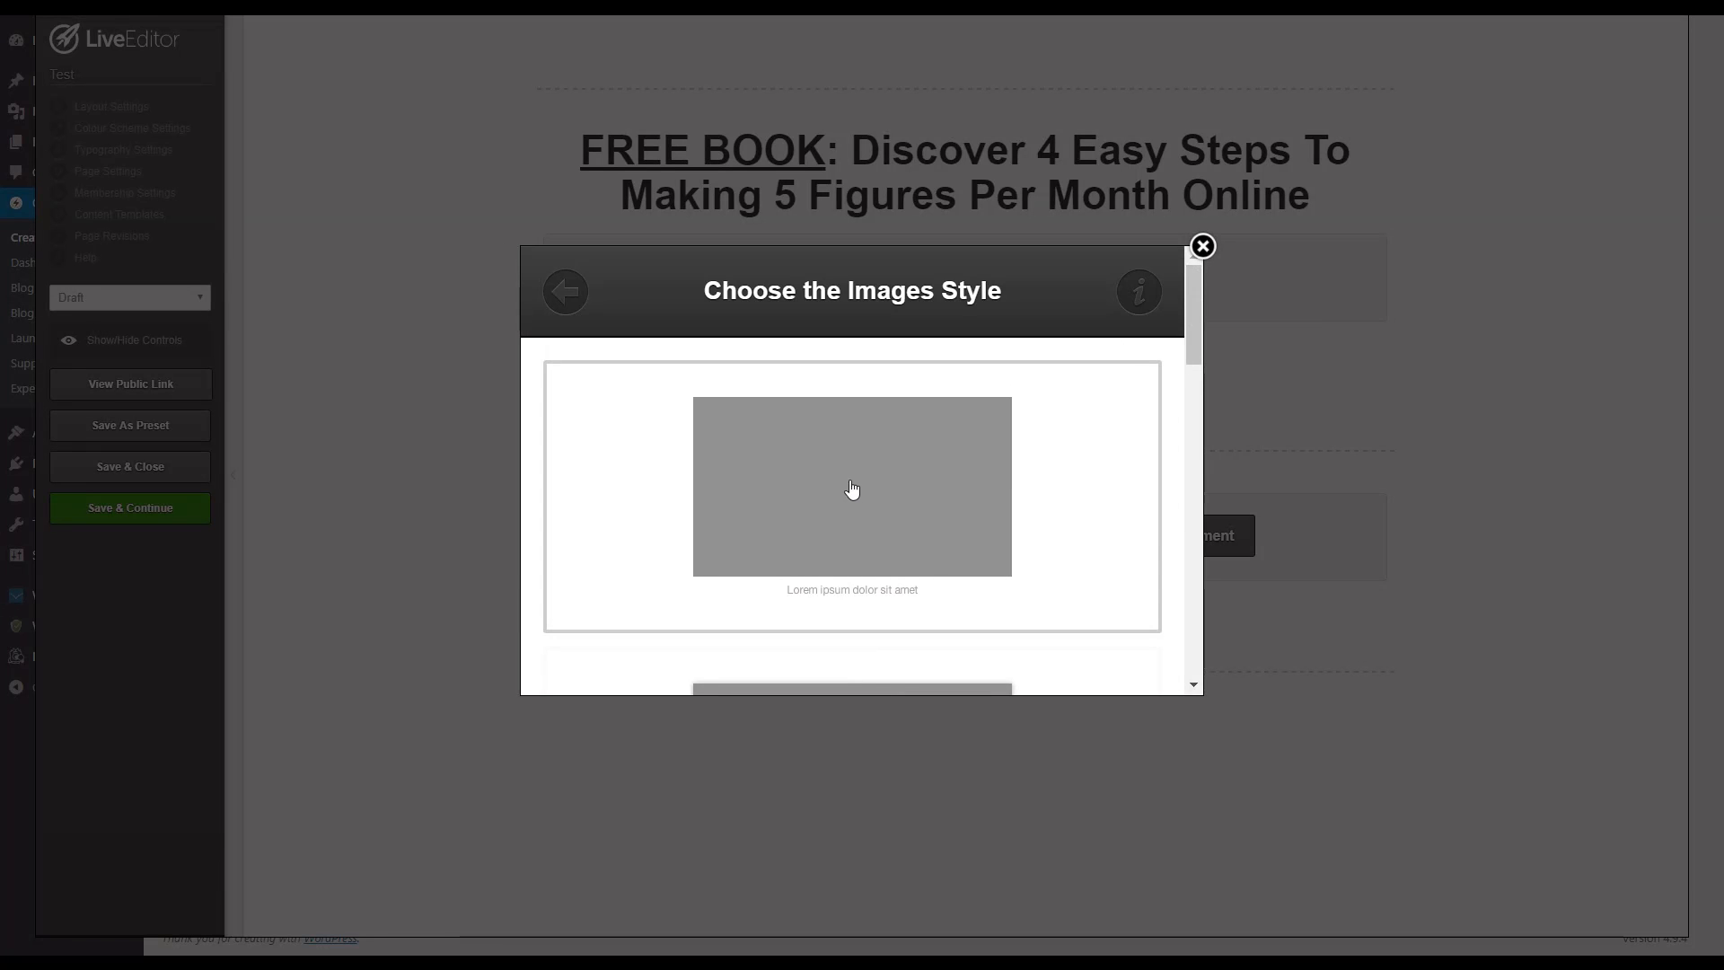
pyautogui.click(913, 498)
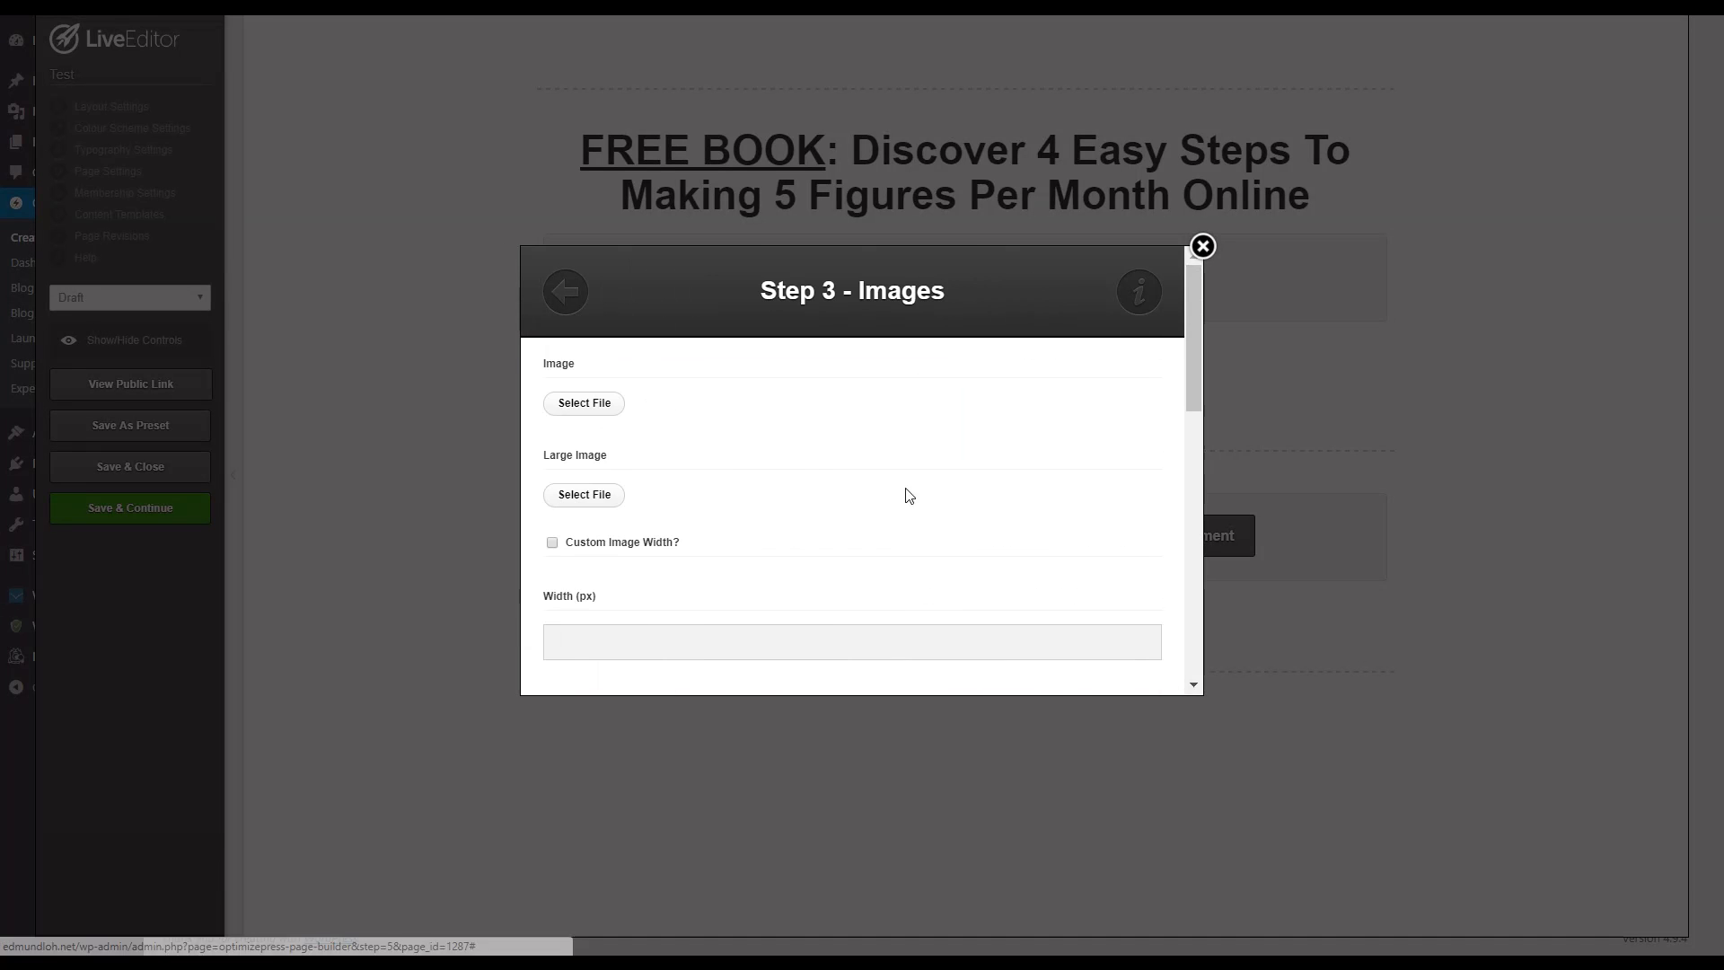
# Step: Set the element's image to webinar-internet-income-secrets from the Media Library at full size
pyautogui.click(584, 411)
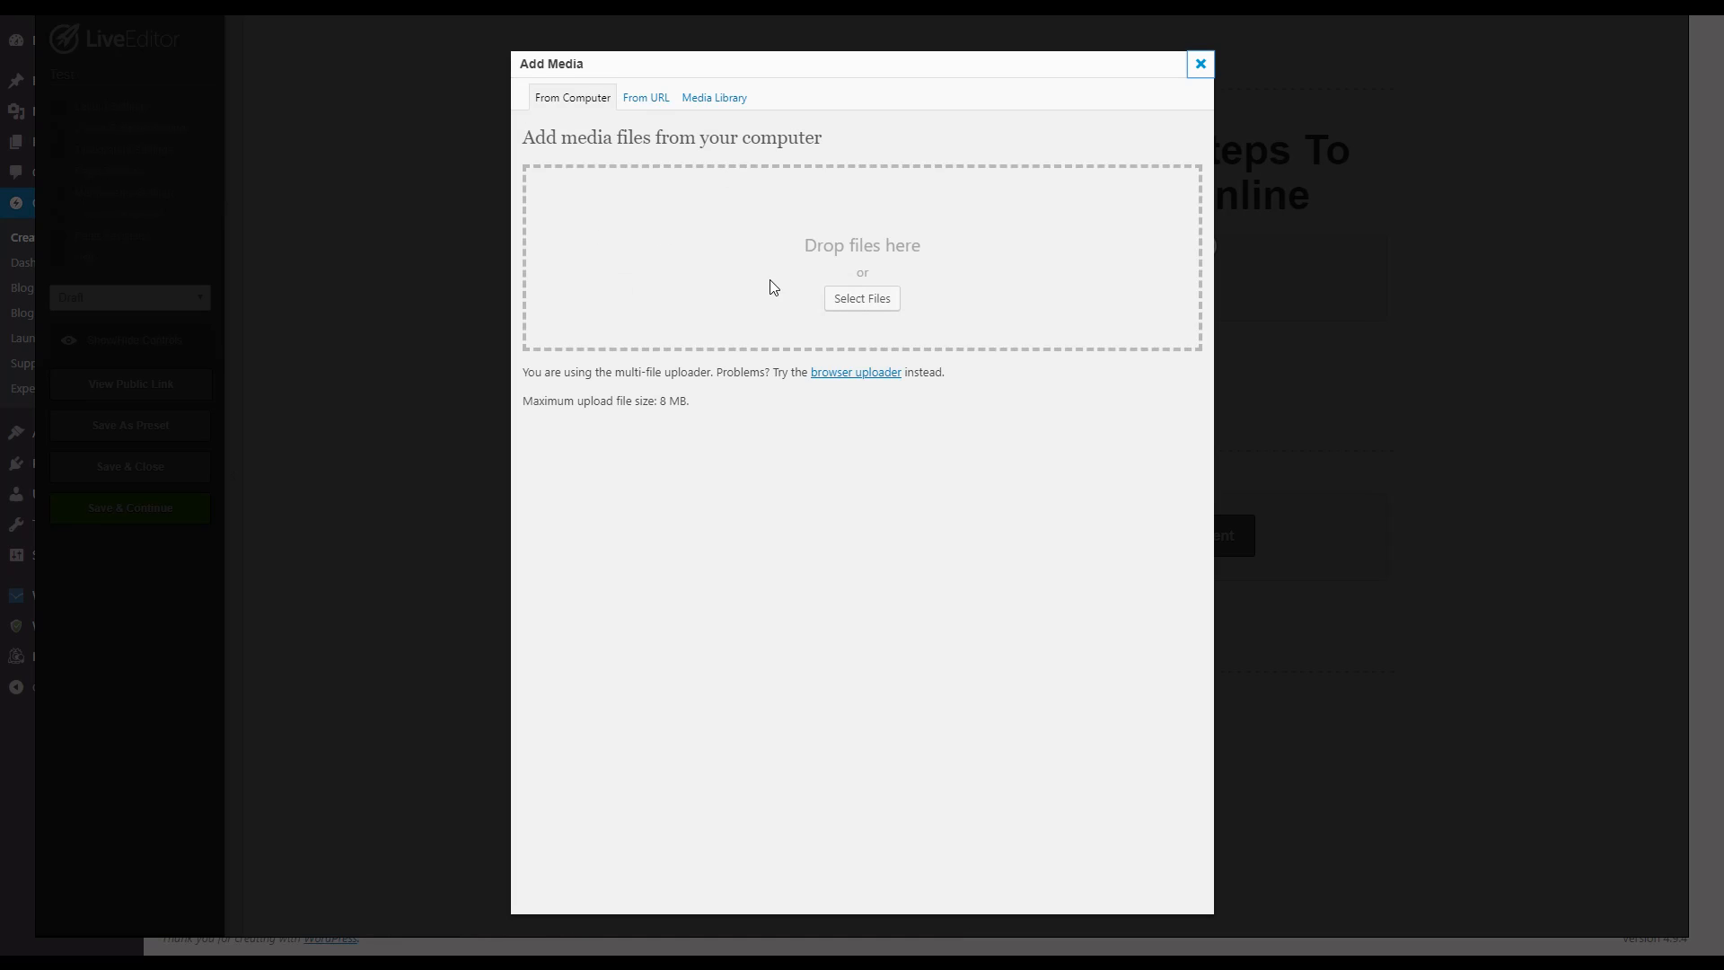
pyautogui.click(711, 100)
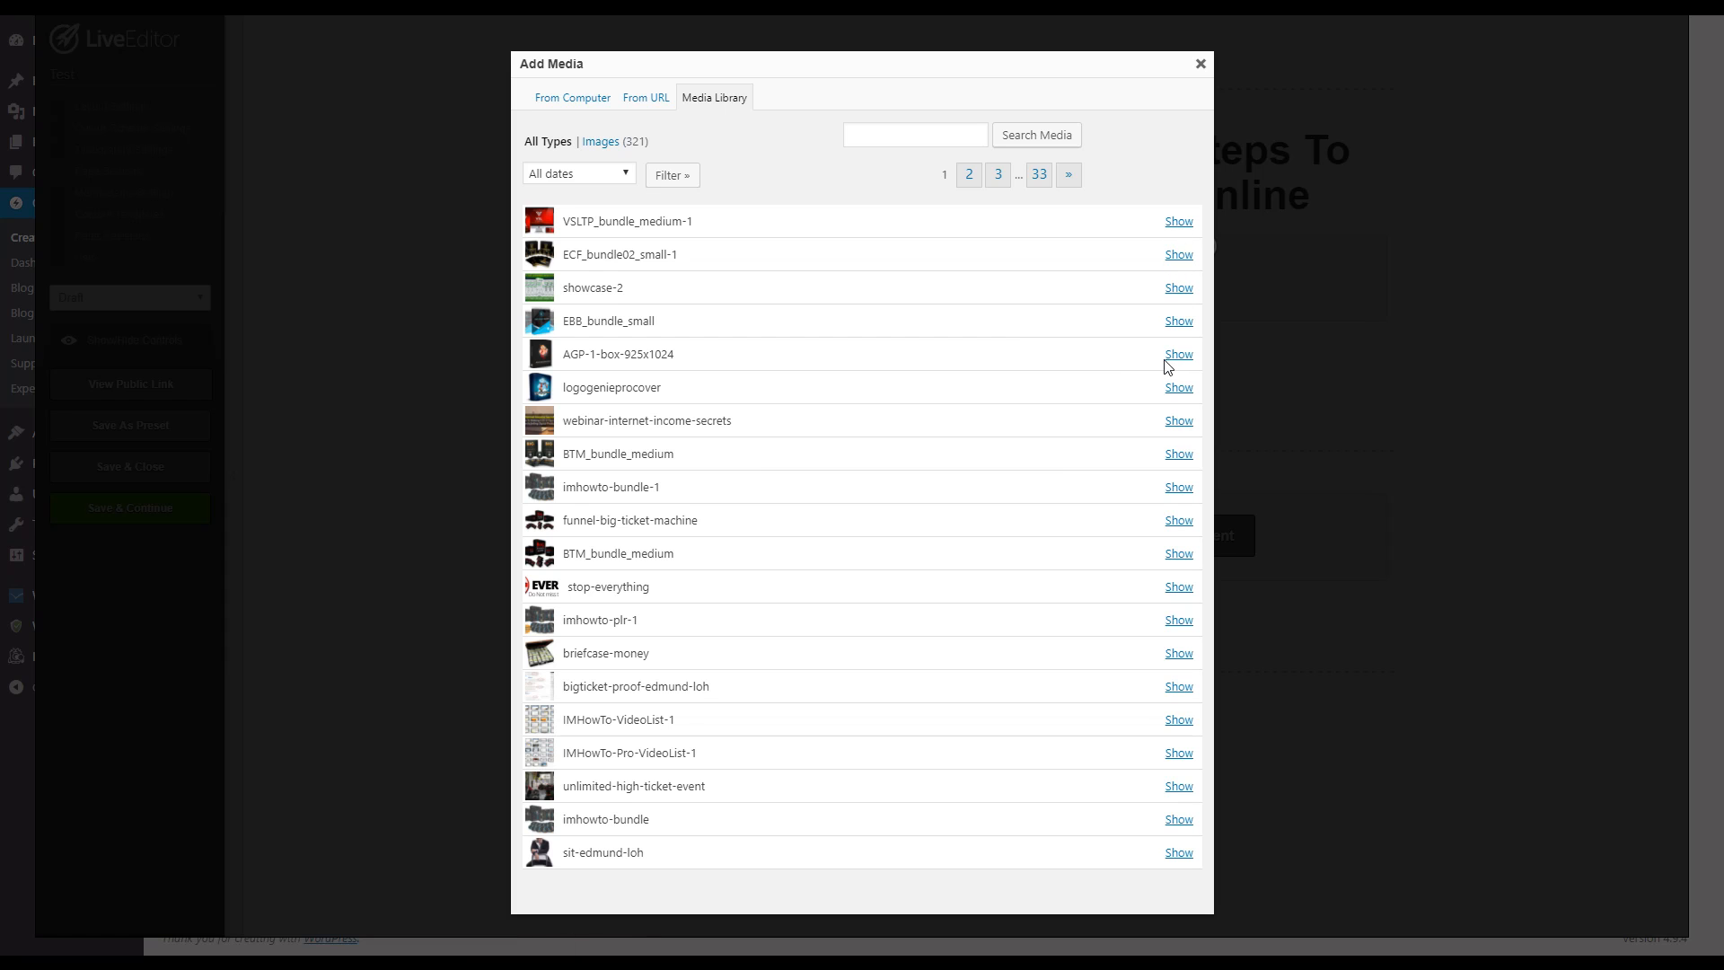
pyautogui.click(1179, 420)
pyautogui.scroll(-2, 711, 621)
pyautogui.scroll(-3, 701, 723)
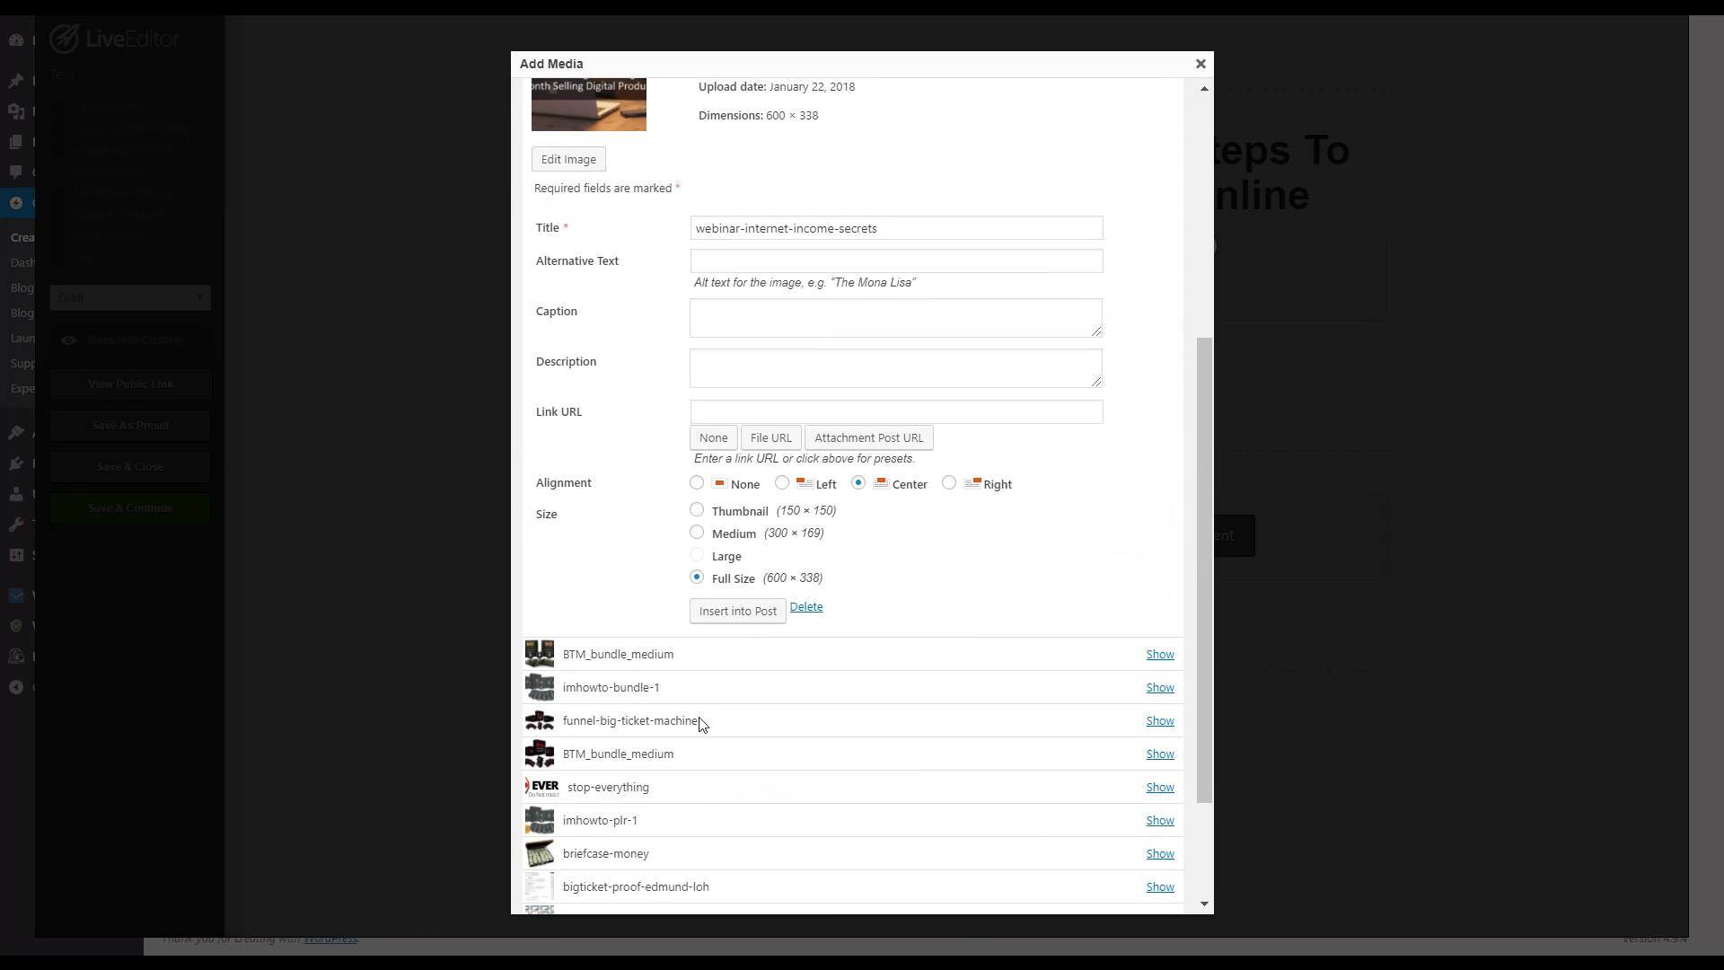
pyautogui.click(745, 616)
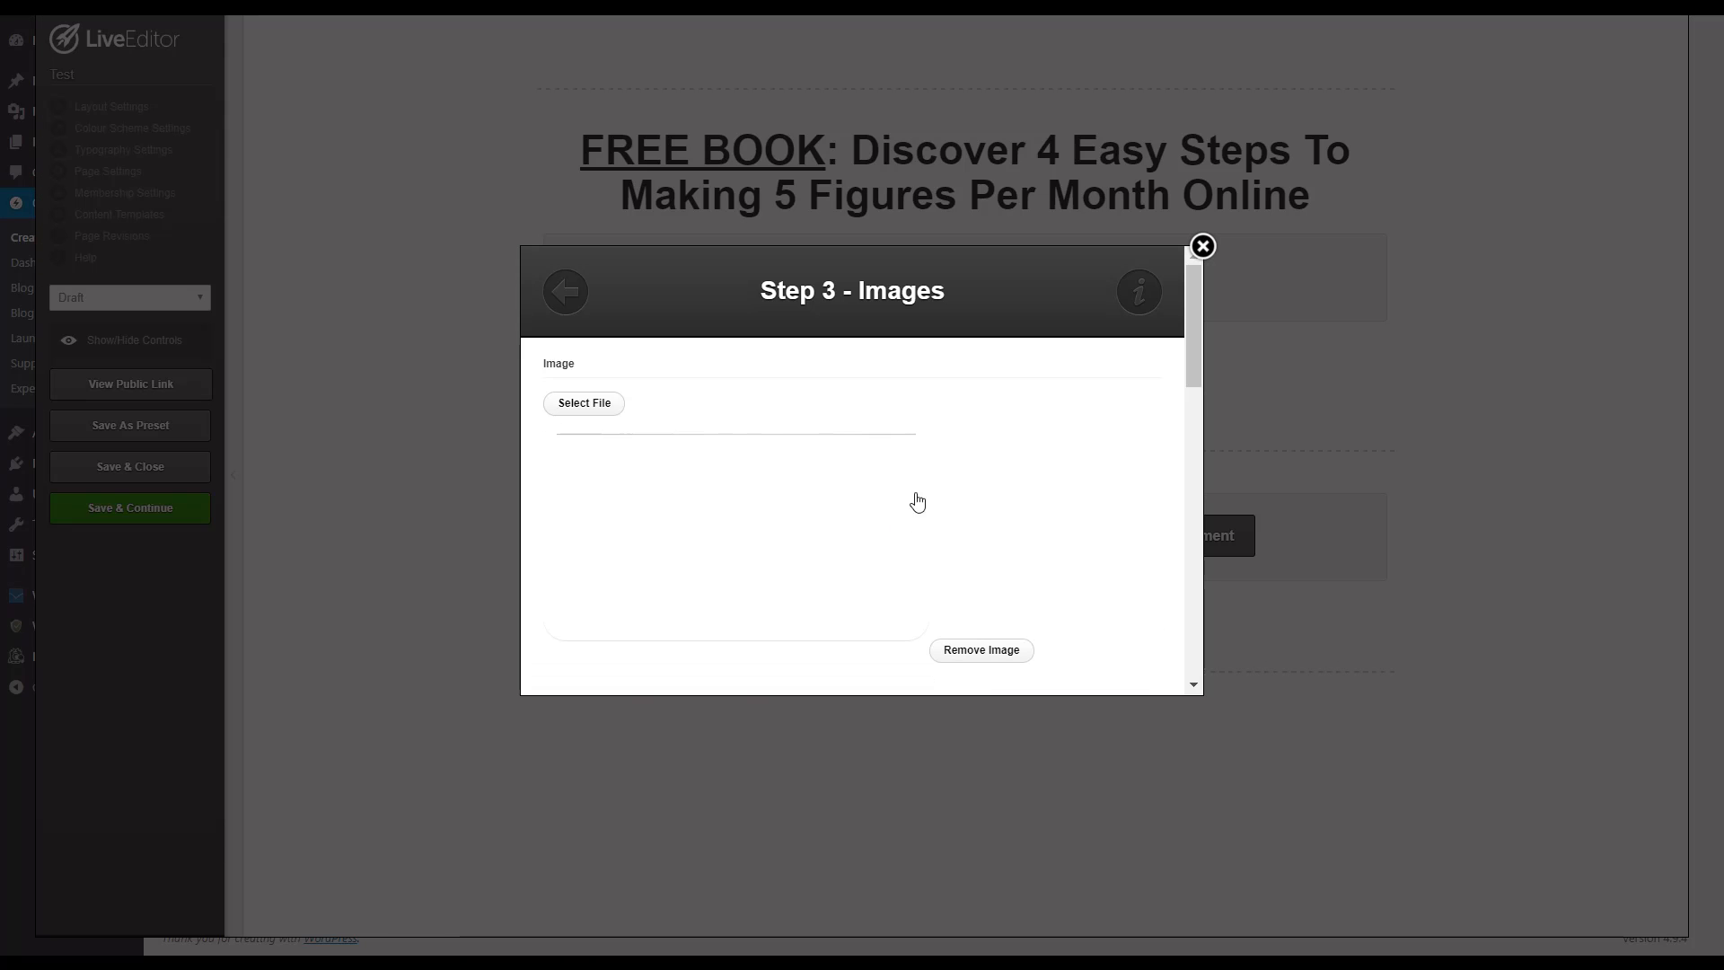
# Step: Review the image's alignment, margin and width settings and insert the image into the first column
pyautogui.scroll(-4, 979, 503)
pyautogui.scroll(-5, 697, 467)
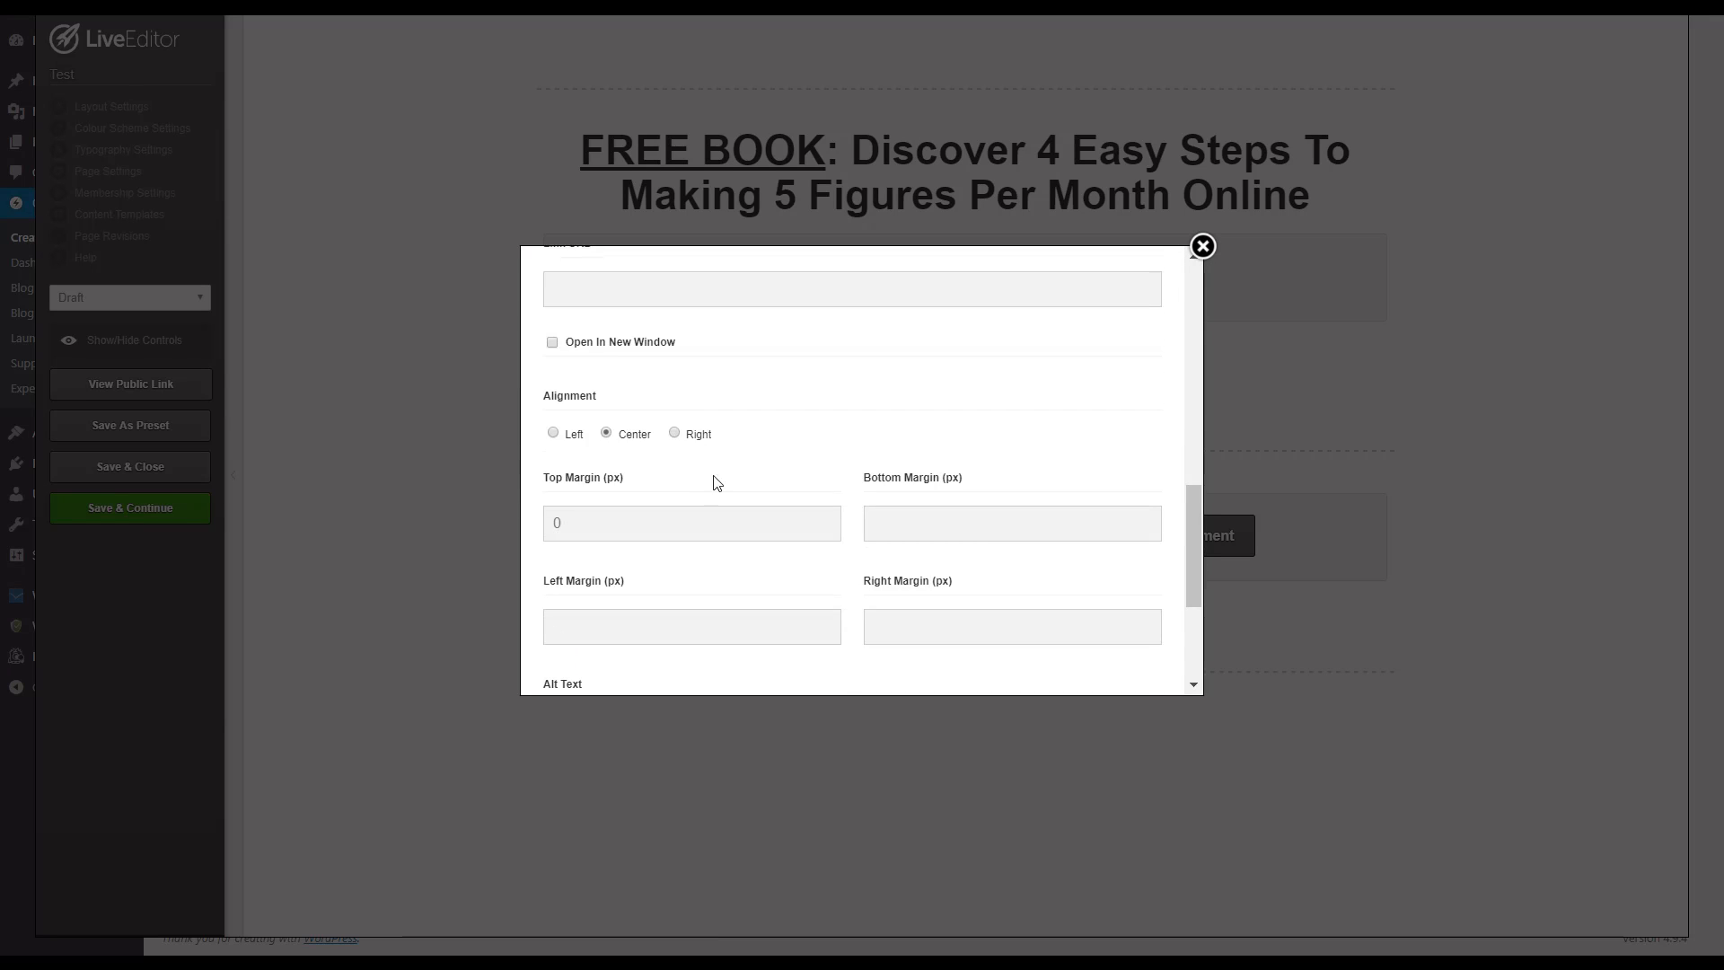
pyautogui.scroll(-3, 709, 458)
pyautogui.scroll(1, 1076, 539)
pyautogui.scroll(-1, 1109, 682)
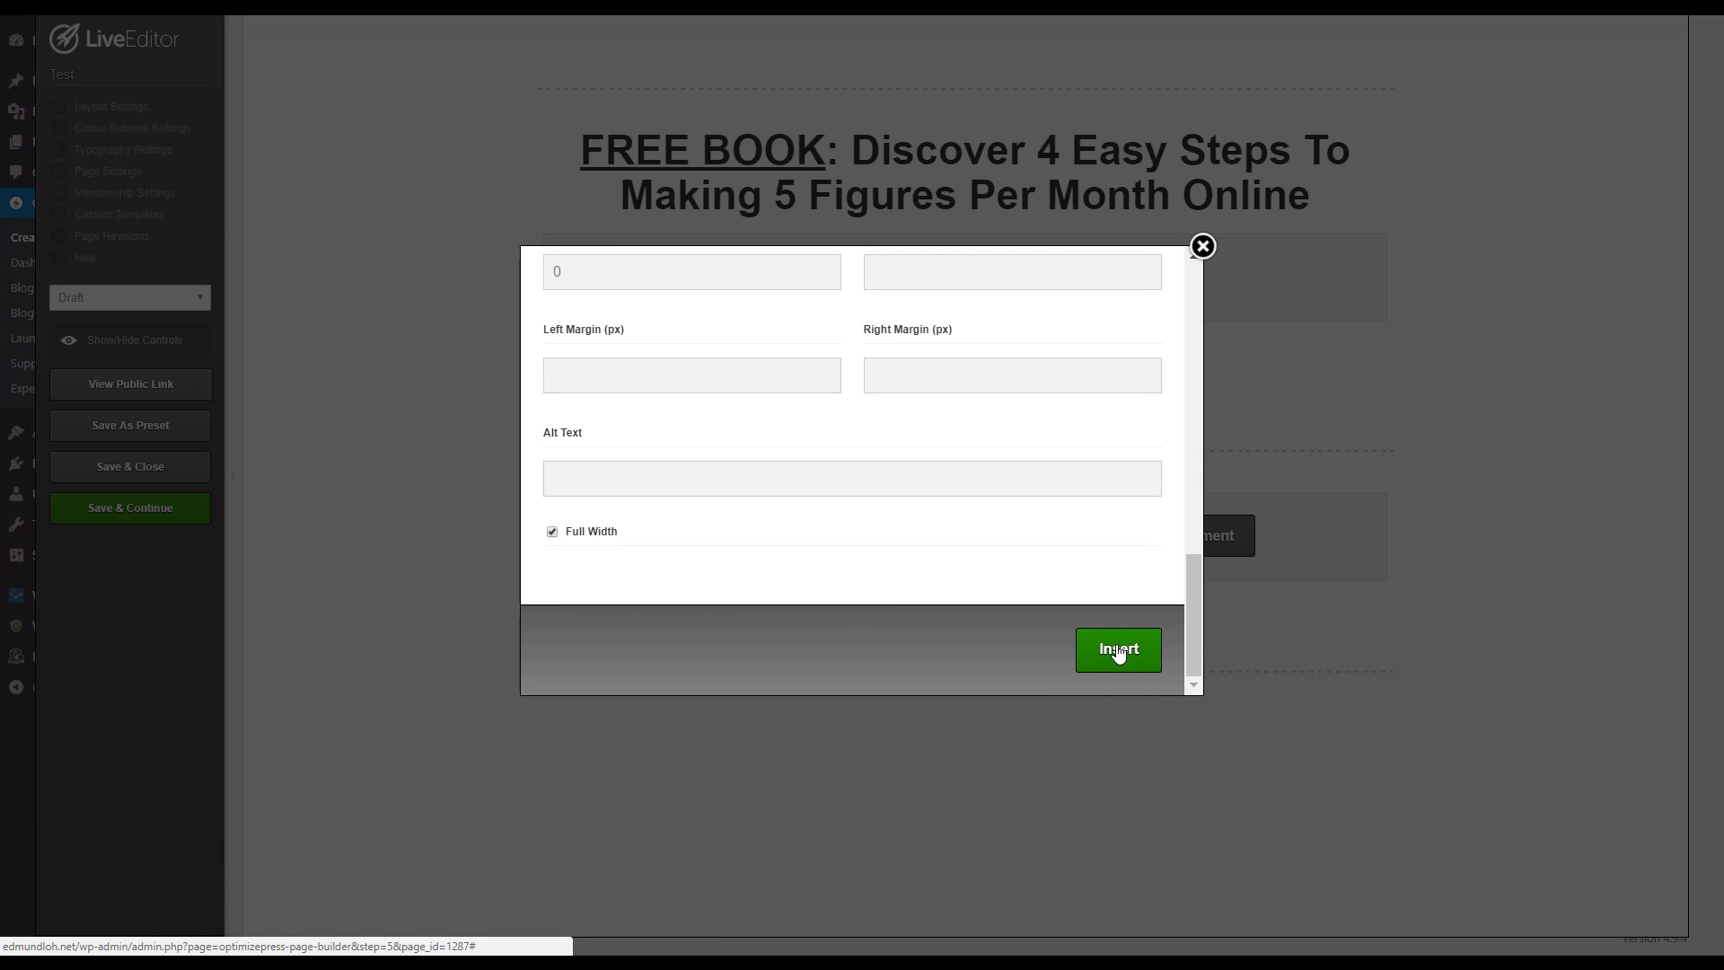
pyautogui.click(1118, 650)
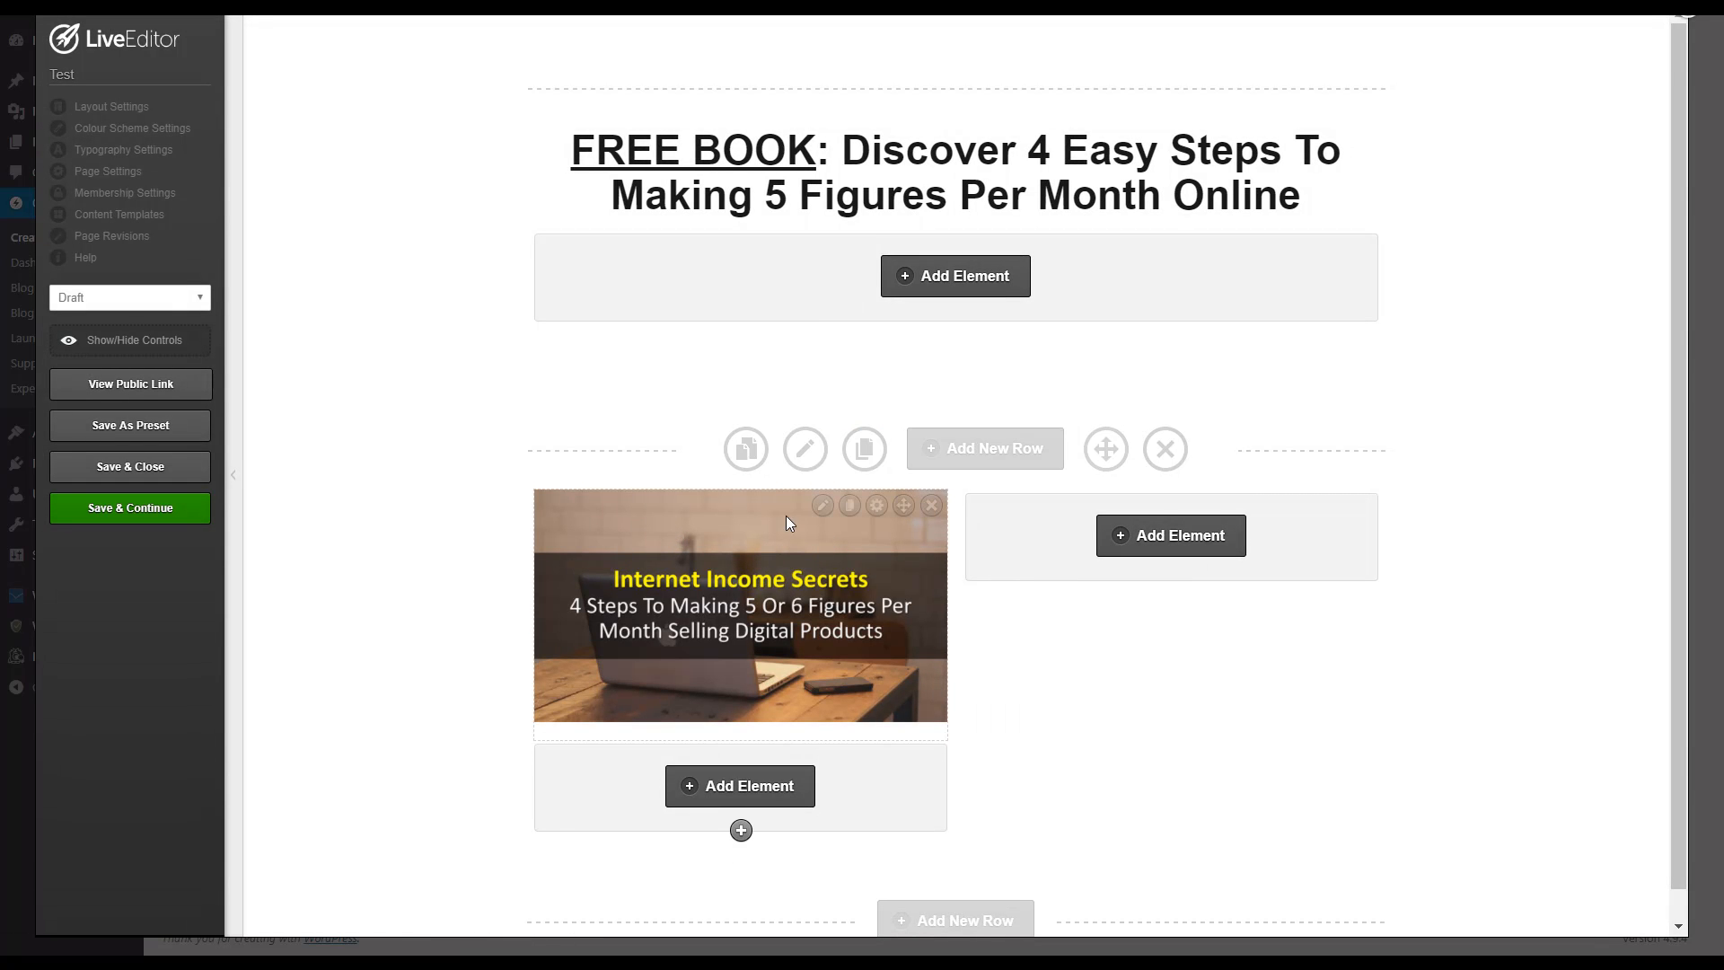
# Step: Add a Text Block element to the two-column row's second column and choose its style
pyautogui.click(1149, 539)
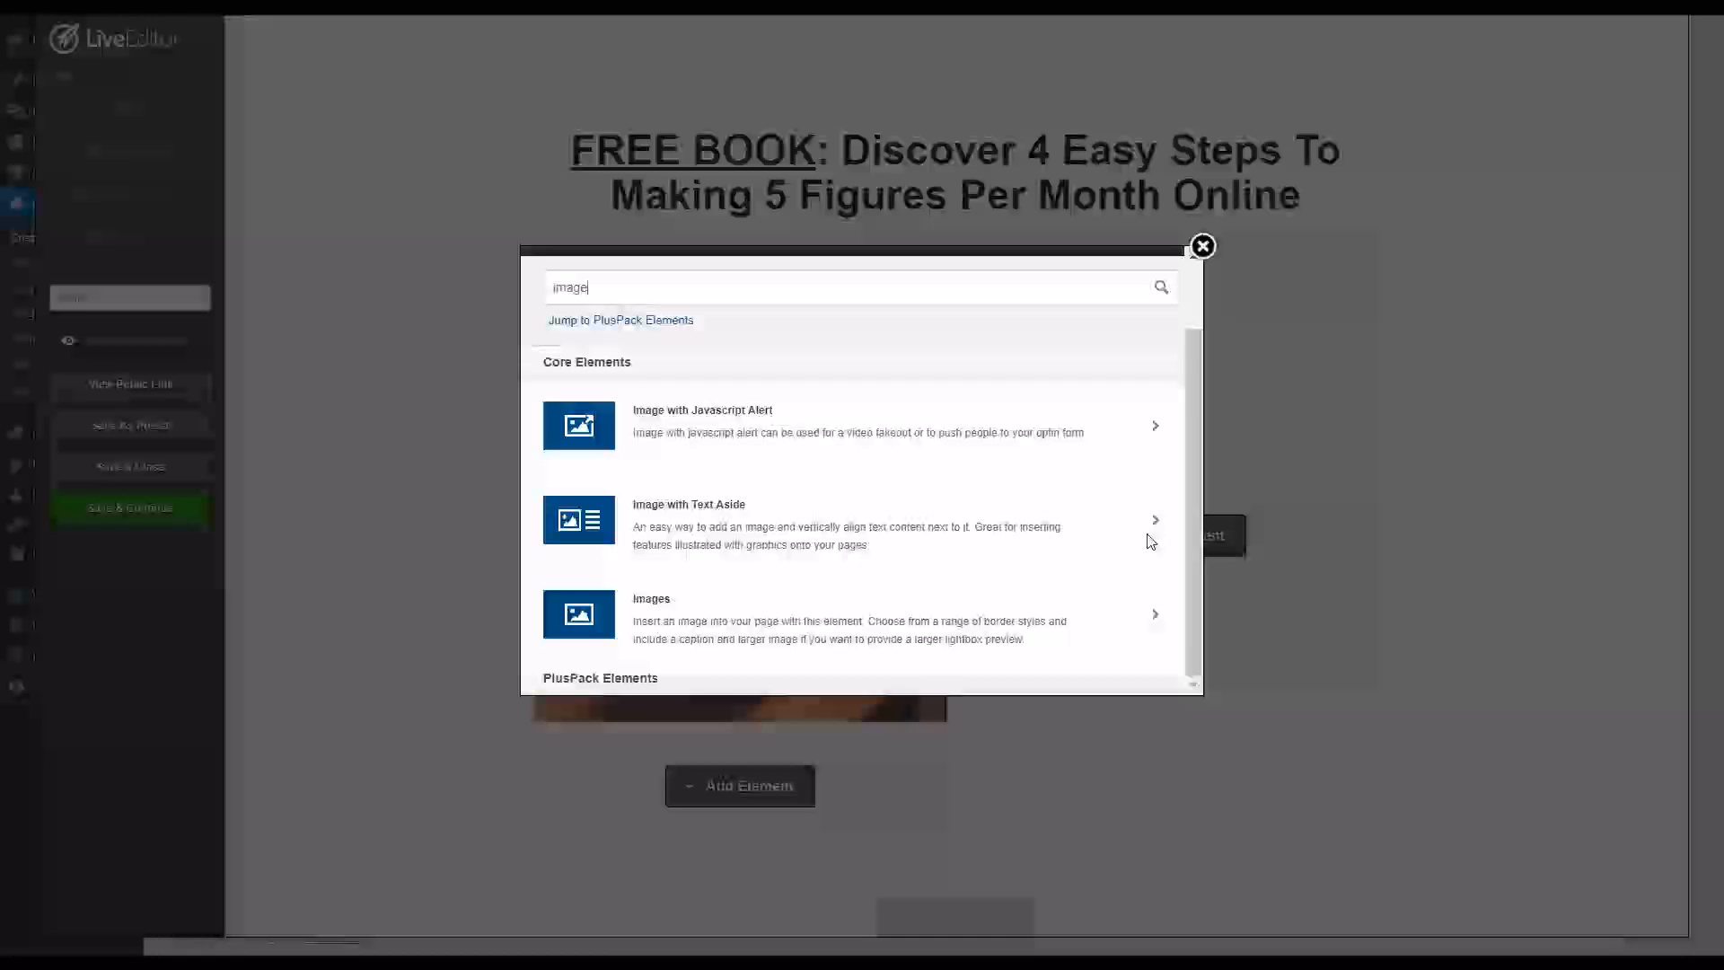
pyautogui.moveTo(697, 293); pyautogui.dragTo(508, 306)
pyautogui.write('text')
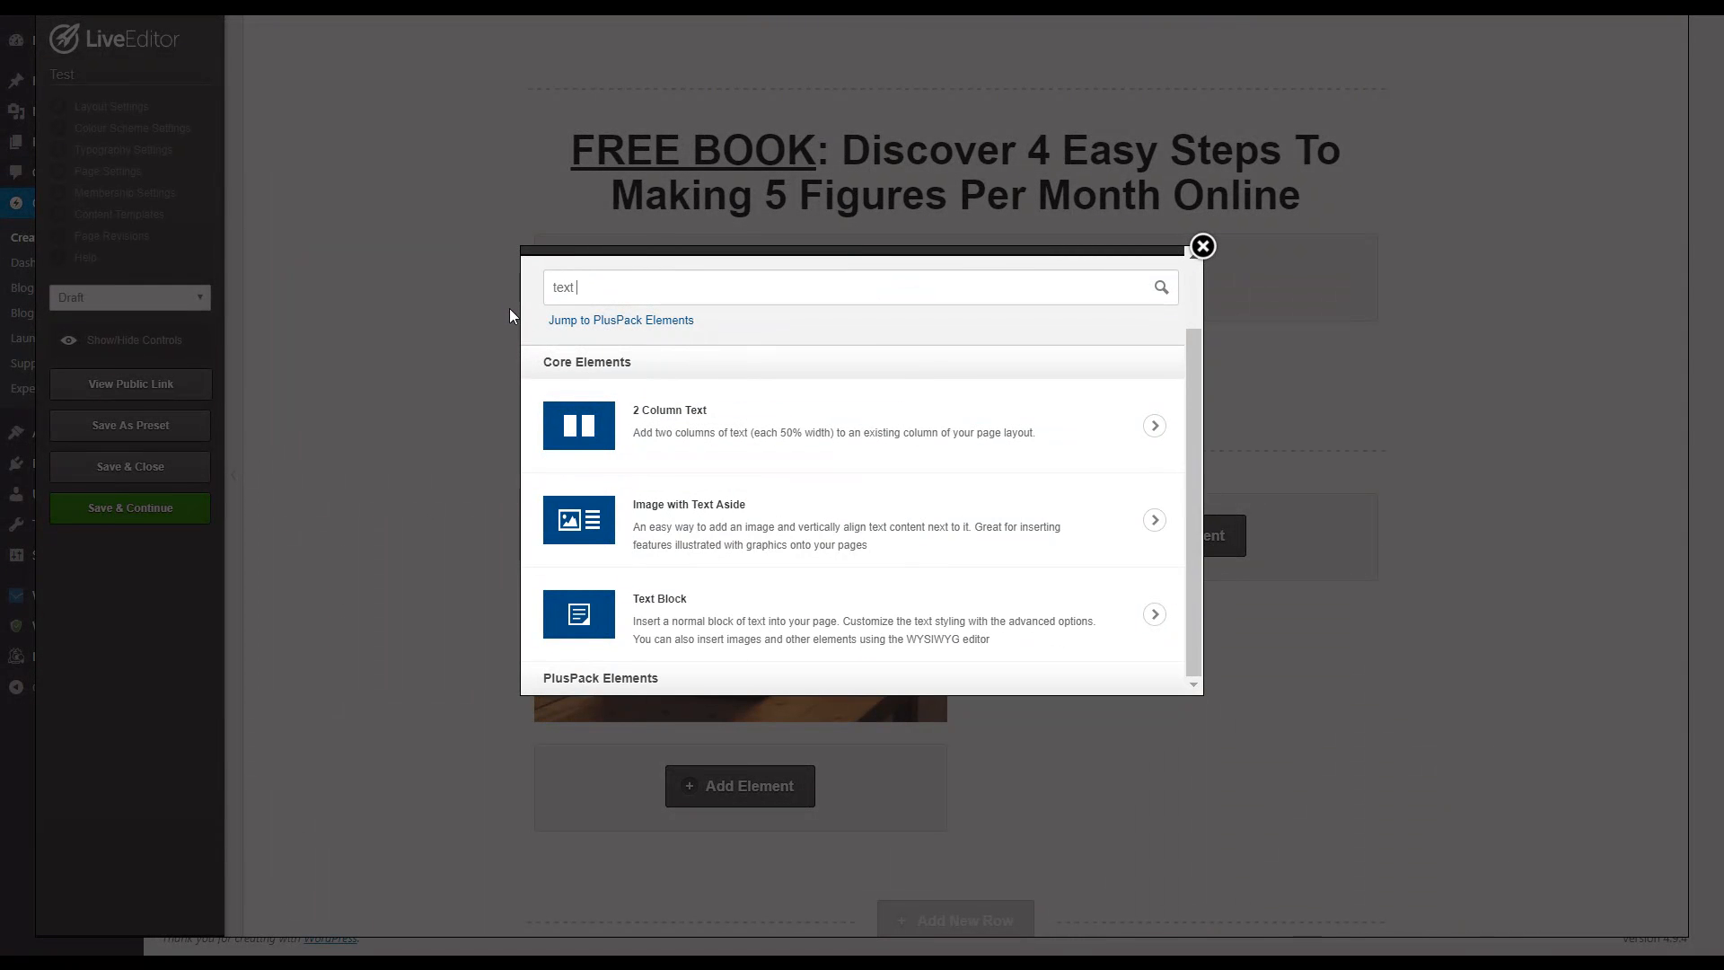
pyautogui.write(' b')
pyautogui.click(828, 490)
pyautogui.click(833, 467)
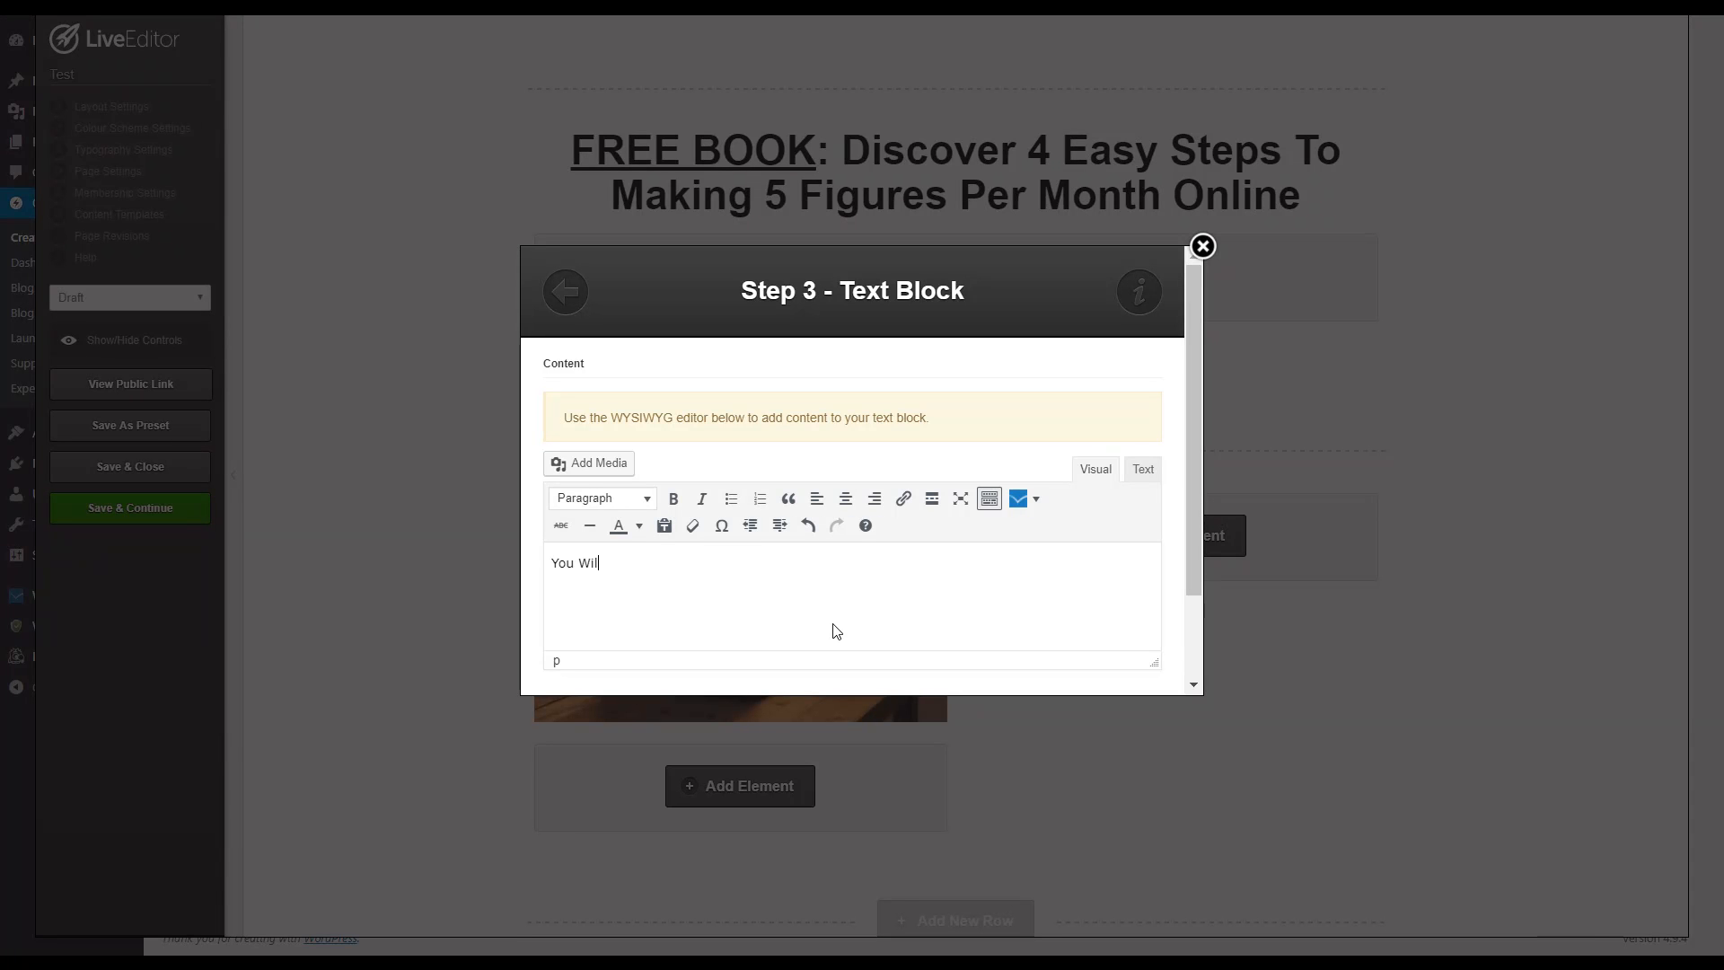
# Step: Write "You Will Discover..." in the text block, make it bold and insert the block
pyautogui.scroll(-2, 813, 594)
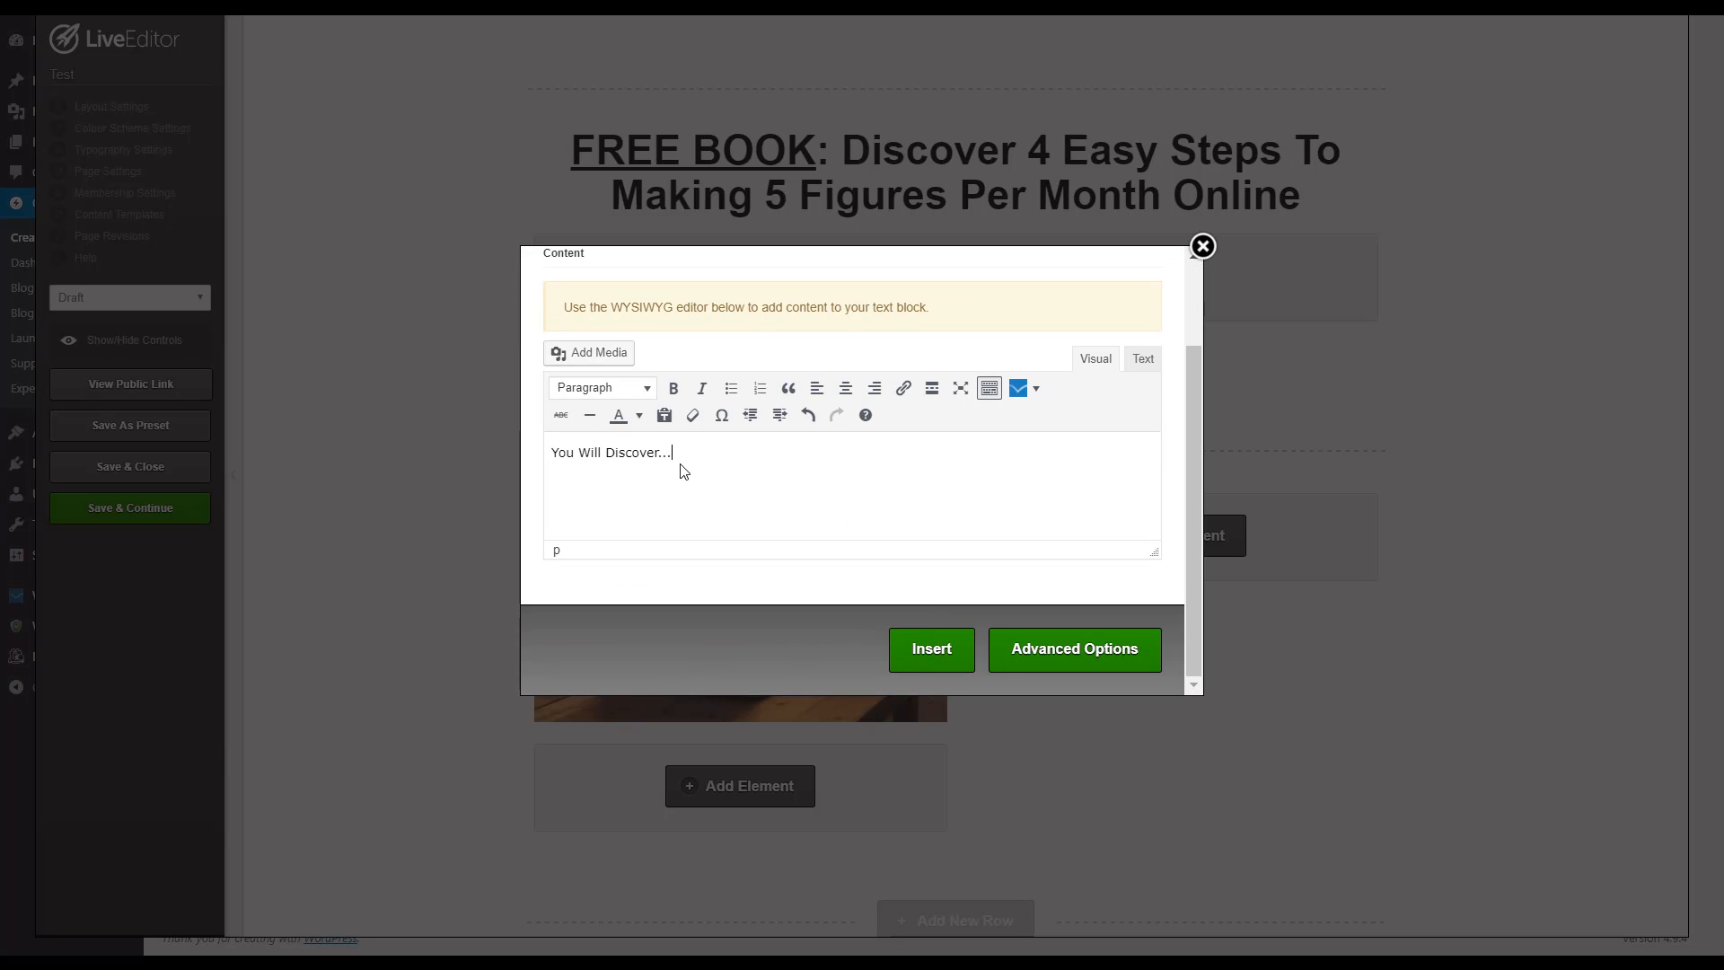
pyautogui.hotkey('ctrl', 'a')
pyautogui.click(673, 388)
pyautogui.click(724, 473)
pyautogui.click(922, 664)
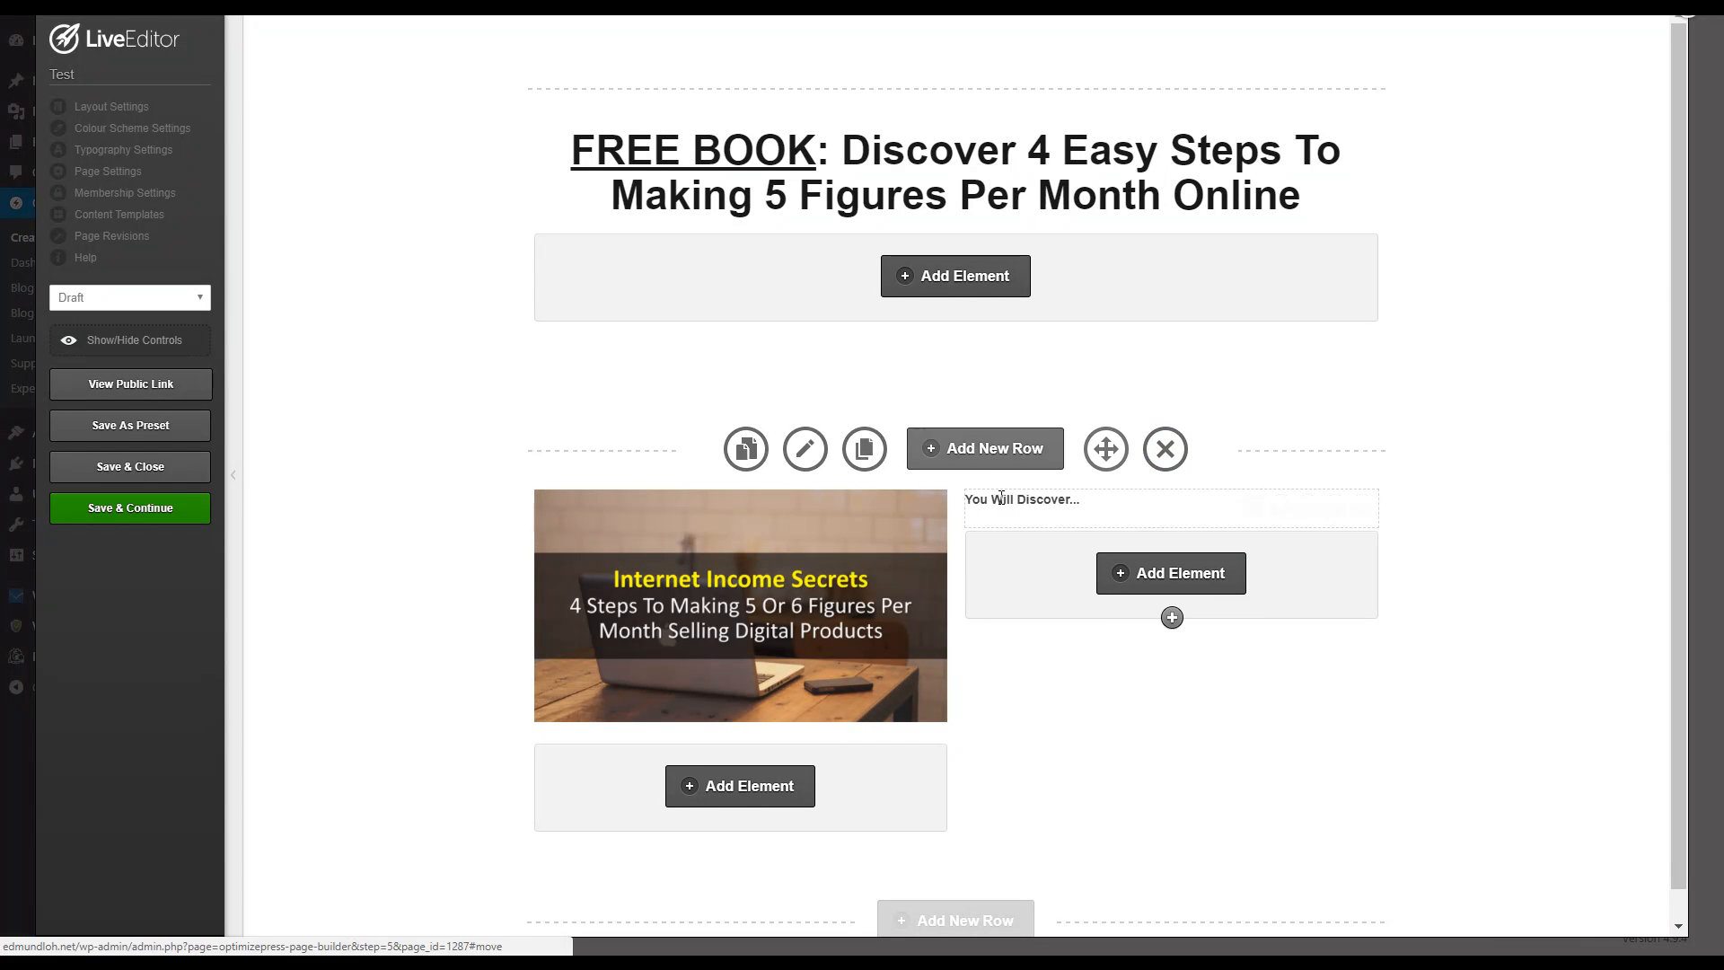
# Step: Add a Bullet Block element with the large-icon style below "You Will Discover..."
pyautogui.click(1124, 574)
pyautogui.moveTo(646, 365); pyautogui.dragTo(246, 379)
pyautogui.write('bullet')
pyautogui.click(769, 540)
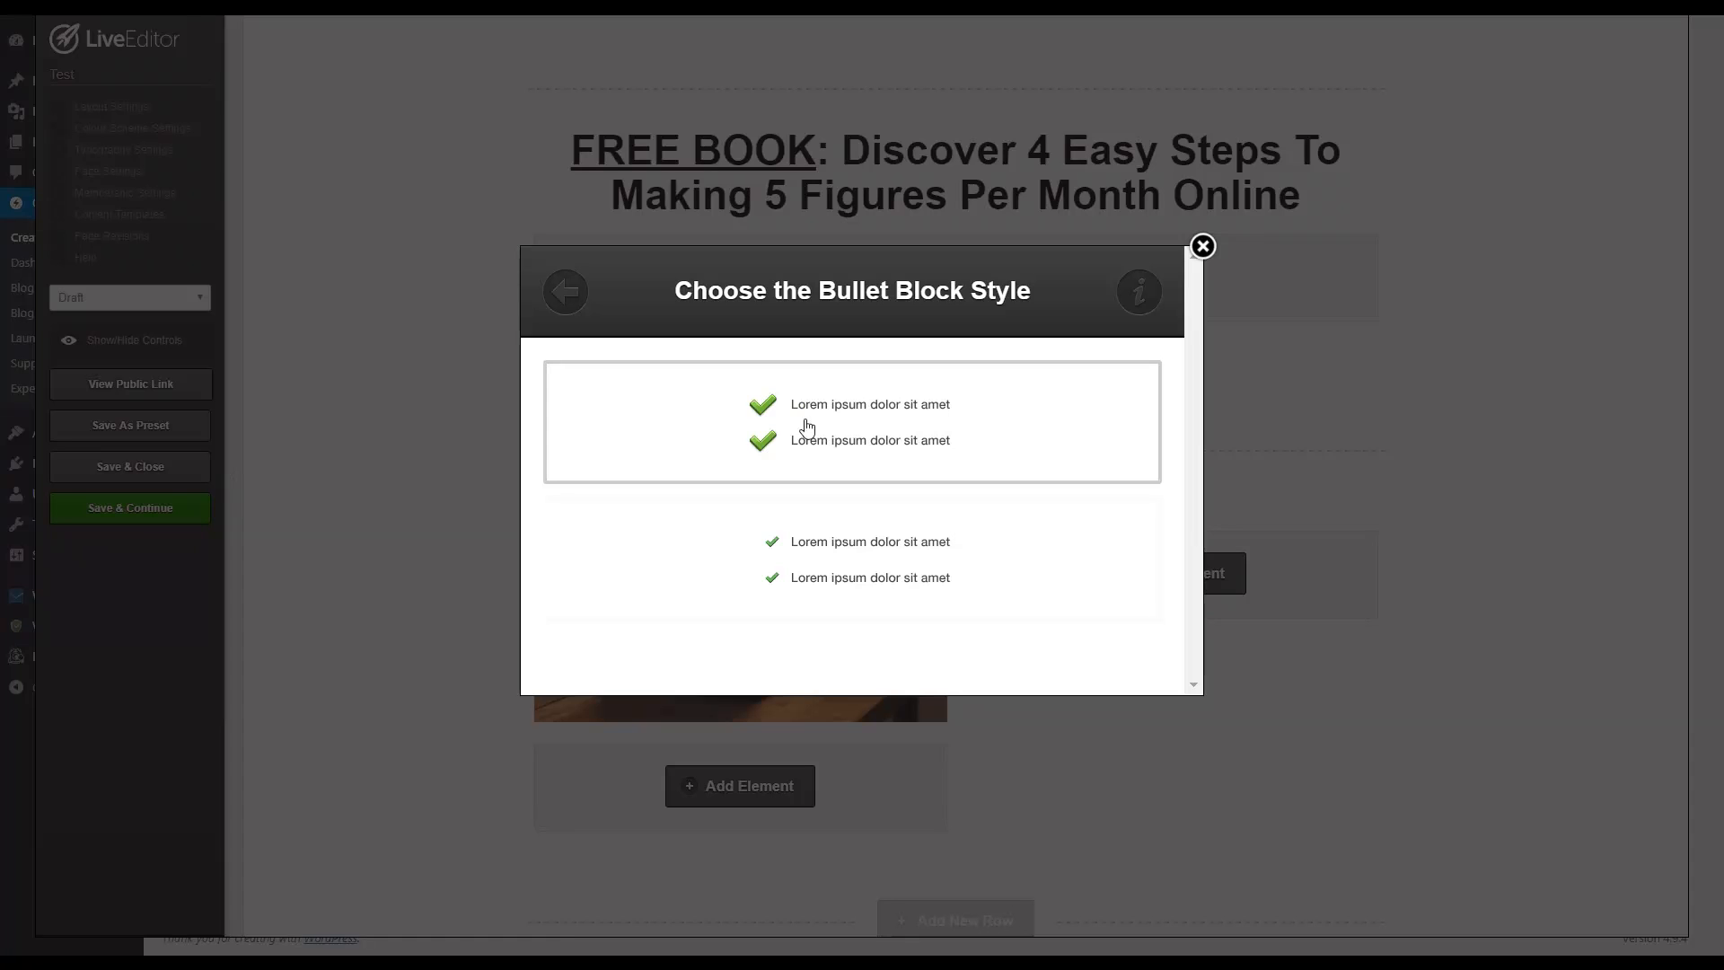
pyautogui.click(796, 446)
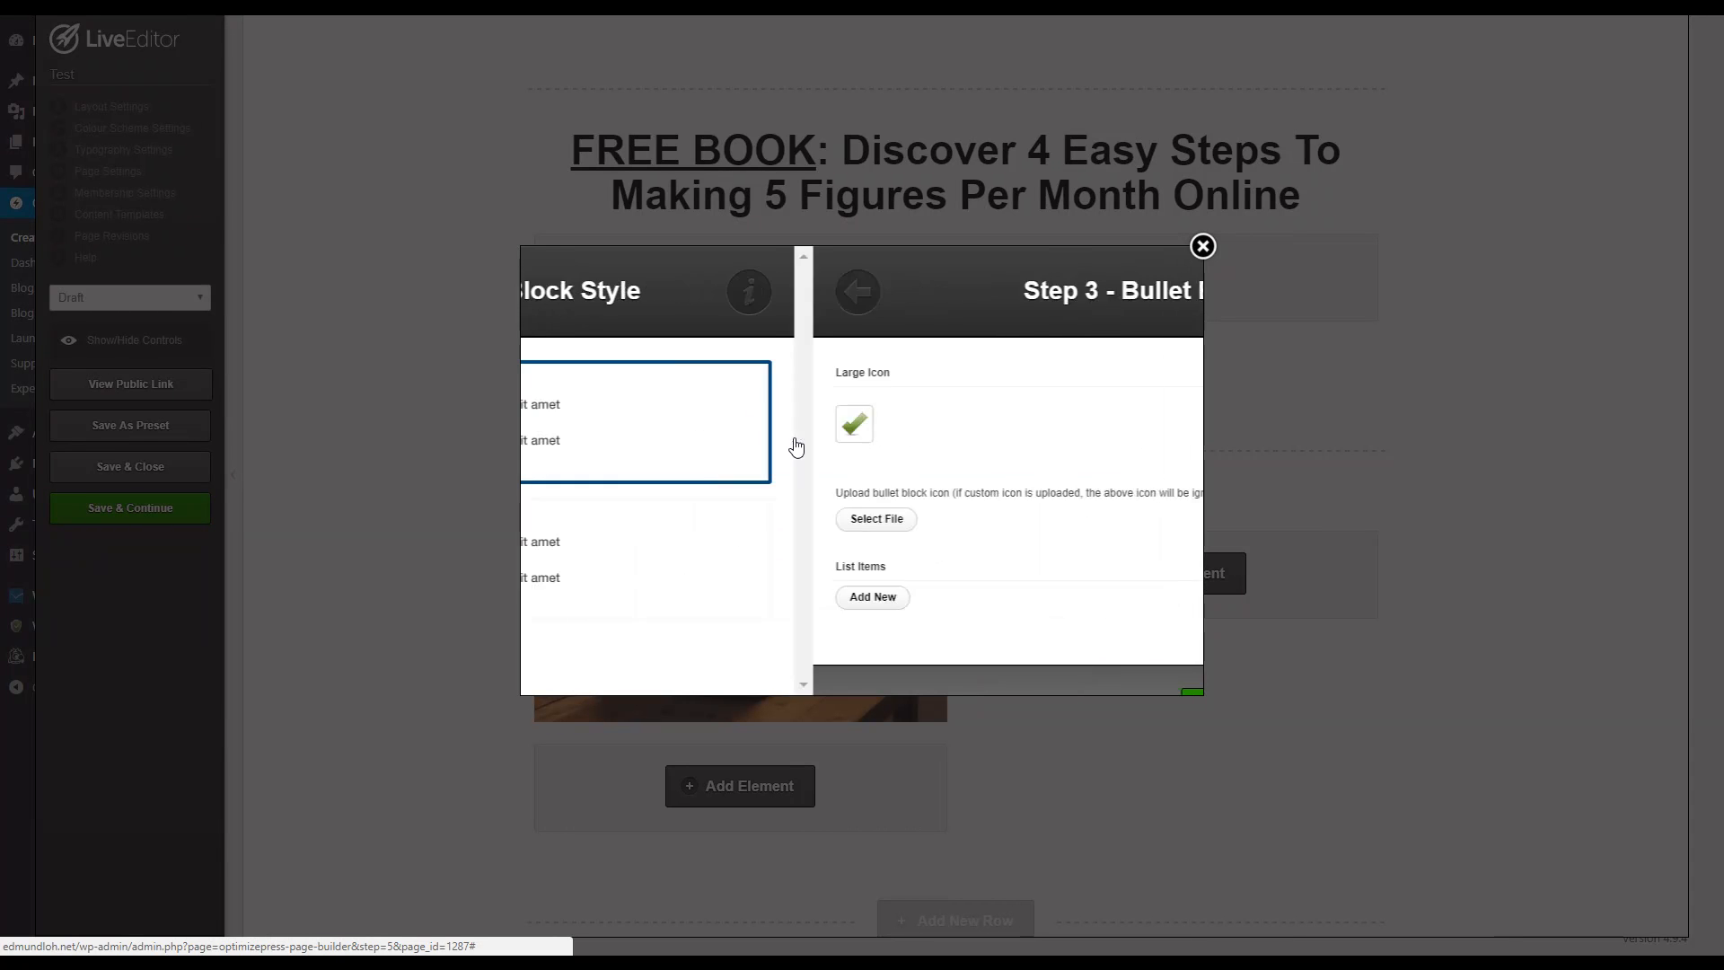
# Step: Change the bullet icon to the plain green check mark and create four empty list items
pyautogui.click(571, 443)
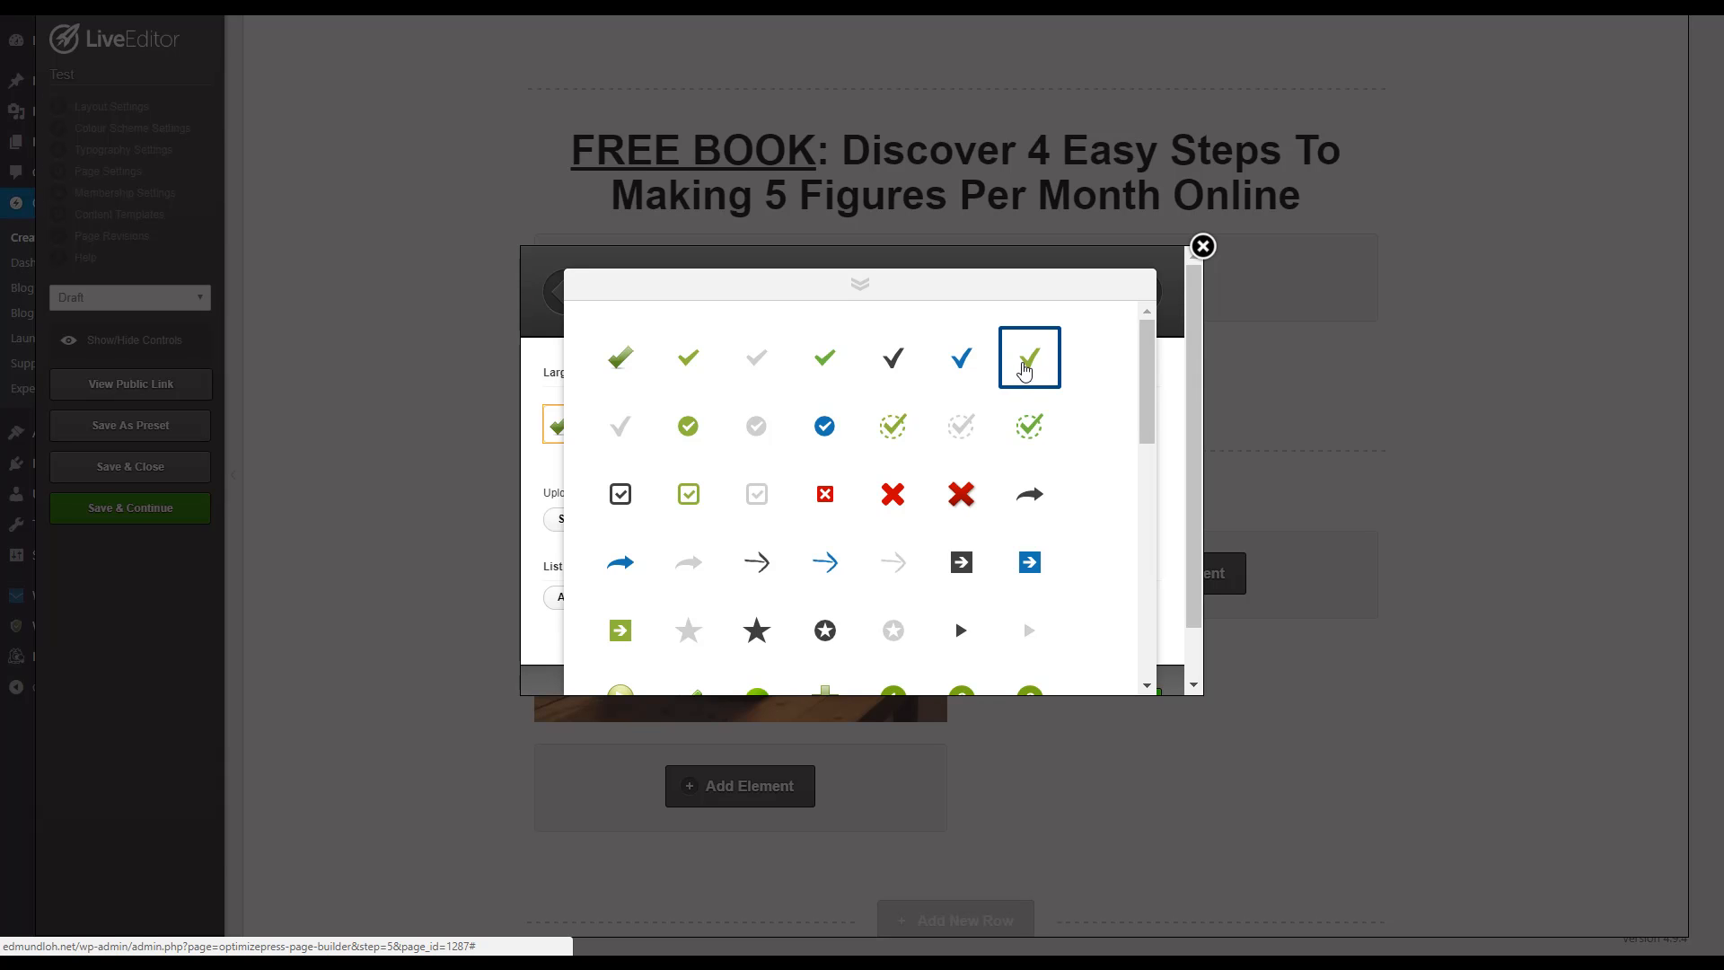
pyautogui.click(1024, 370)
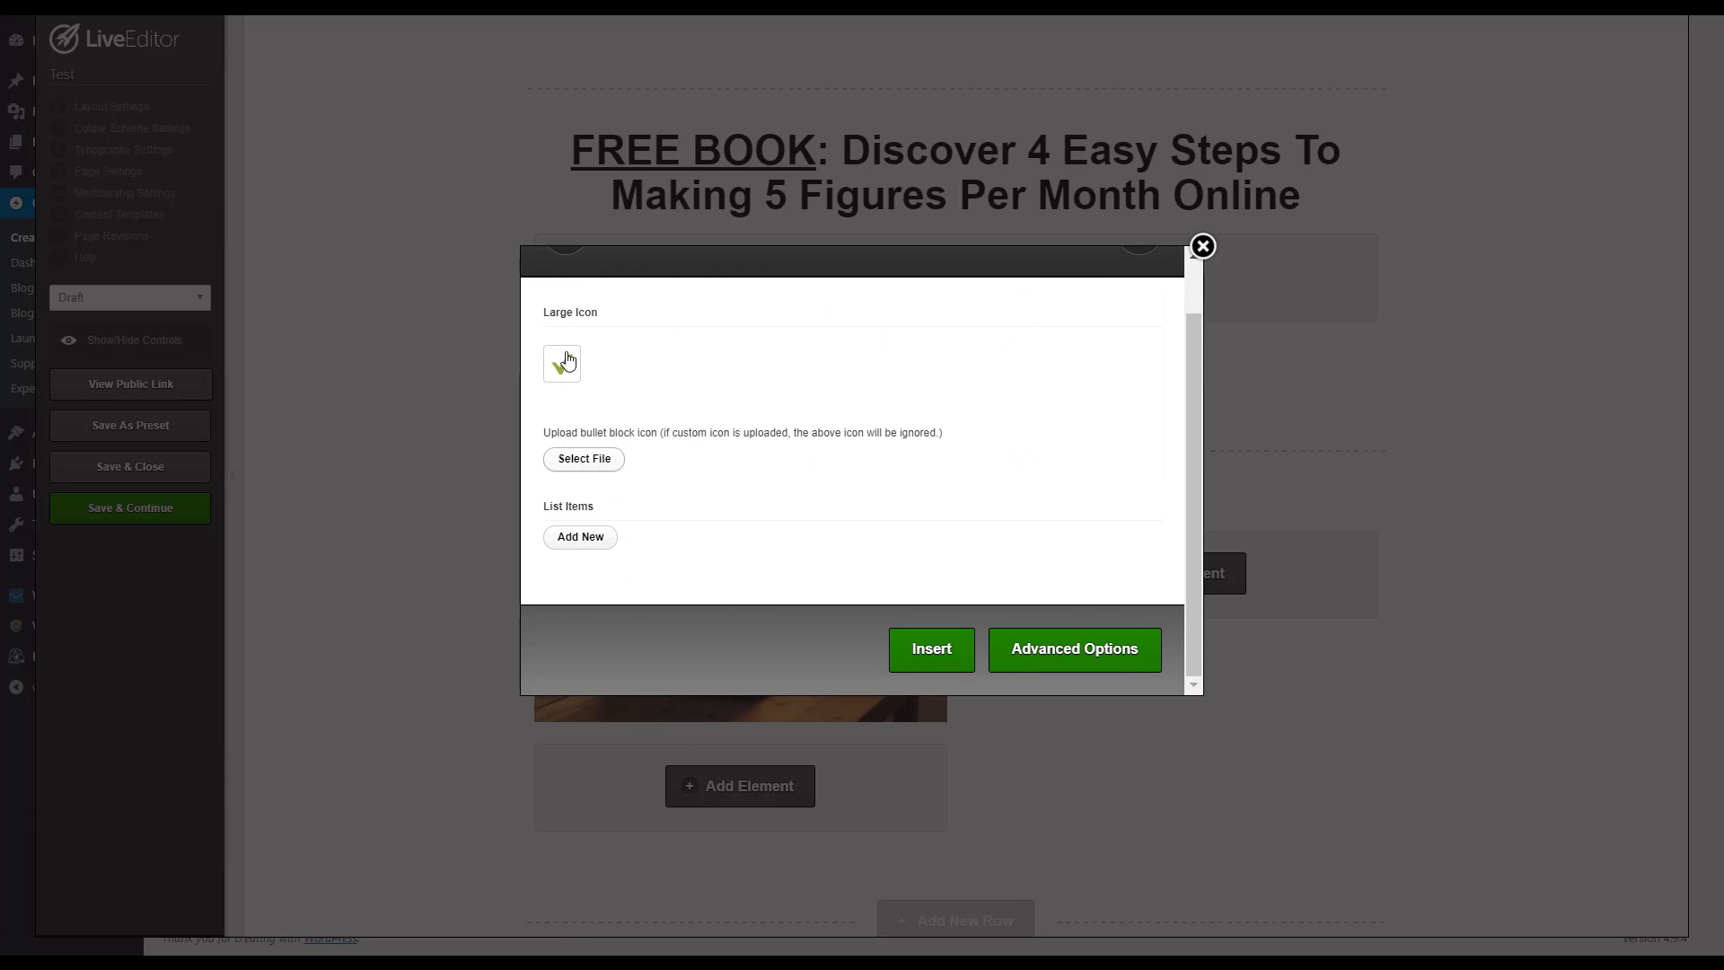
pyautogui.click(568, 538)
pyautogui.click(589, 604)
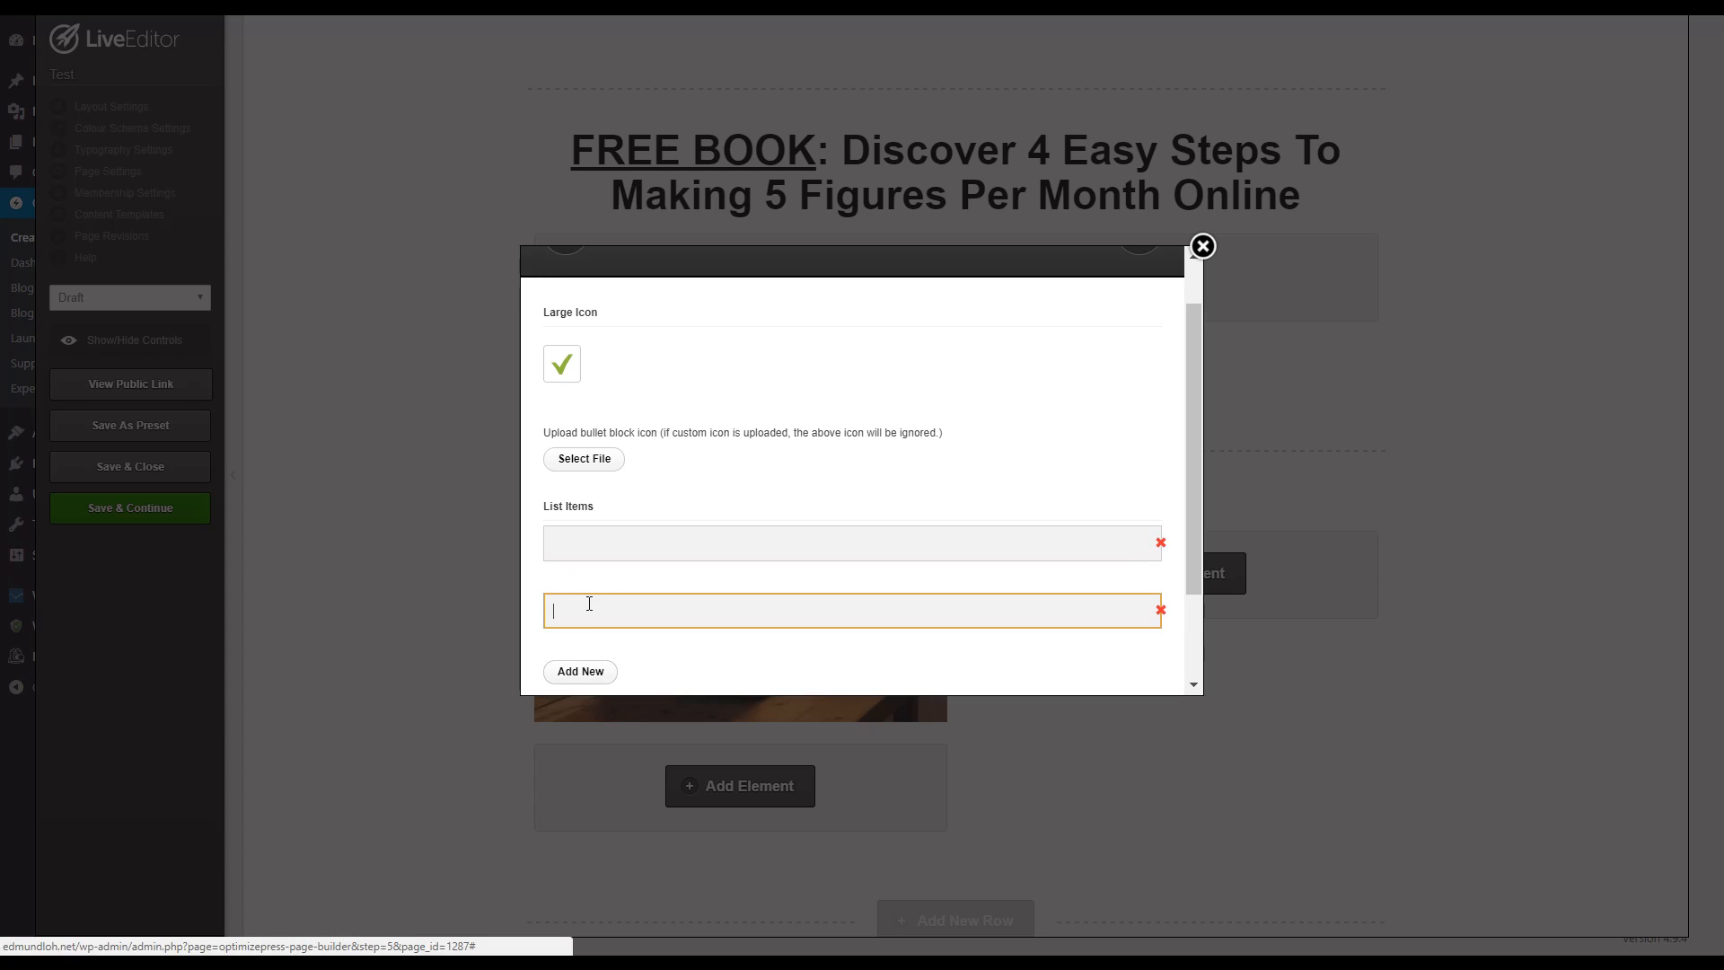
pyautogui.scroll(1, 591, 636)
pyautogui.scroll(-2, 592, 637)
pyautogui.click(578, 553)
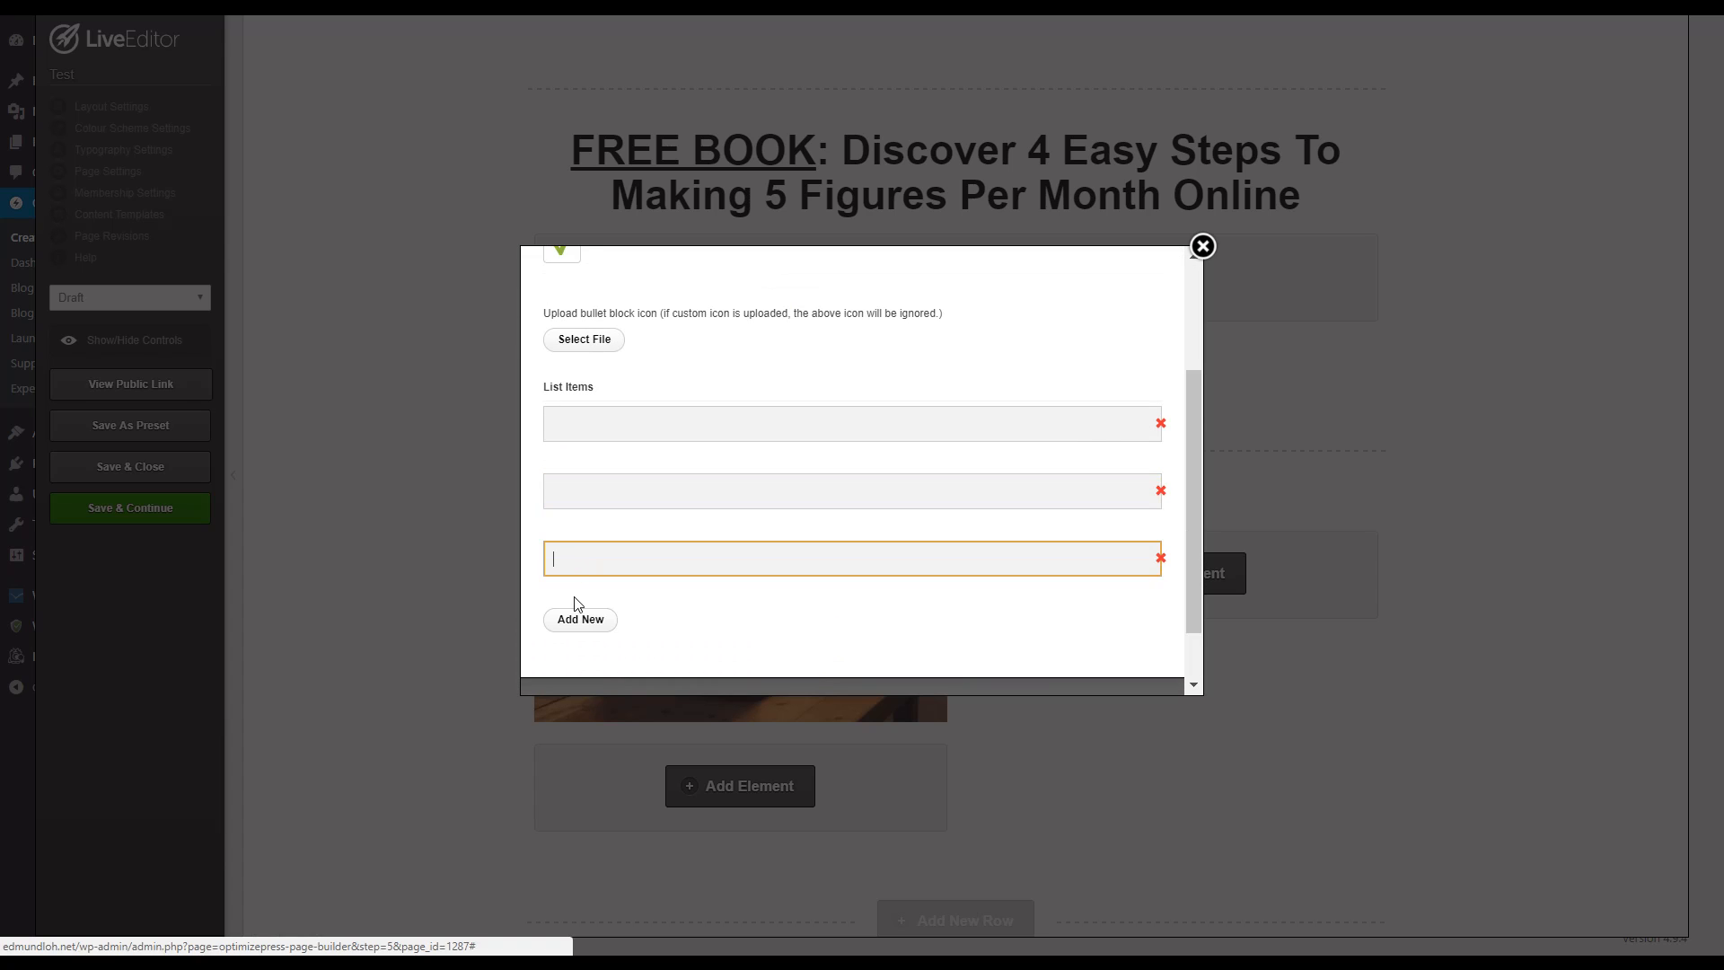
pyautogui.click(577, 627)
# Step: Fill the first list item with "4 simple, easy-to-follow steps to creating a 5 figure per month Internet Business"
pyautogui.click(625, 423)
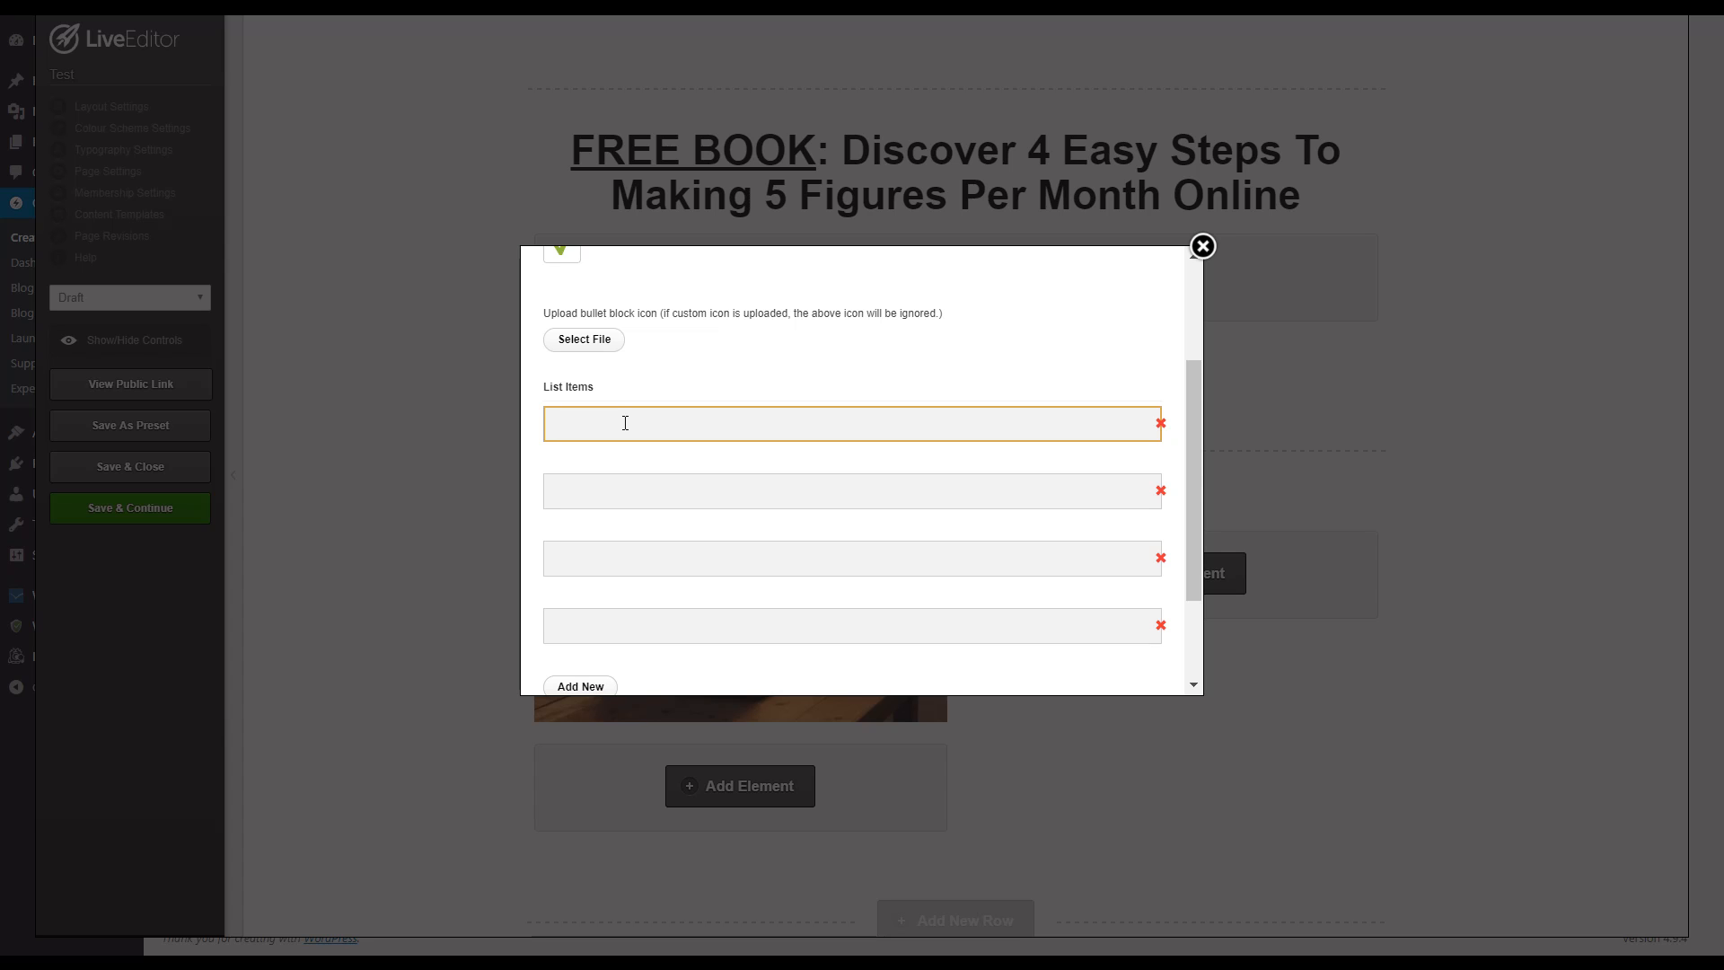
pyautogui.write('Th')
pyautogui.write('simple, easy-t')
pyautogui.write('o-follow steps to creating a ')
pyautogui.write('5 figure pe')
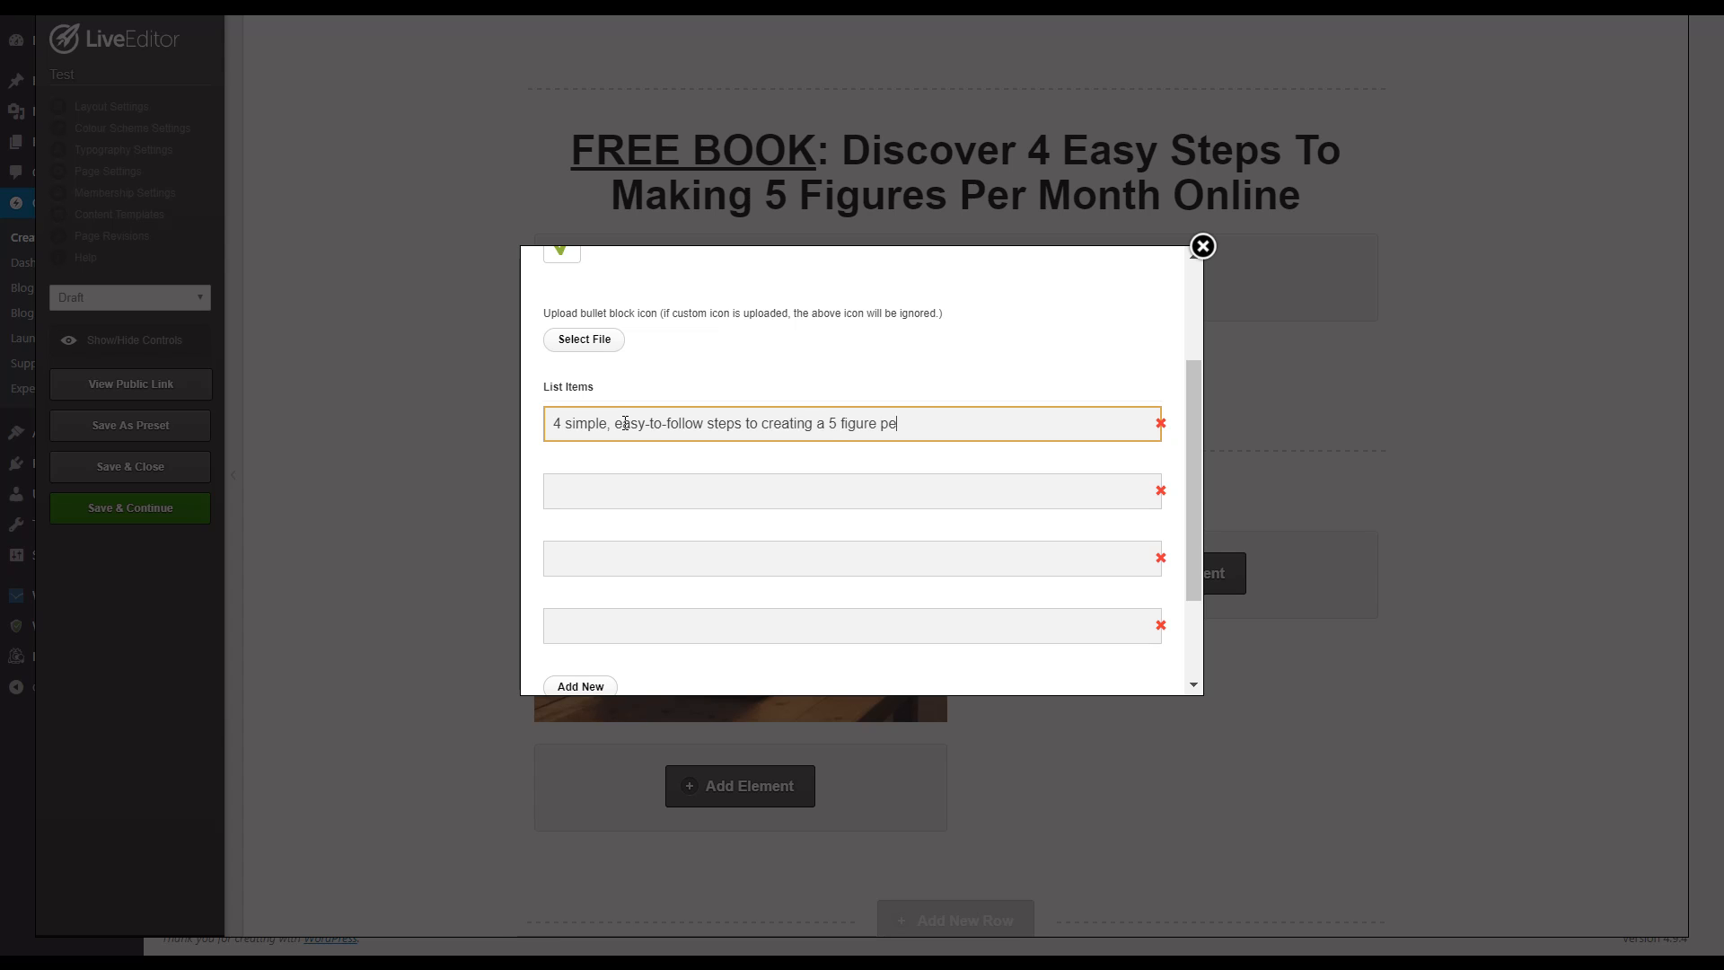
pyautogui.write('r month Internet Business')
pyautogui.press('Tab')
# Step: Fill the second list item with "The #1 little known secret to doubling your profits within the next 48 hours"
pyautogui.click(690, 491)
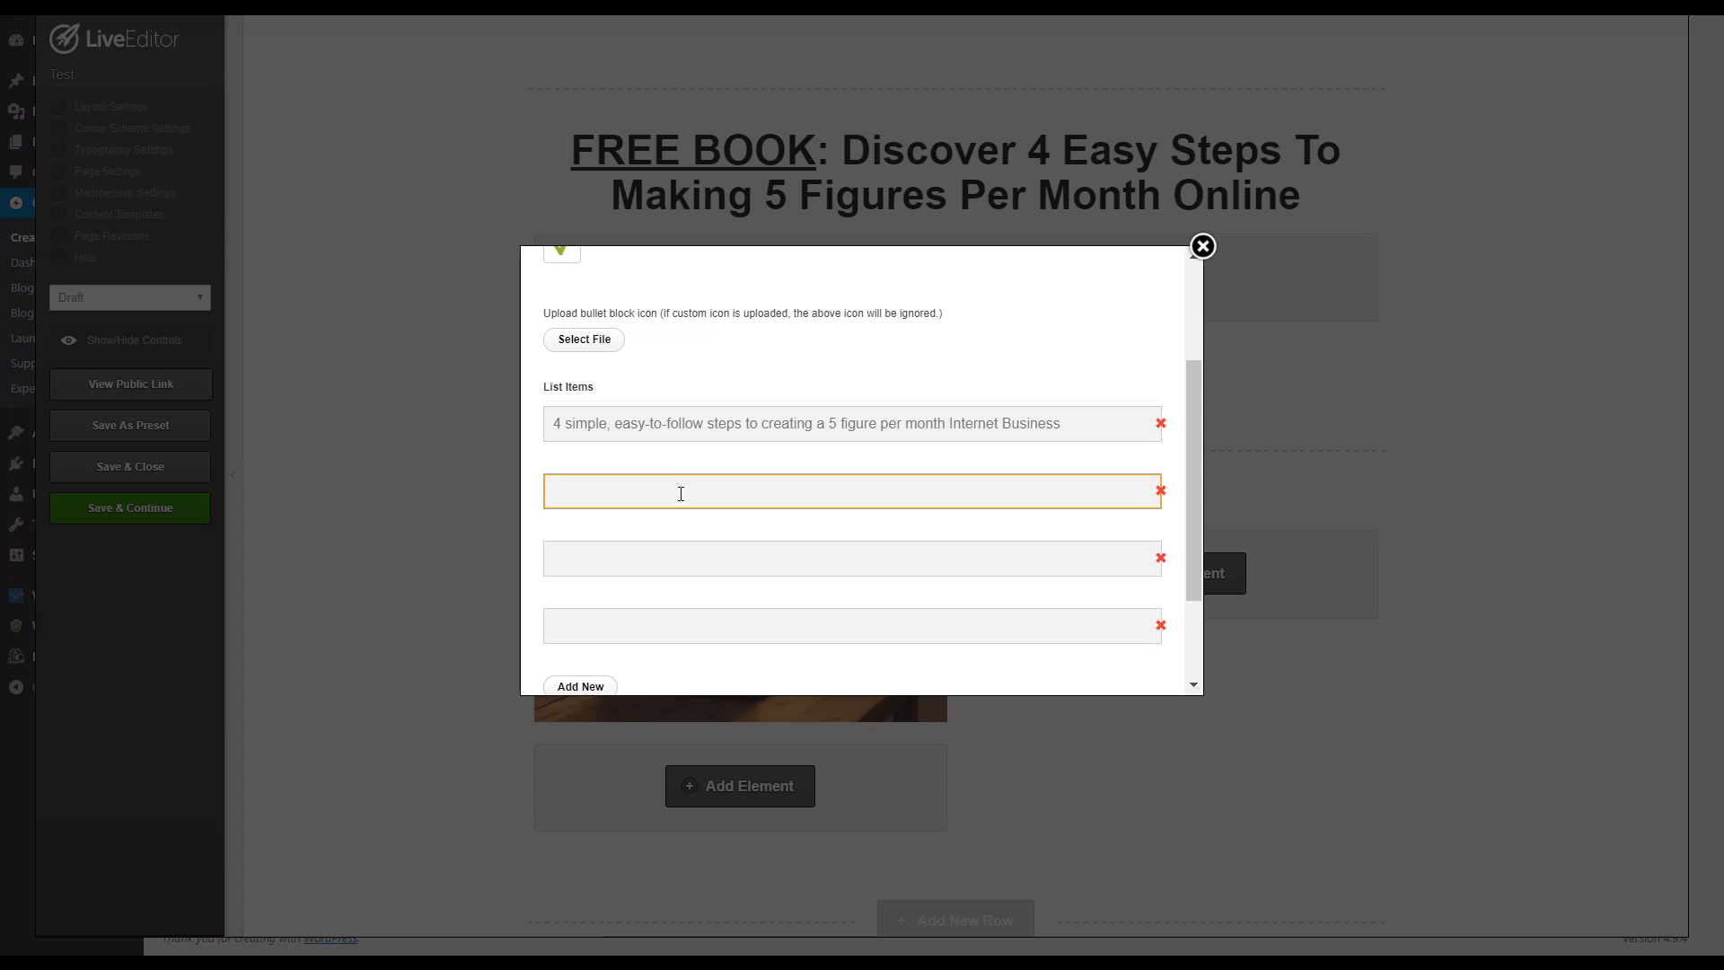
pyautogui.write('The ')
pyautogui.write('#1 little known')
pyautogui.write(' secret to')
pyautogui.press('BackSpace')
pyautogui.write('to doubli')
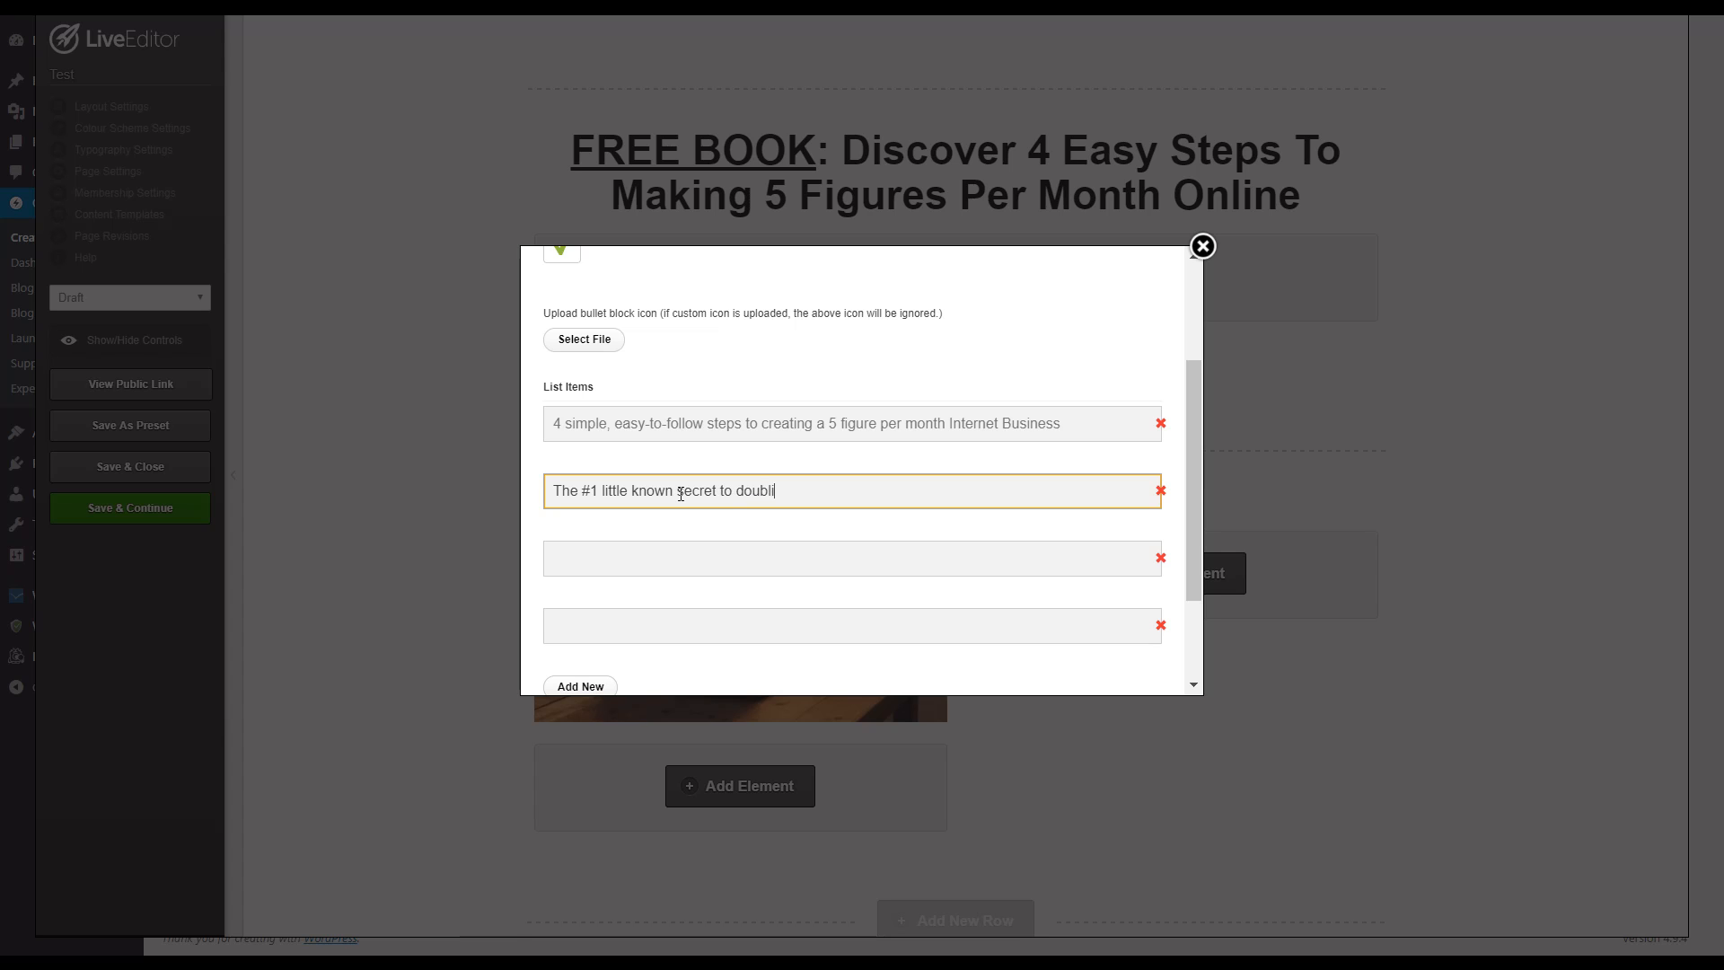
pyautogui.write('ng your profits within the next 48 hours')
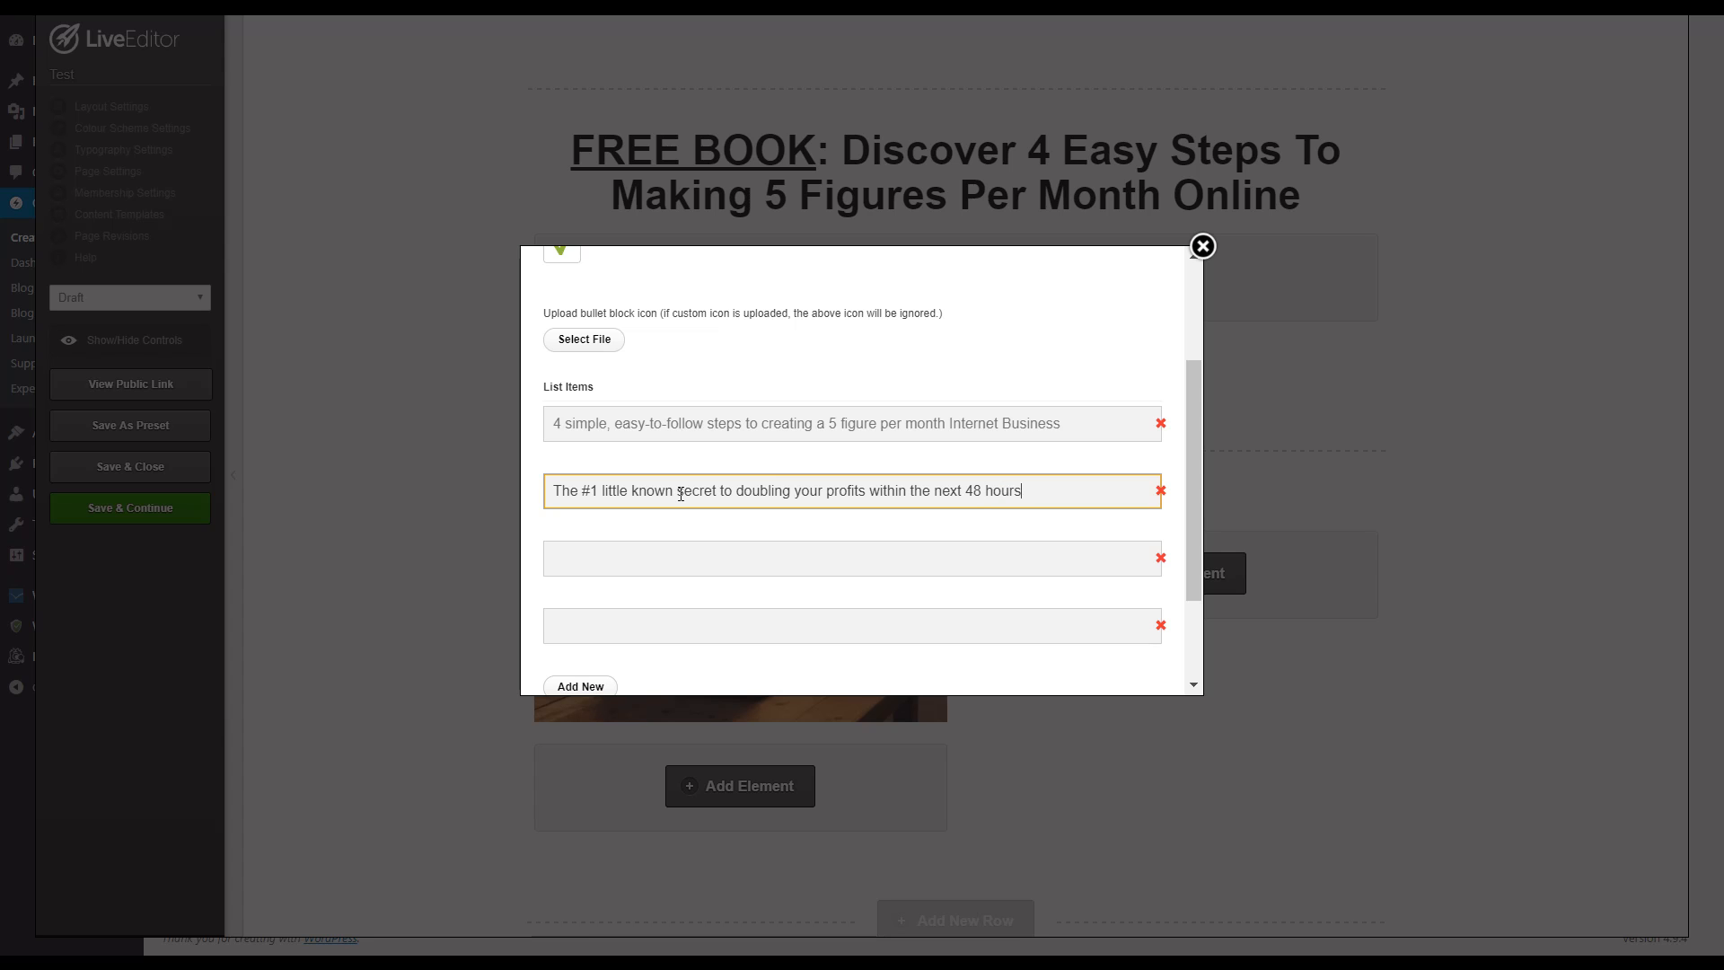
# Step: Complete the list with a newbie-mistake bullet, an evergreen-leads bullet and "And much, much more...", and insert the bullet block
pyautogui.click(698, 571)
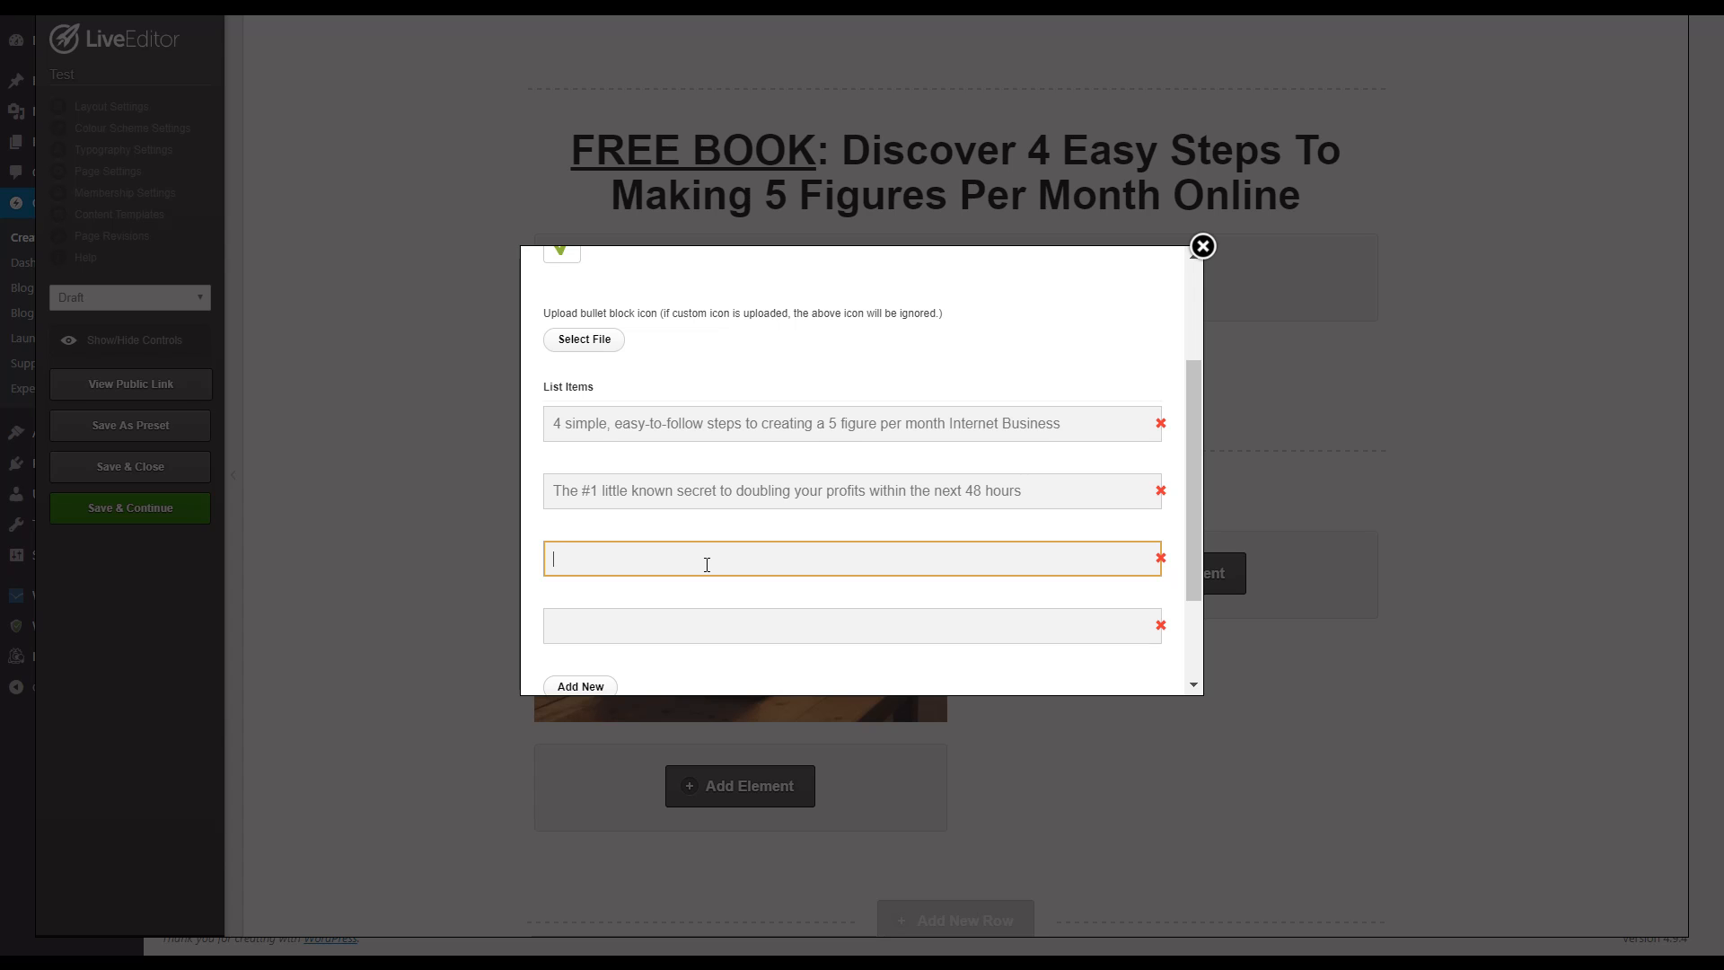
pyautogui.write('more...')
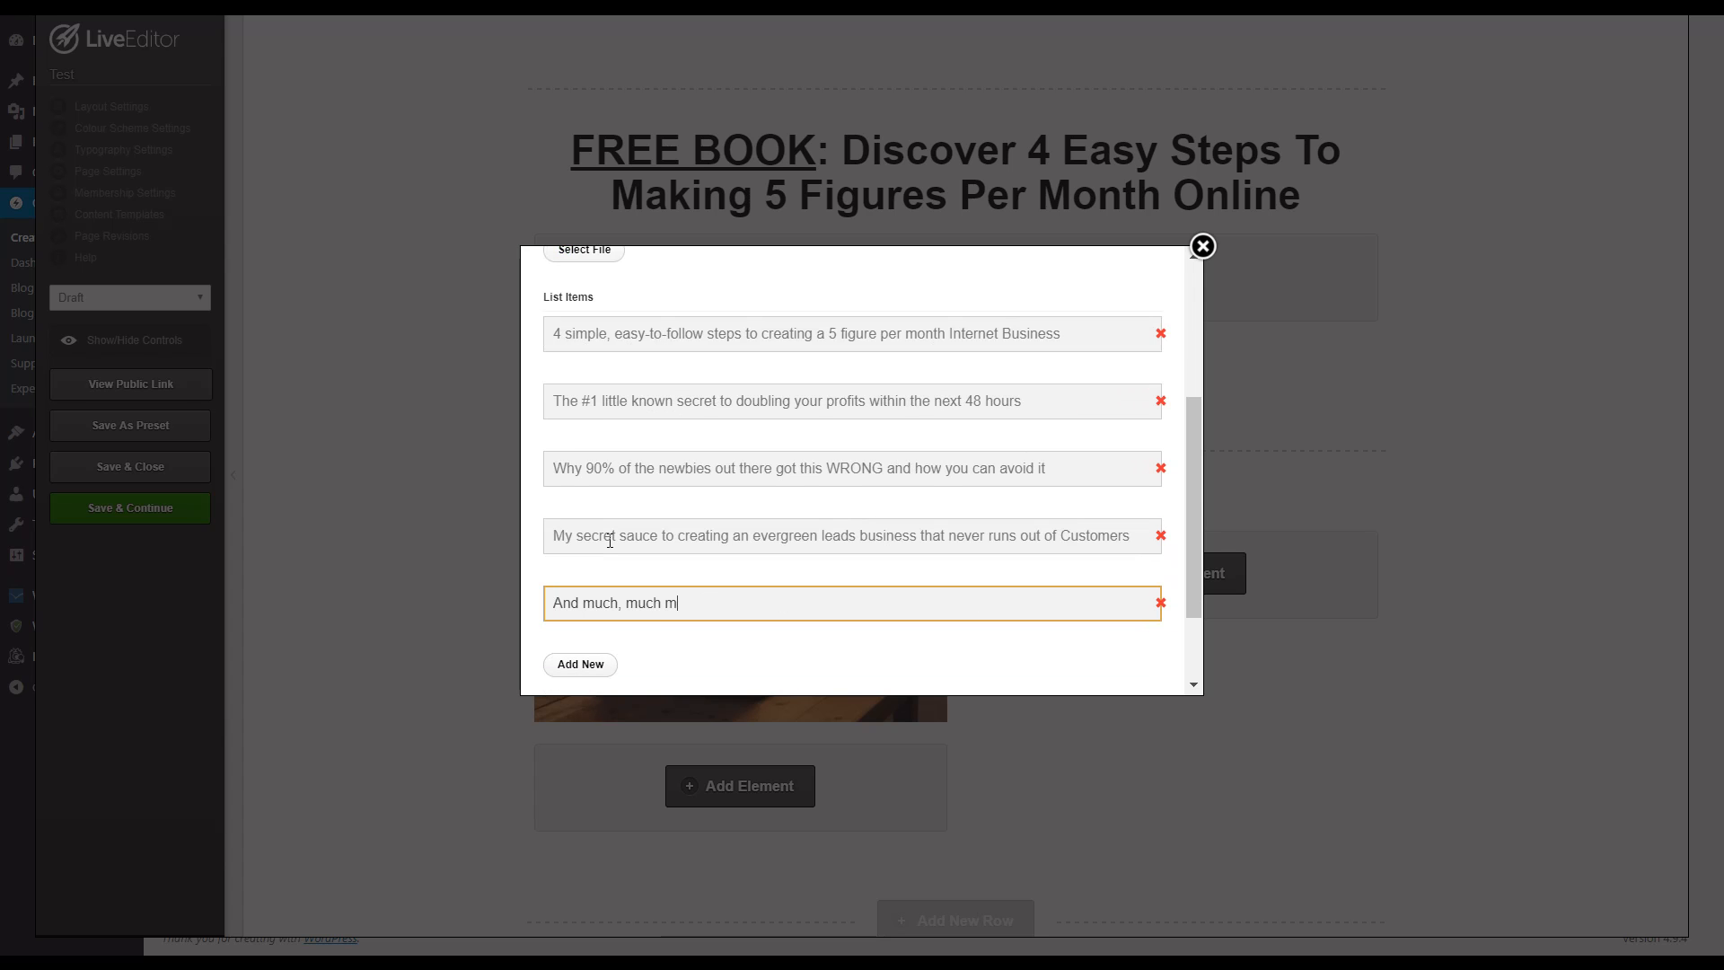
pyautogui.scroll(-2, 720, 339)
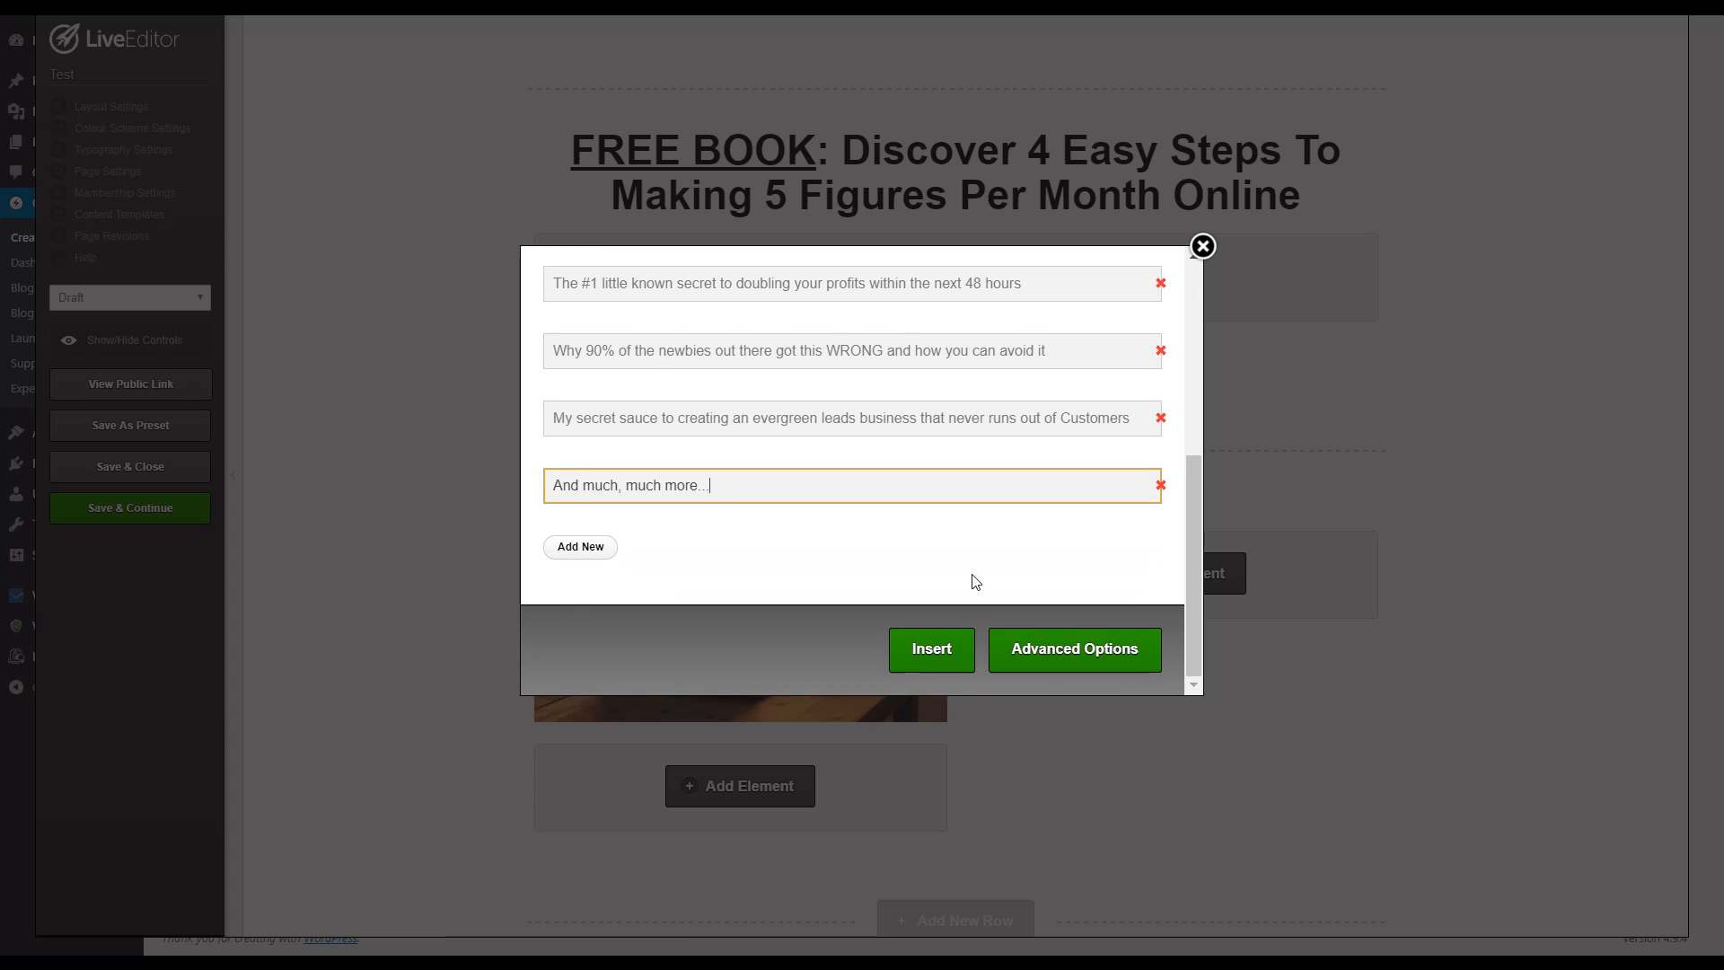
pyautogui.click(931, 647)
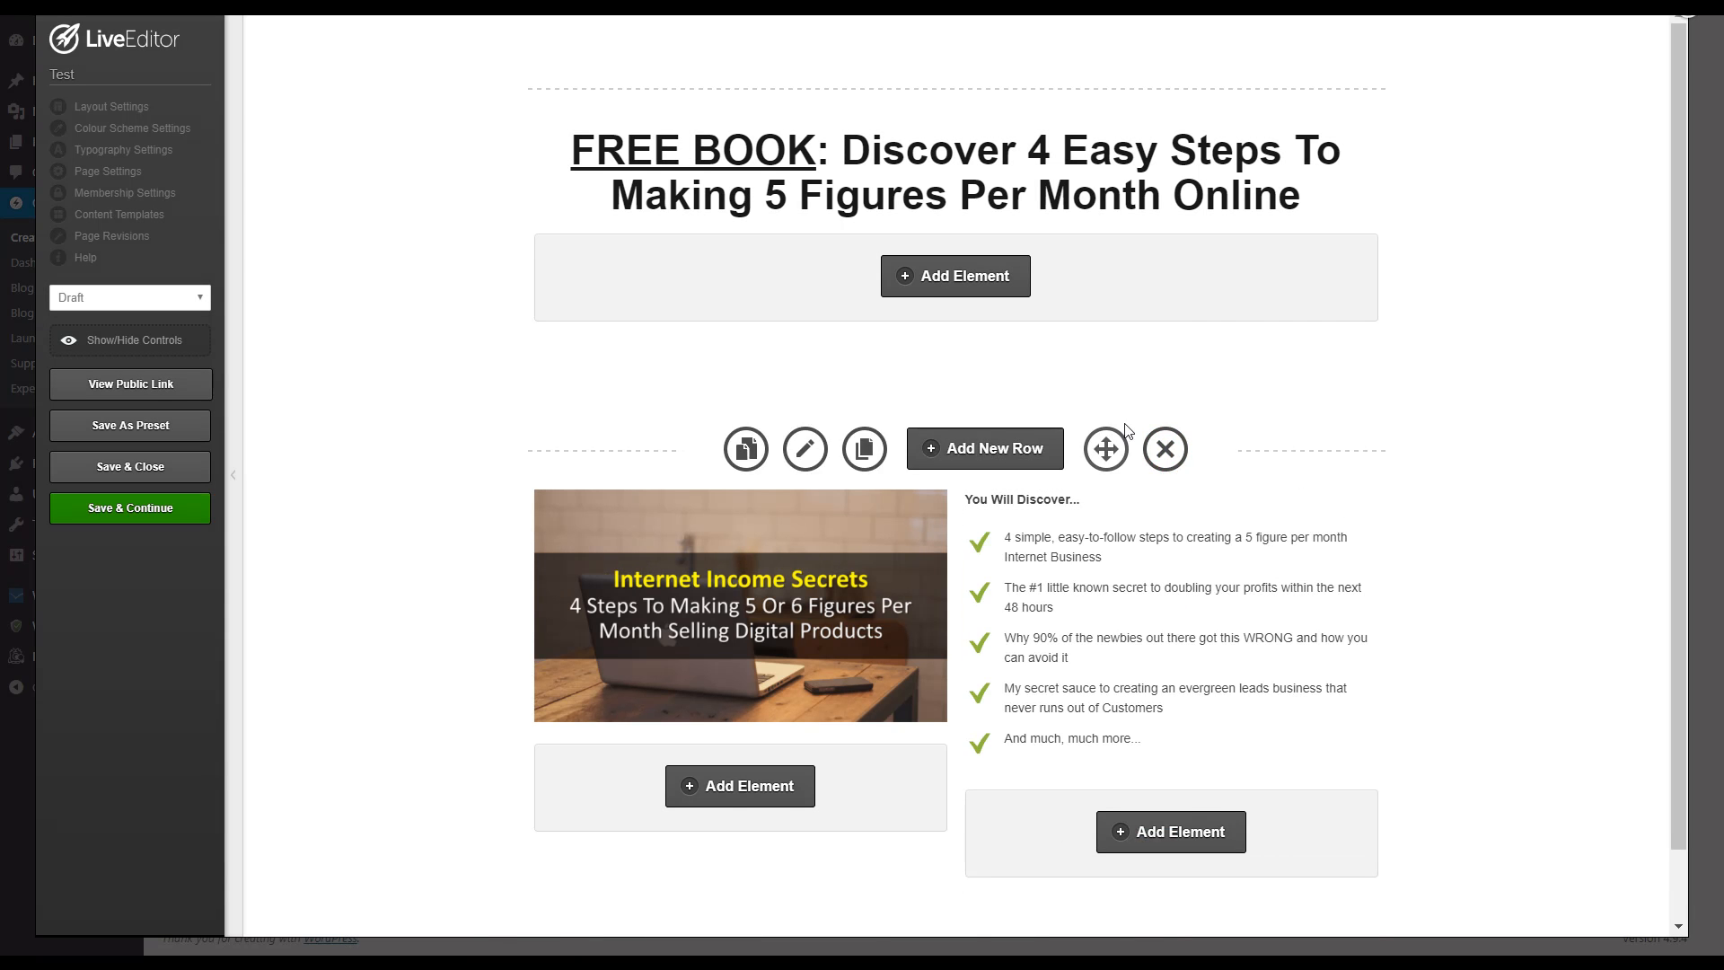
pyautogui.scroll(-1, 1086, 366)
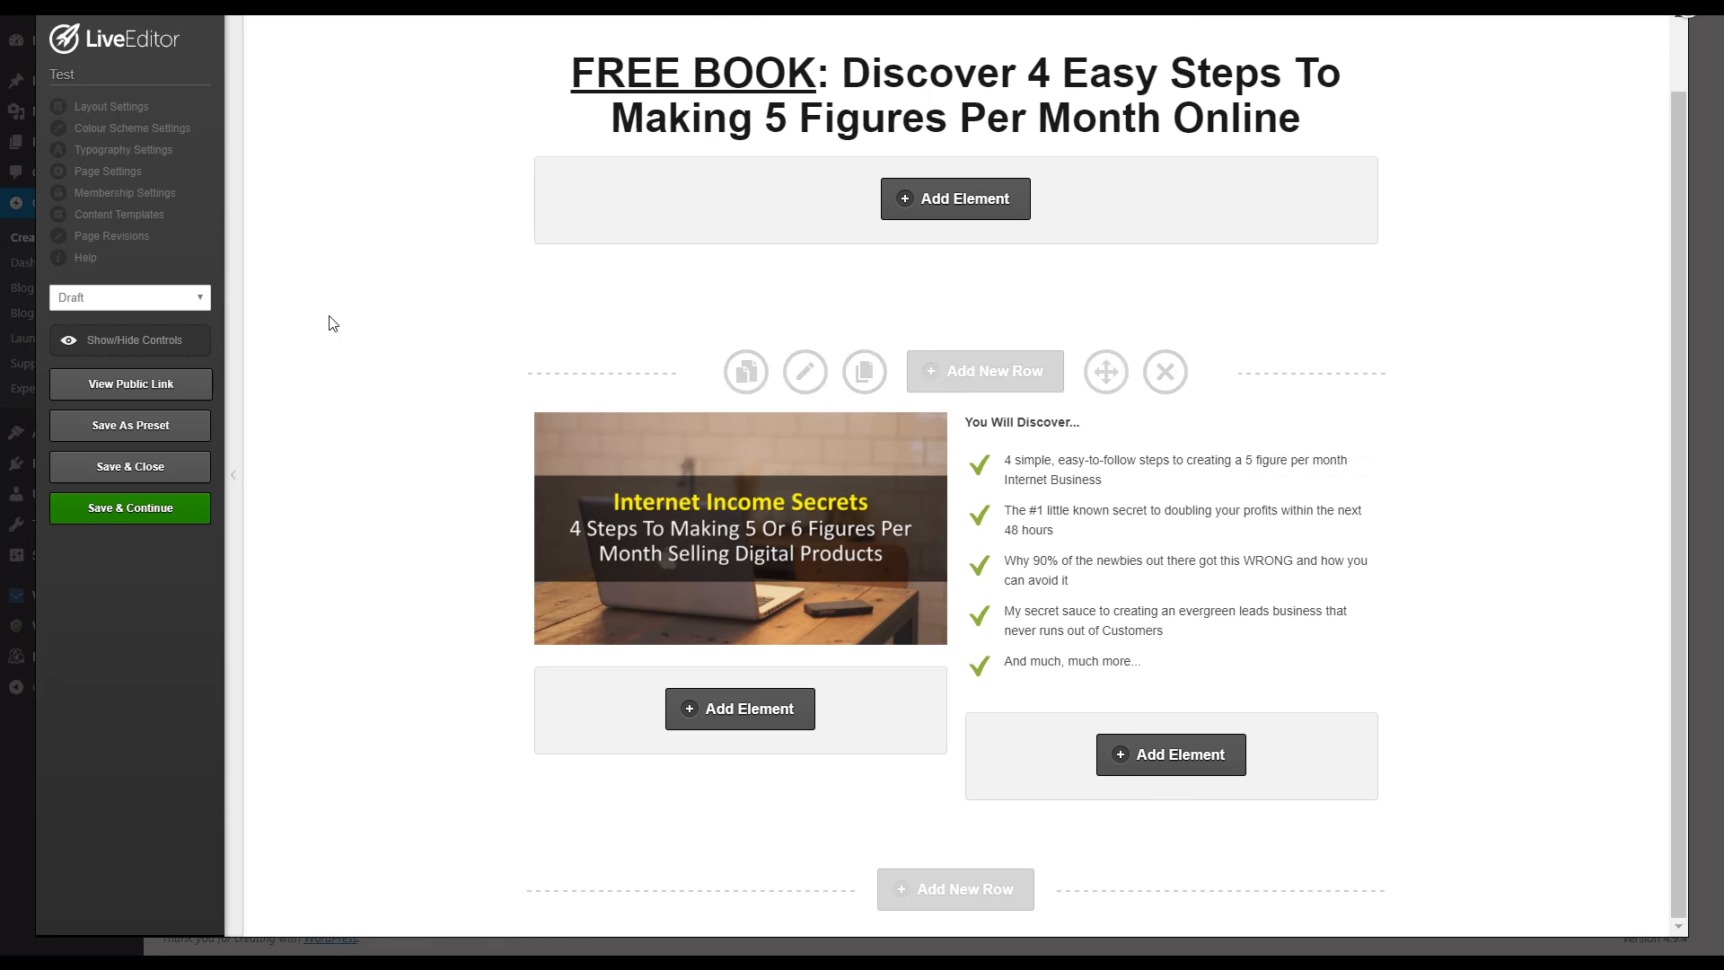
# Step: Set the page's theme text/paragraph size to 20px in the typography settings and apply the change
pyautogui.click(134, 150)
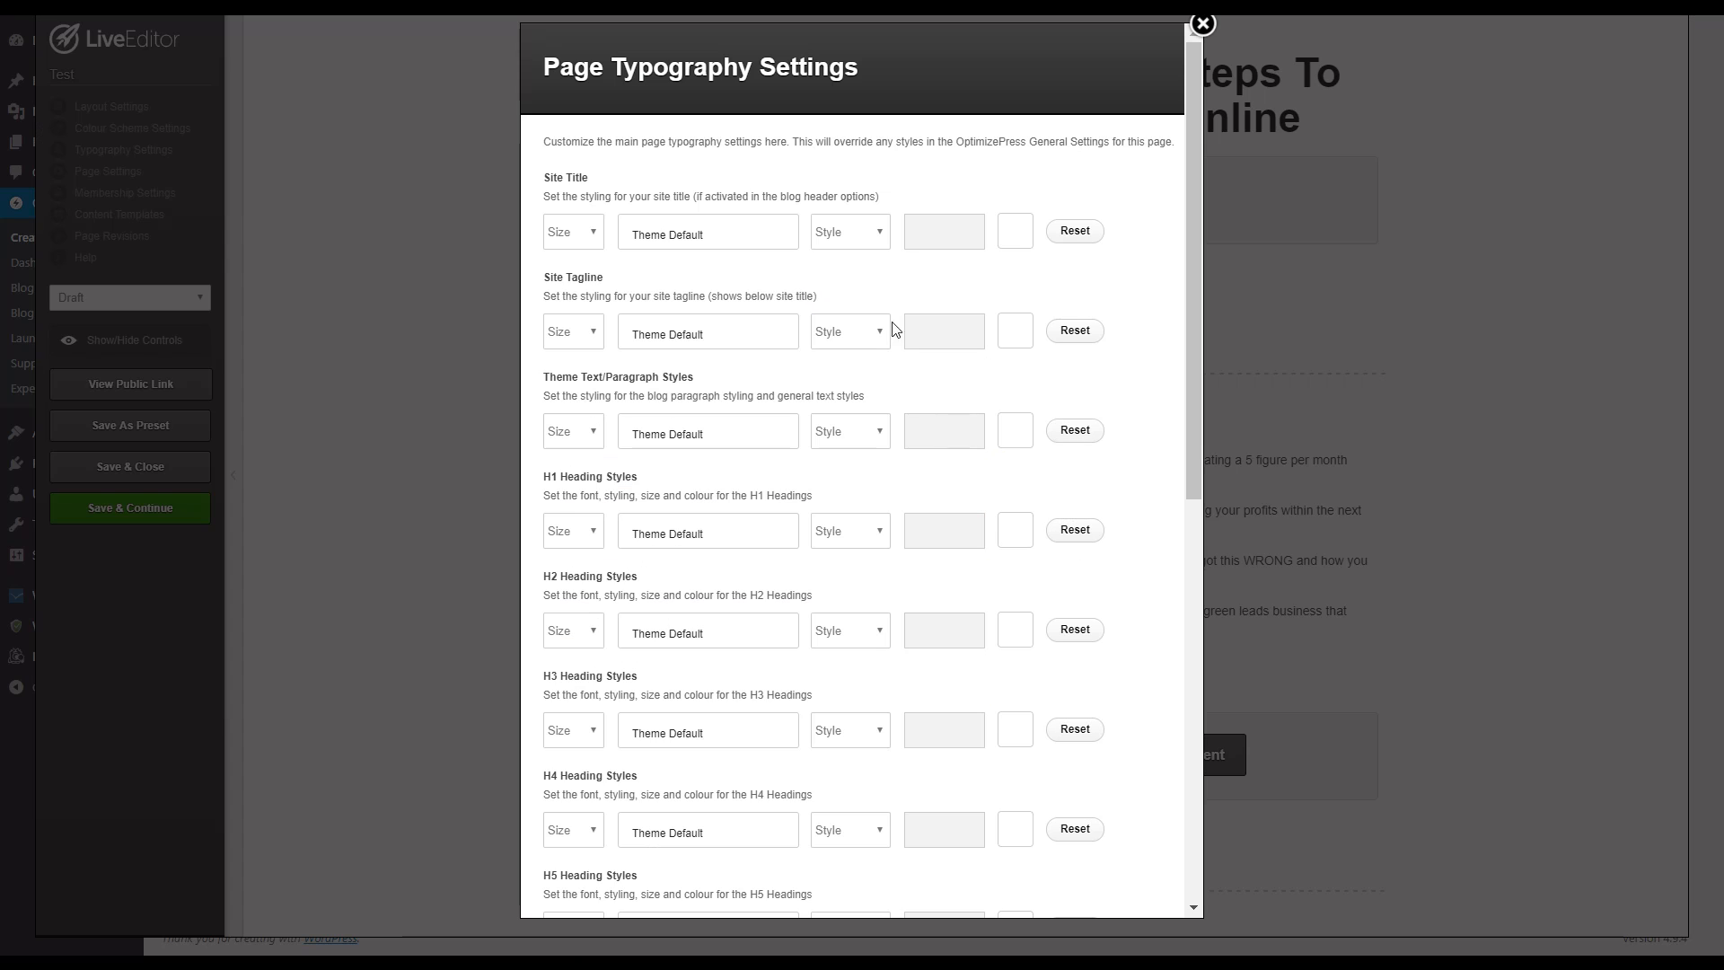
pyautogui.click(573, 432)
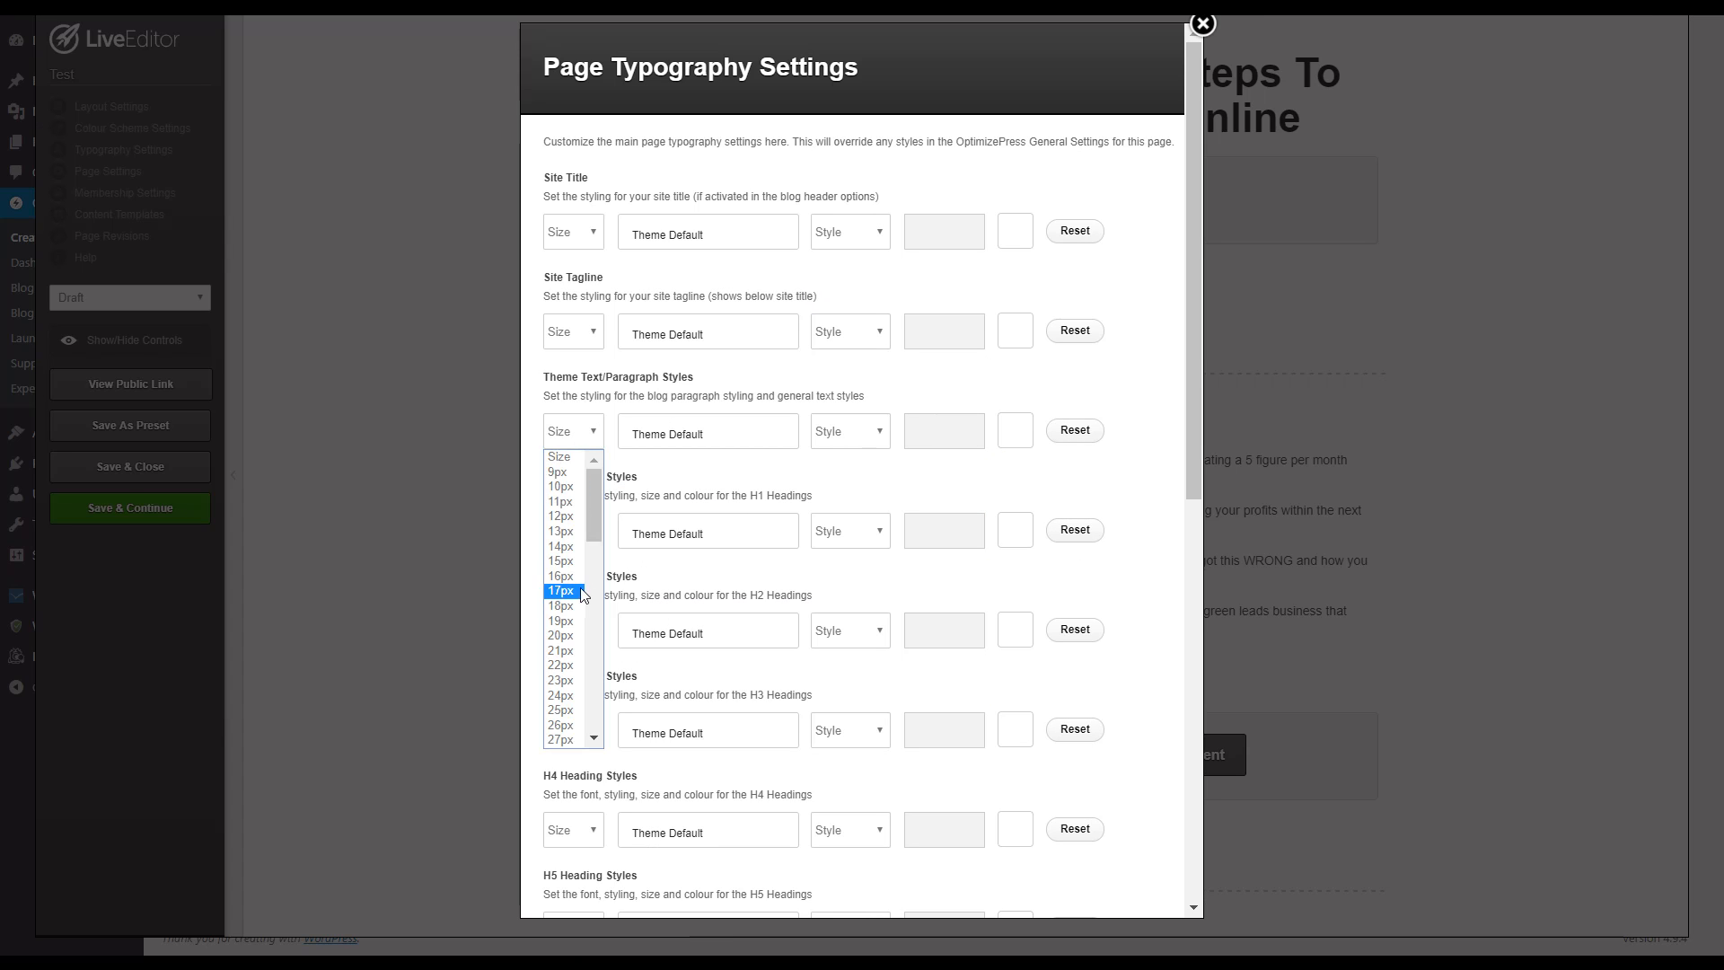
pyautogui.click(570, 640)
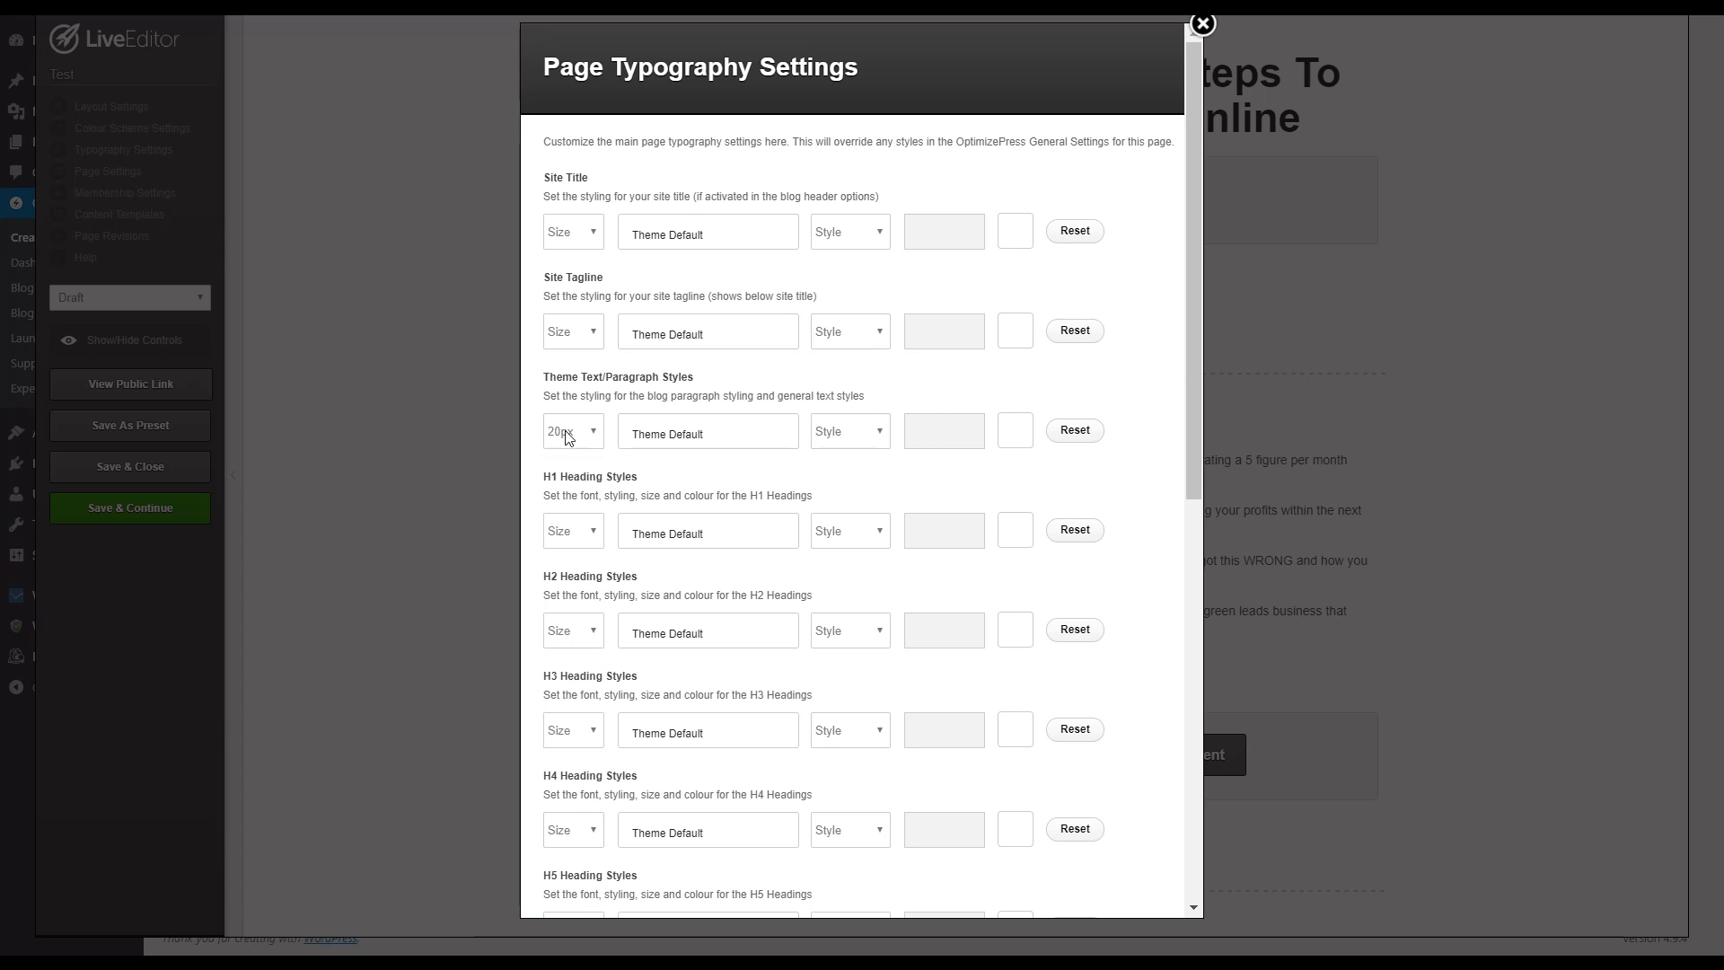
pyautogui.scroll(-9, 1123, 595)
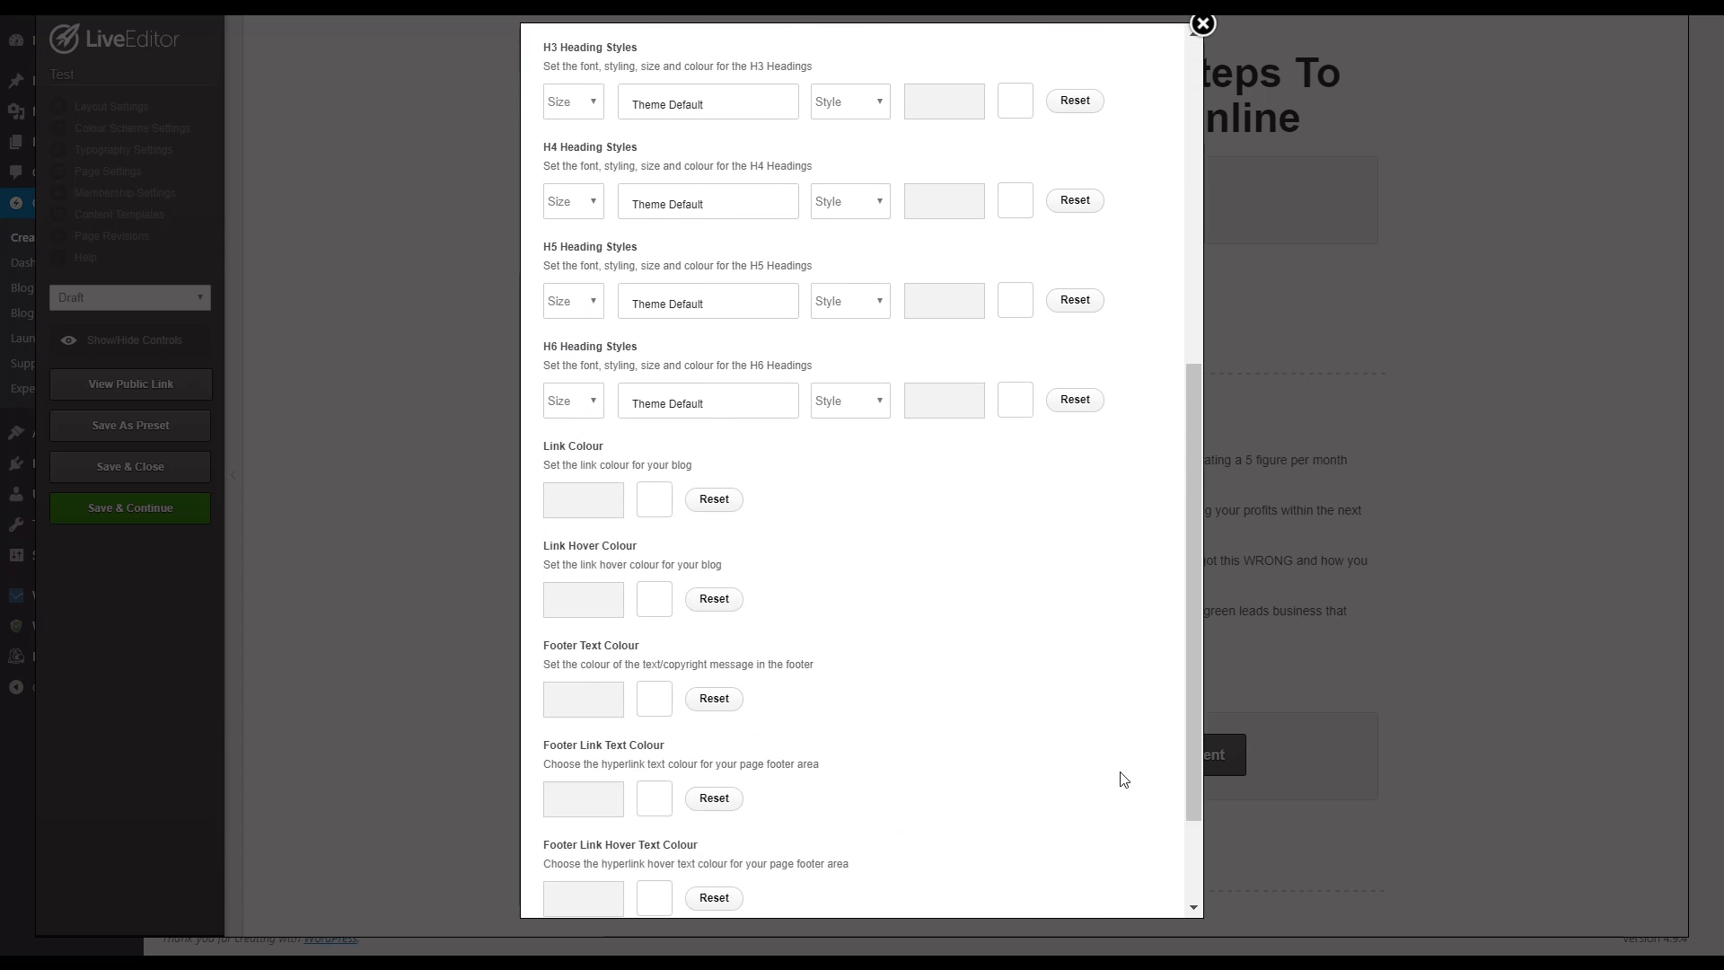
pyautogui.click(1120, 872)
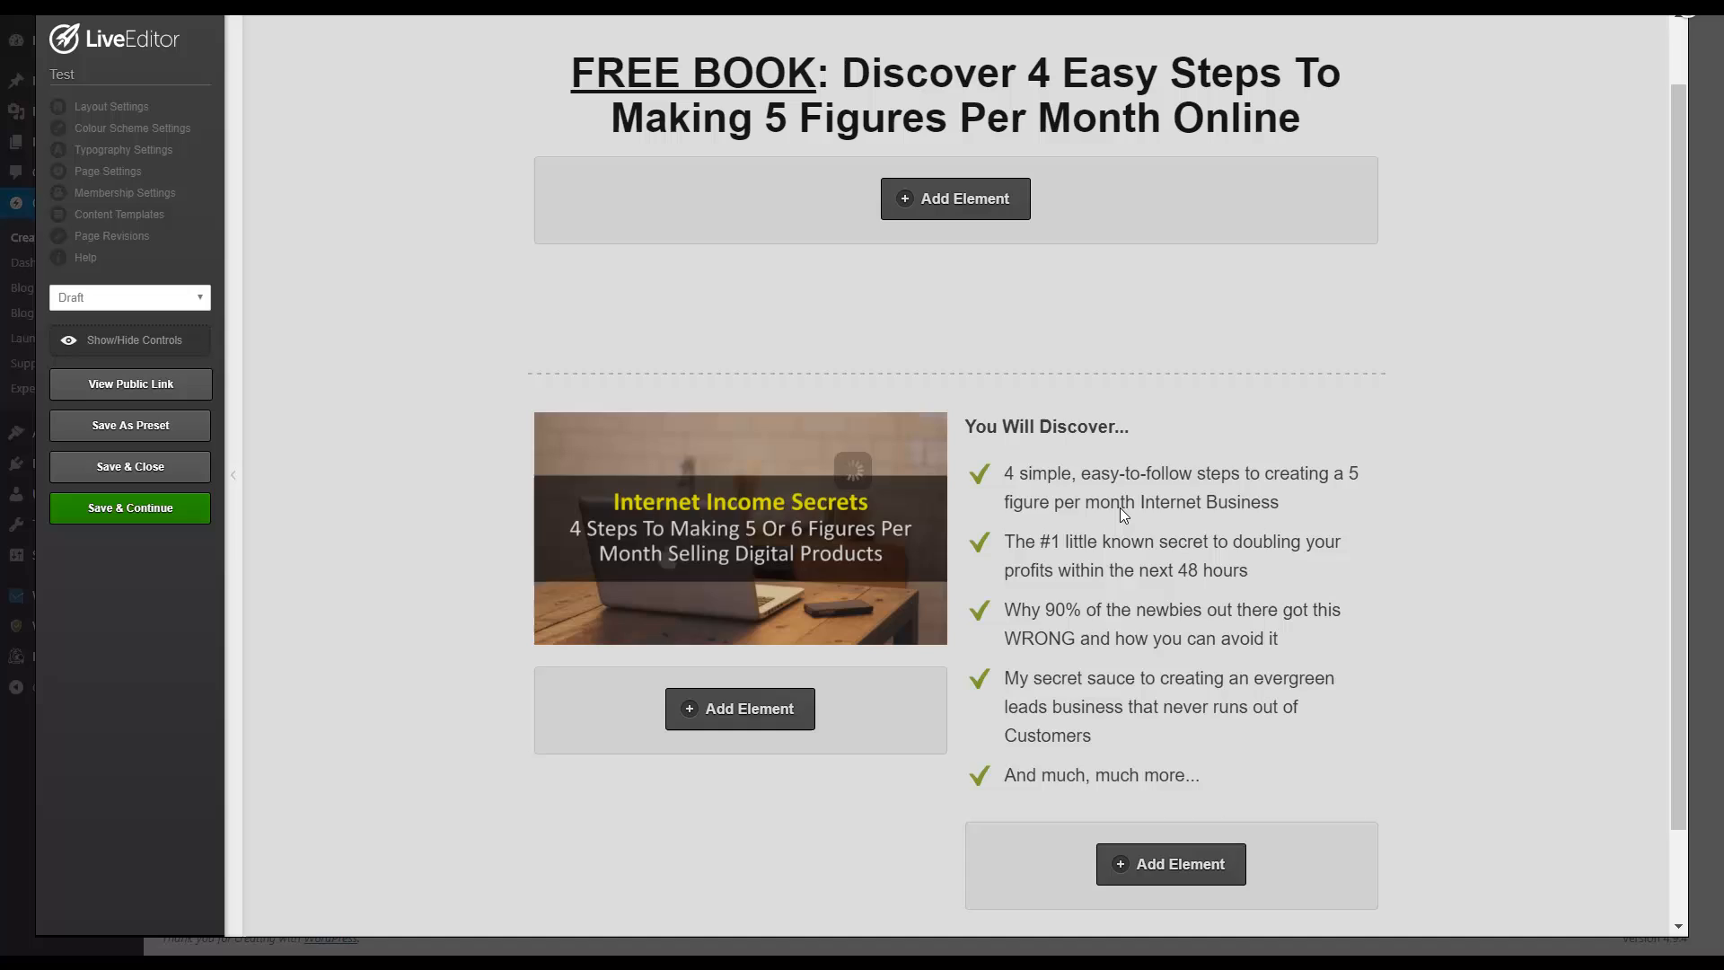
# Step: Start adding an OverlayOptimizer element below the benefit bullets in the second column, searching the elements for "over"
pyautogui.scroll(-2, 1111, 531)
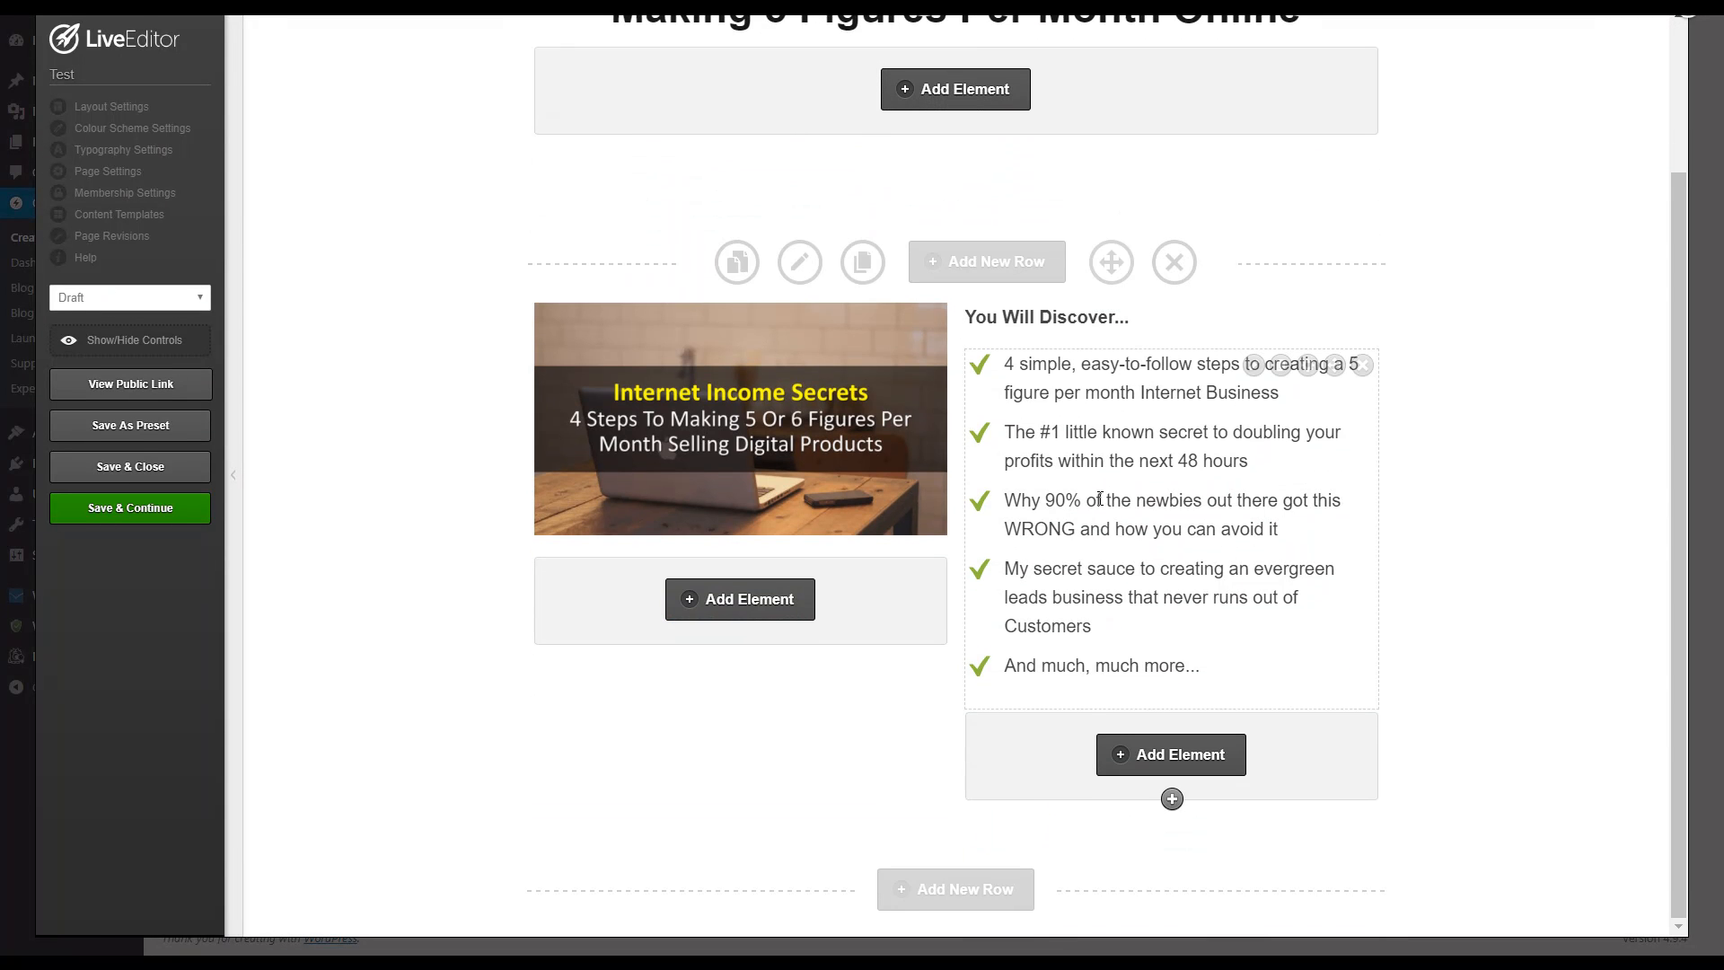
pyautogui.scroll(2, 1101, 497)
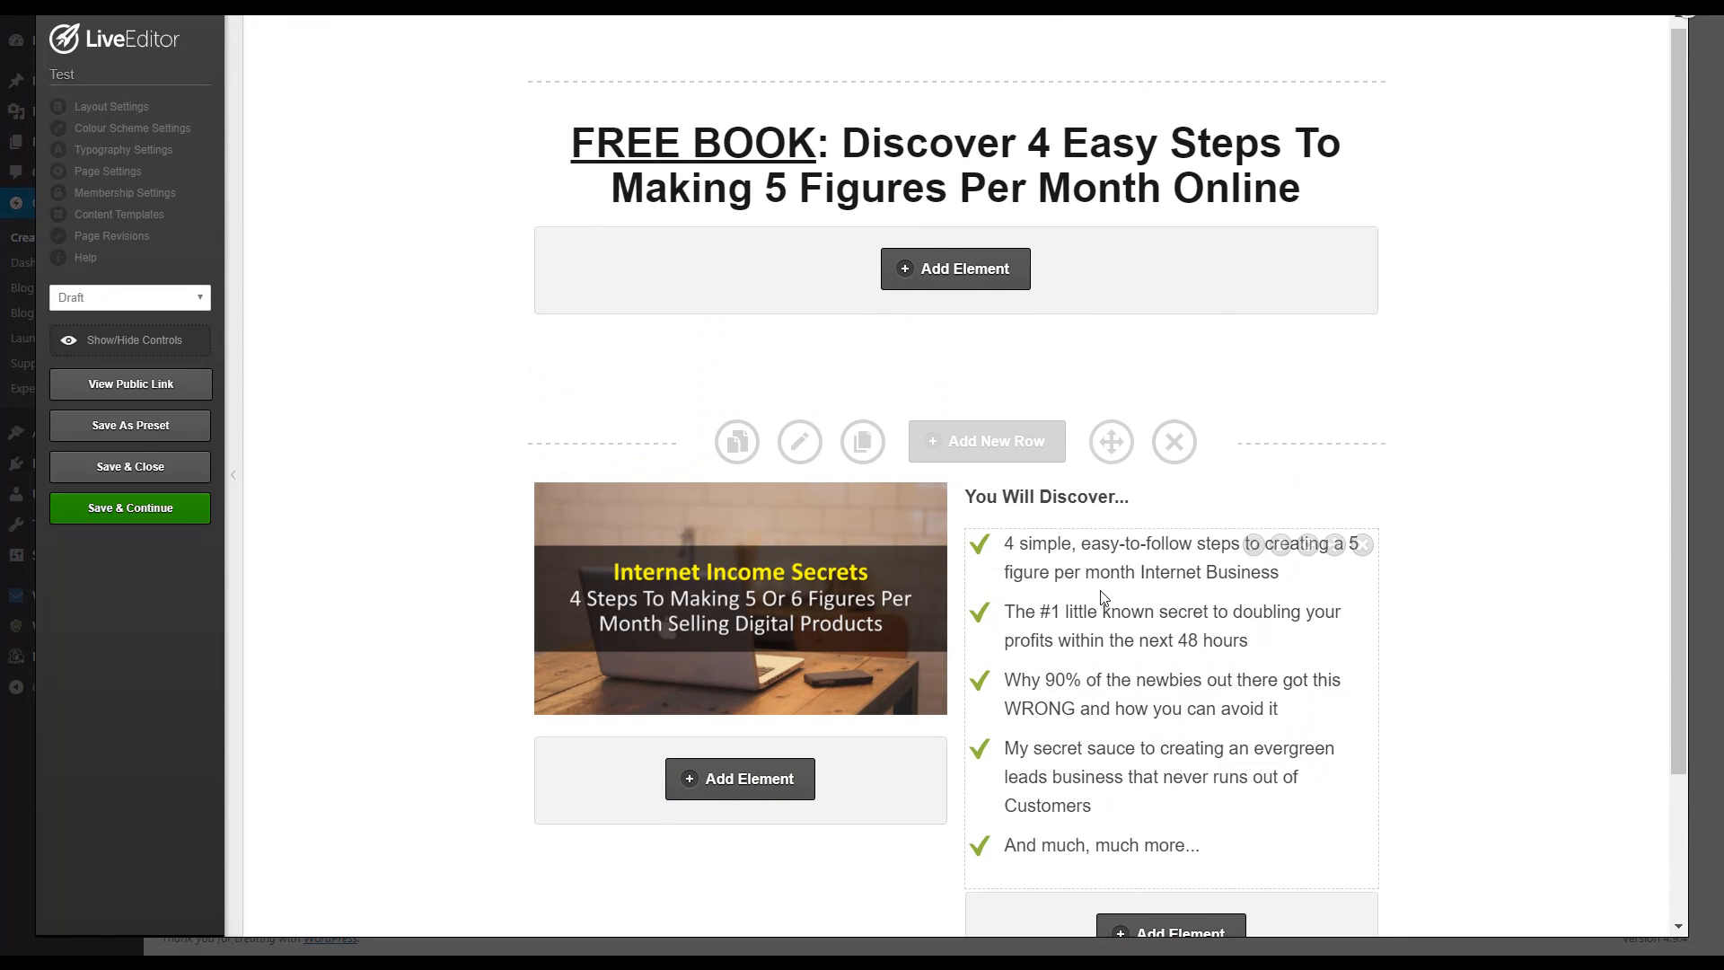
pyautogui.scroll(-2, 1100, 597)
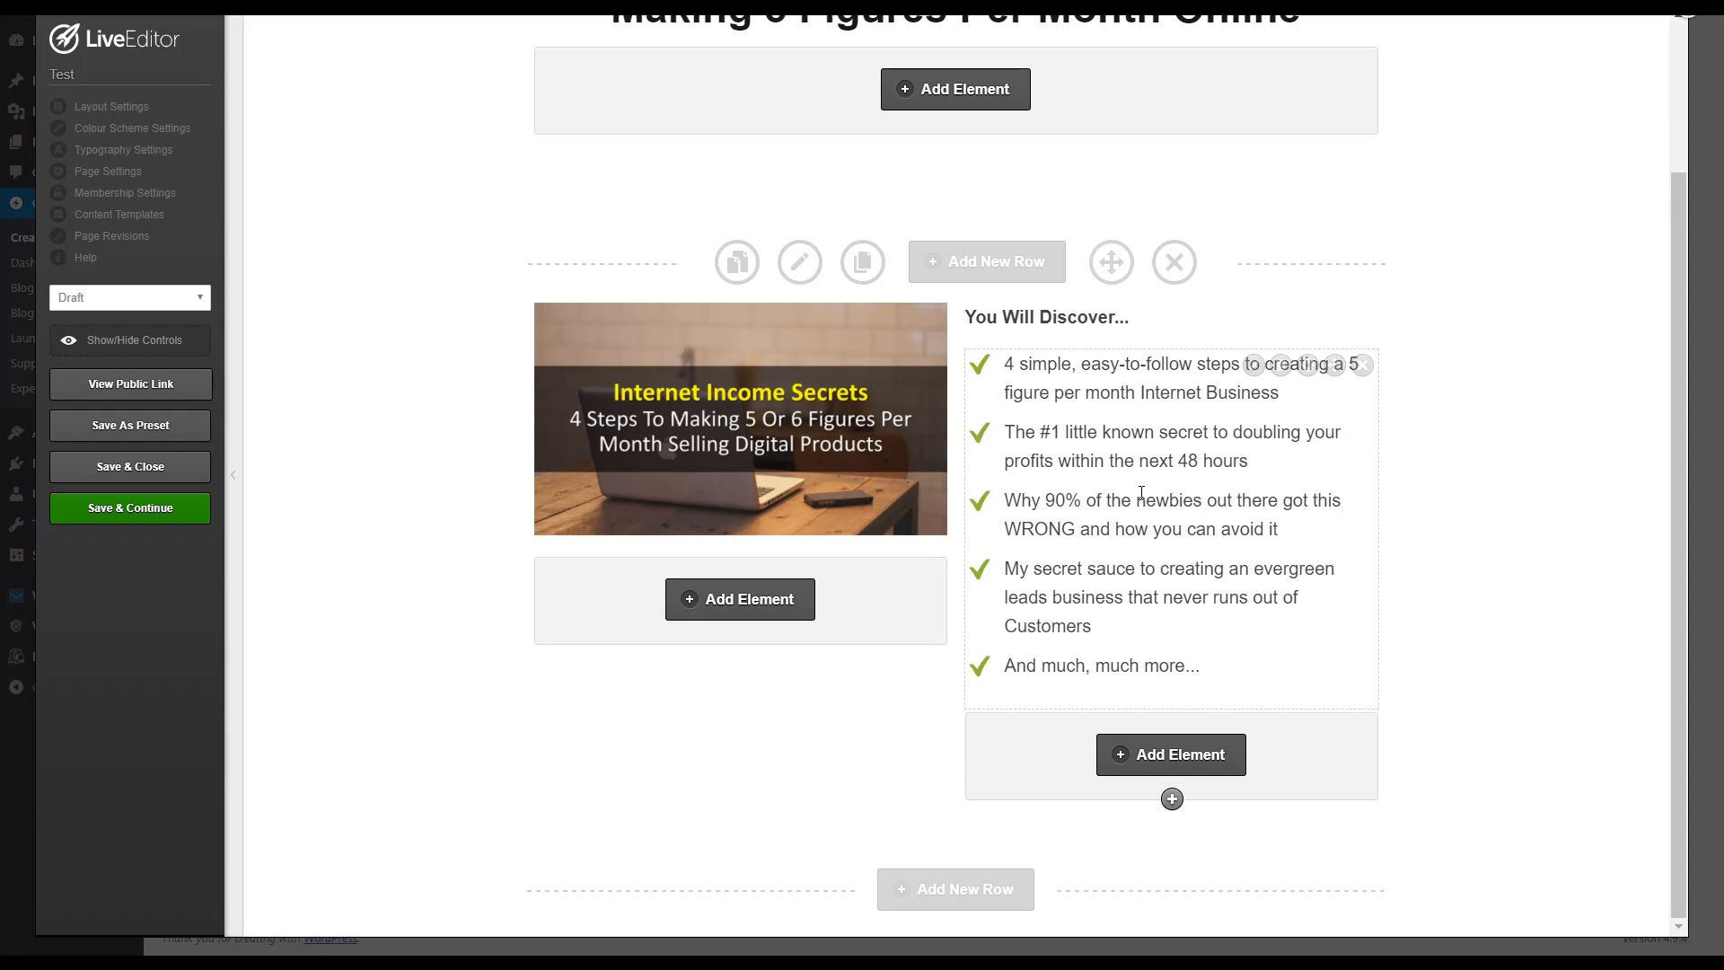
pyautogui.scroll(1, 1118, 692)
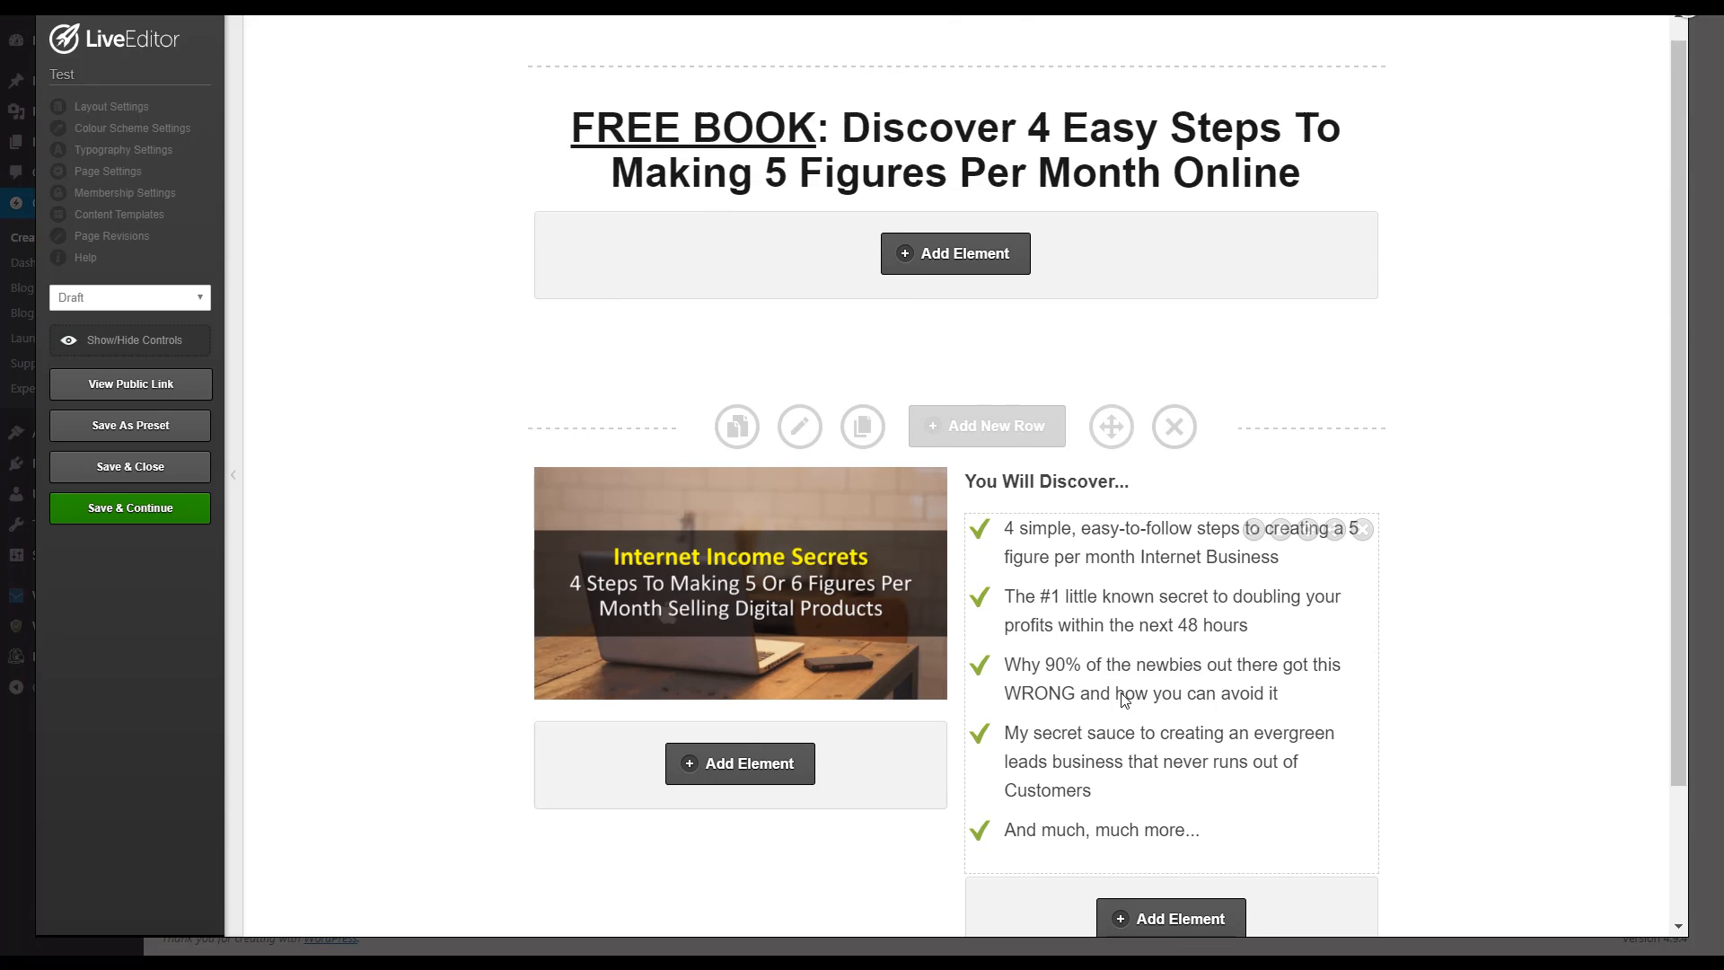
pyautogui.scroll(-1, 1118, 692)
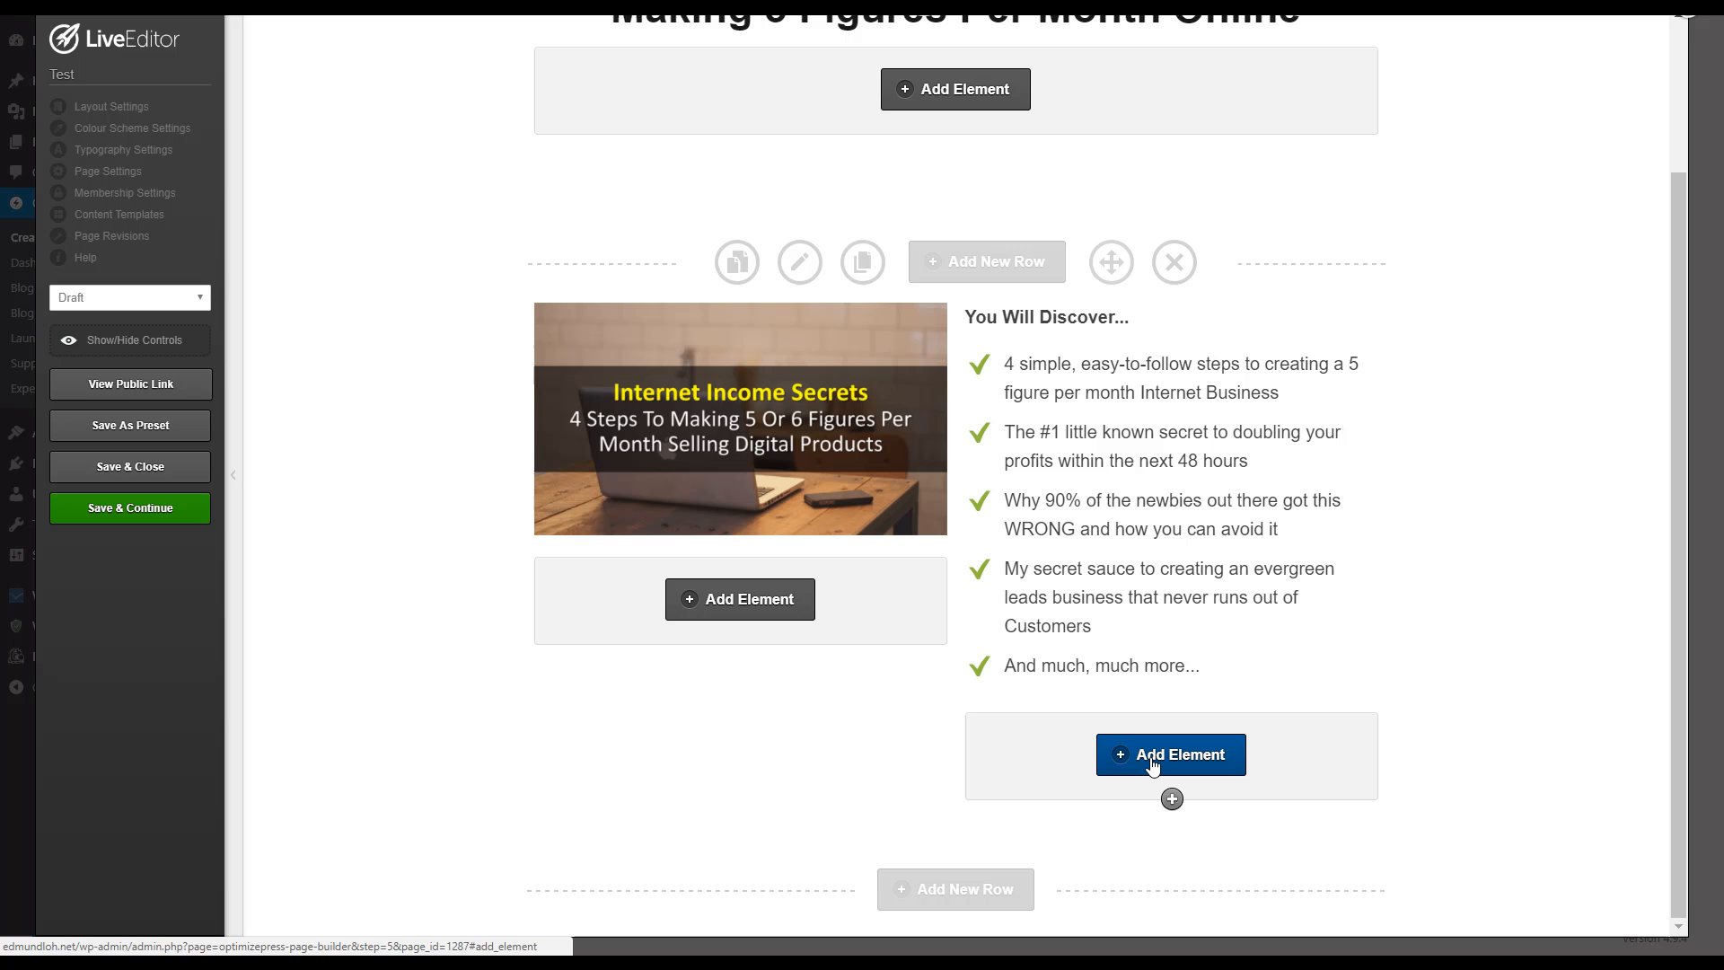
pyautogui.click(1153, 763)
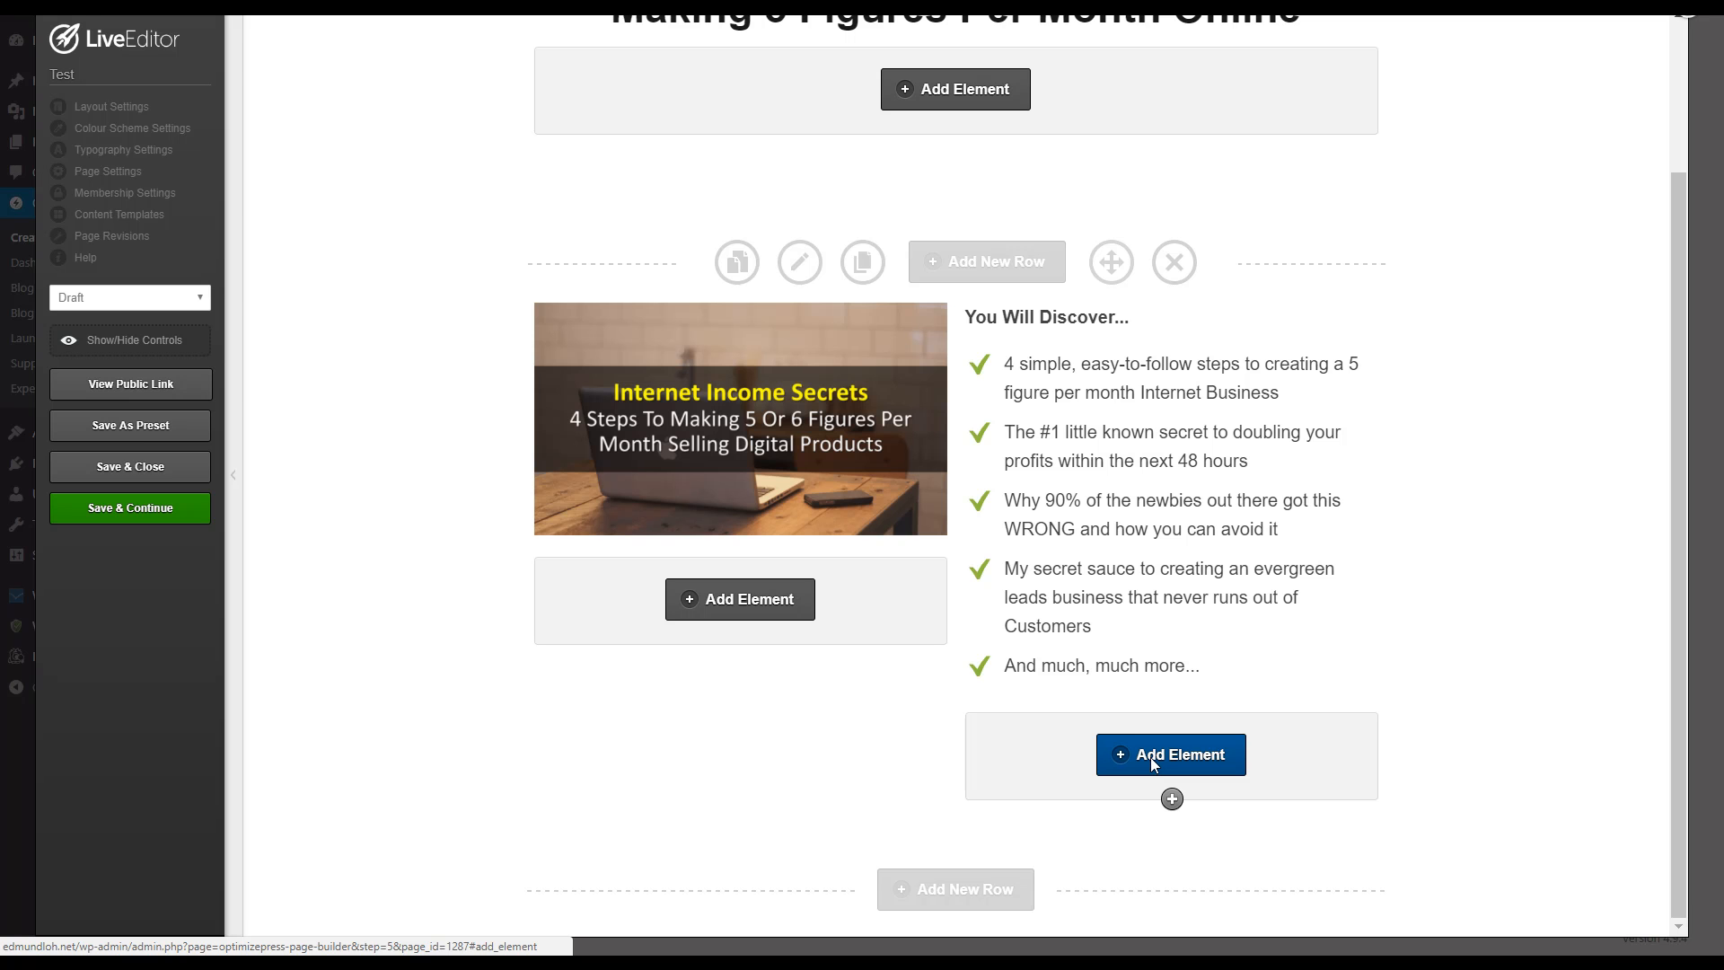
pyautogui.scroll(3, 754, 346)
pyautogui.scroll(5, 757, 337)
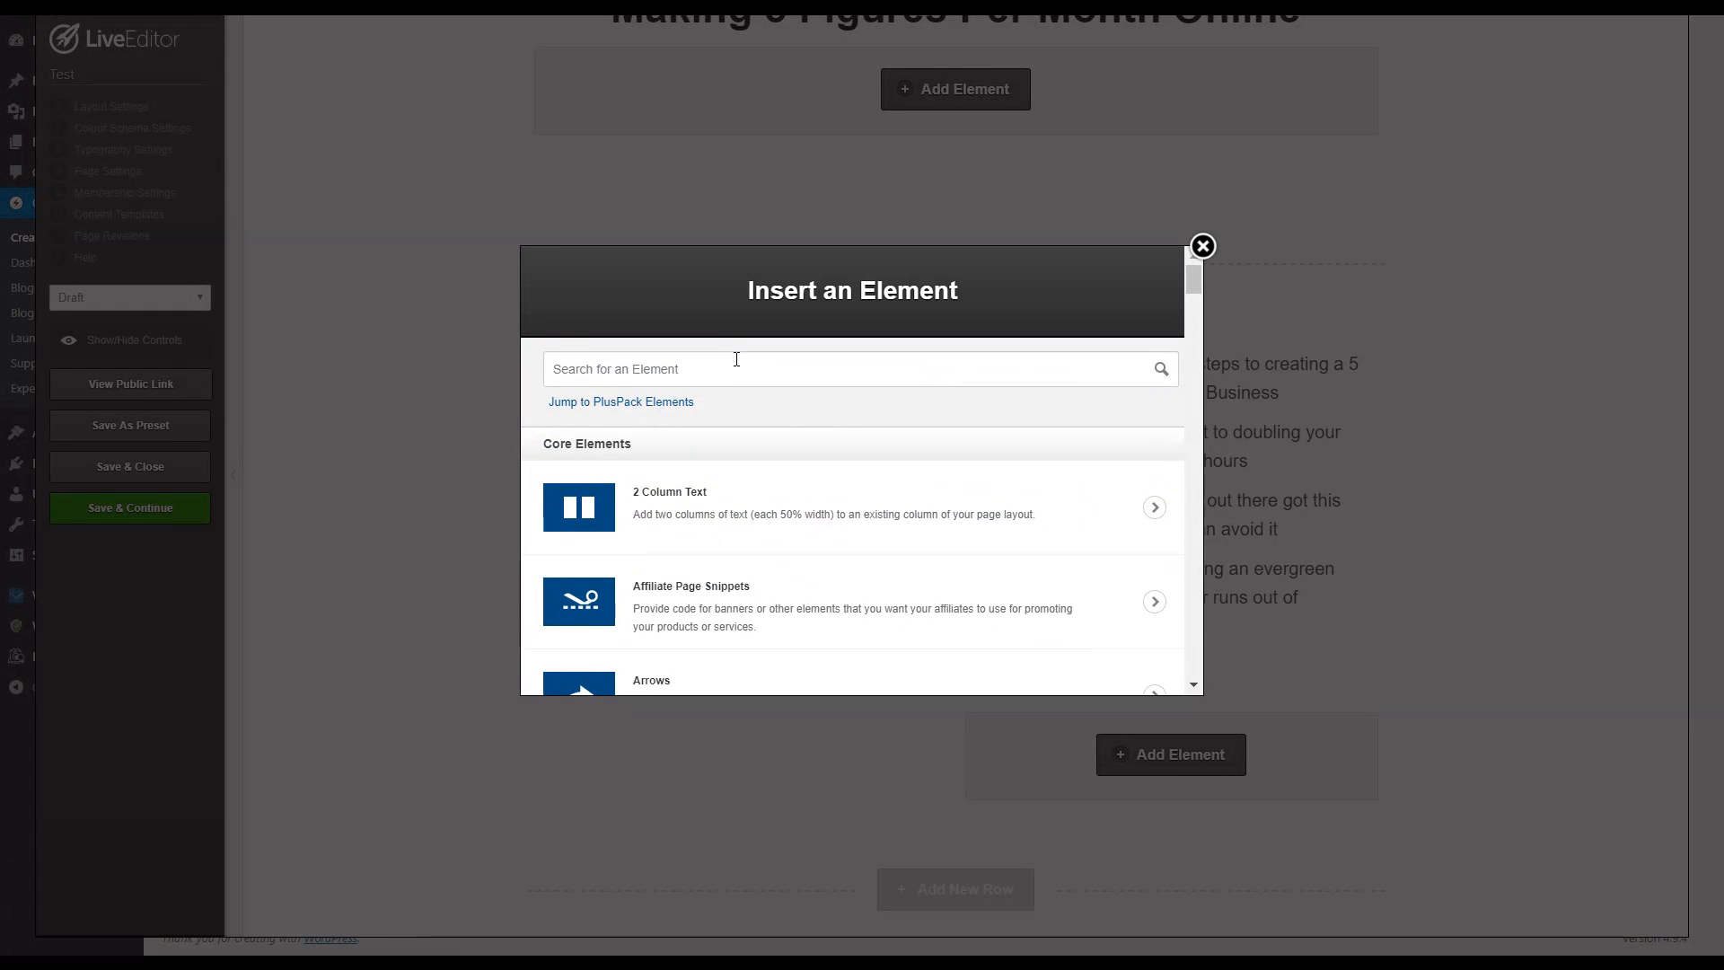
pyautogui.write('over')
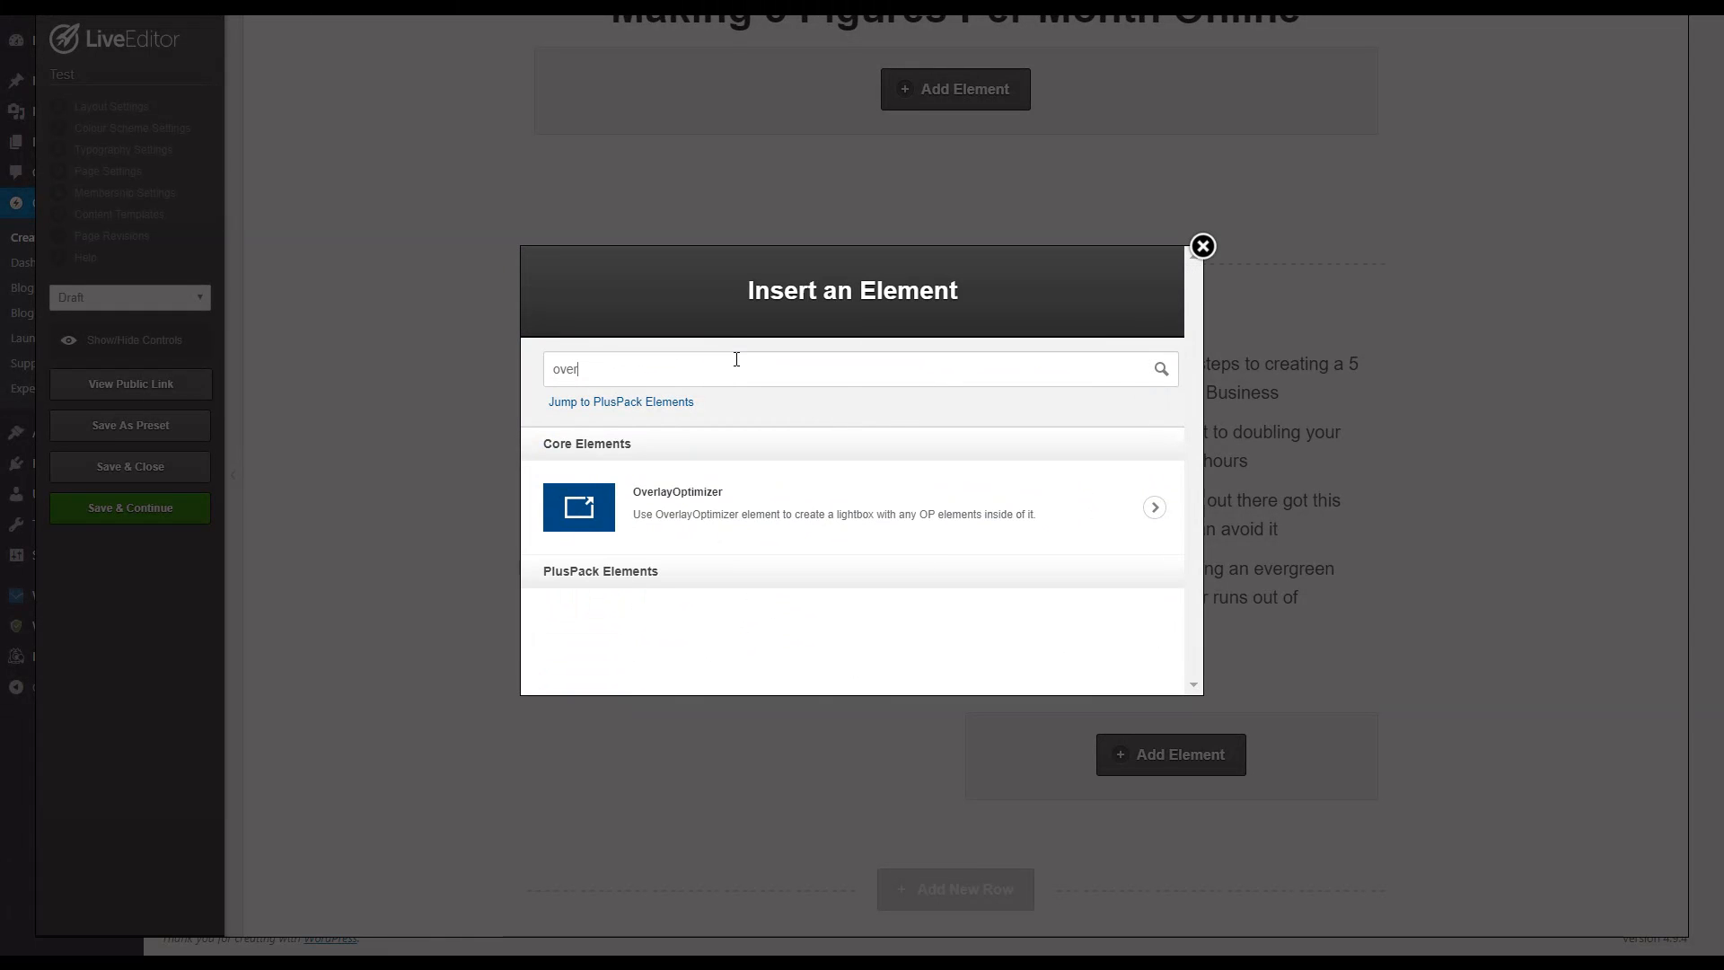
pyautogui.click(768, 476)
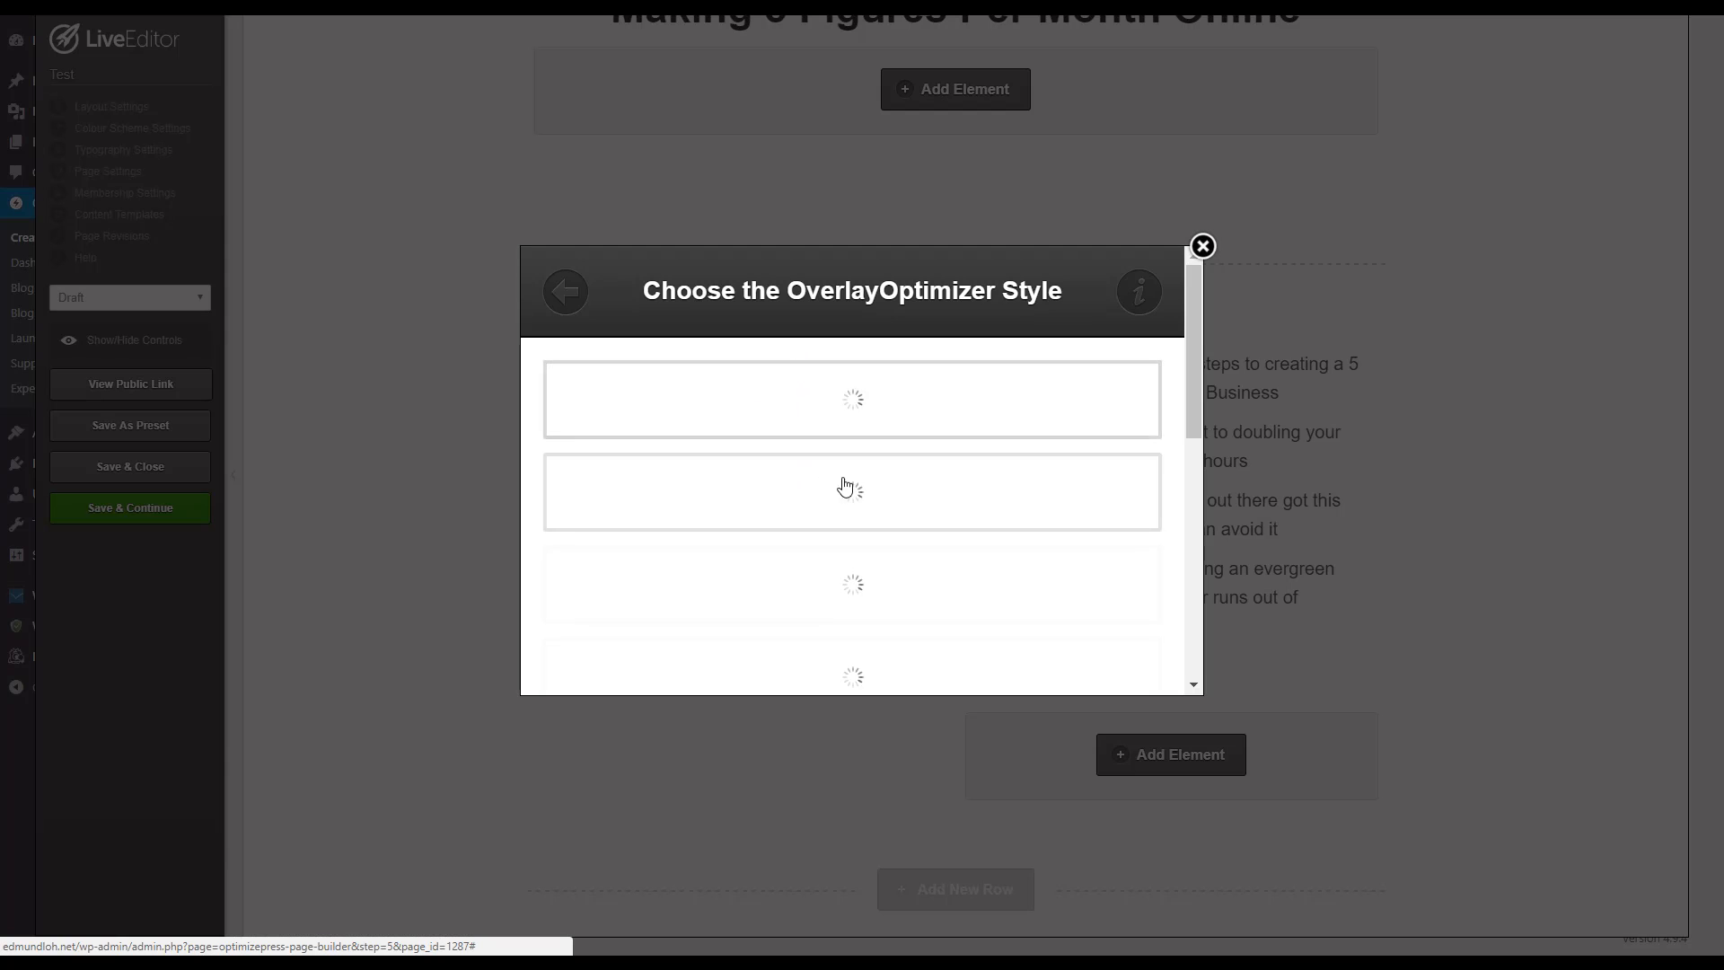
# Step: Choose the yellow "Yes! Let Me In!" button with the blue outline as the OverlayOptimizer style
pyautogui.scroll(-4, 842, 492)
pyautogui.scroll(5, 848, 496)
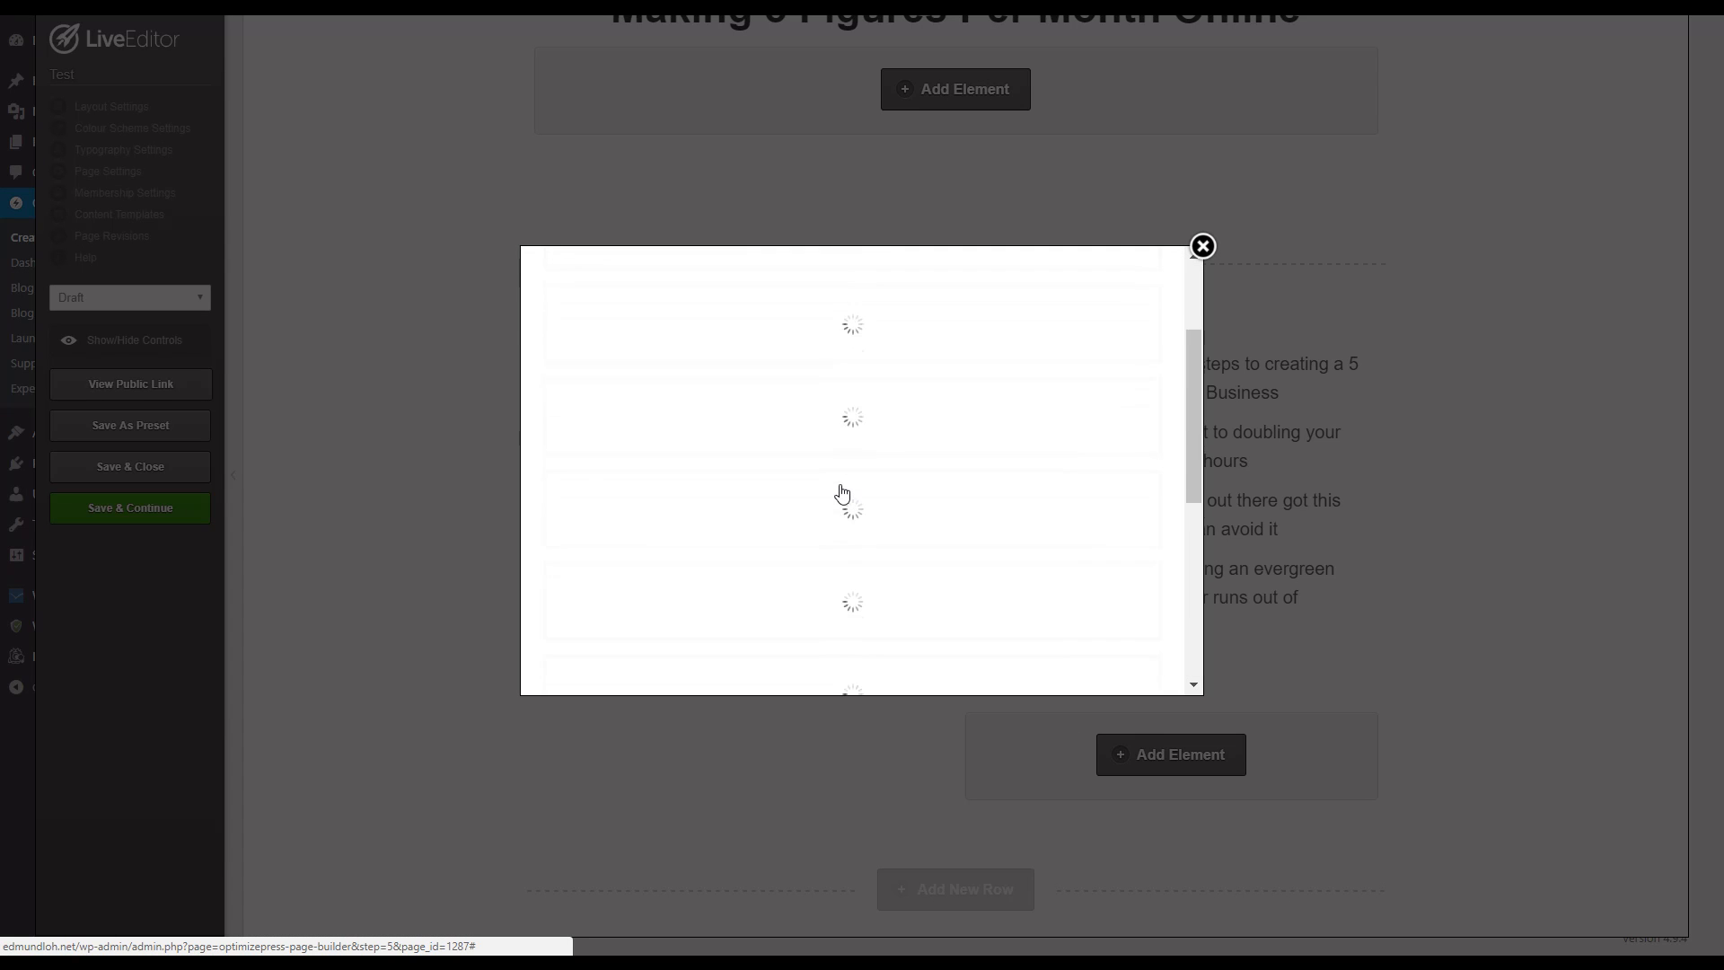
pyautogui.scroll(-2, 851, 449)
pyautogui.scroll(2, 840, 431)
pyautogui.scroll(-4, 830, 427)
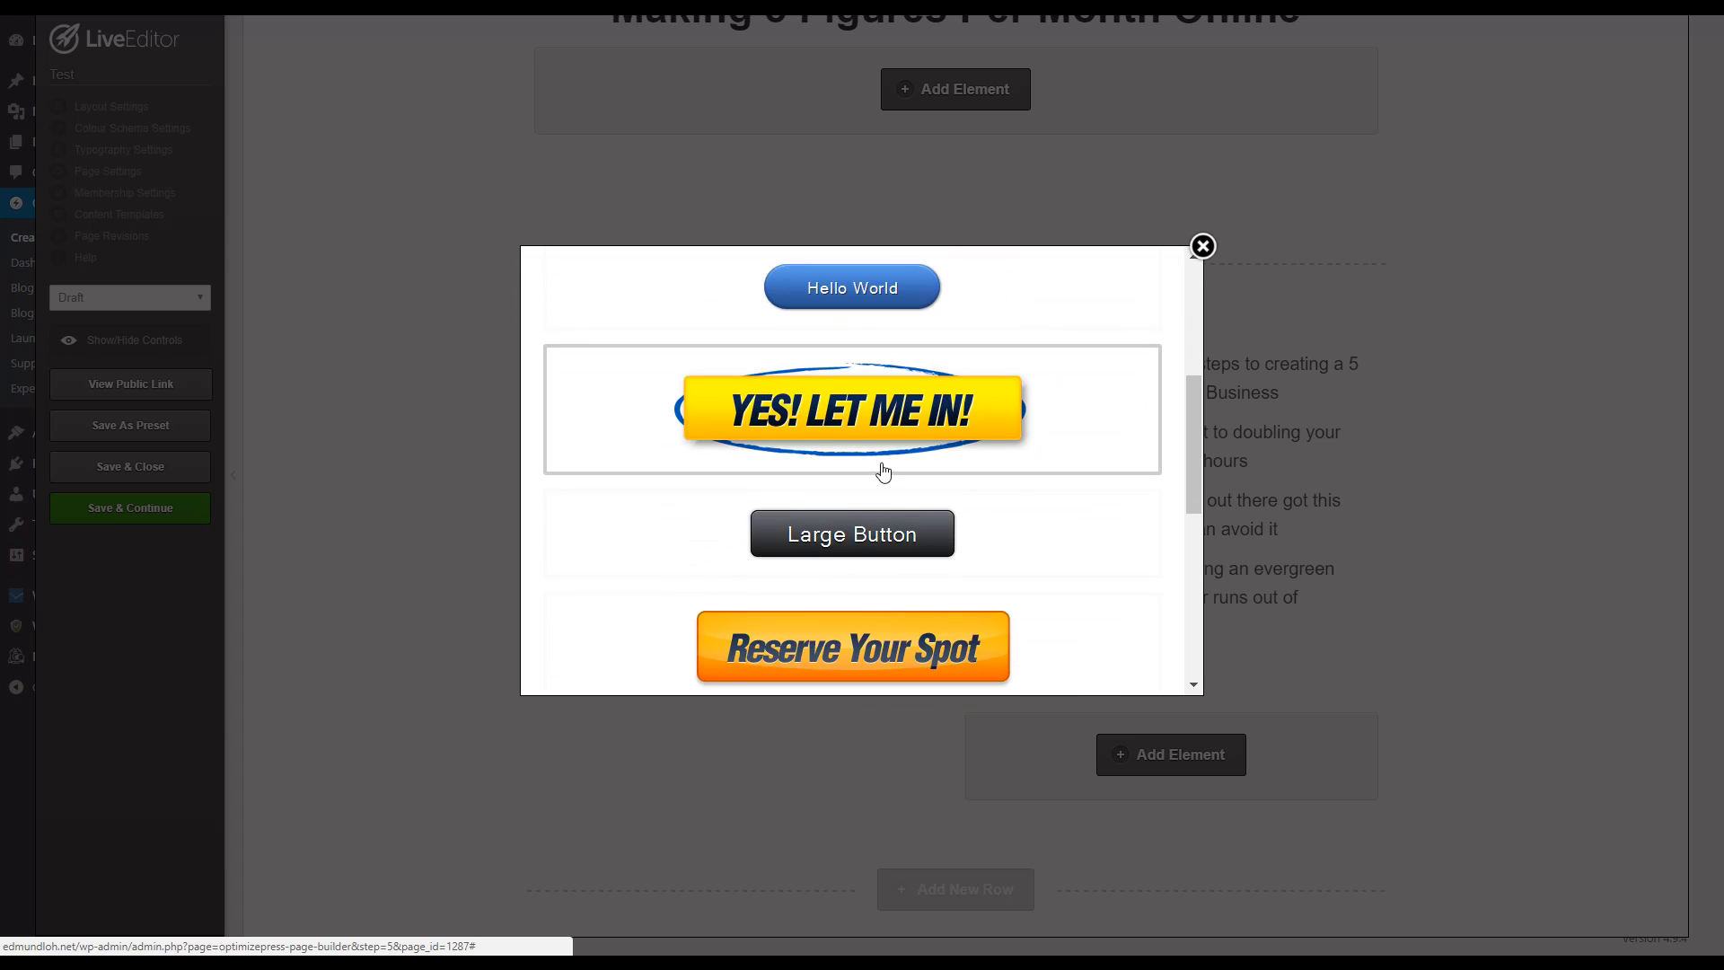
pyautogui.scroll(-1, 898, 440)
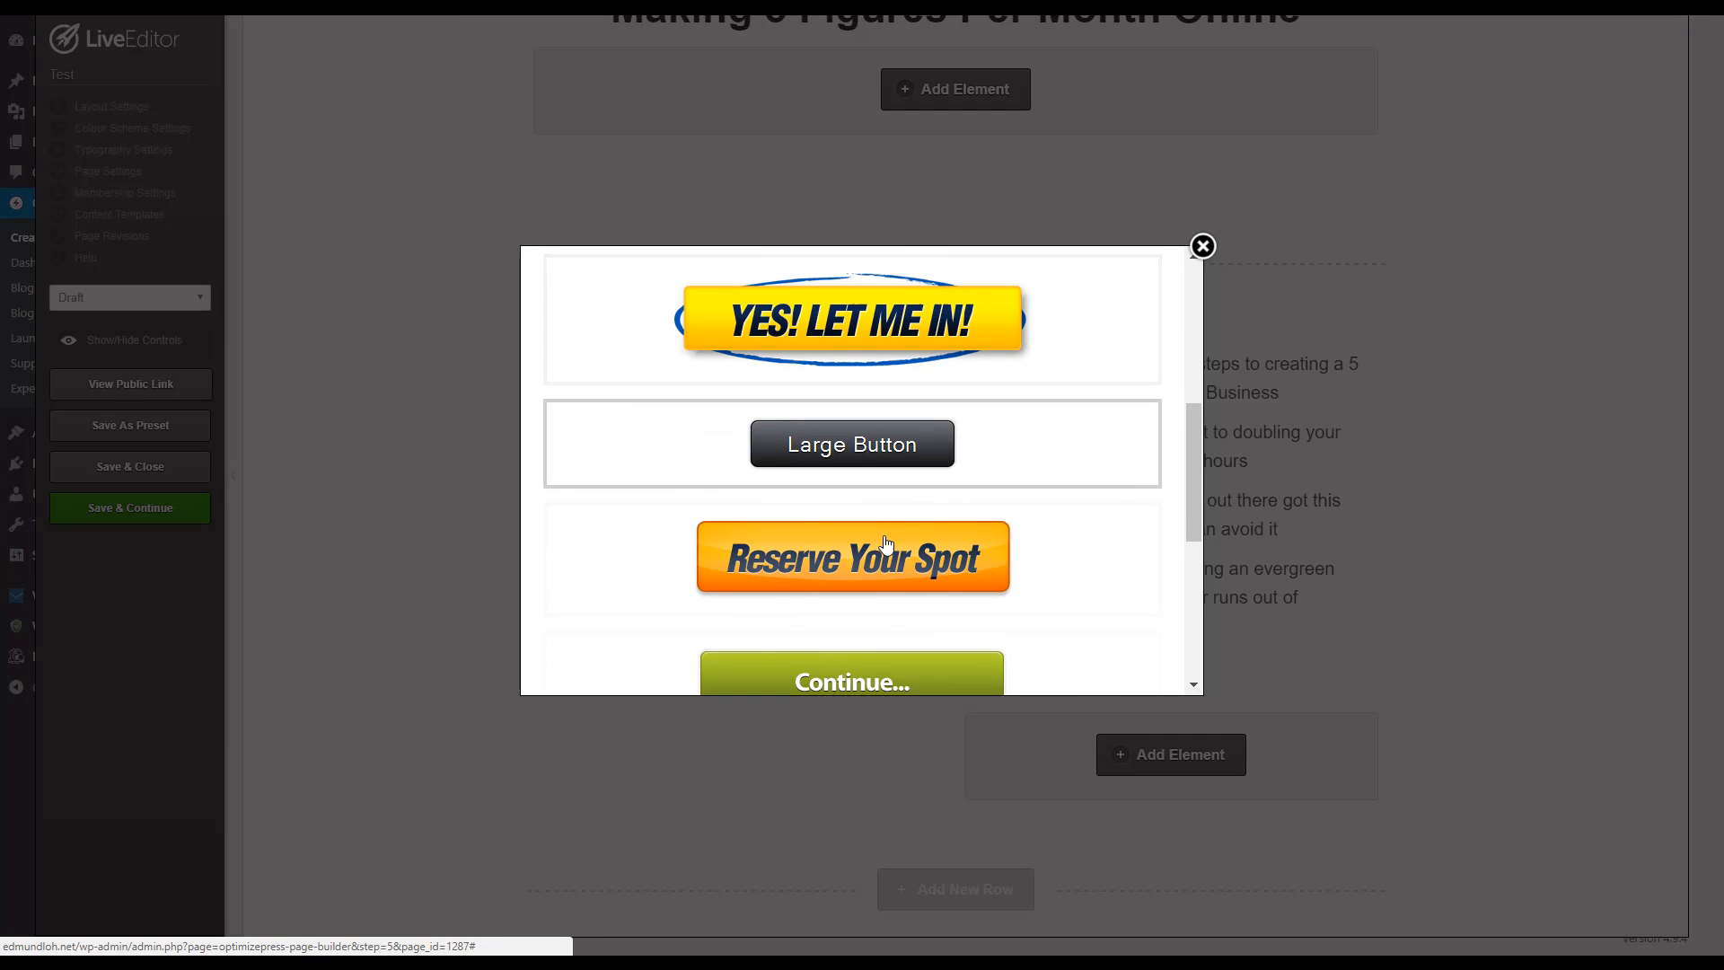
pyautogui.click(1010, 351)
# Step: Insert the overlay button with the yellow background and the text "GET ACCESS NOW!", and save the page
pyautogui.click(574, 401)
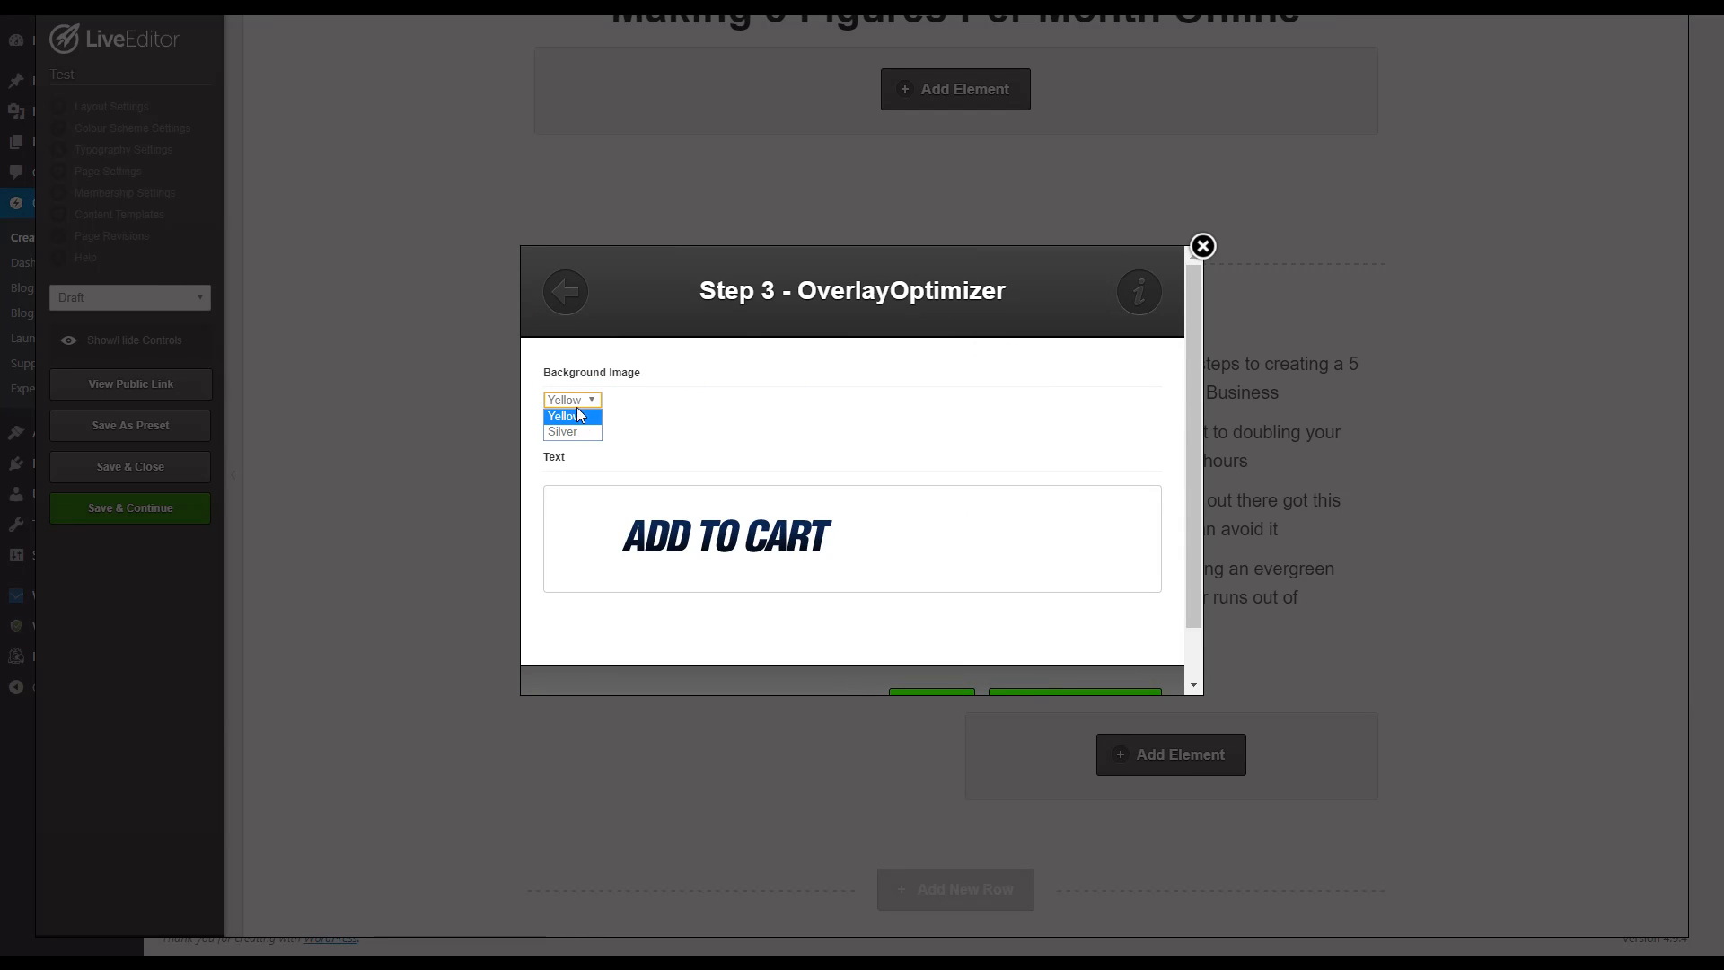
pyautogui.click(704, 504)
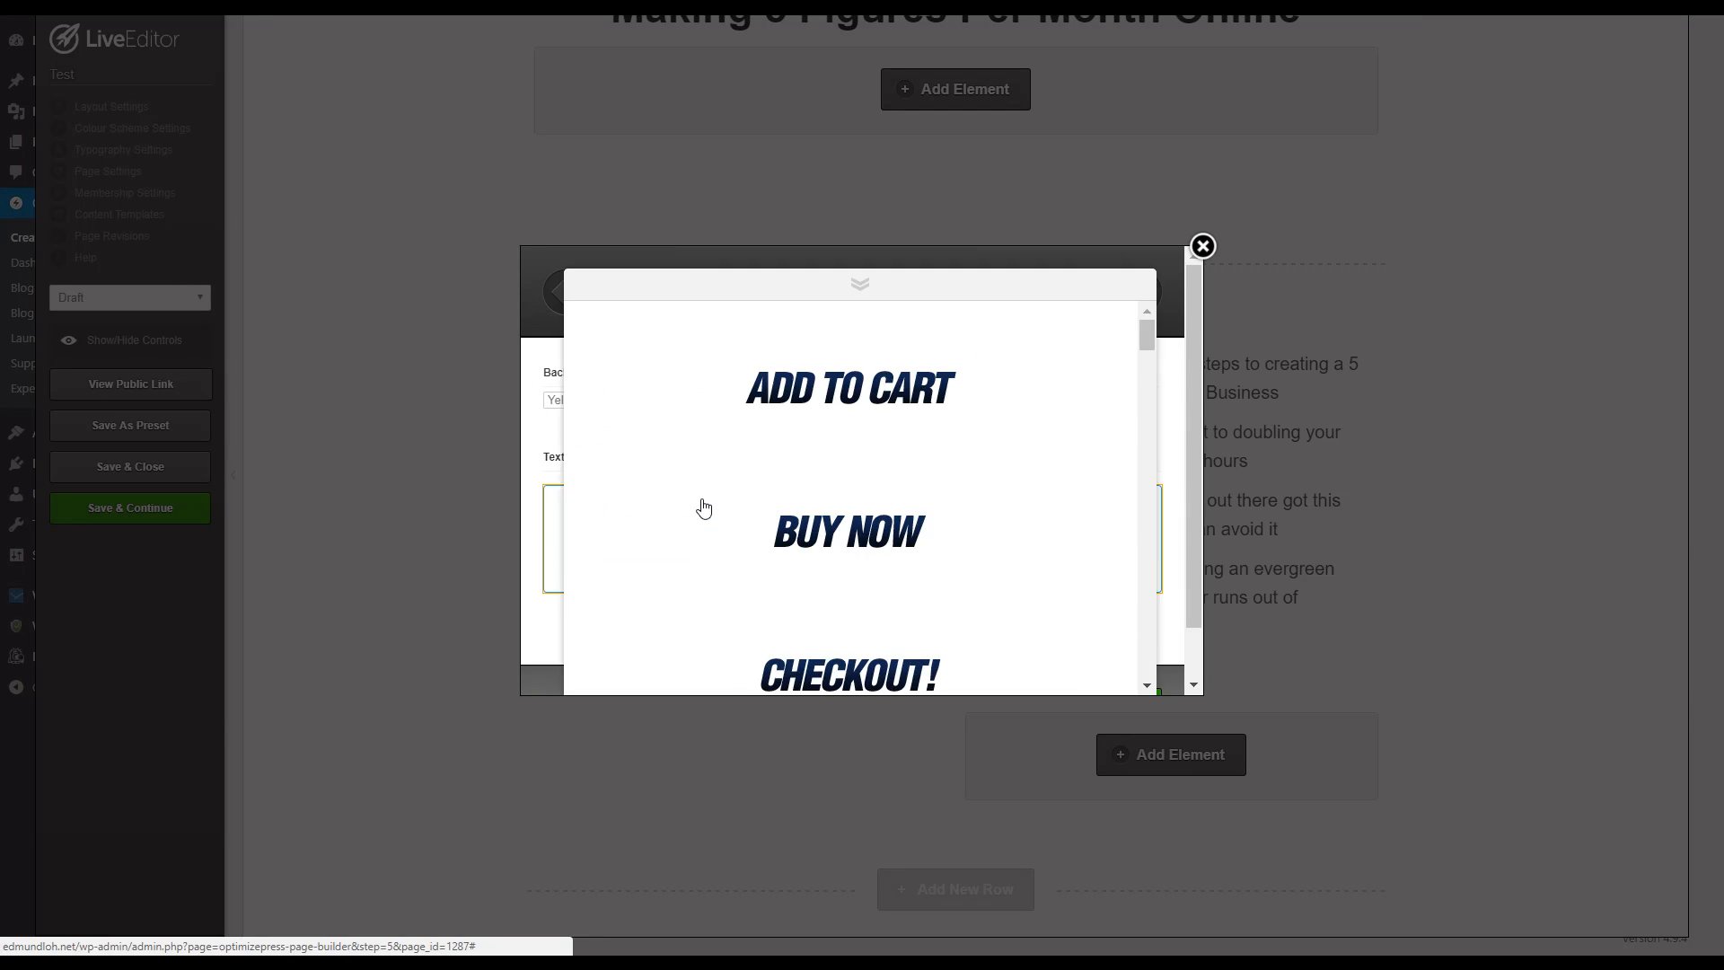
pyautogui.scroll(-6, 894, 503)
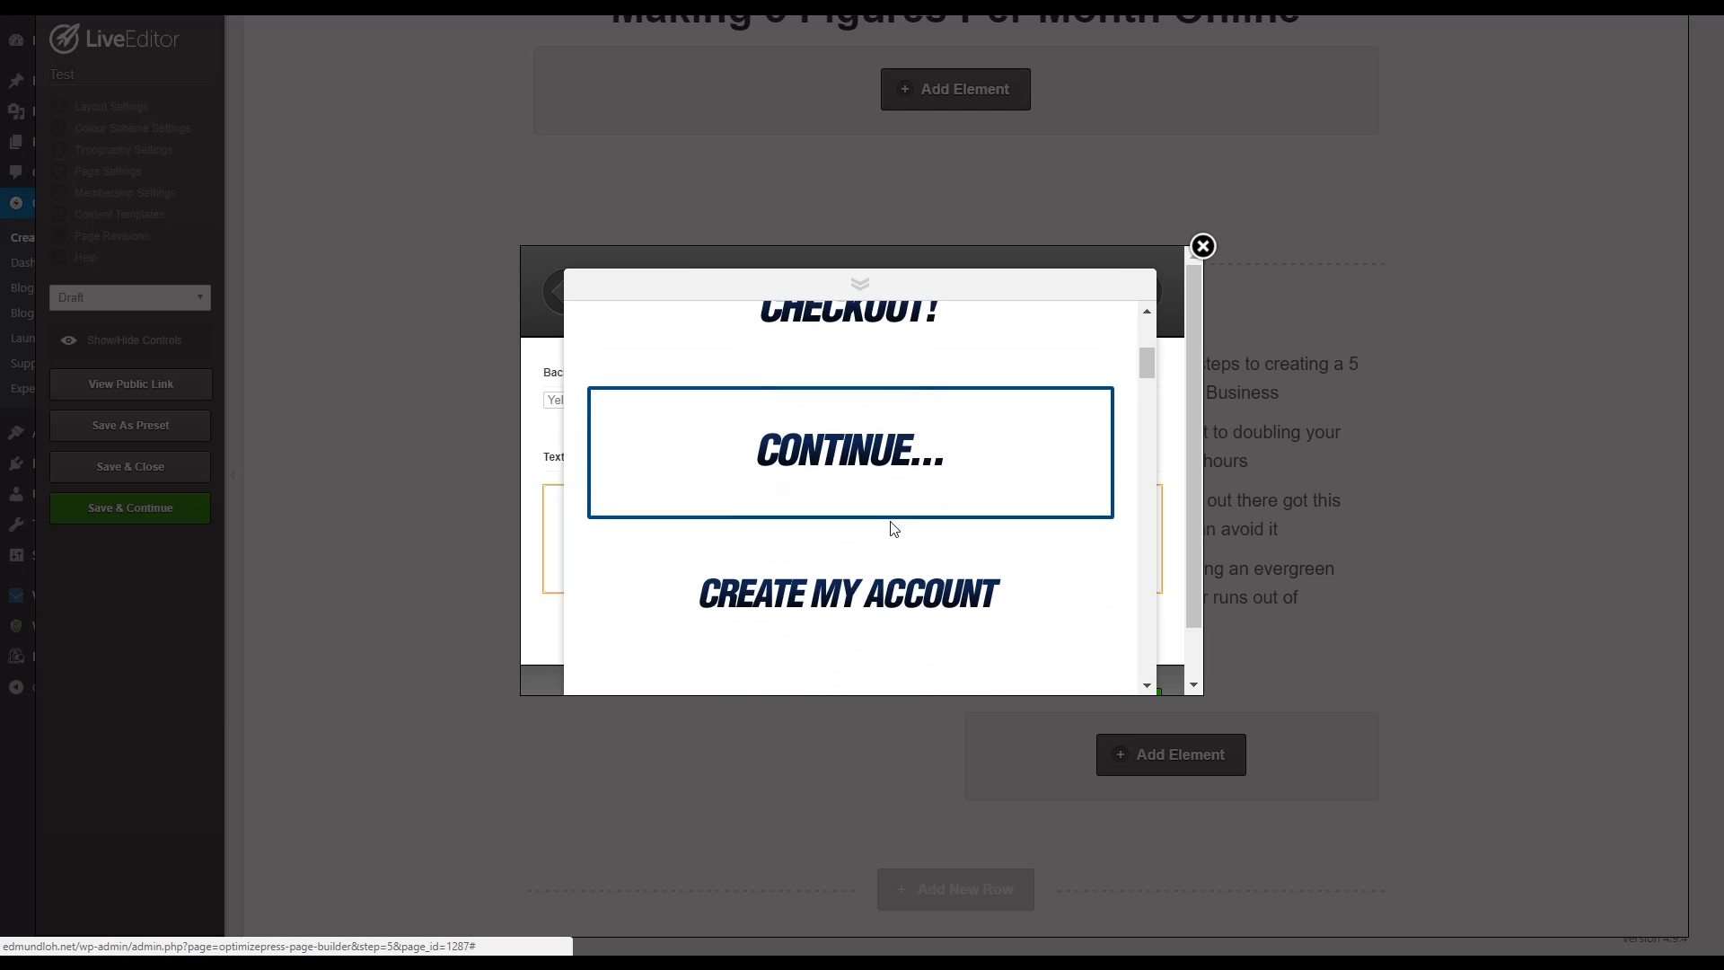
pyautogui.scroll(-2, 892, 530)
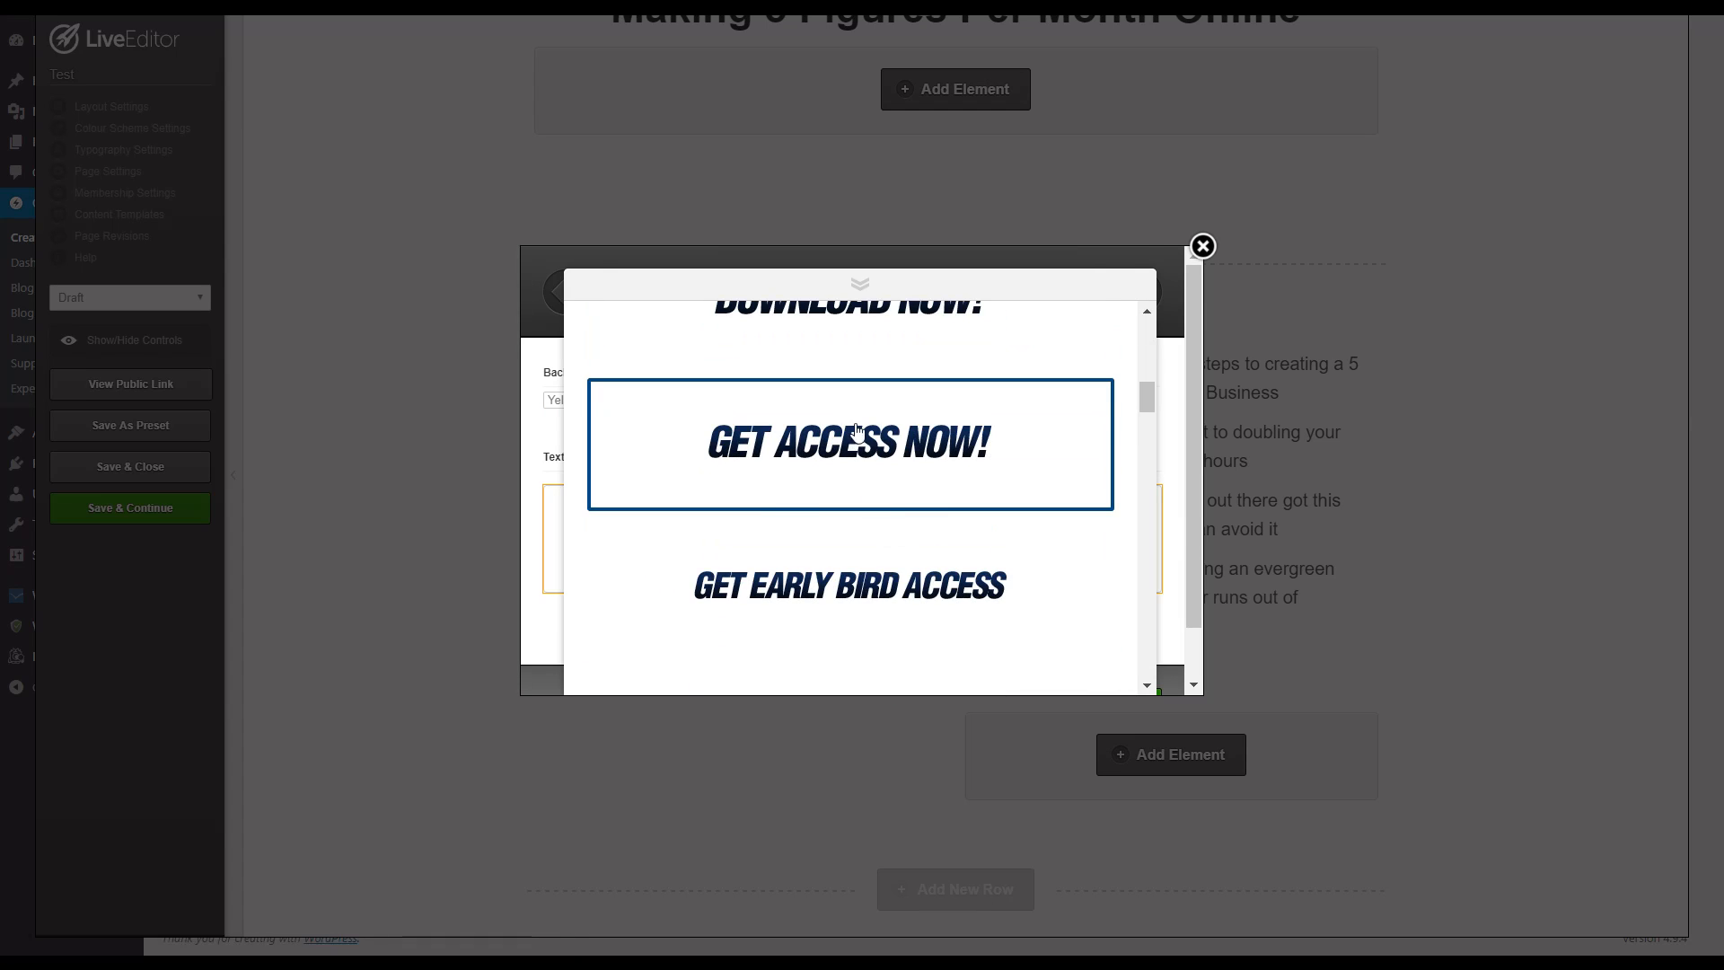
pyautogui.click(869, 460)
pyautogui.scroll(-1, 889, 503)
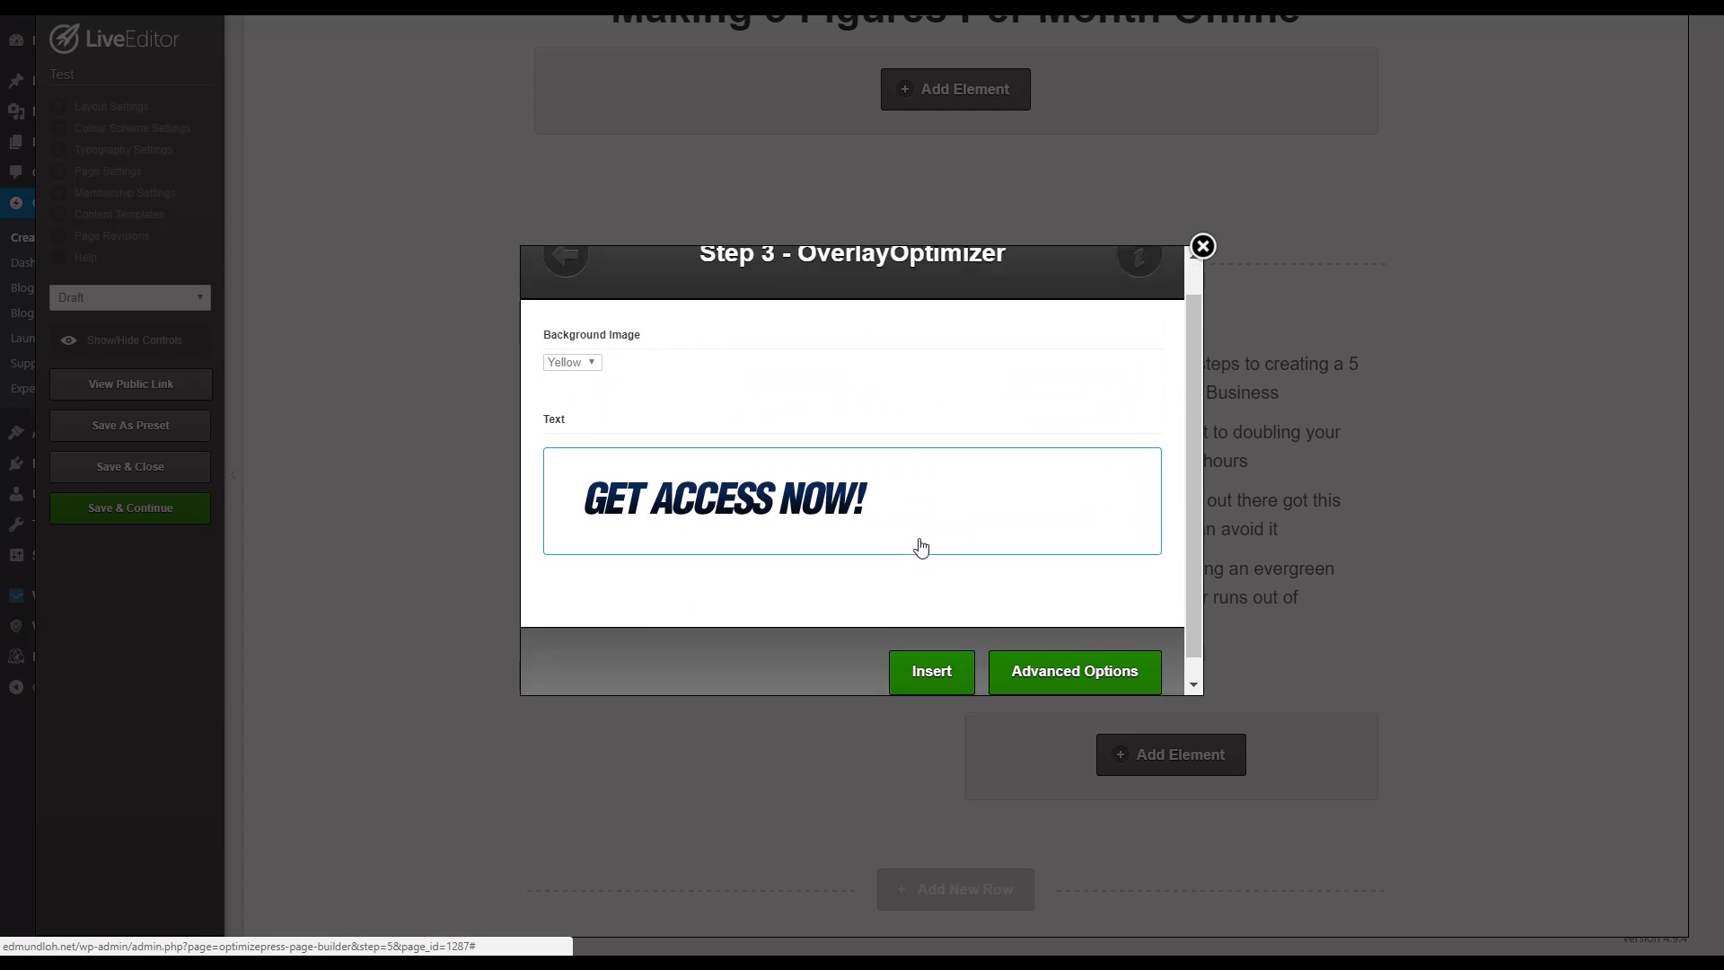
pyautogui.click(917, 653)
pyautogui.scroll(-3, 1158, 607)
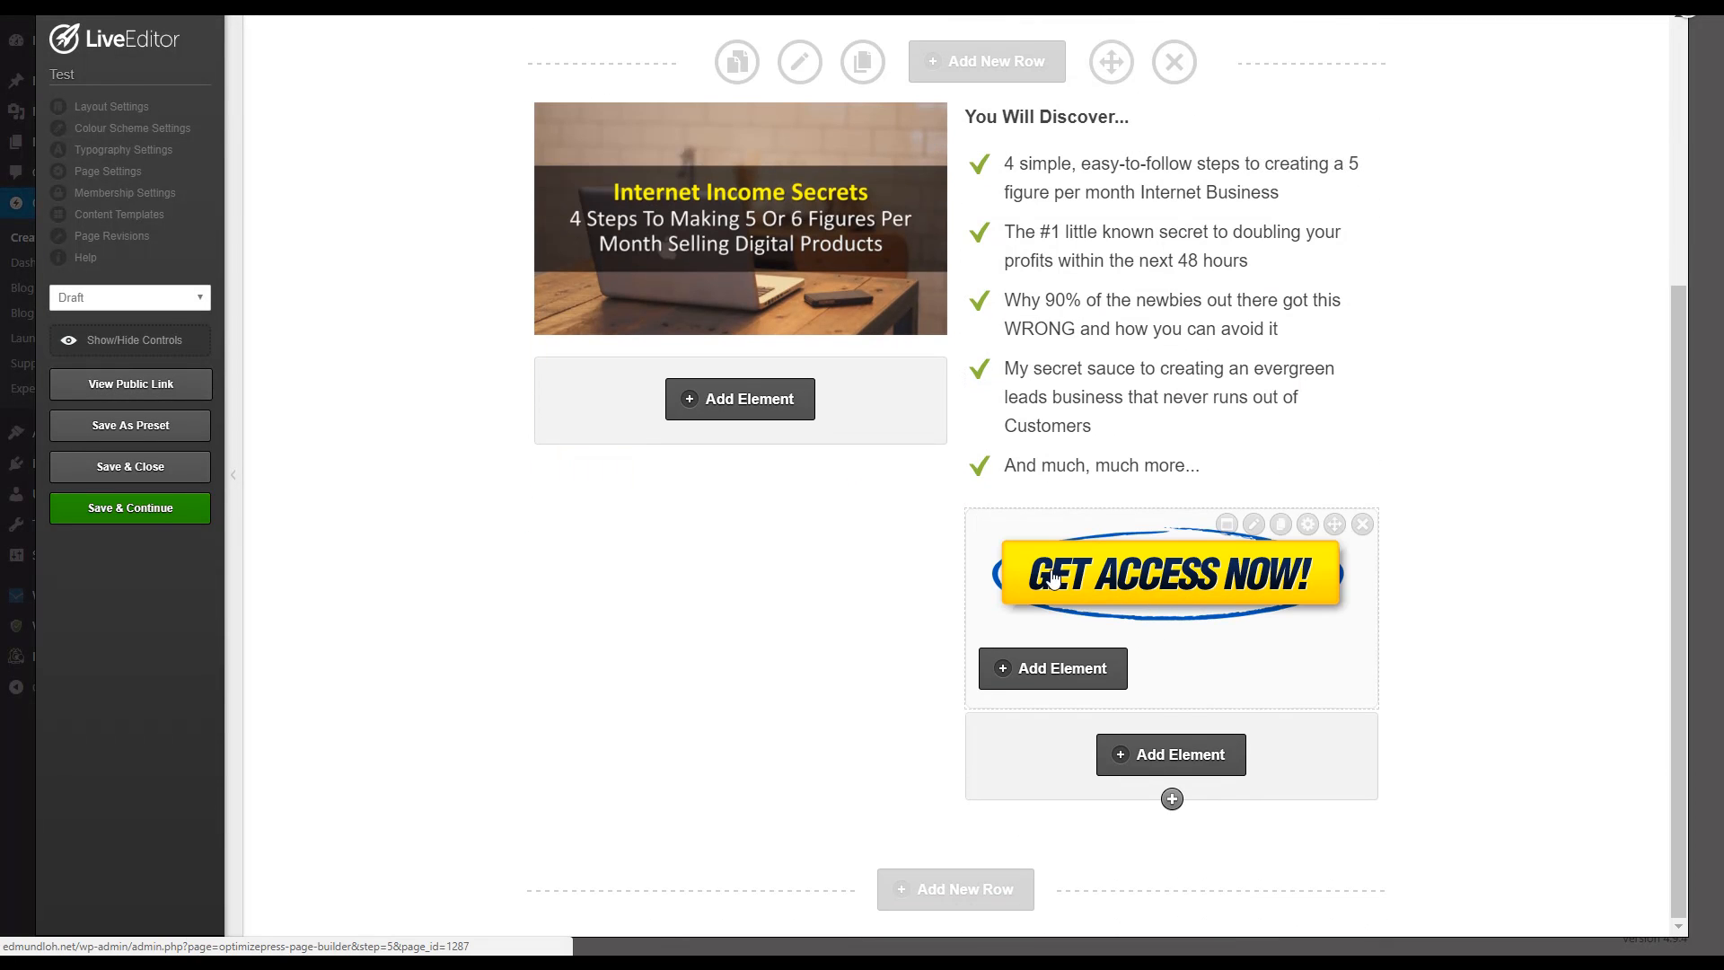
pyautogui.click(153, 513)
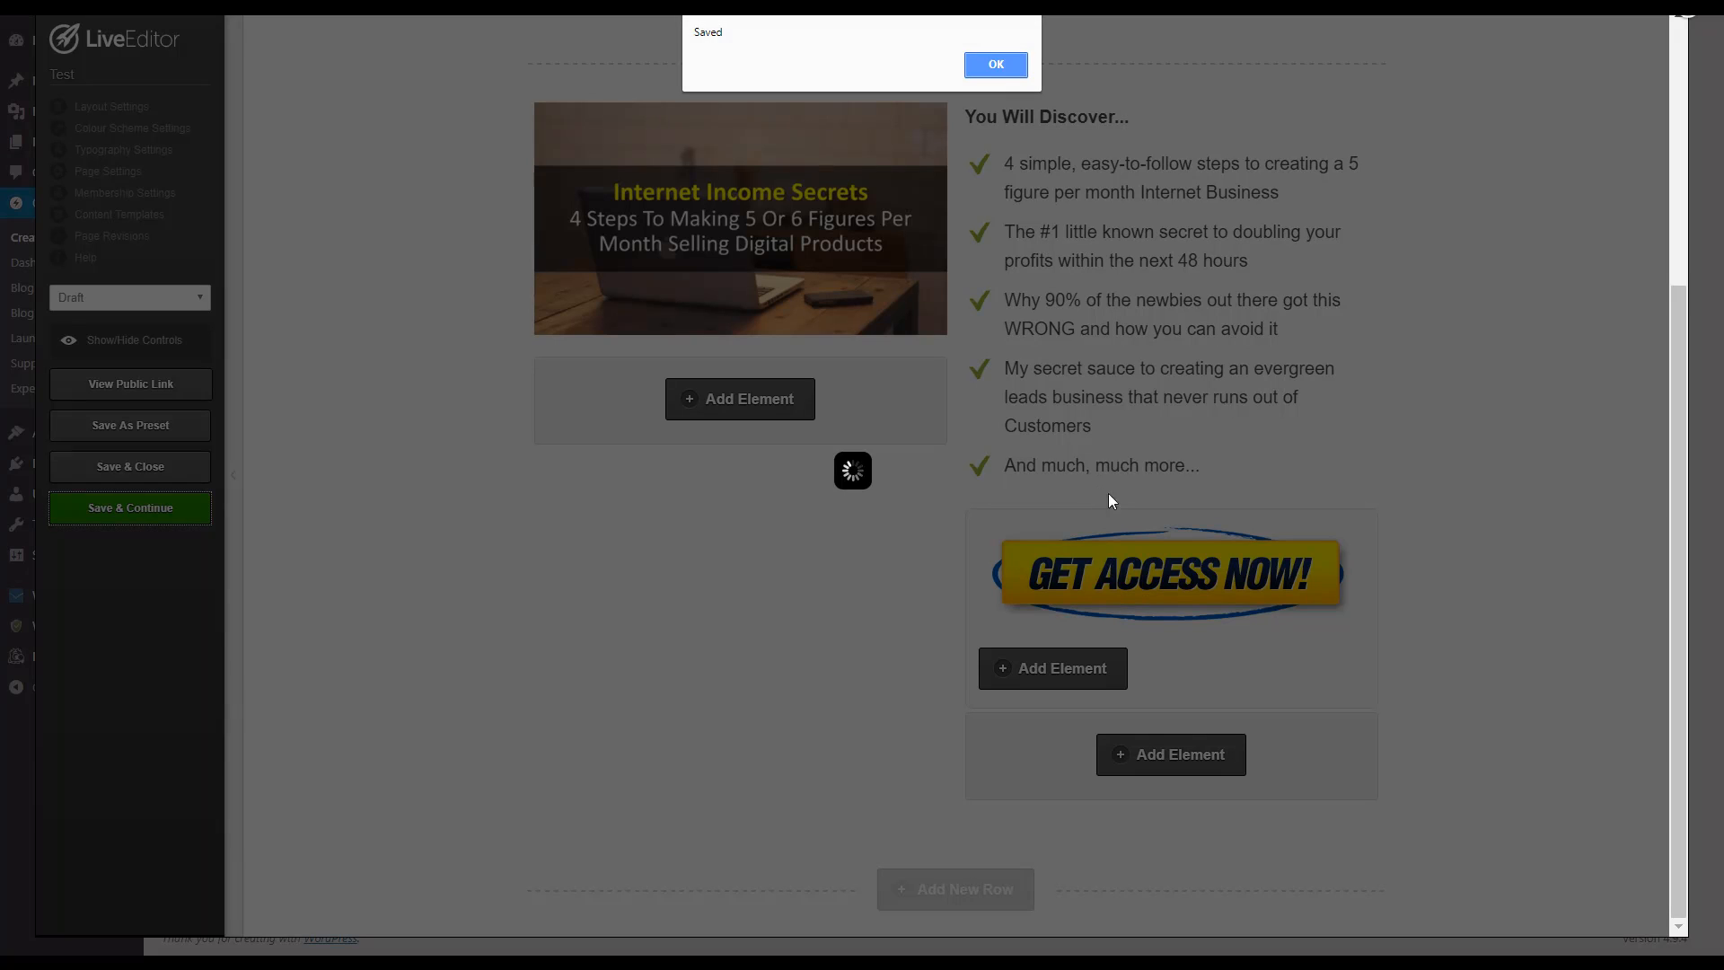
pyautogui.click(996, 64)
# Step: Open the "GET ACCESS NOW!" overlay's content and start adding an Optin Box element, searching for "opt"
pyautogui.moveTo(1255, 532)
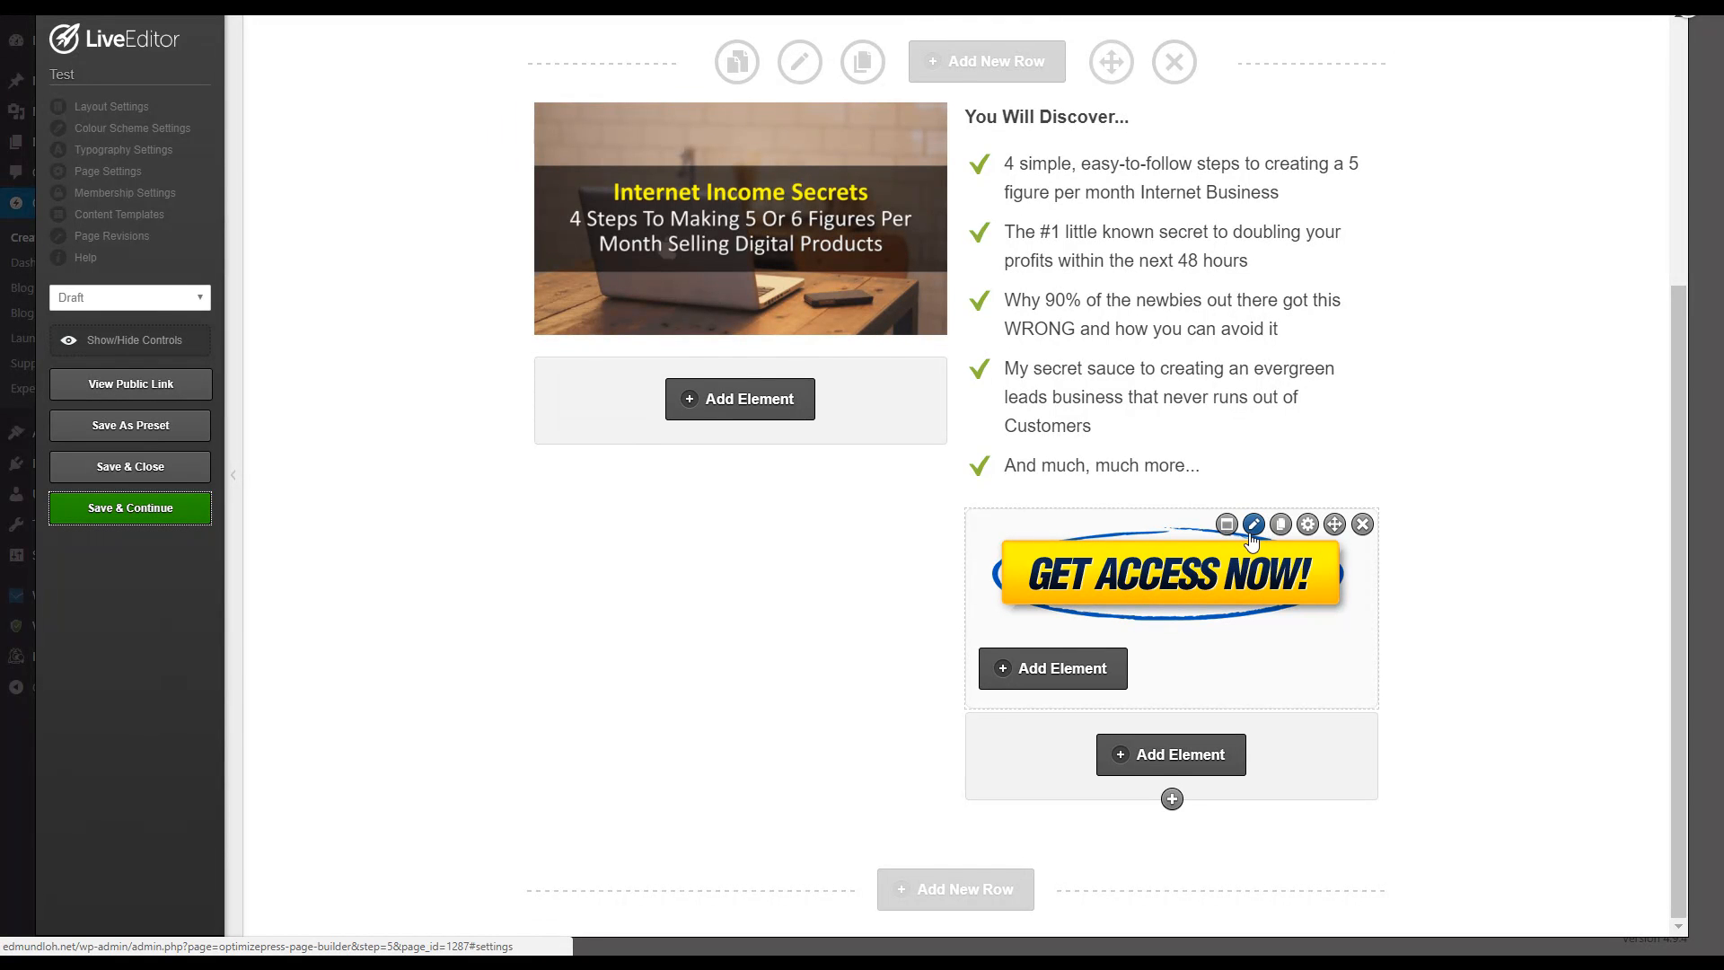
pyautogui.click(1253, 525)
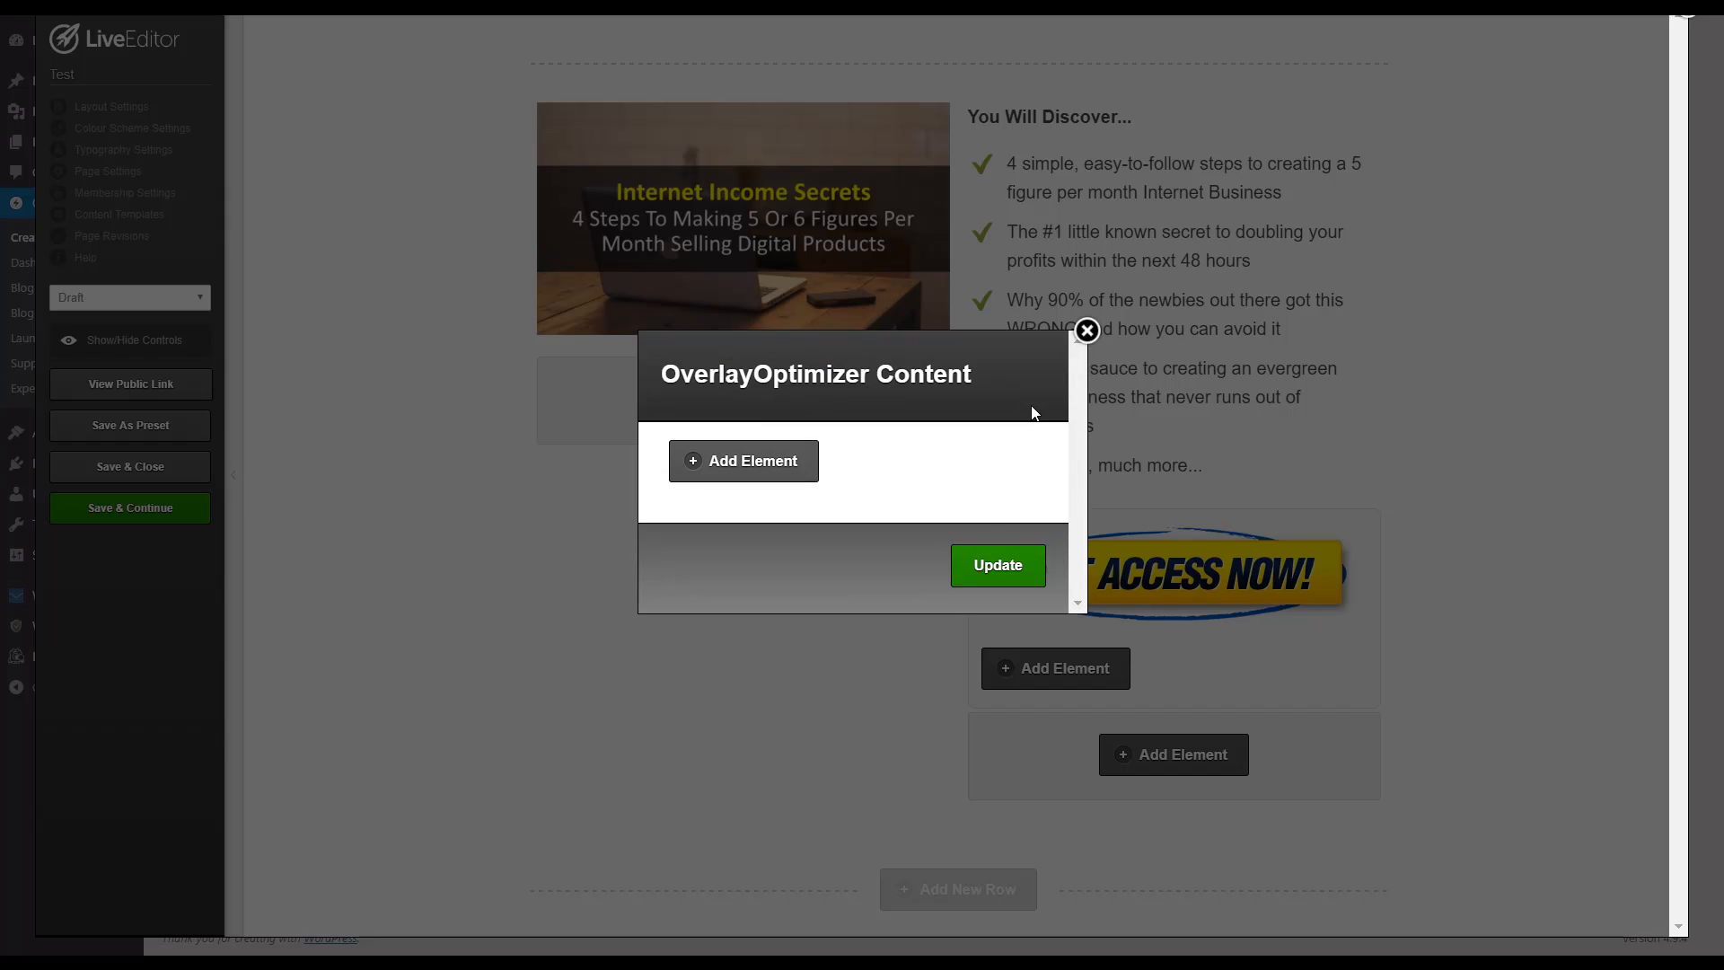
pyautogui.click(787, 462)
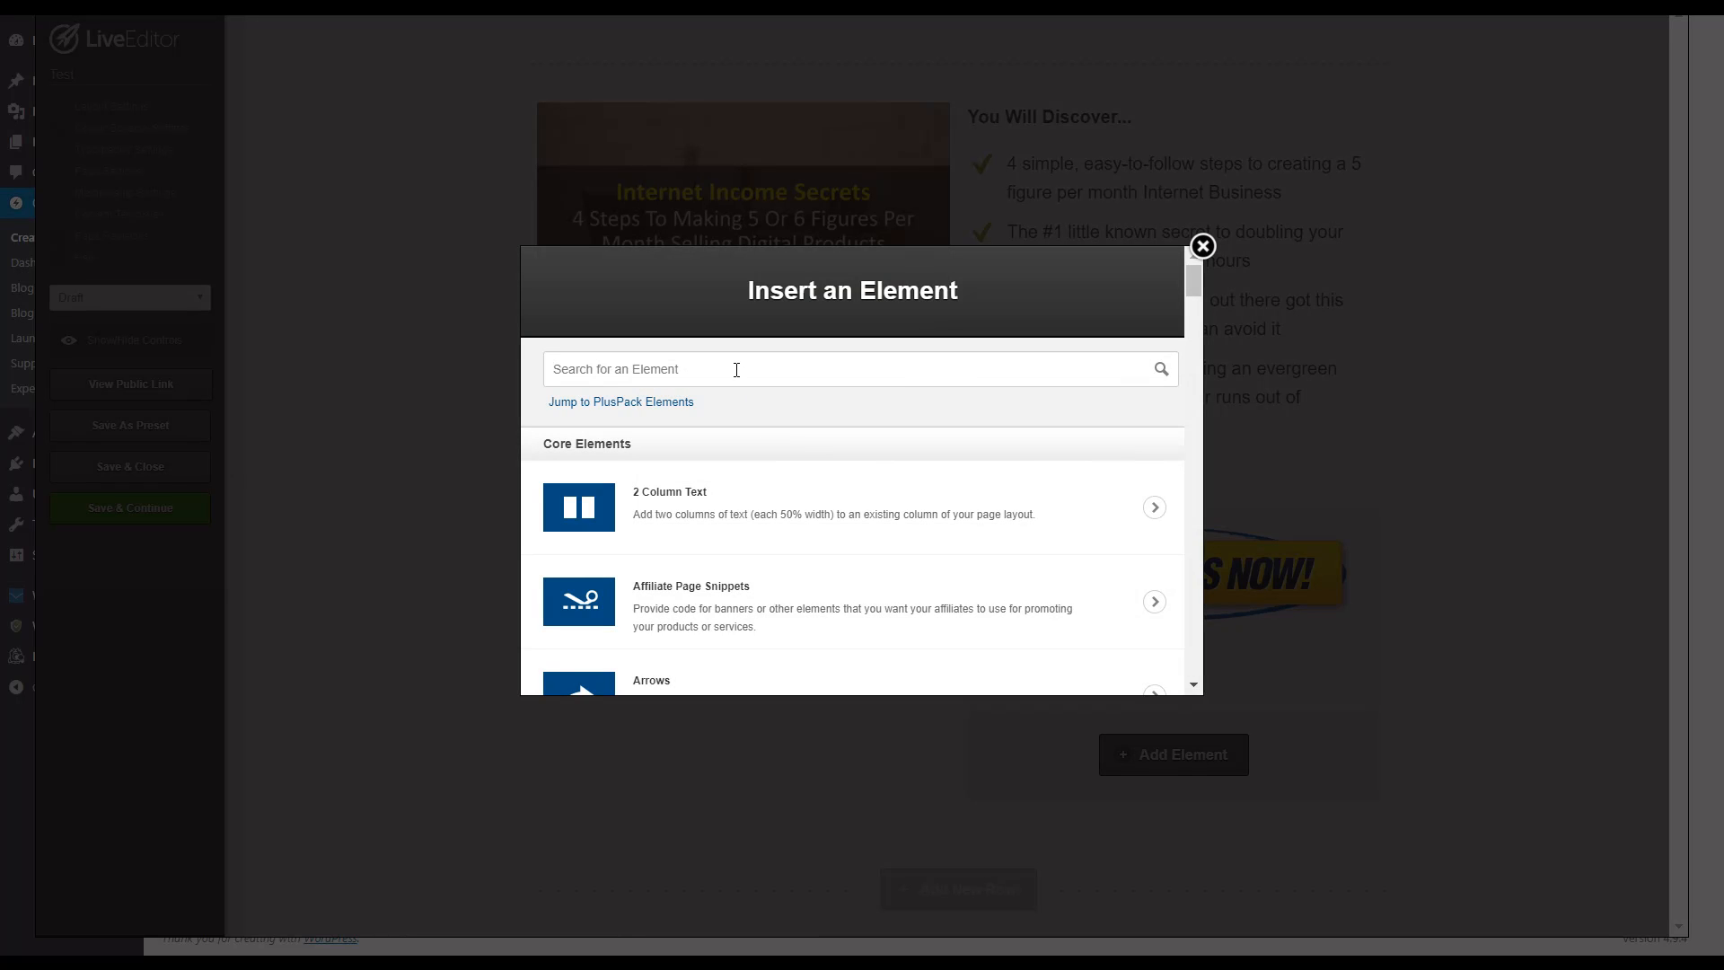
pyautogui.write('opt')
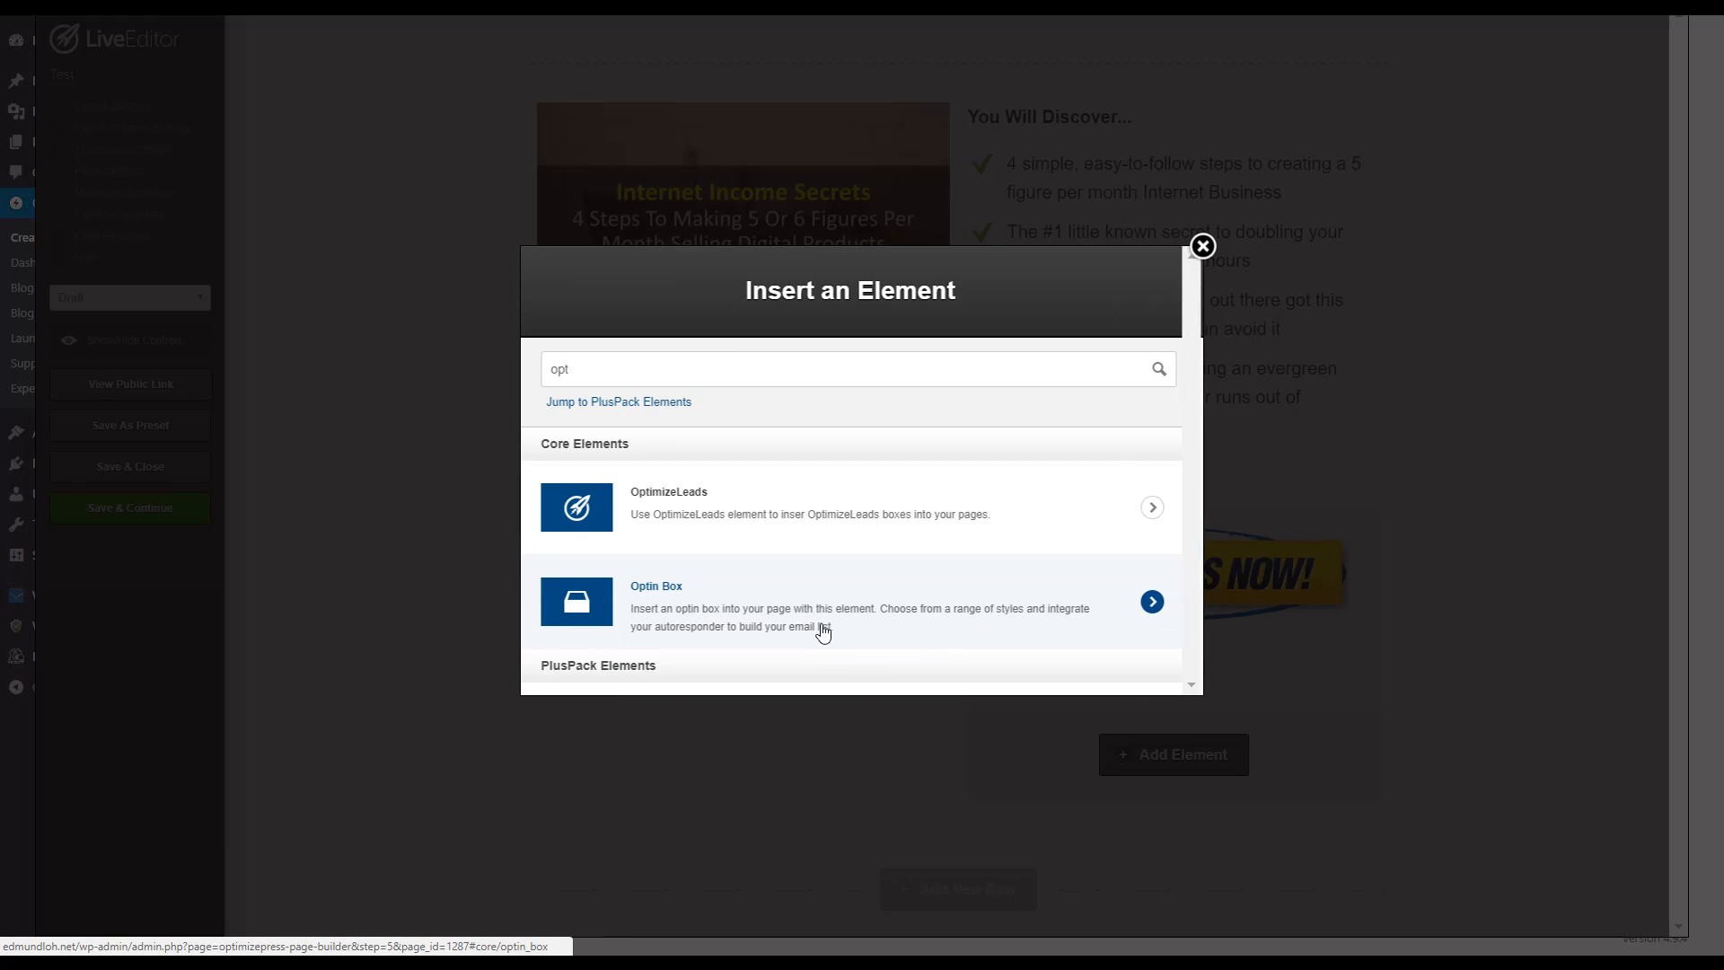
pyautogui.click(820, 628)
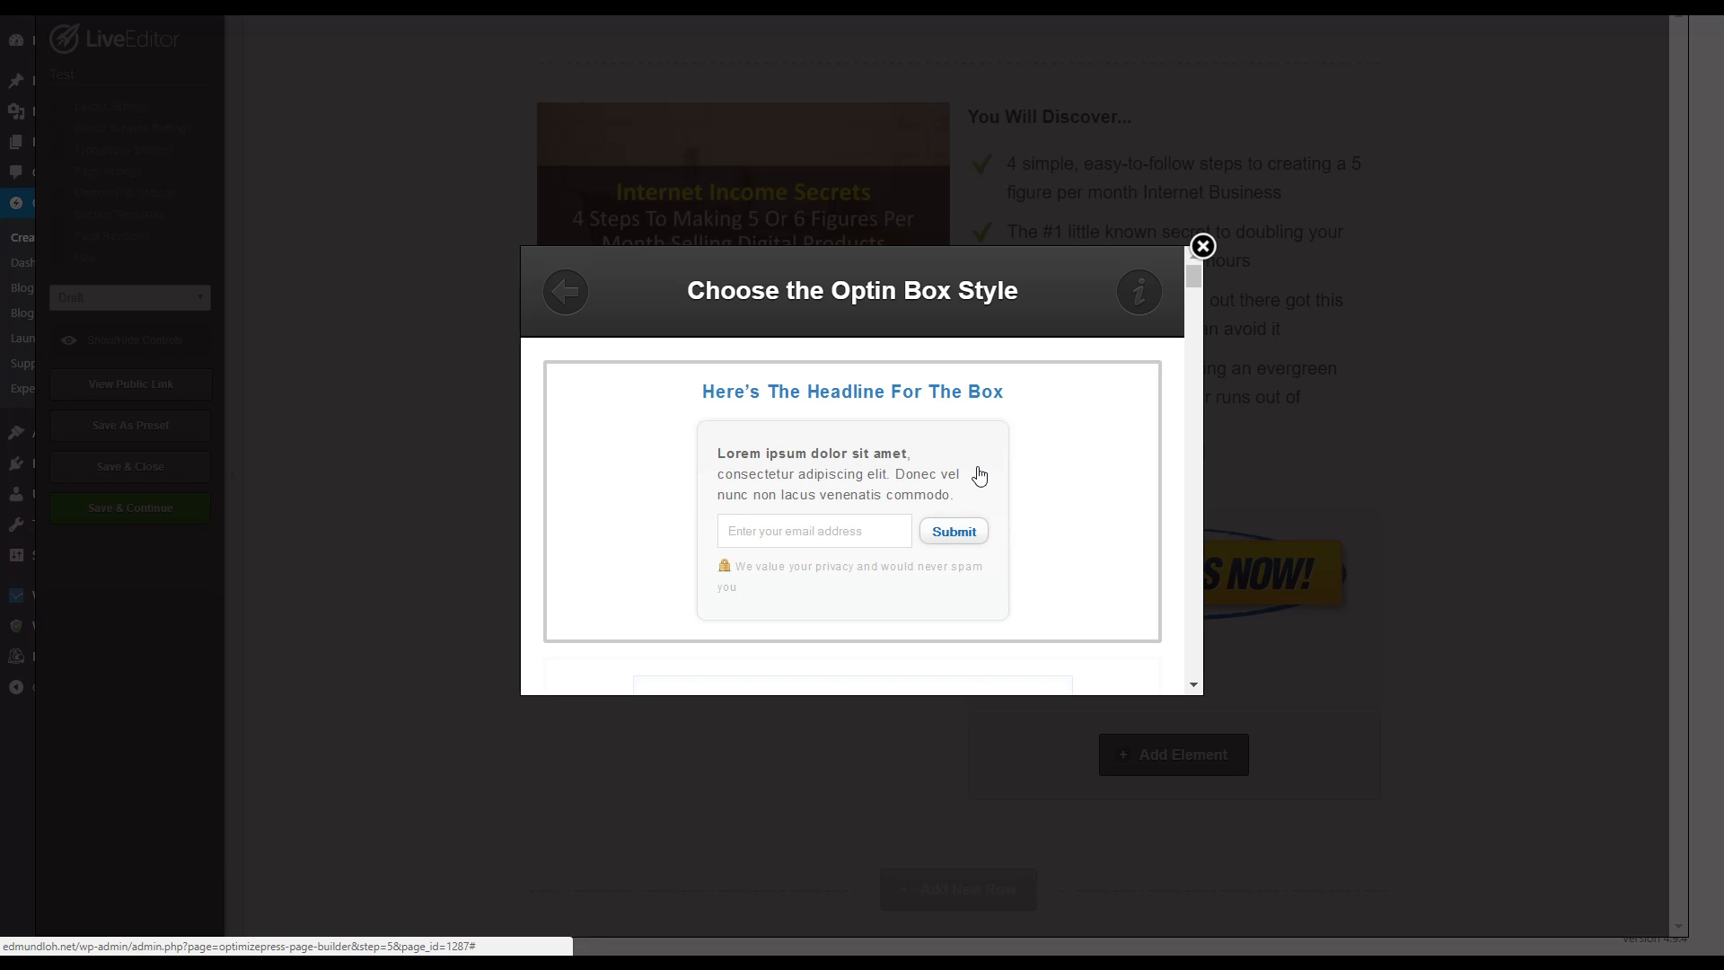
# Step: Choose the headline-free optin box style with first name and email fields above an orange "Get Instant Access!" button
pyautogui.scroll(-1, 965, 497)
pyautogui.scroll(3, 964, 495)
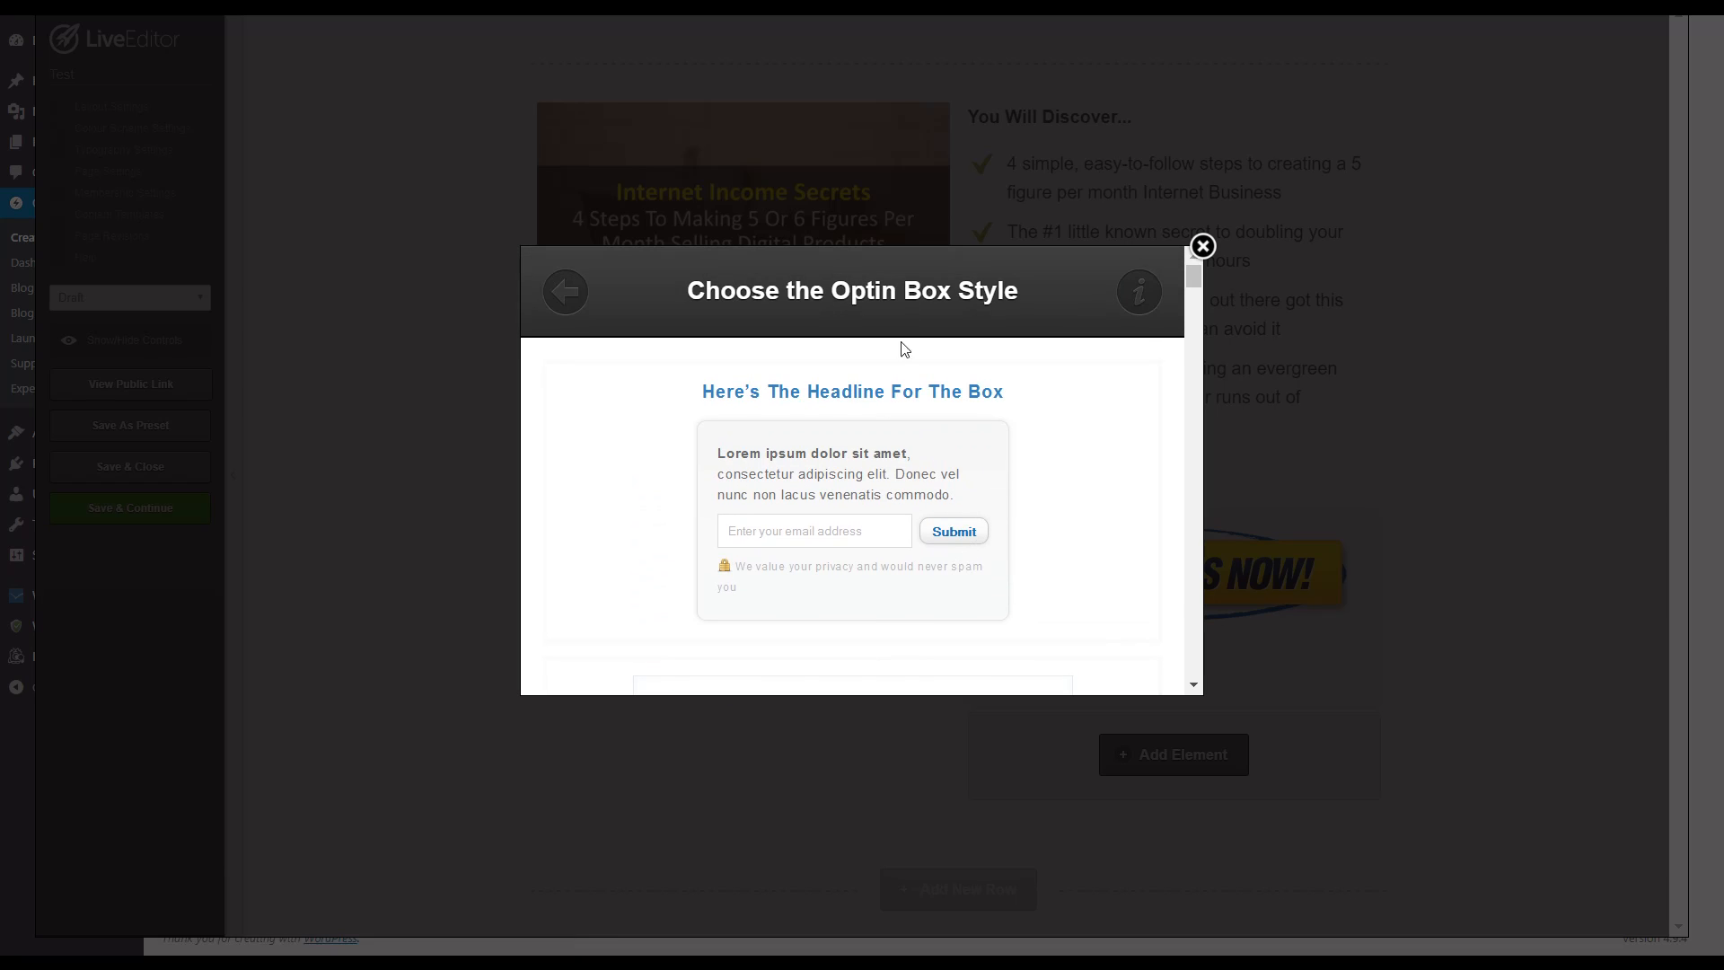
pyautogui.scroll(-5, 879, 481)
pyautogui.scroll(-3, 878, 485)
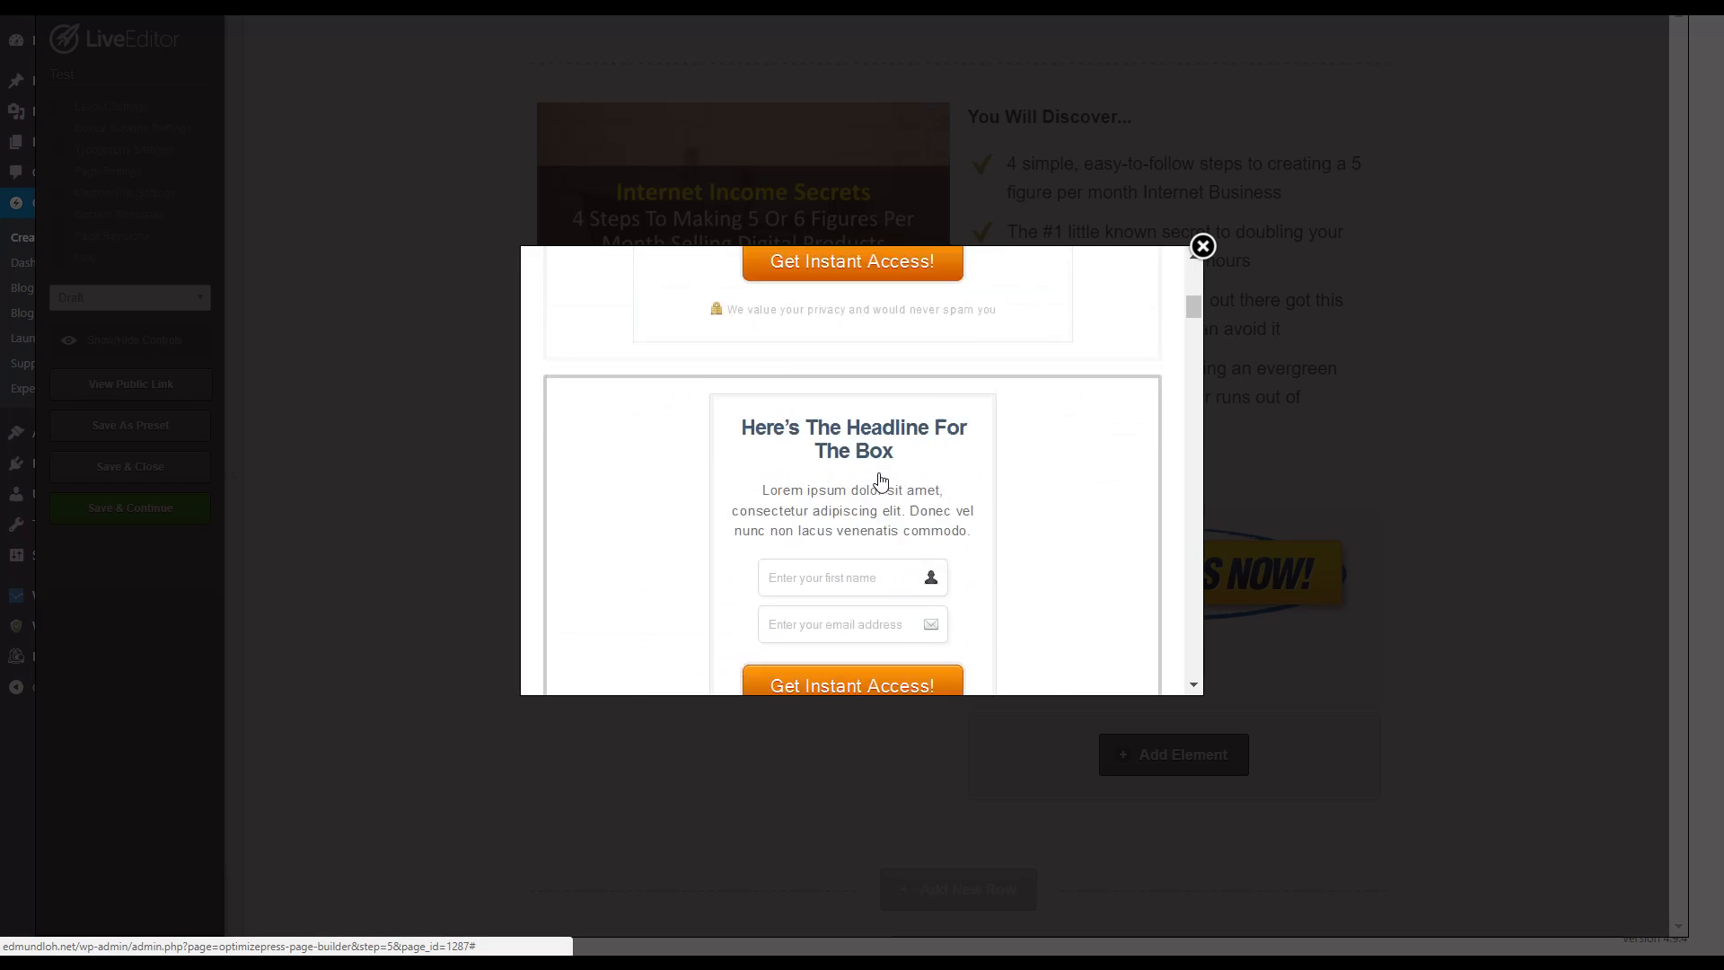
pyautogui.scroll(2, 879, 482)
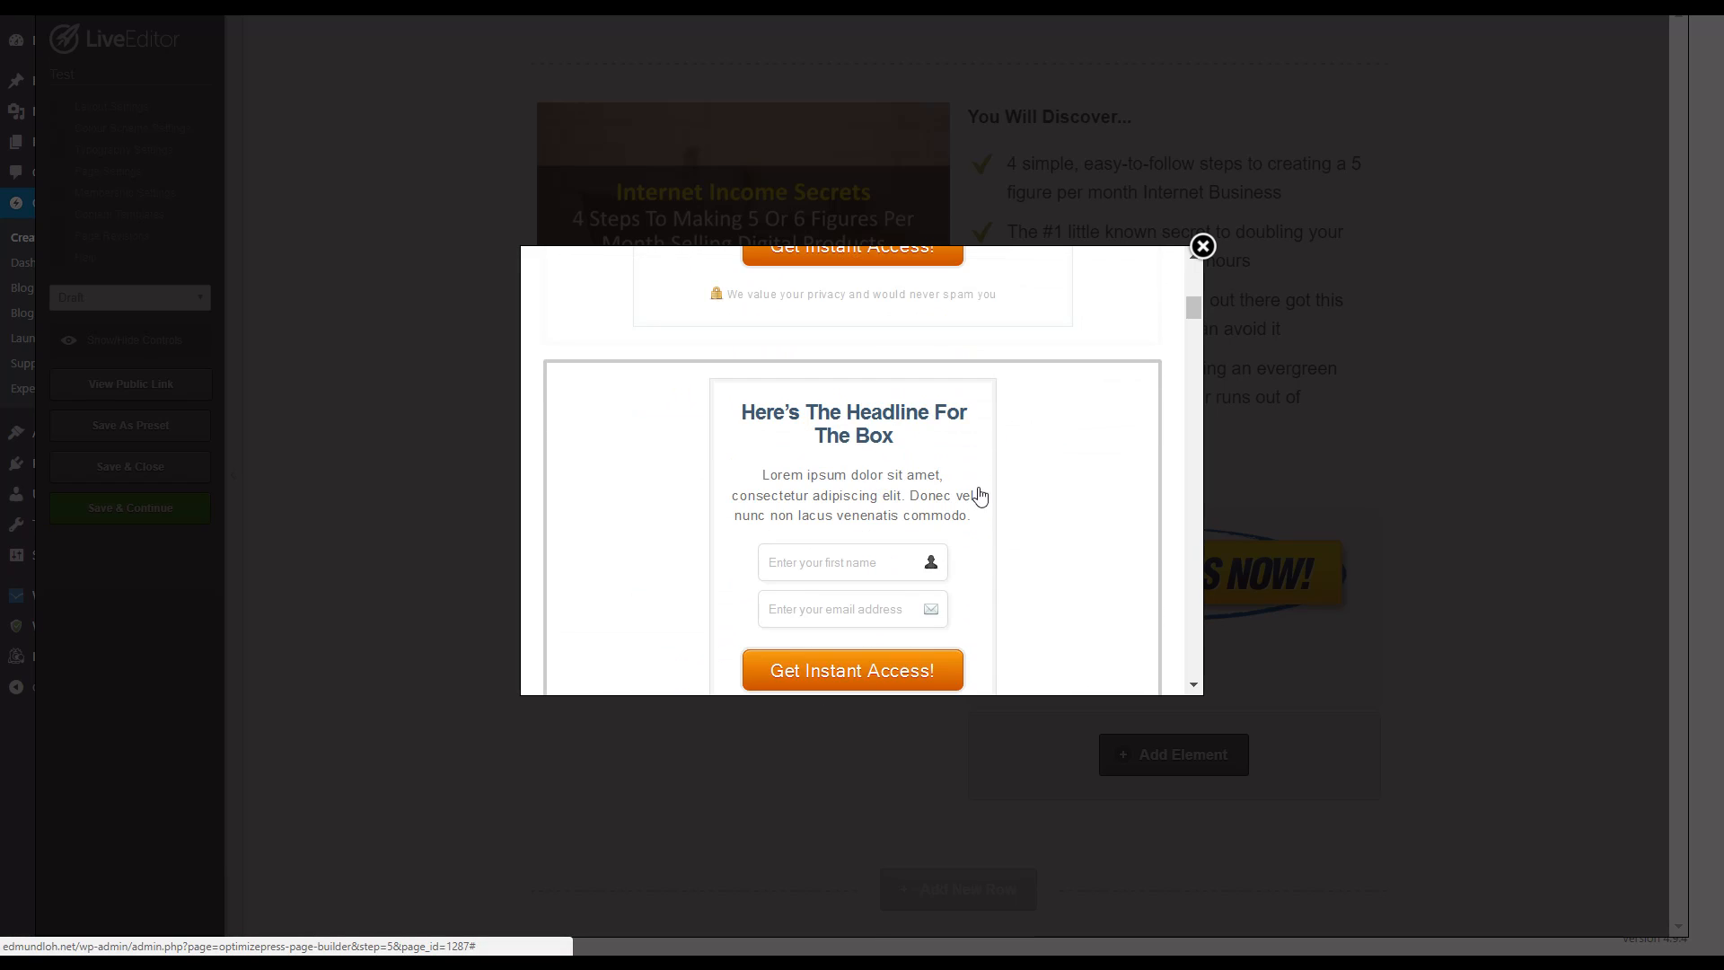
pyautogui.scroll(-8, 979, 494)
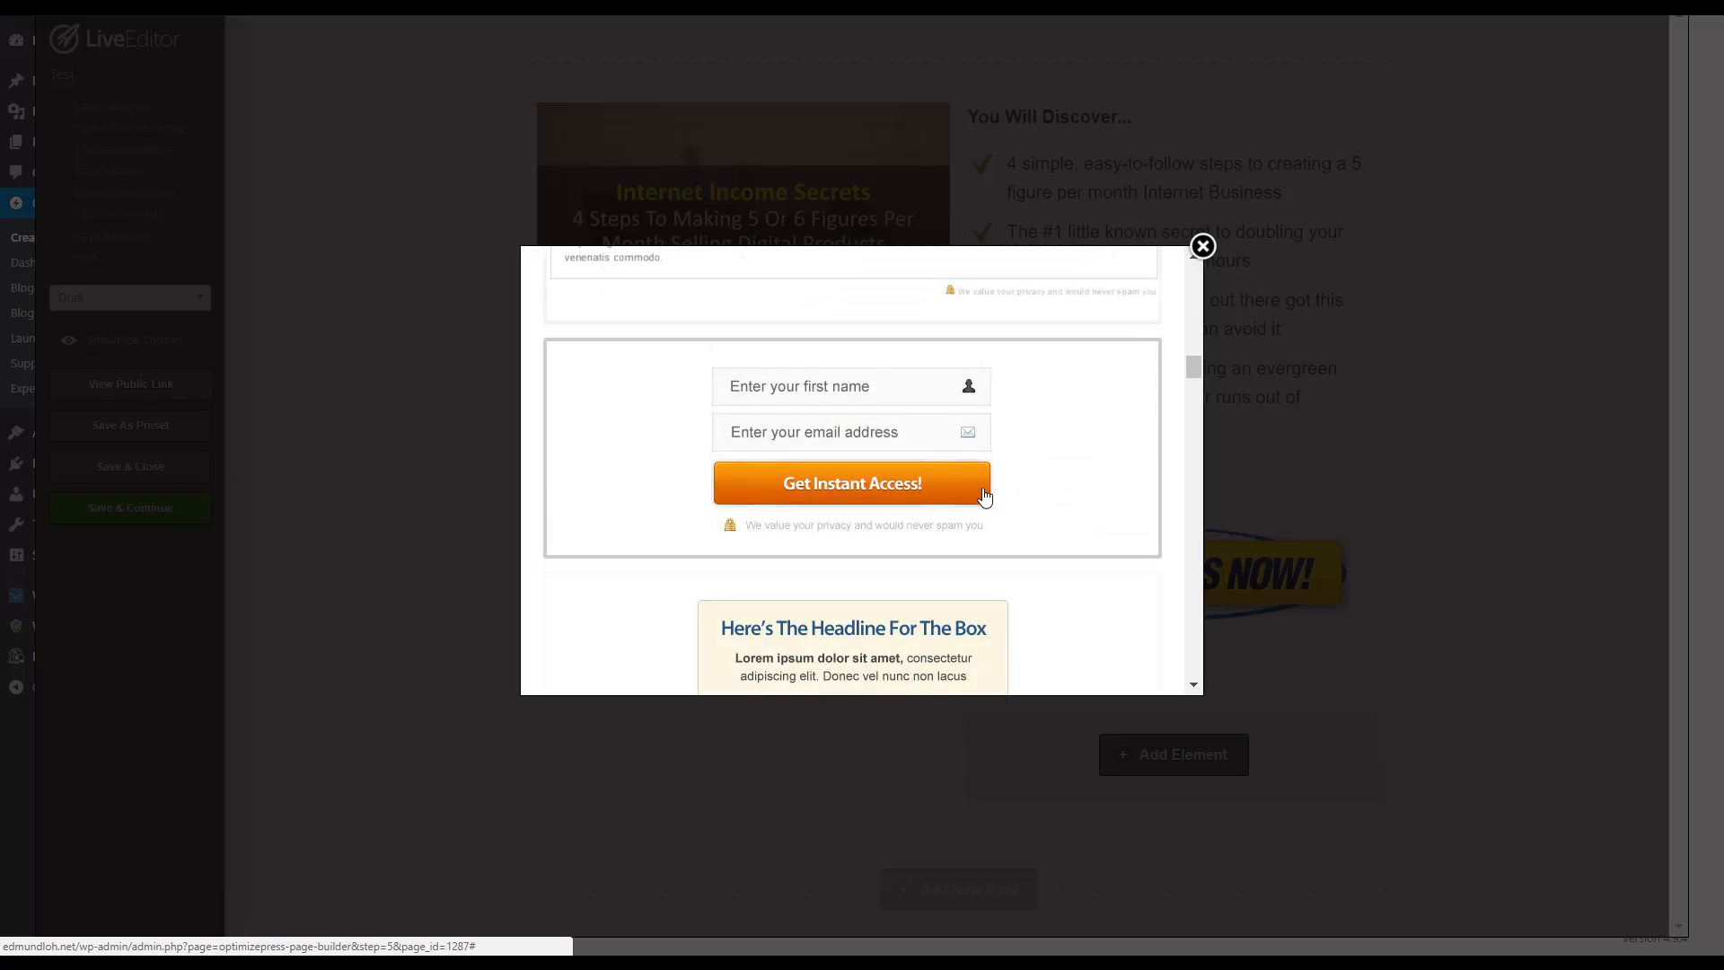
pyautogui.click(1047, 448)
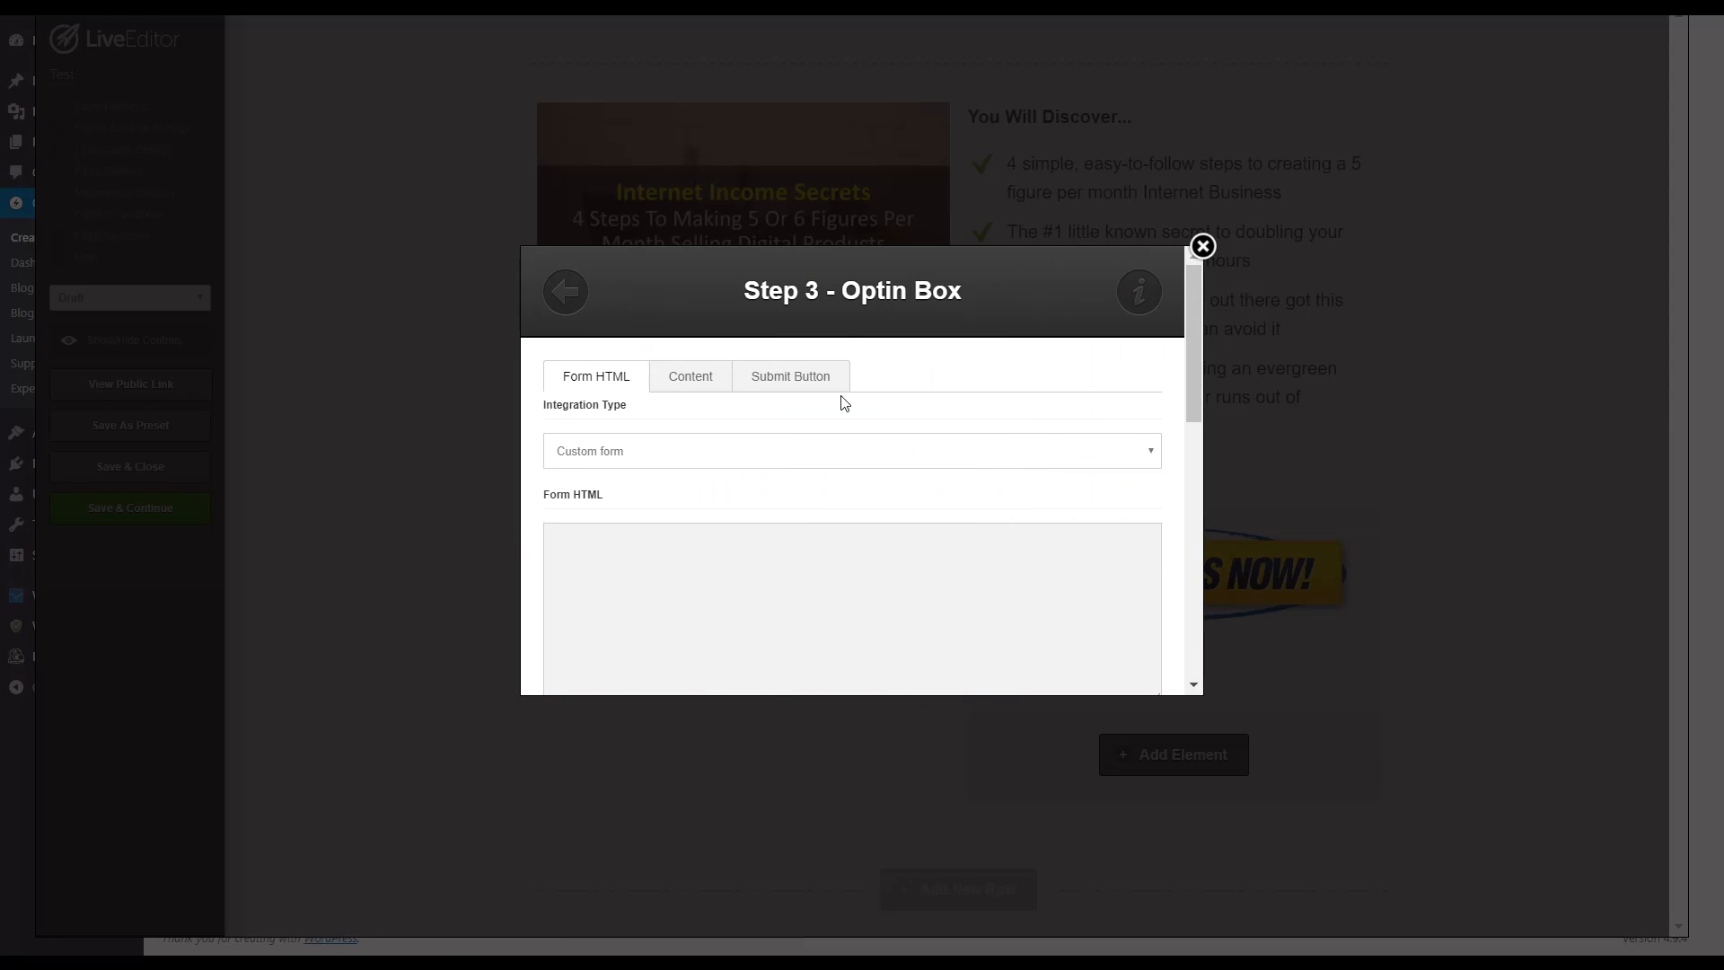
pyautogui.scroll(-1, 806, 396)
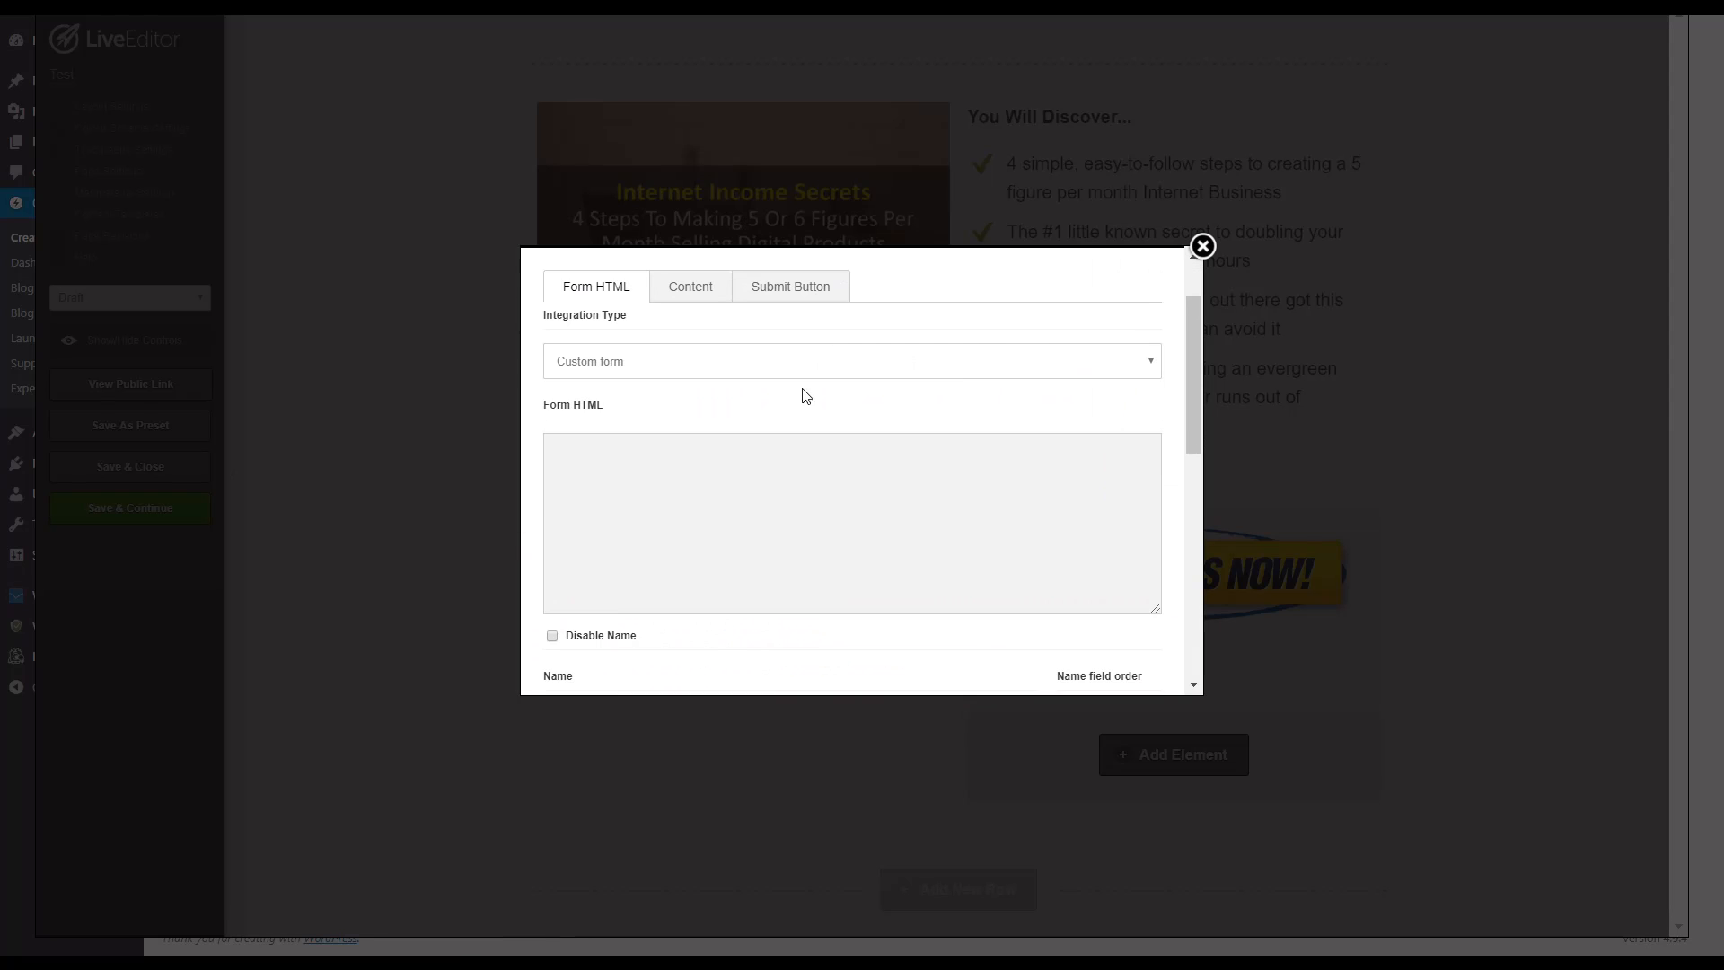
# Step: Remove the placeholder Lorem ipsum paragraph from the optin box's content
pyautogui.click(701, 463)
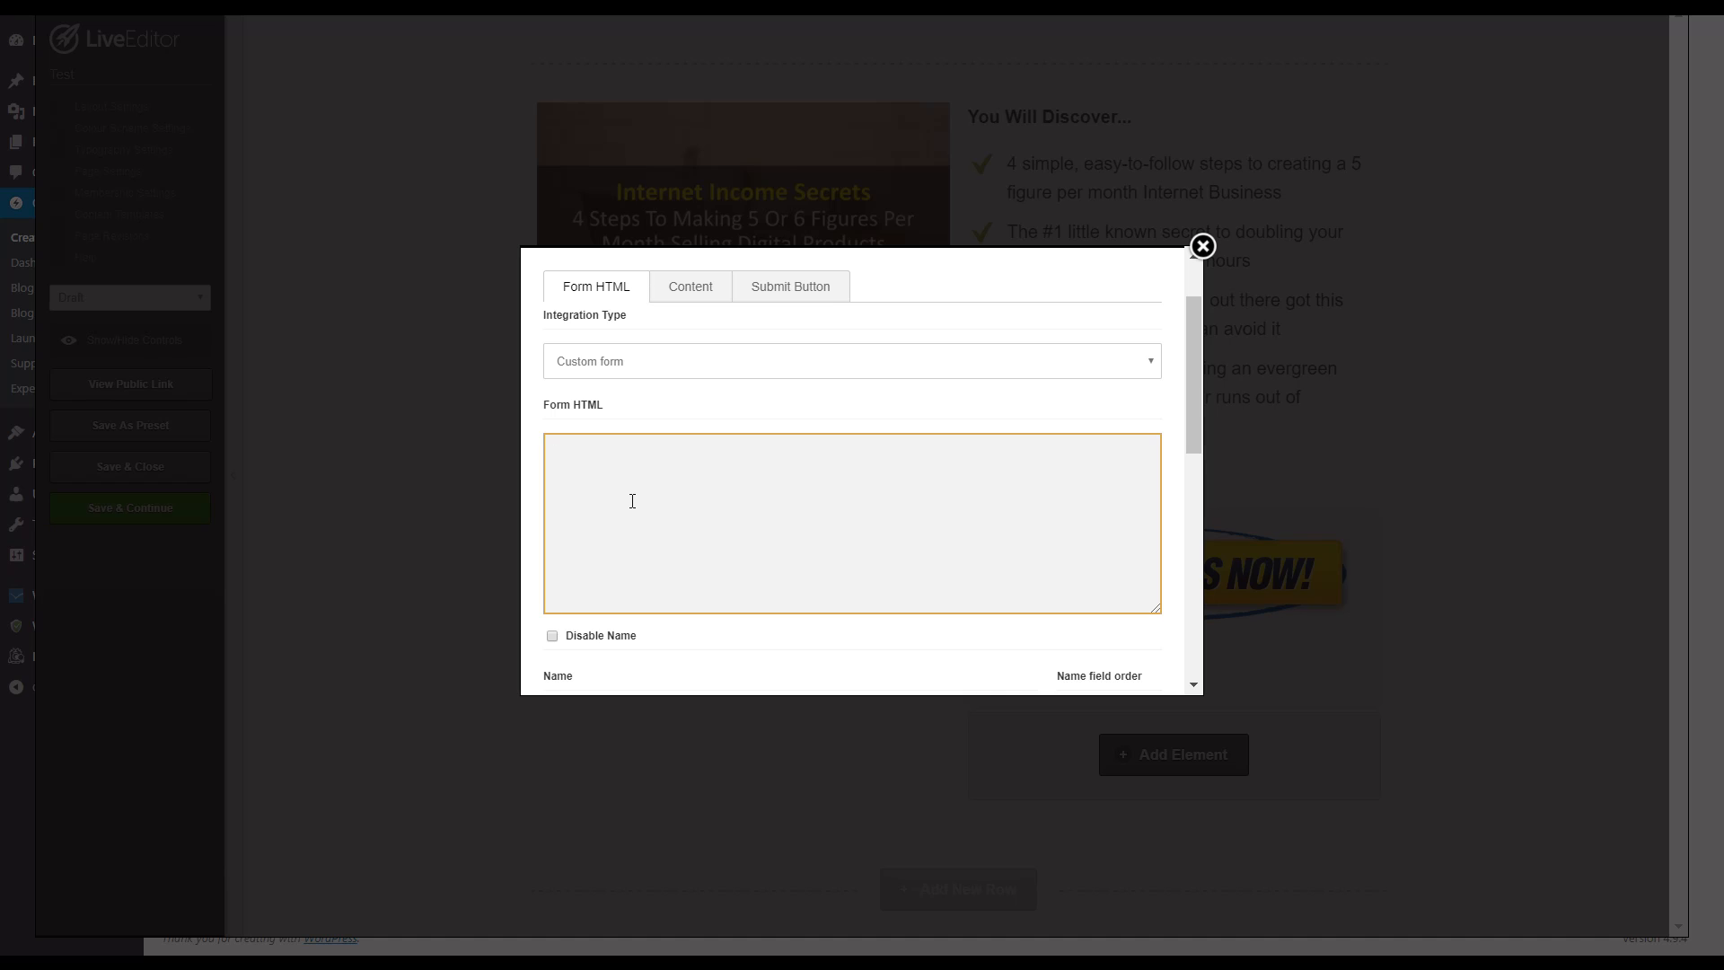
pyautogui.scroll(-10, 743, 539)
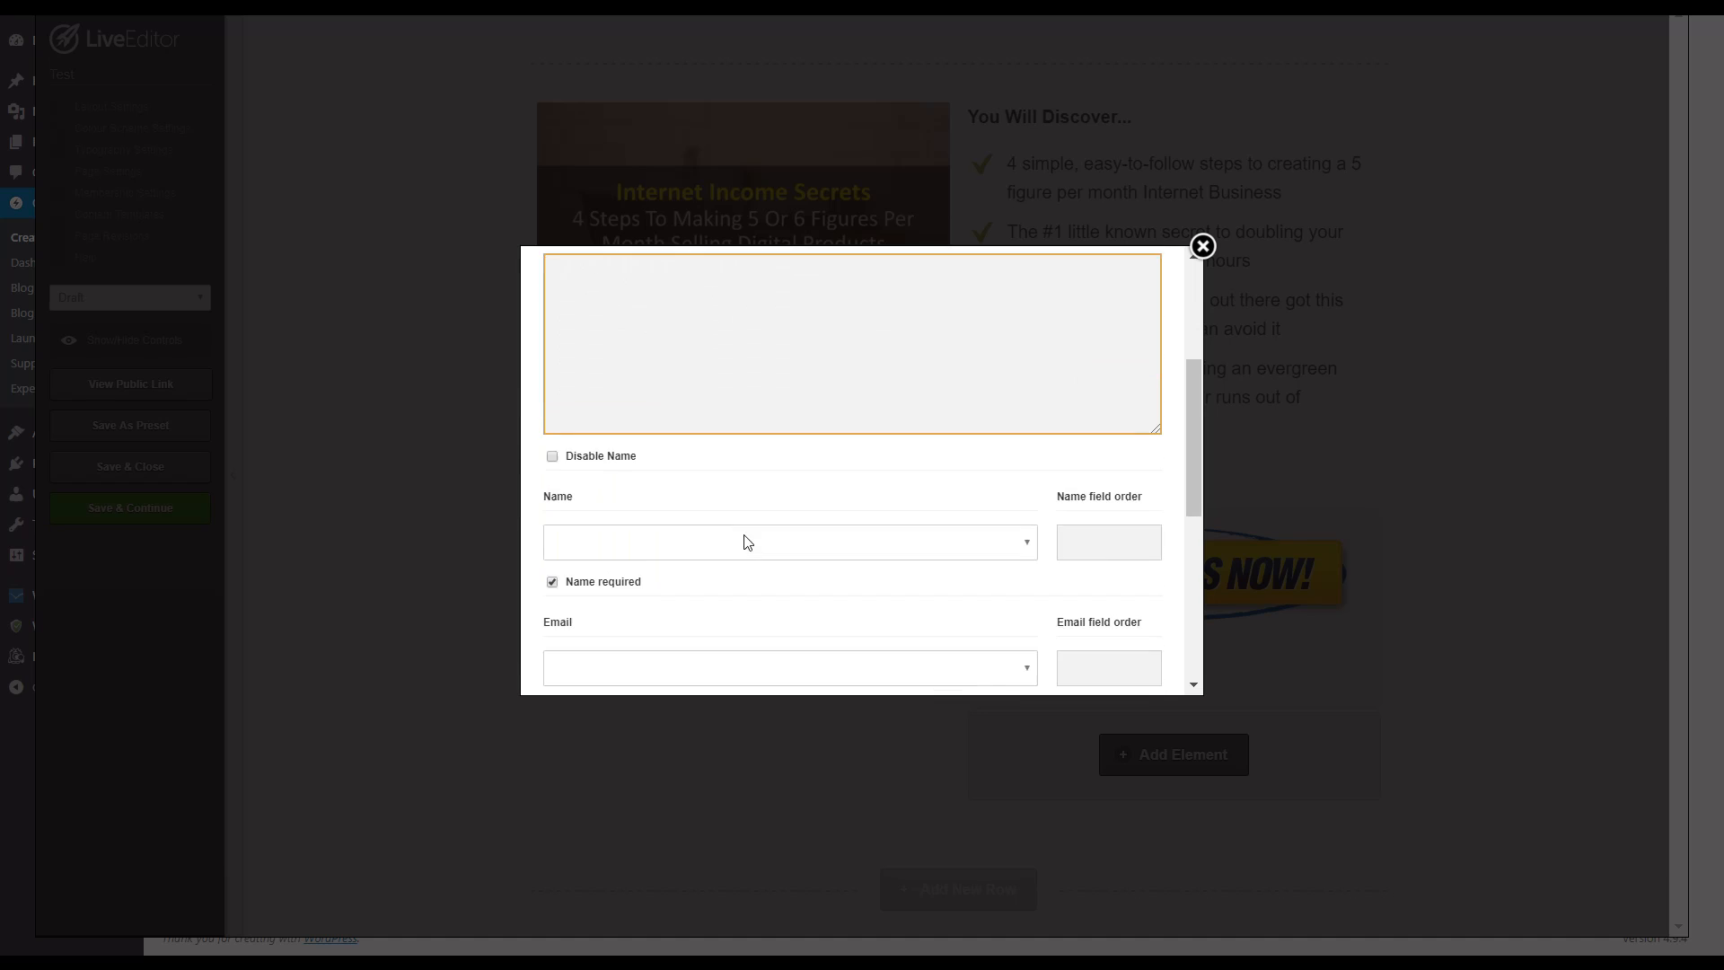
pyautogui.scroll(10, 961, 538)
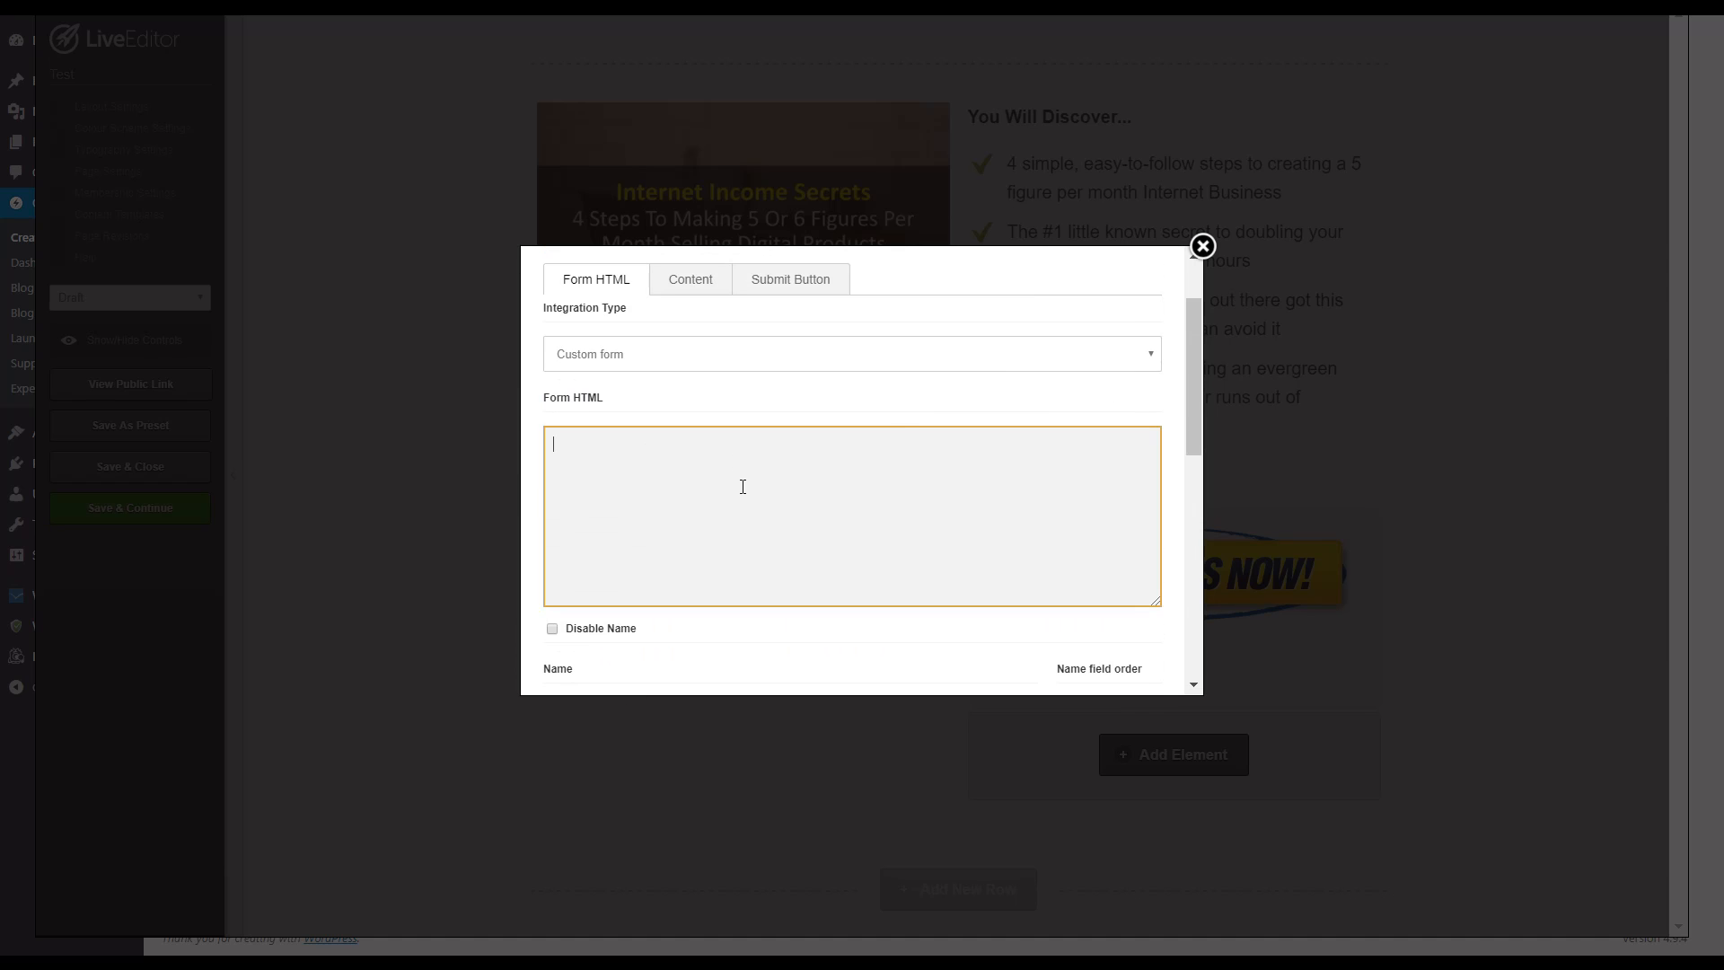
pyautogui.click(699, 286)
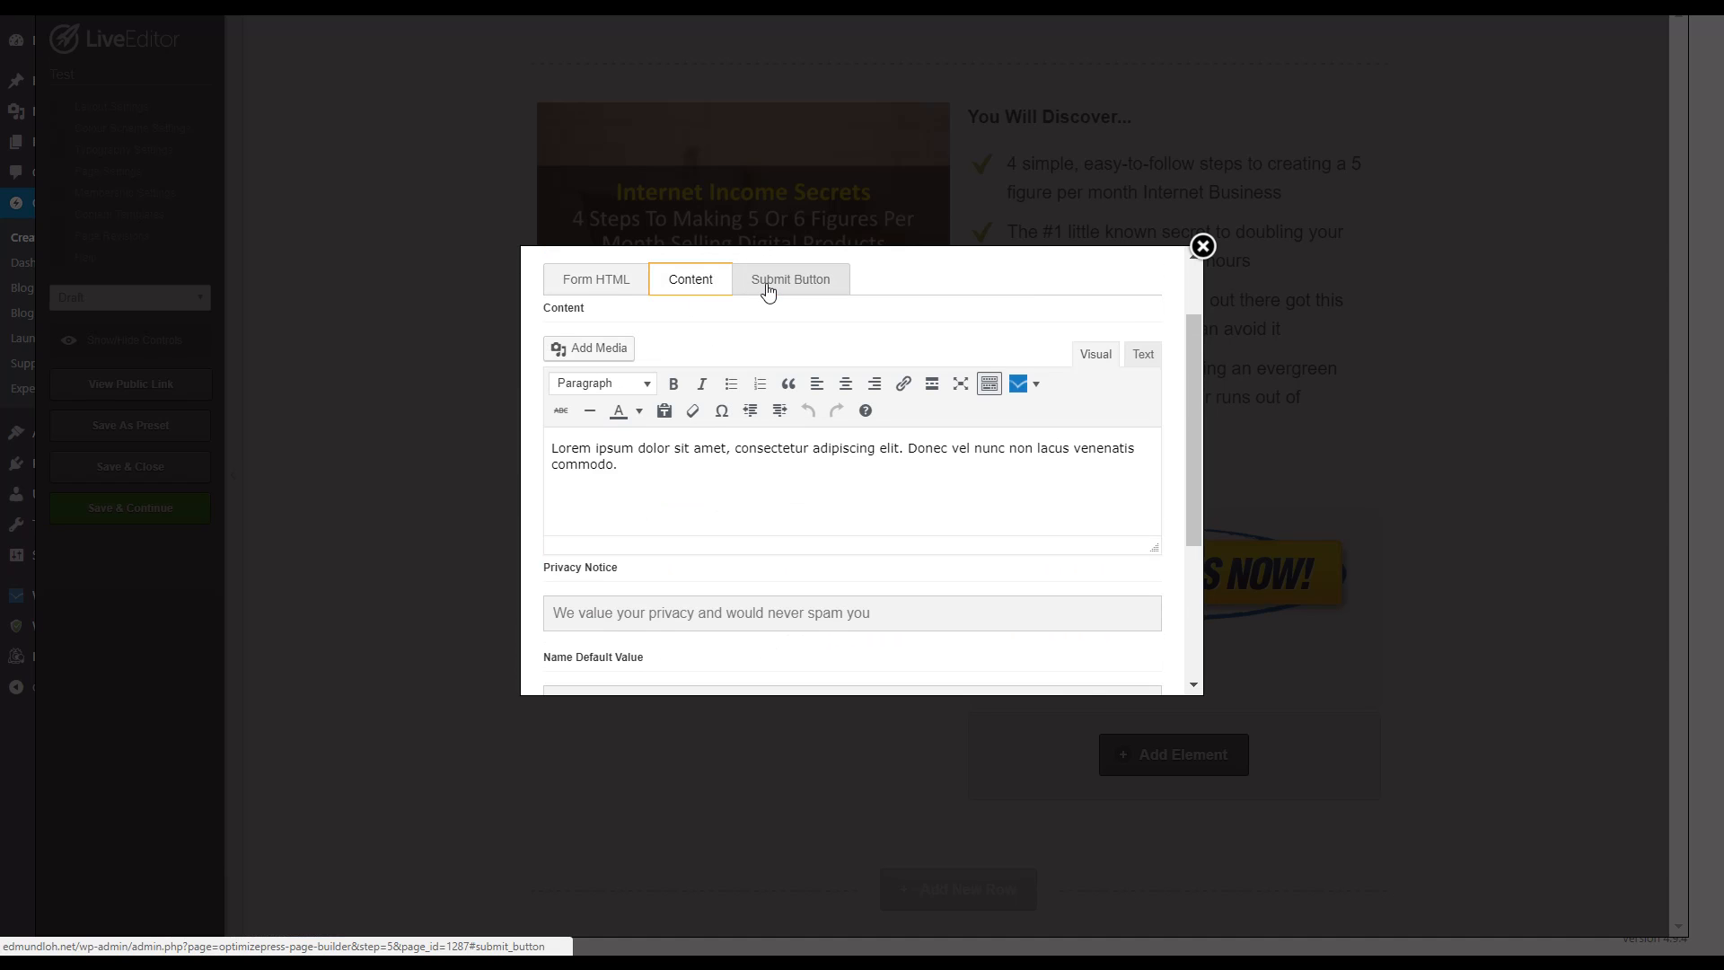
pyautogui.moveTo(709, 504); pyautogui.dragTo(503, 435)
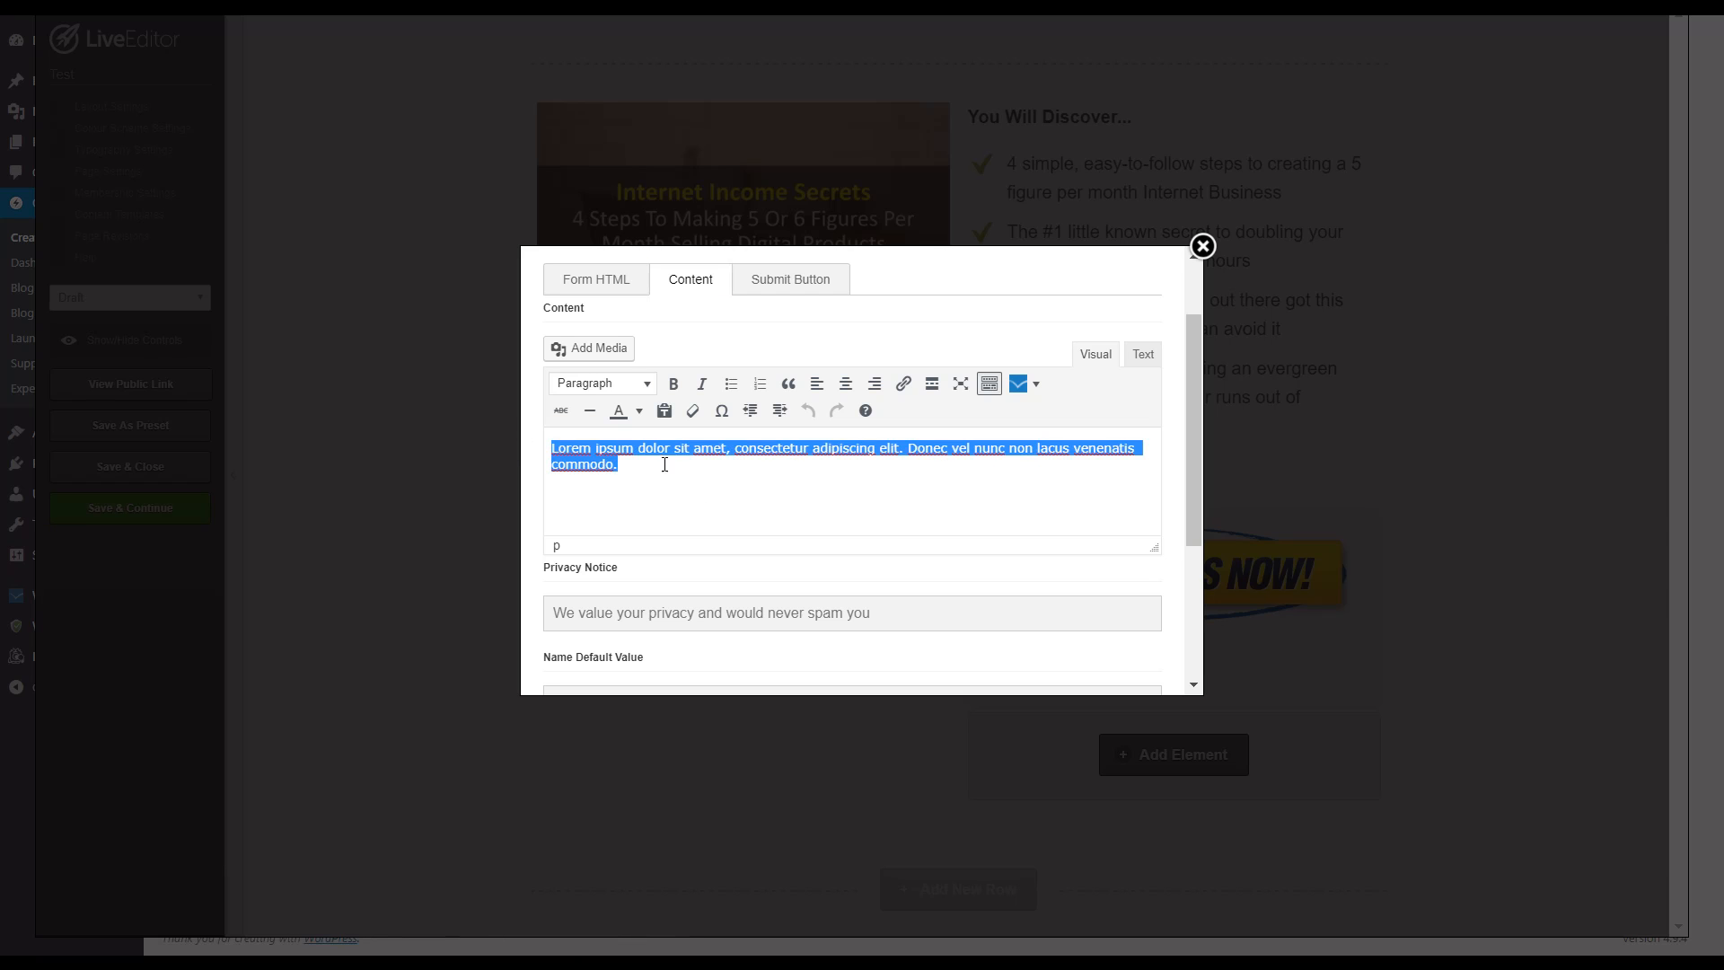
pyautogui.press('BackSpace')
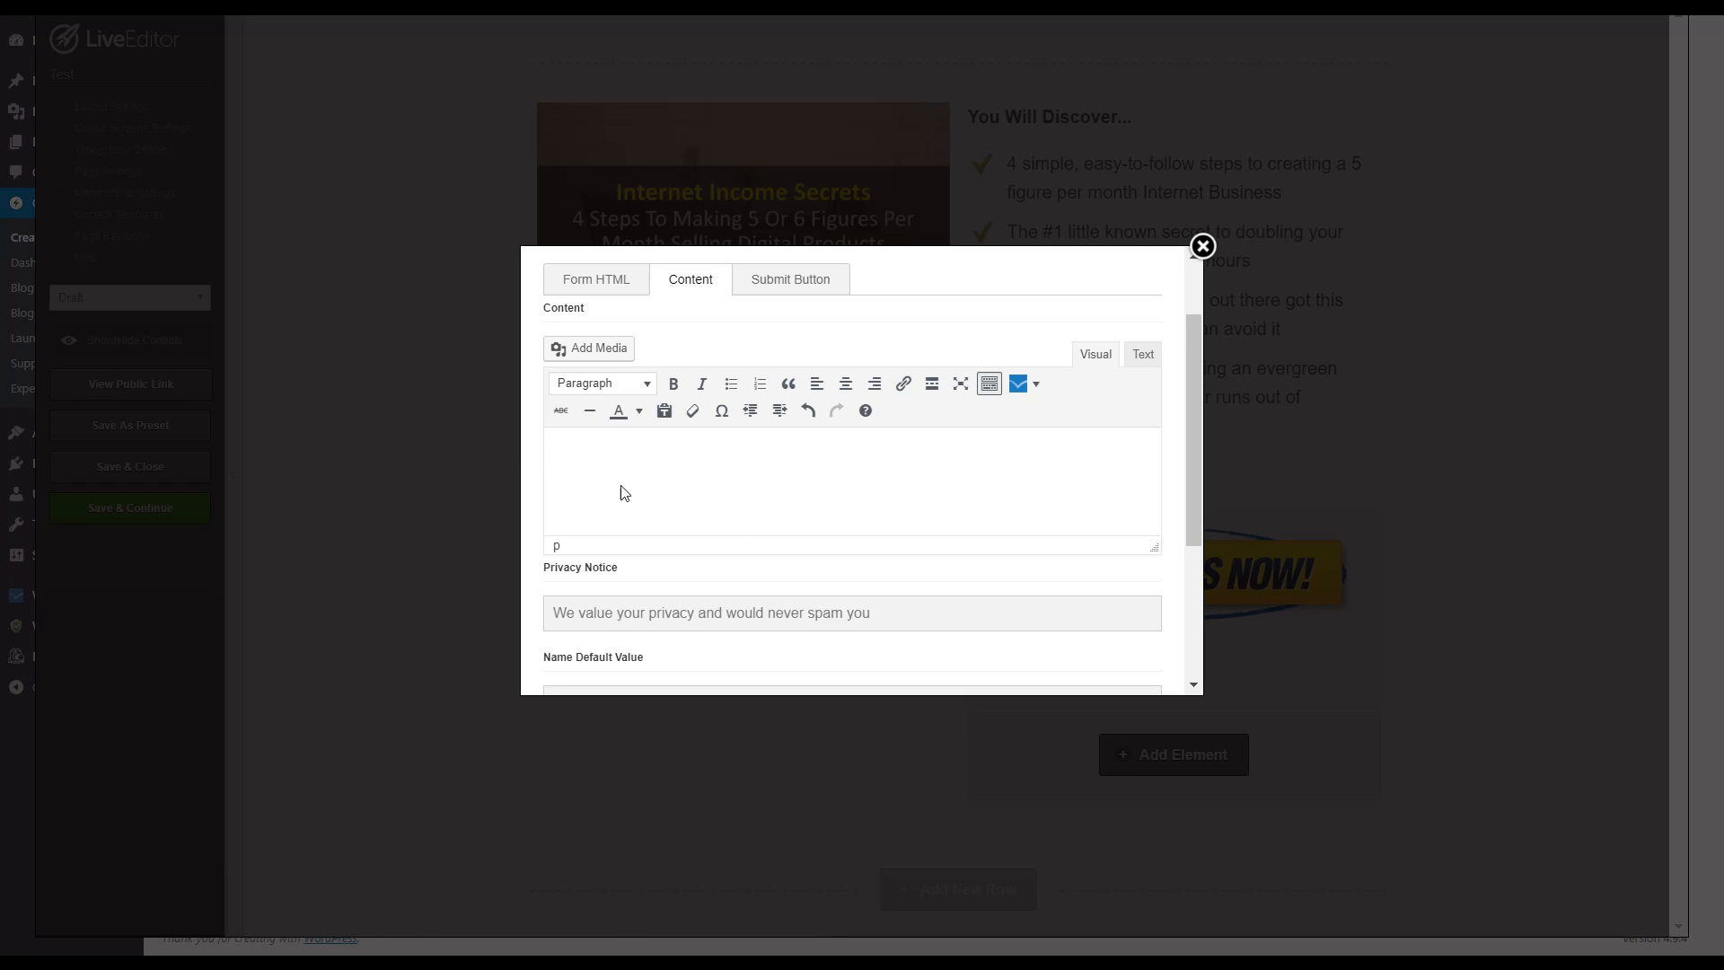
# Step: Review the optin box's submit button and form settings, and try to insert the box without form code
pyautogui.click(774, 281)
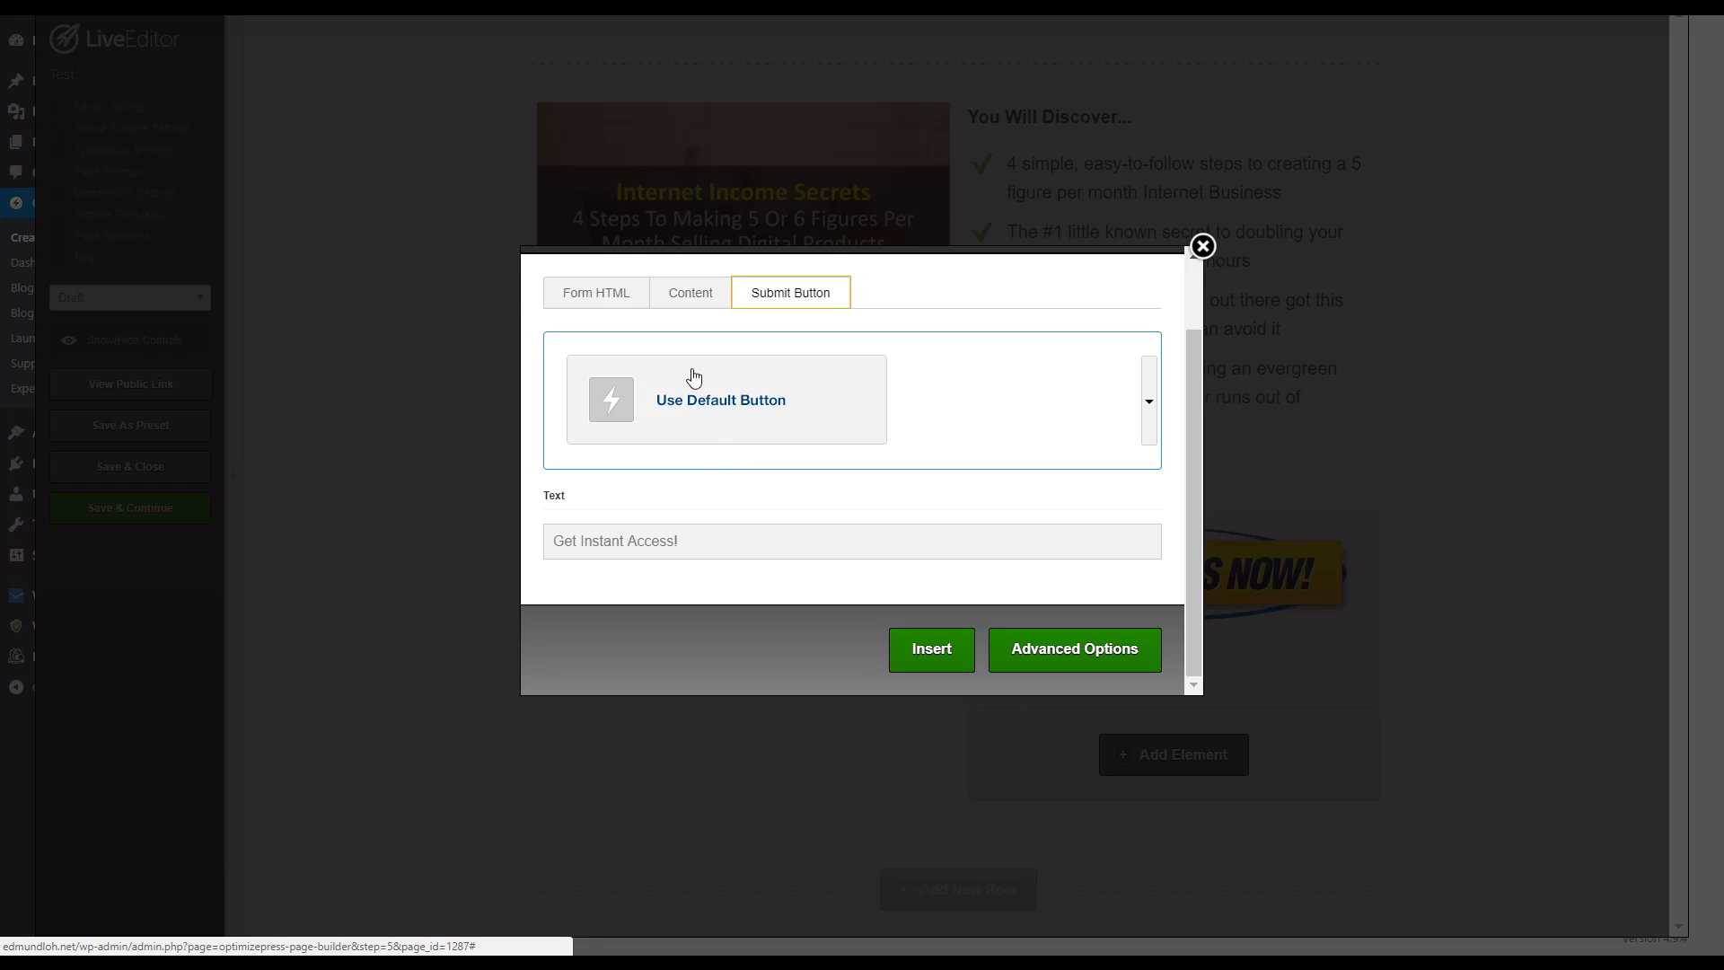
pyautogui.click(596, 293)
pyautogui.scroll(-5, 898, 512)
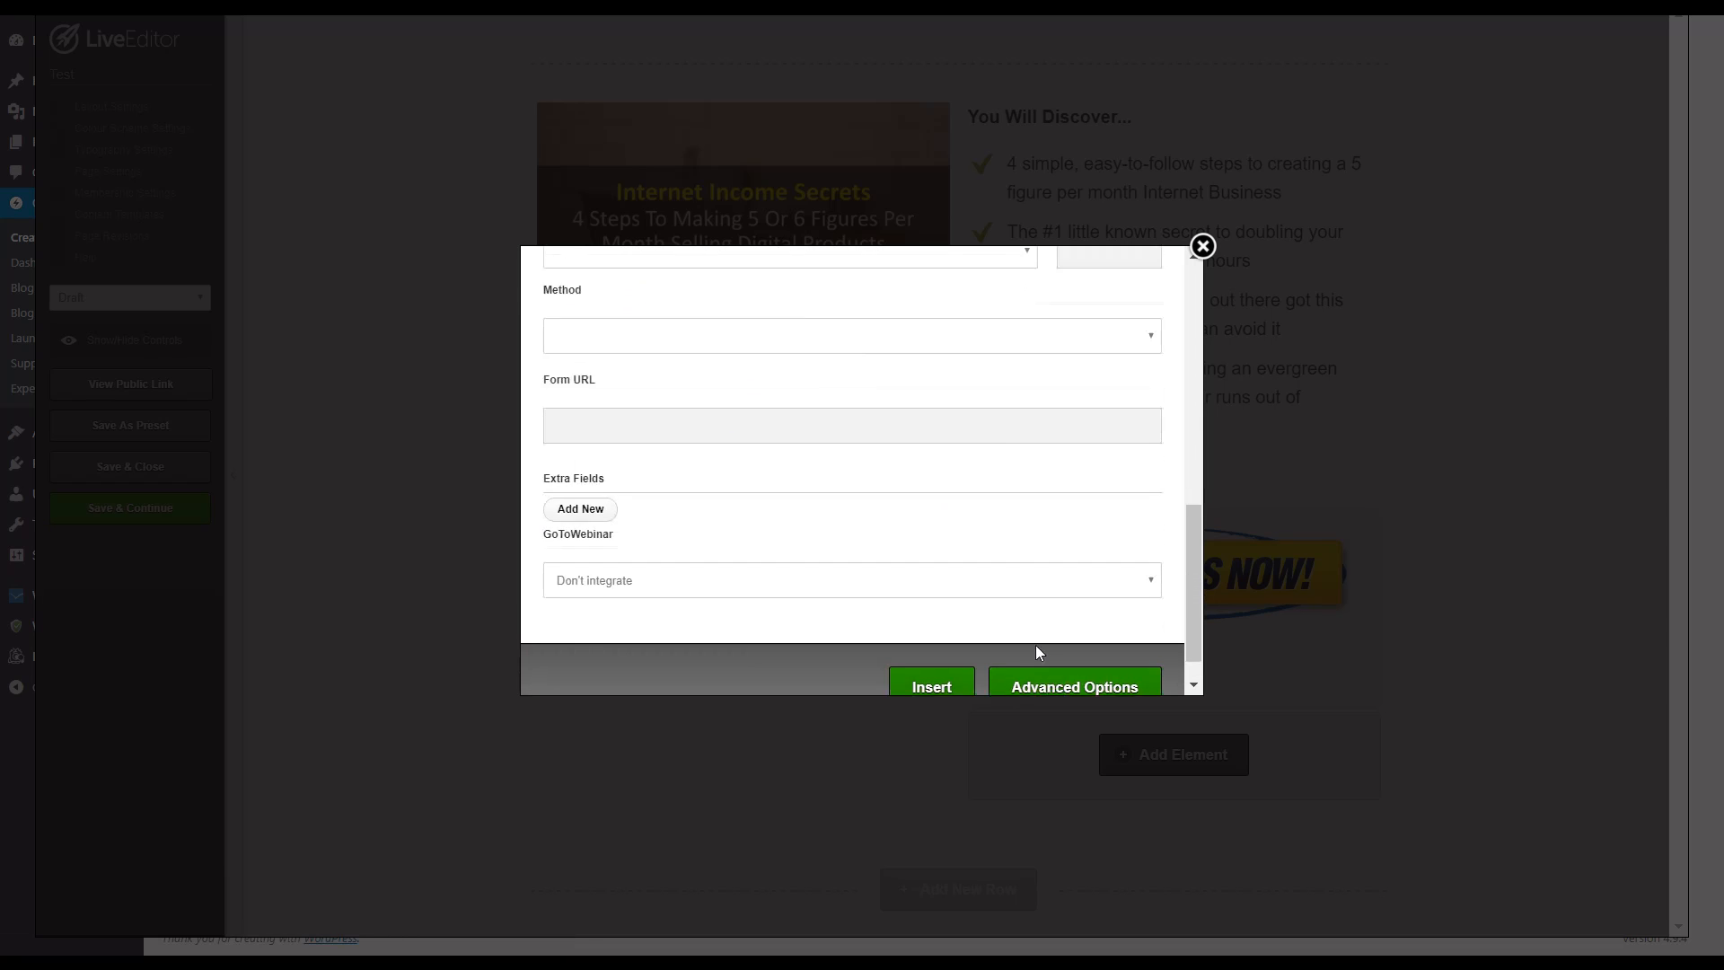
pyautogui.click(959, 629)
# Step: Paste the AWeber web form code as the form HTML of the custom-form optin box and review the code
pyautogui.click(978, 58)
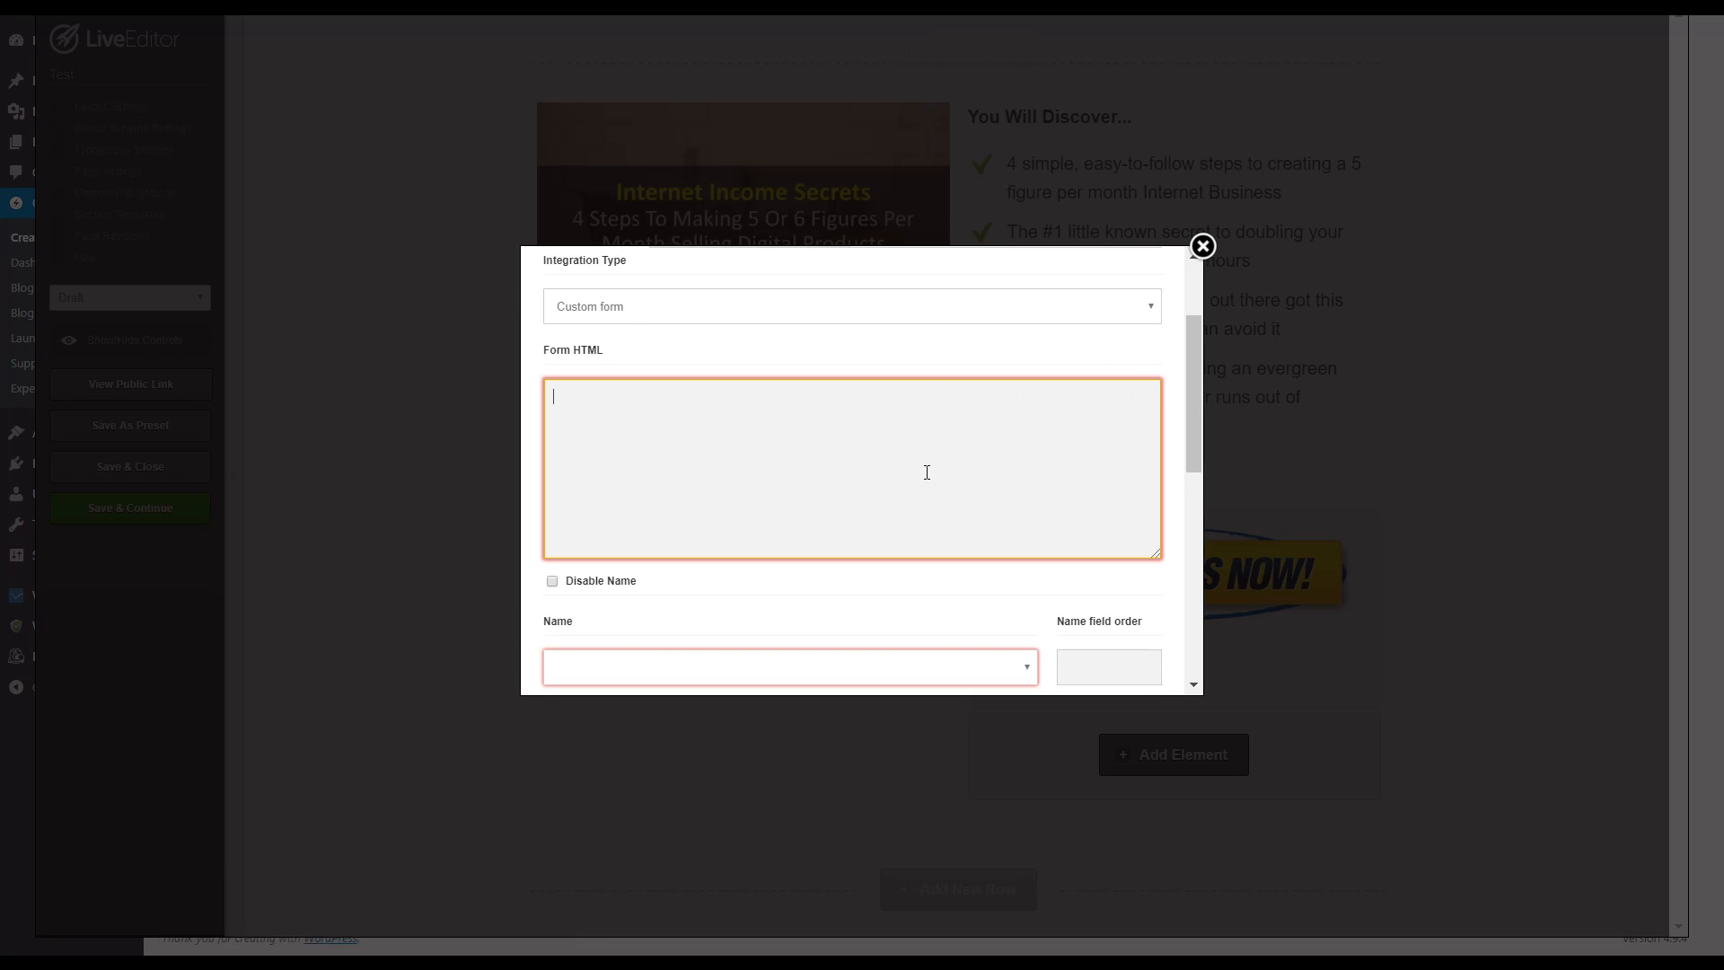
pyautogui.scroll(3, 898, 485)
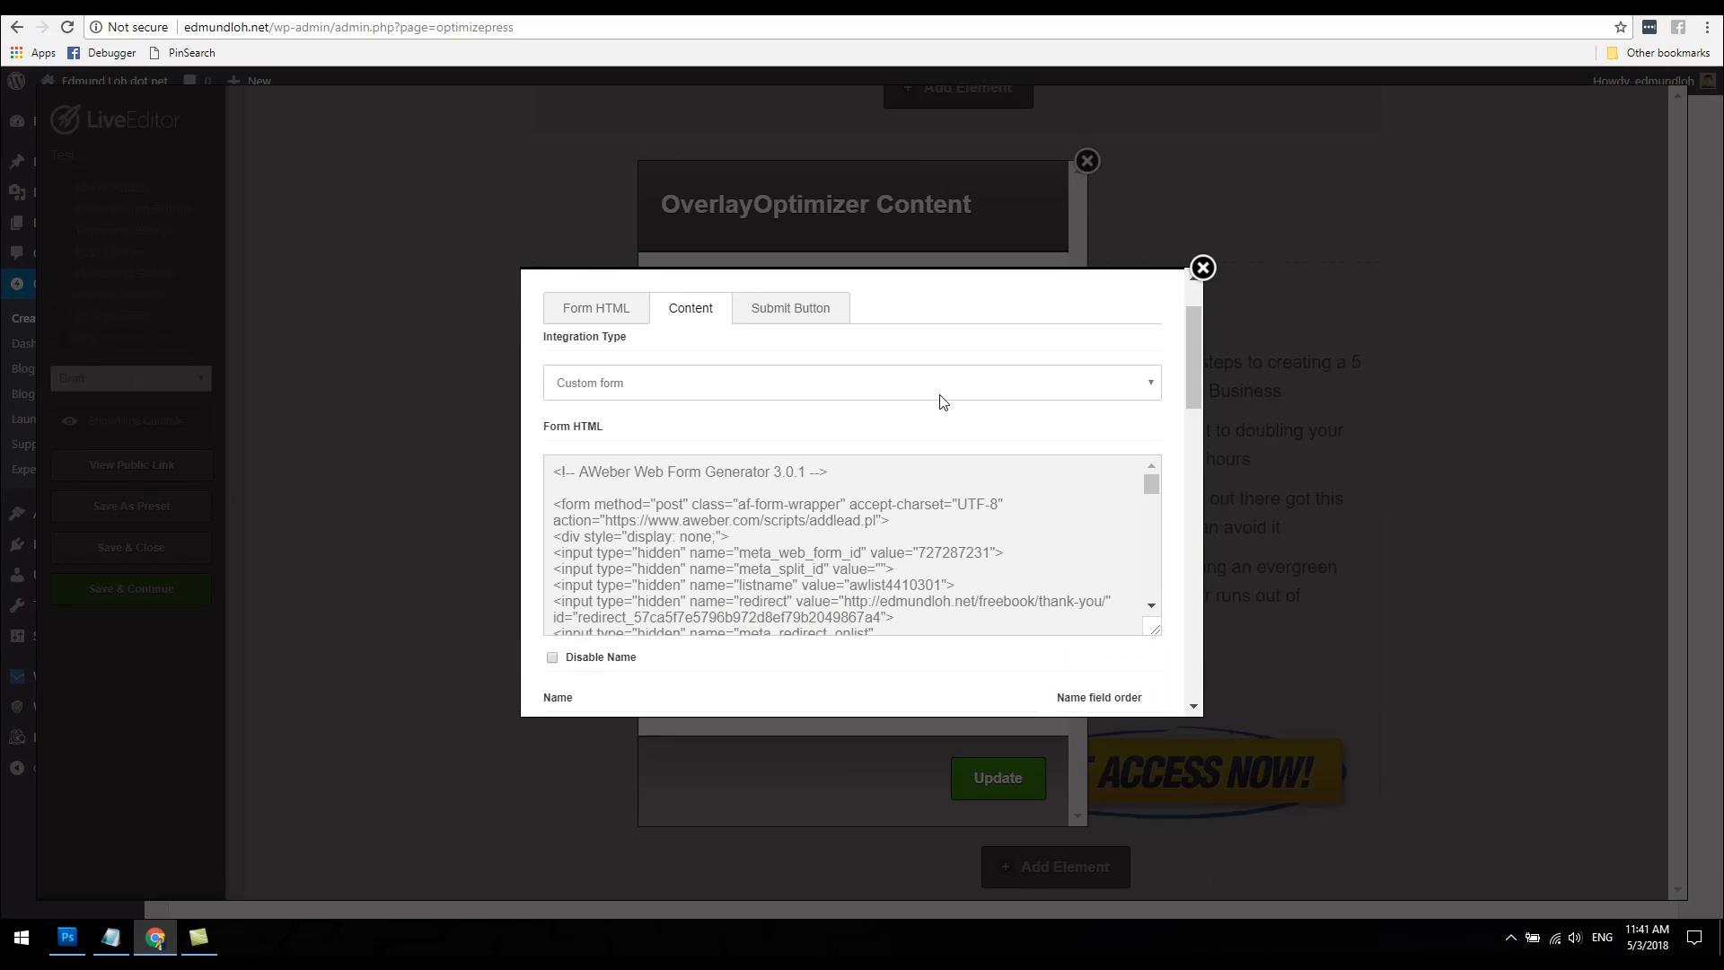
pyautogui.press('F11')
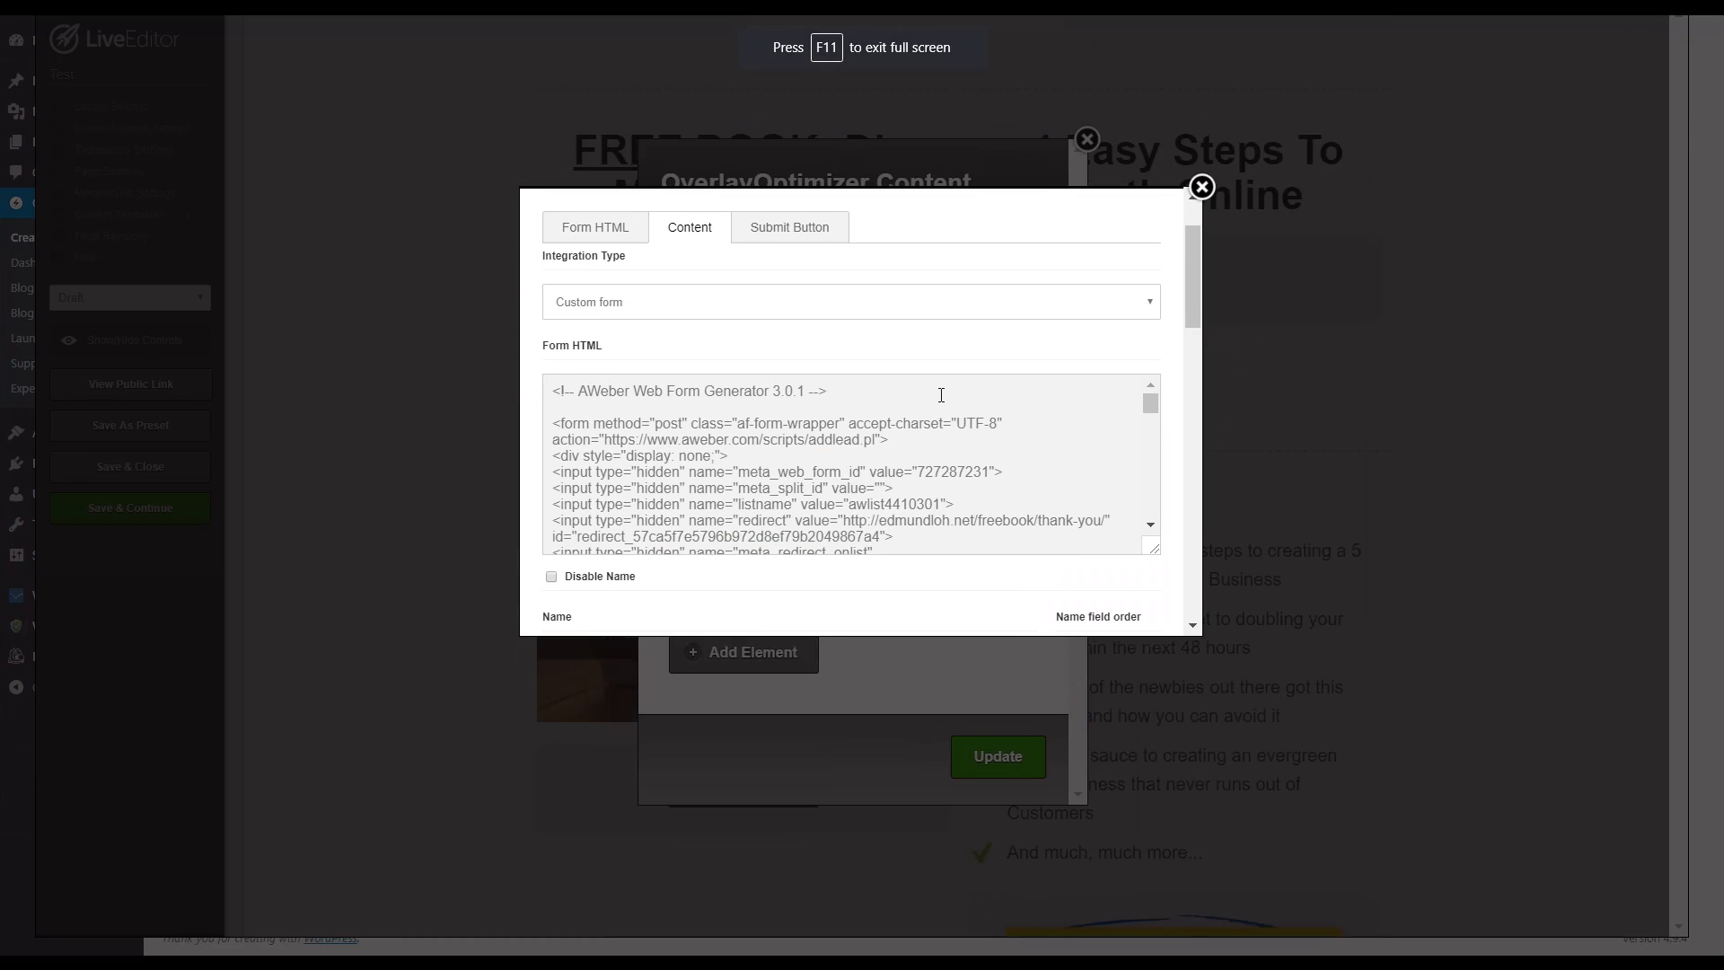
pyautogui.click(974, 401)
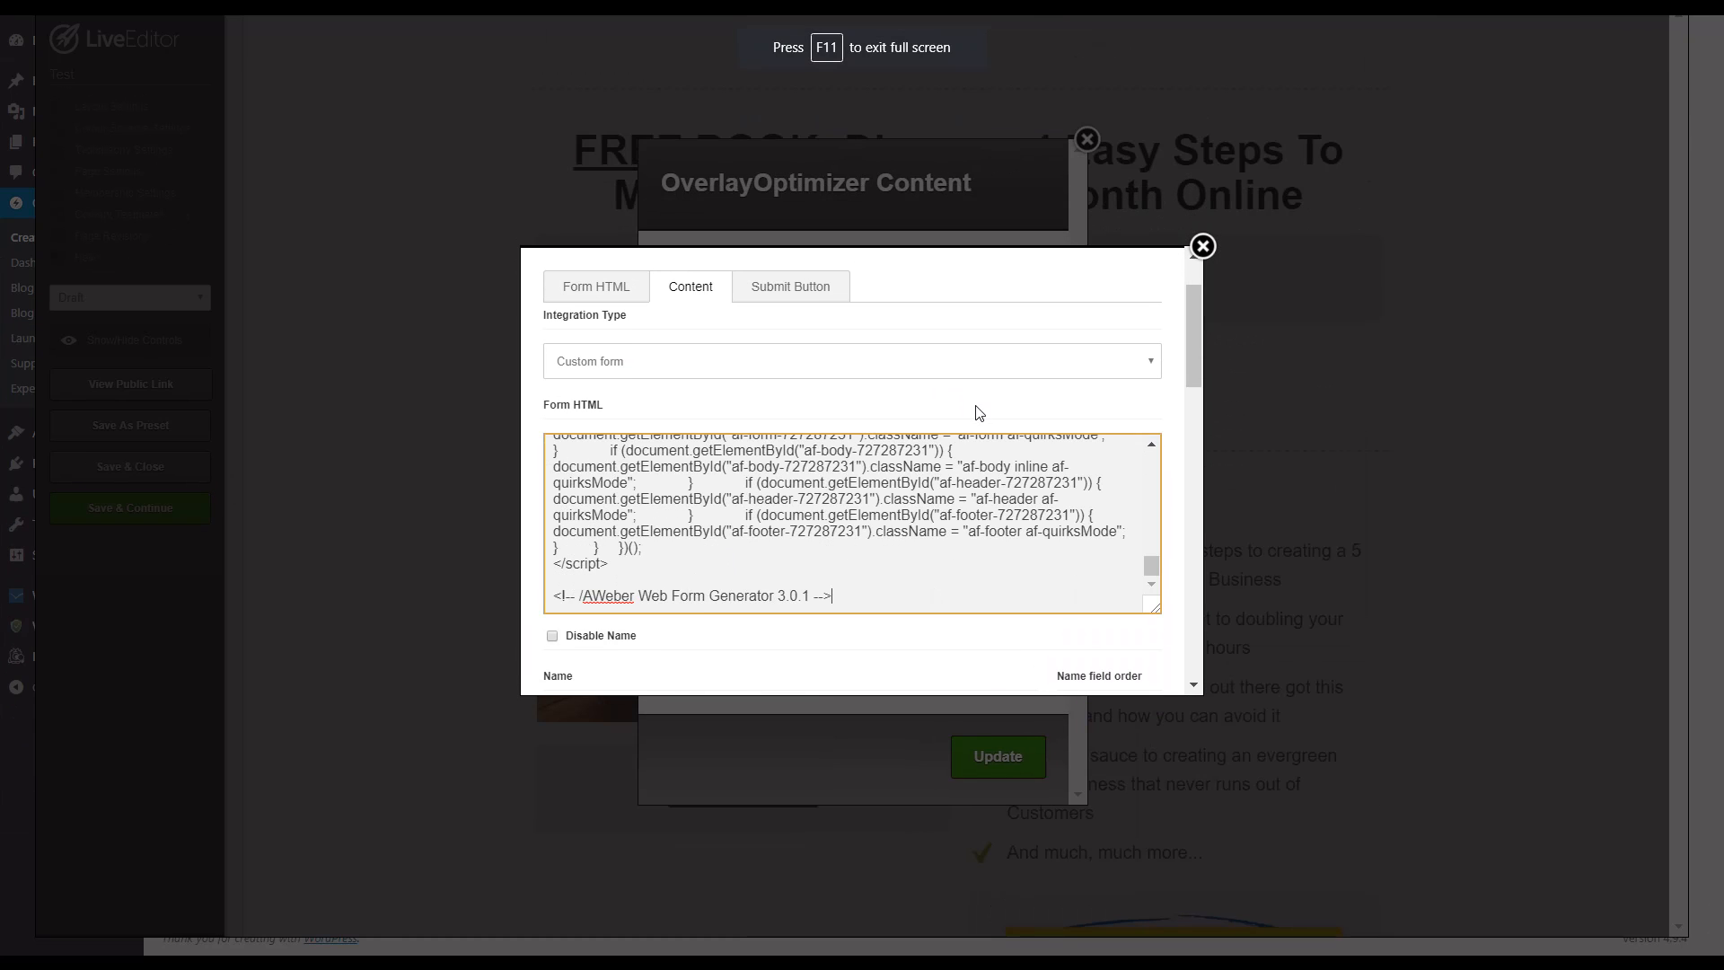
pyautogui.scroll(-3, 981, 431)
pyautogui.scroll(3, 977, 439)
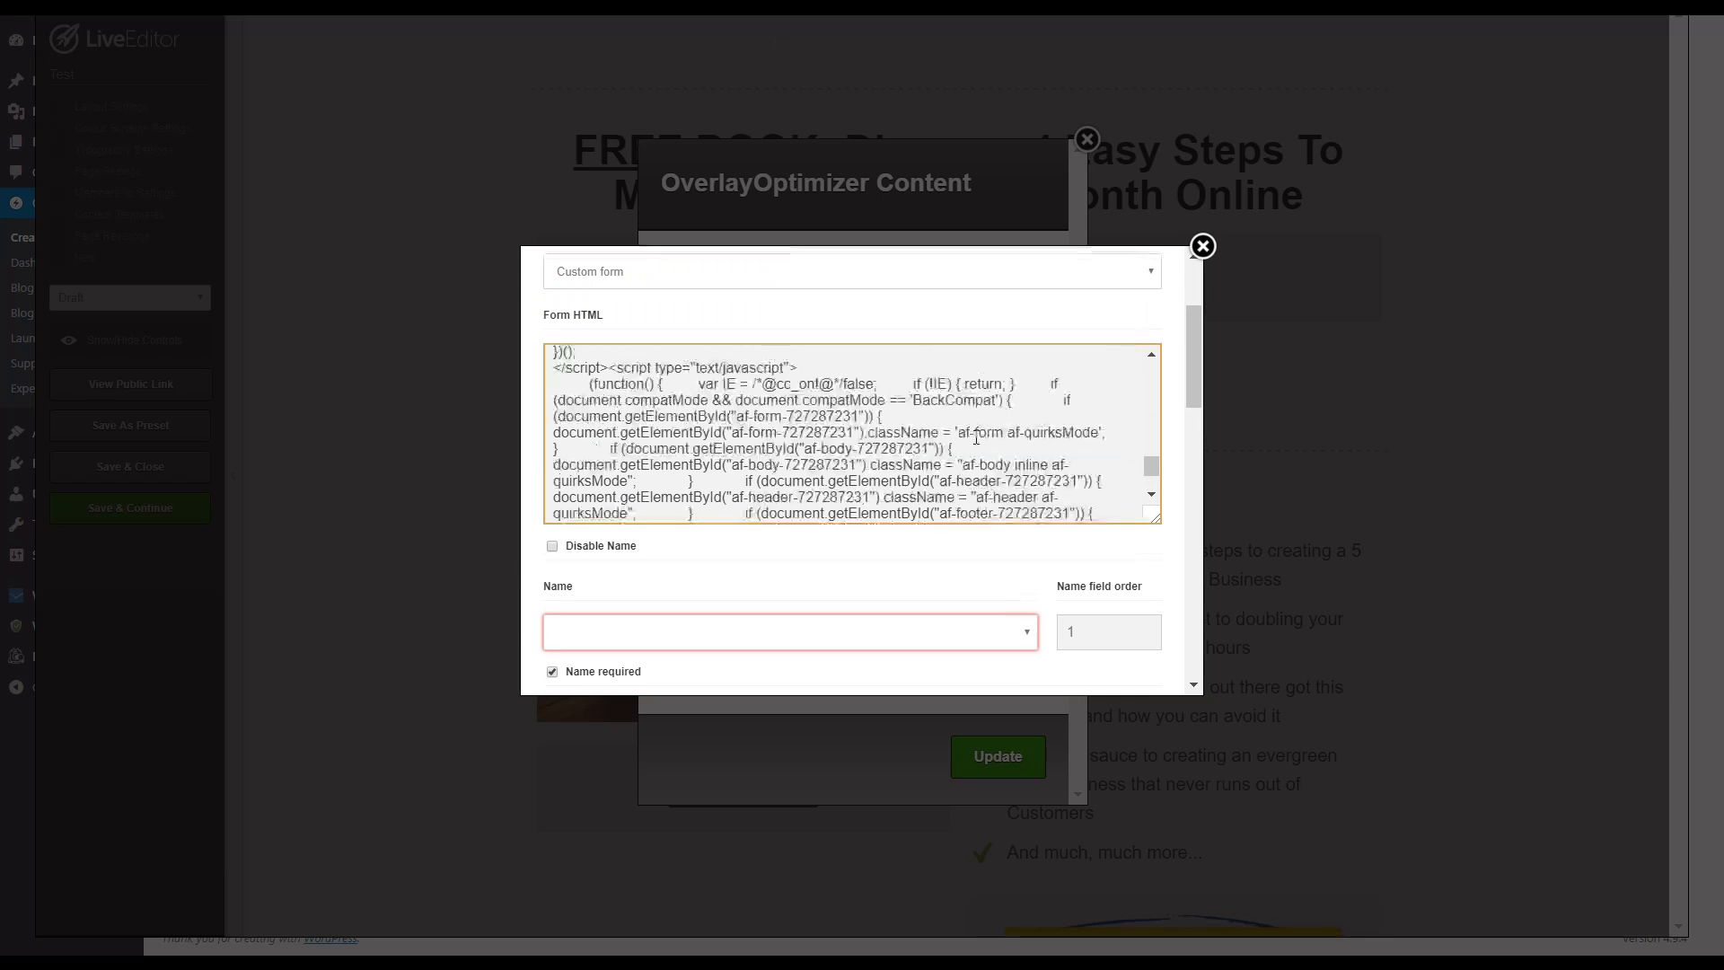
pyautogui.scroll(5, 827, 408)
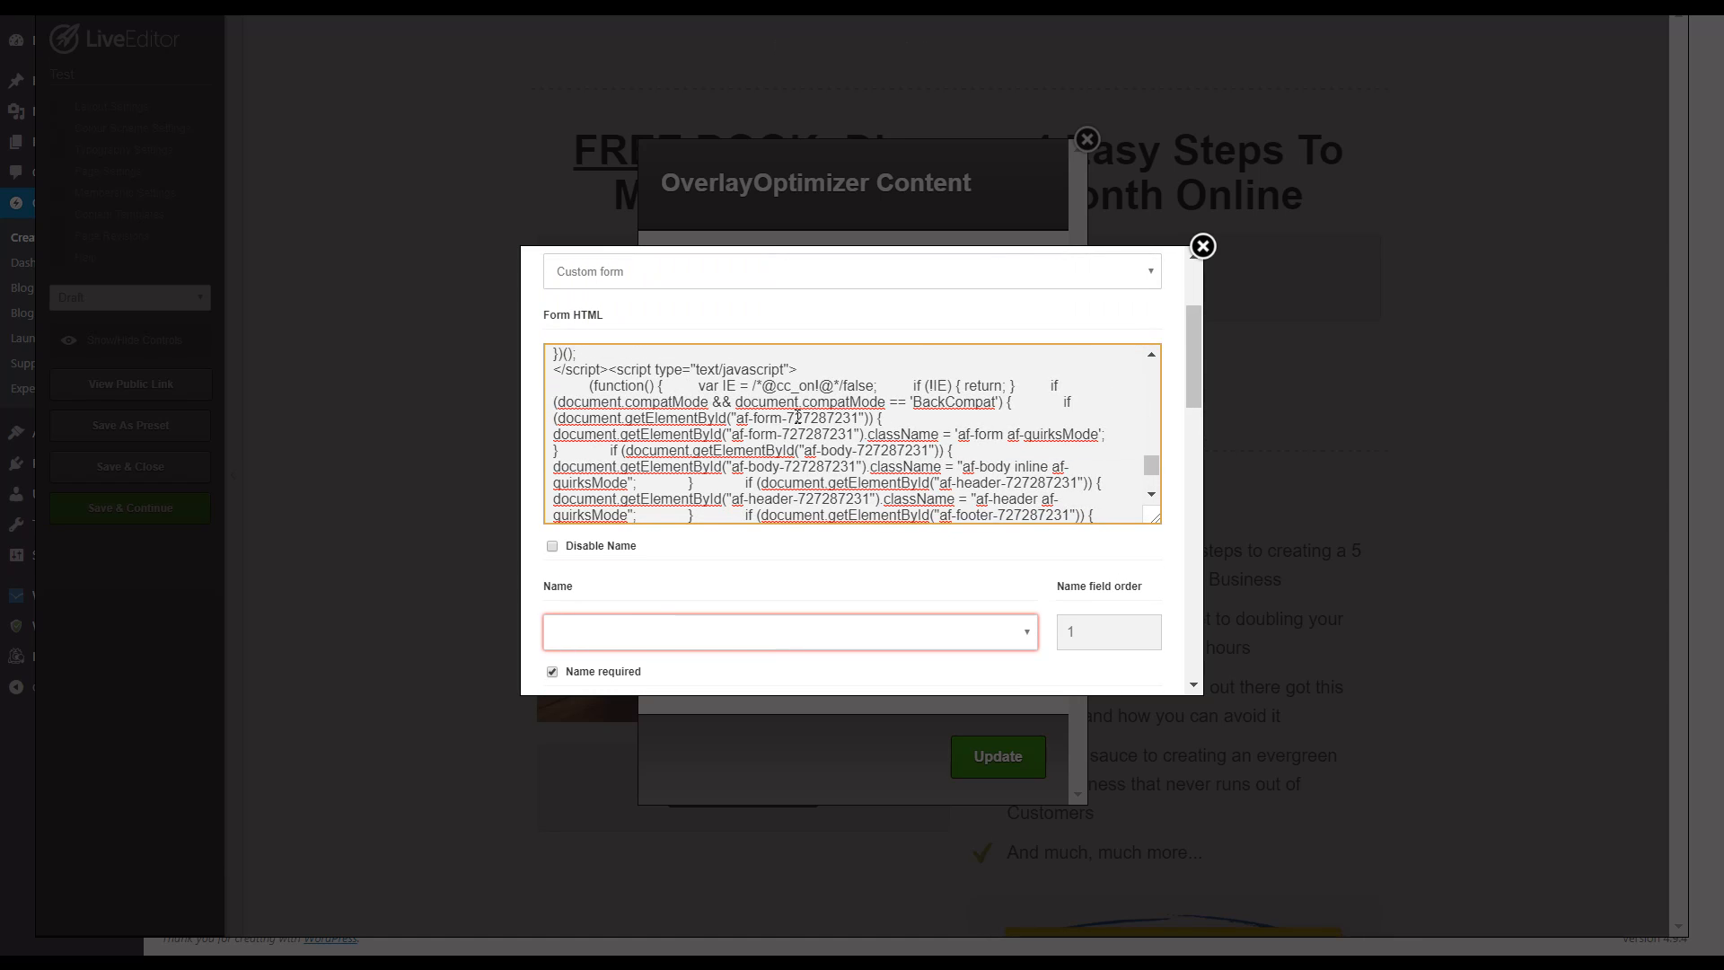
pyautogui.scroll(10, 798, 418)
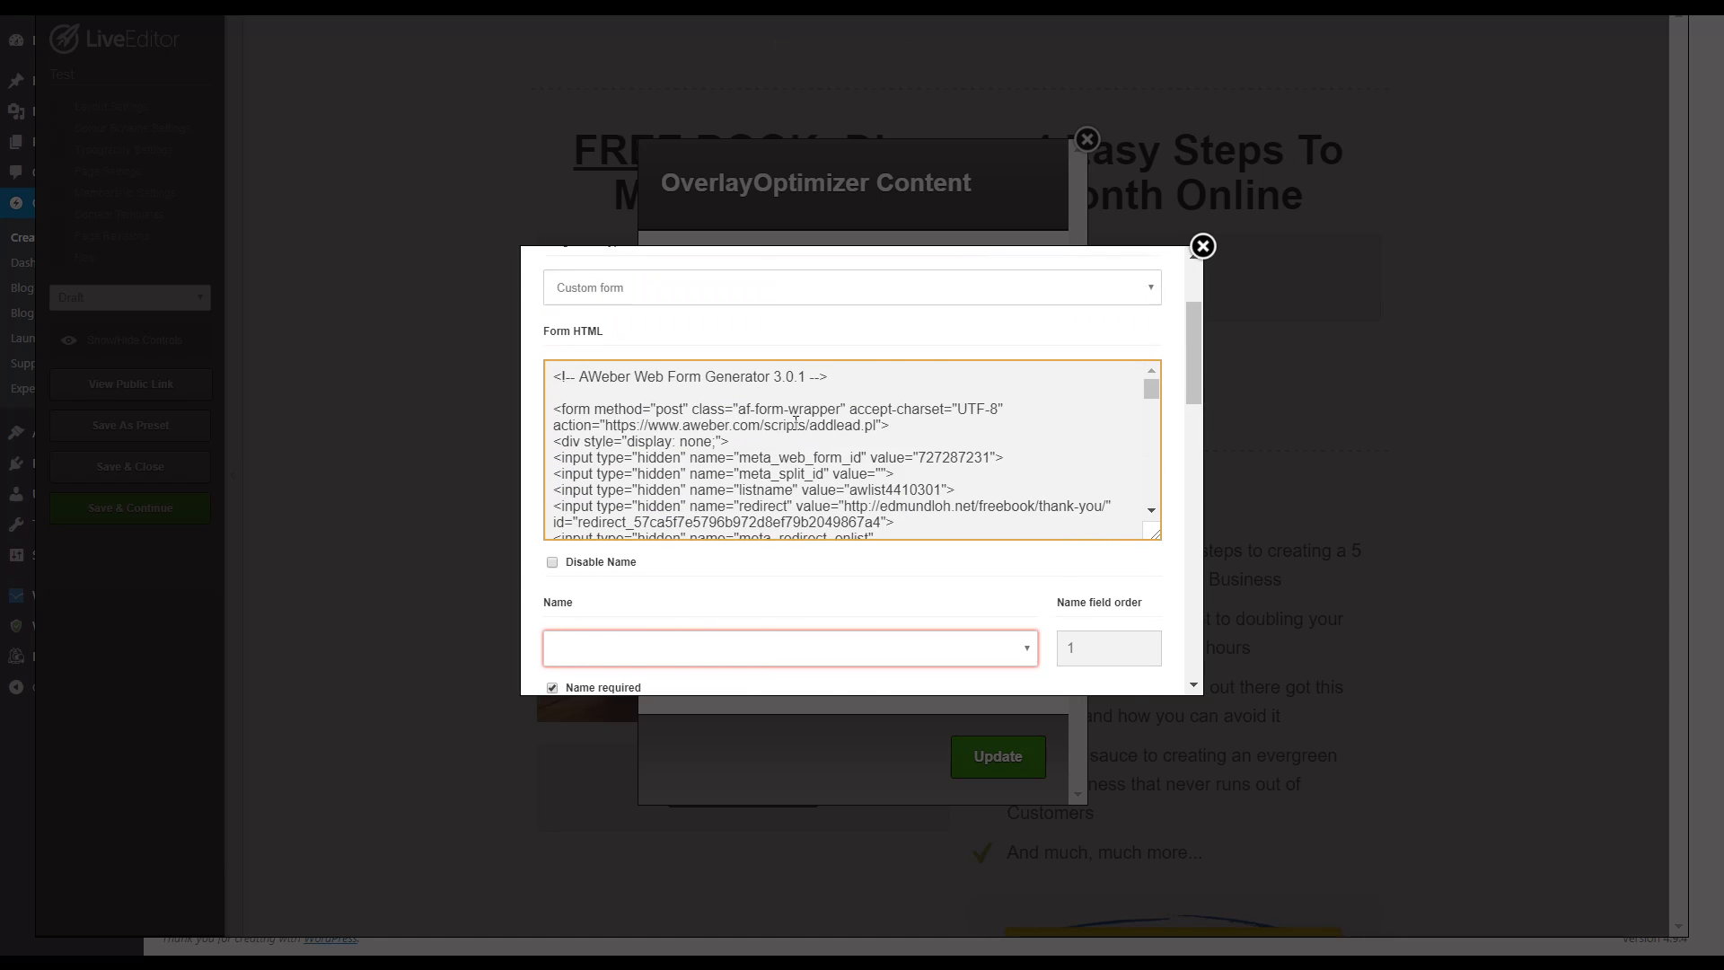
pyautogui.scroll(-1, 820, 482)
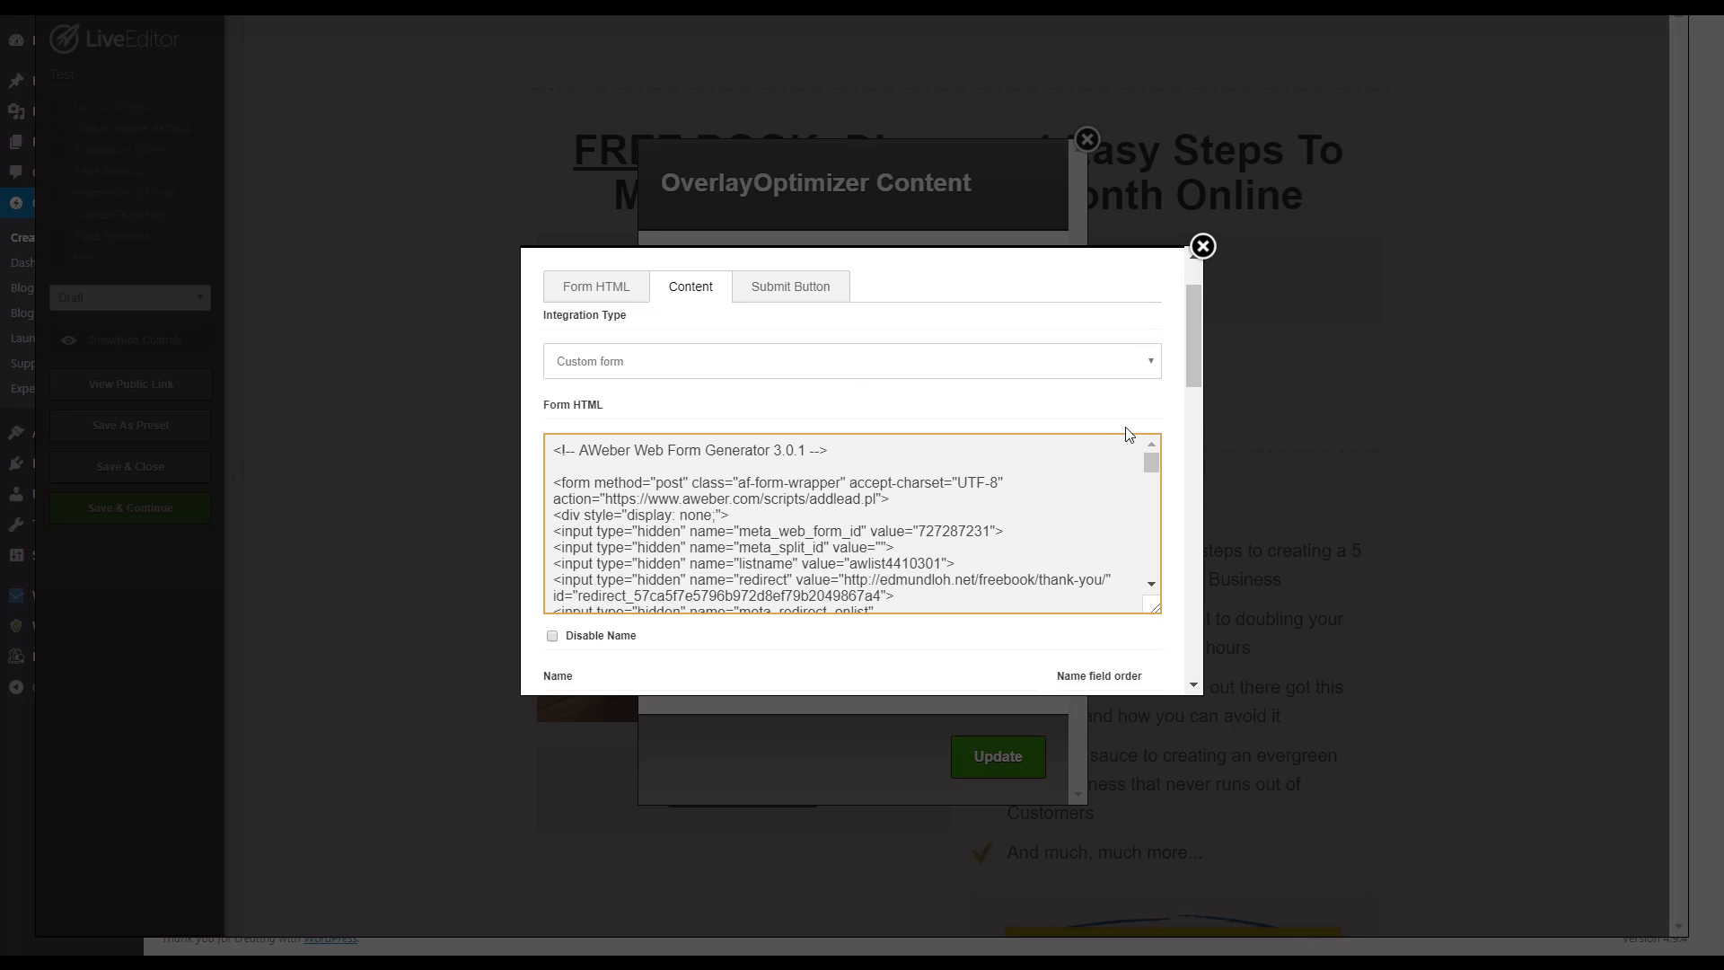
# Step: Close the optin box settings and the OverlayOptimizer content without inserting the form
pyautogui.moveTo(1195, 359); pyautogui.dragTo(1148, 674)
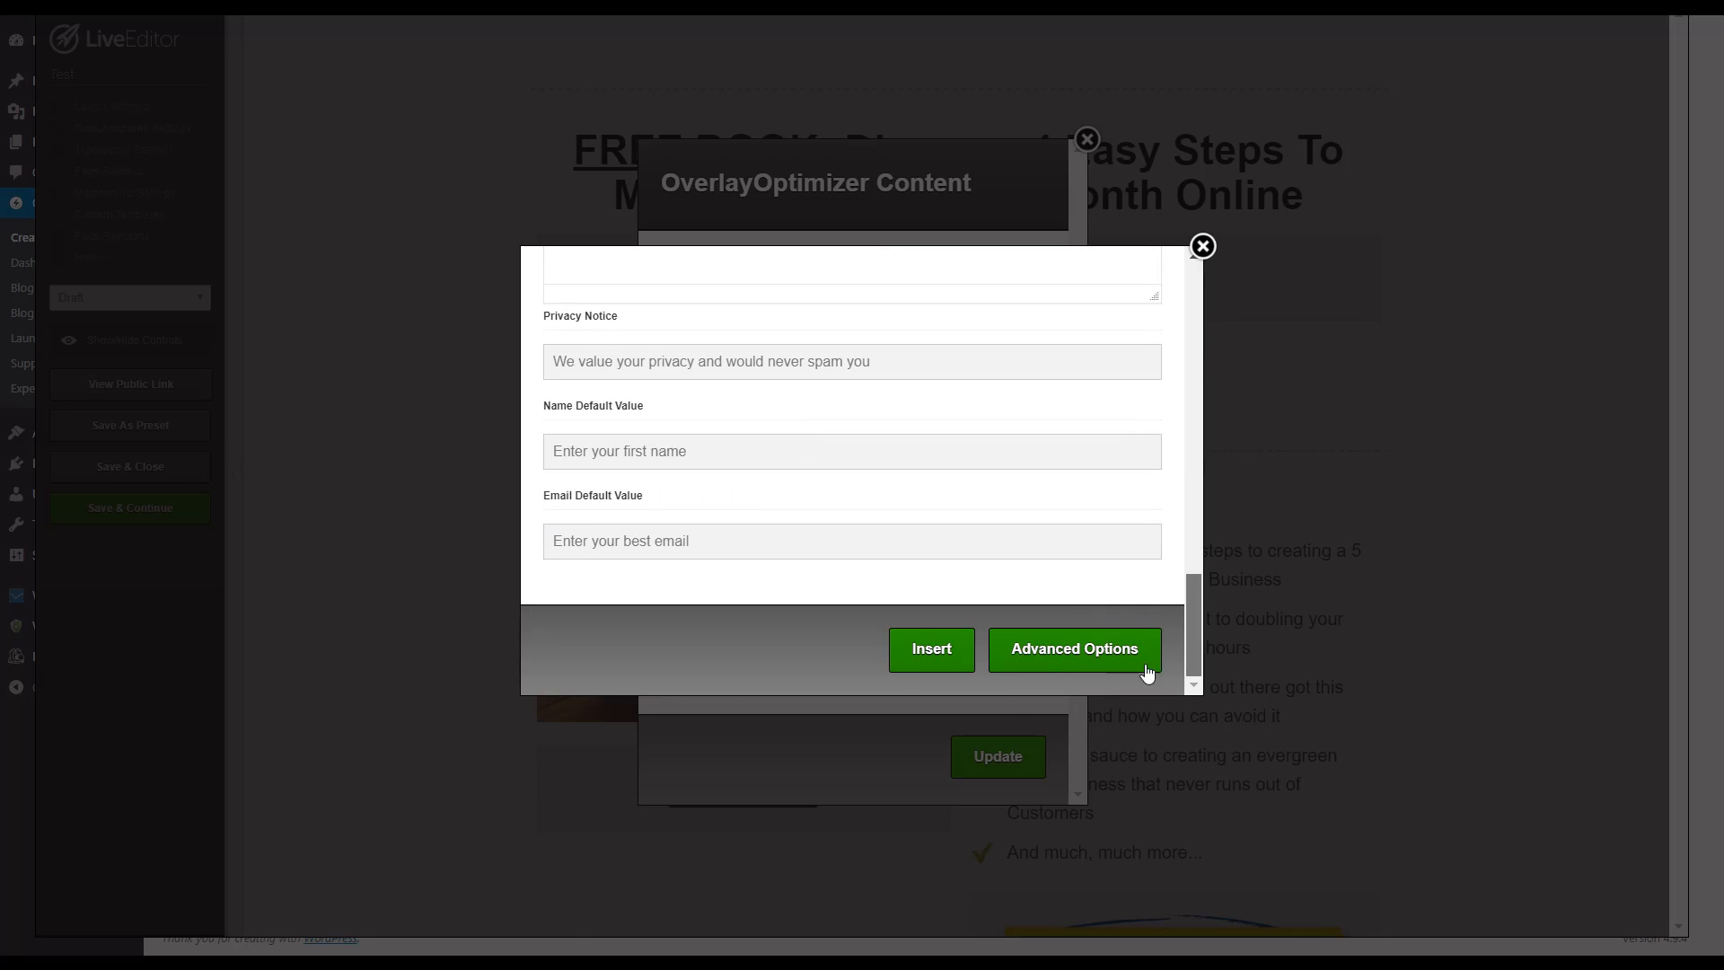
pyautogui.click(1203, 248)
pyautogui.click(1087, 139)
# Step: Insert a new 1-column row beneath the section with the "GET ACCESS NOW!" button
pyautogui.scroll(-3, 1220, 534)
pyautogui.scroll(3, 1224, 519)
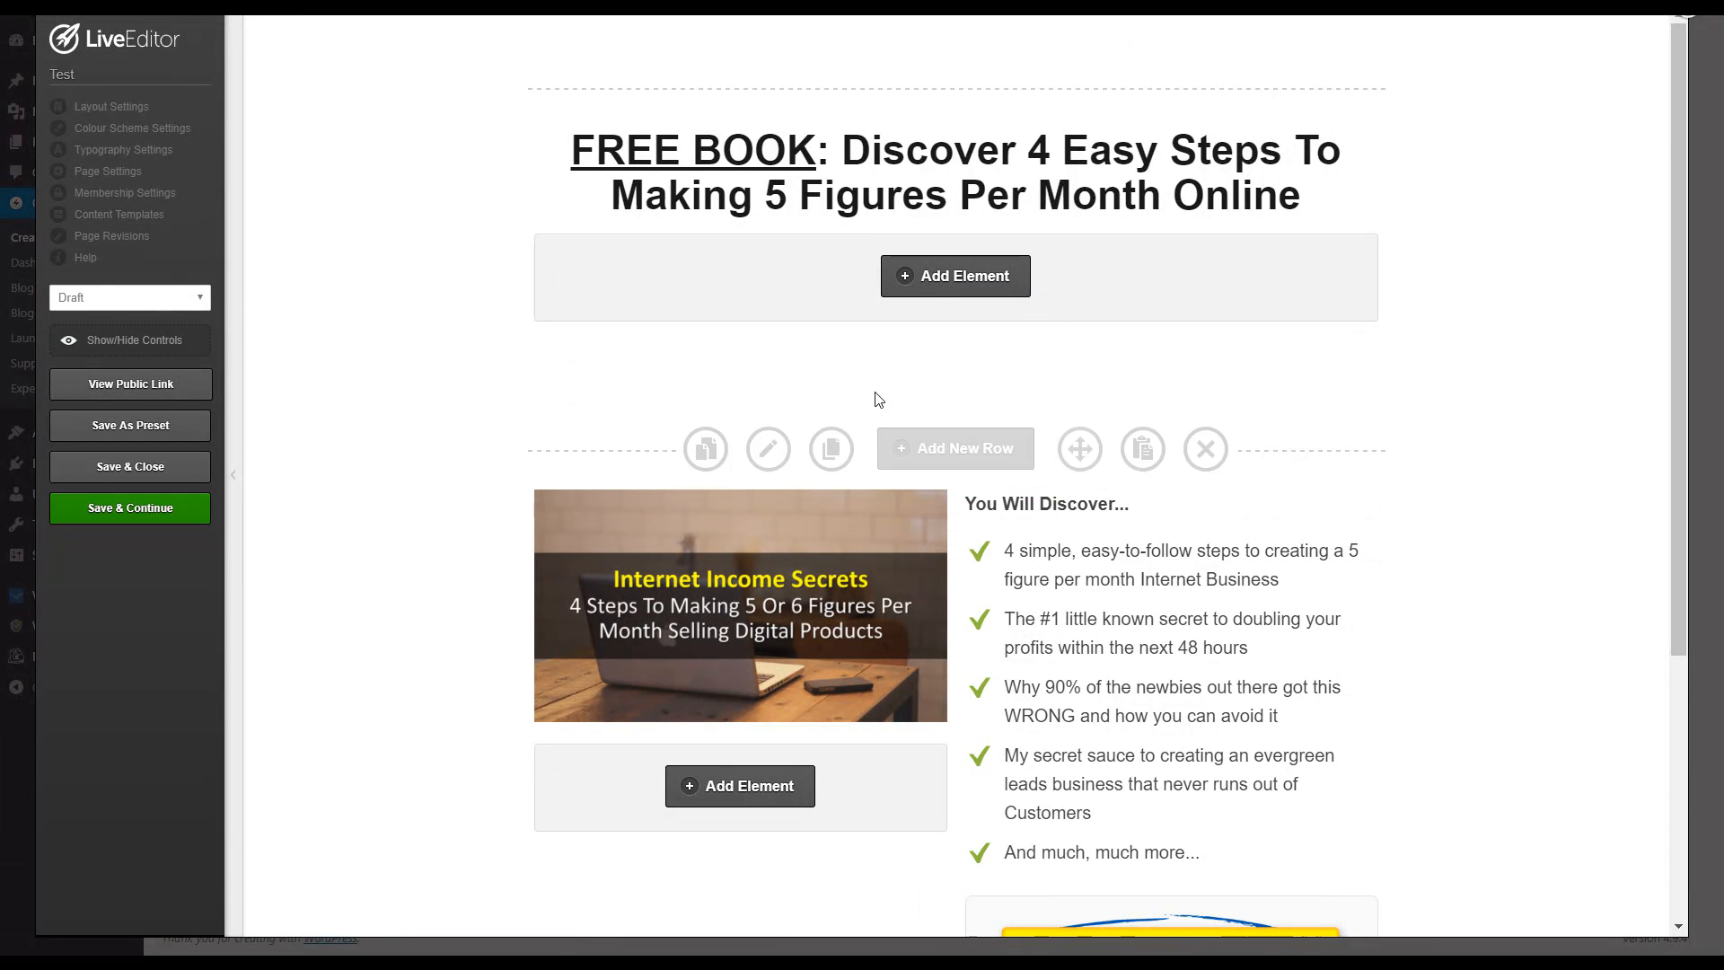
pyautogui.scroll(-2, 957, 486)
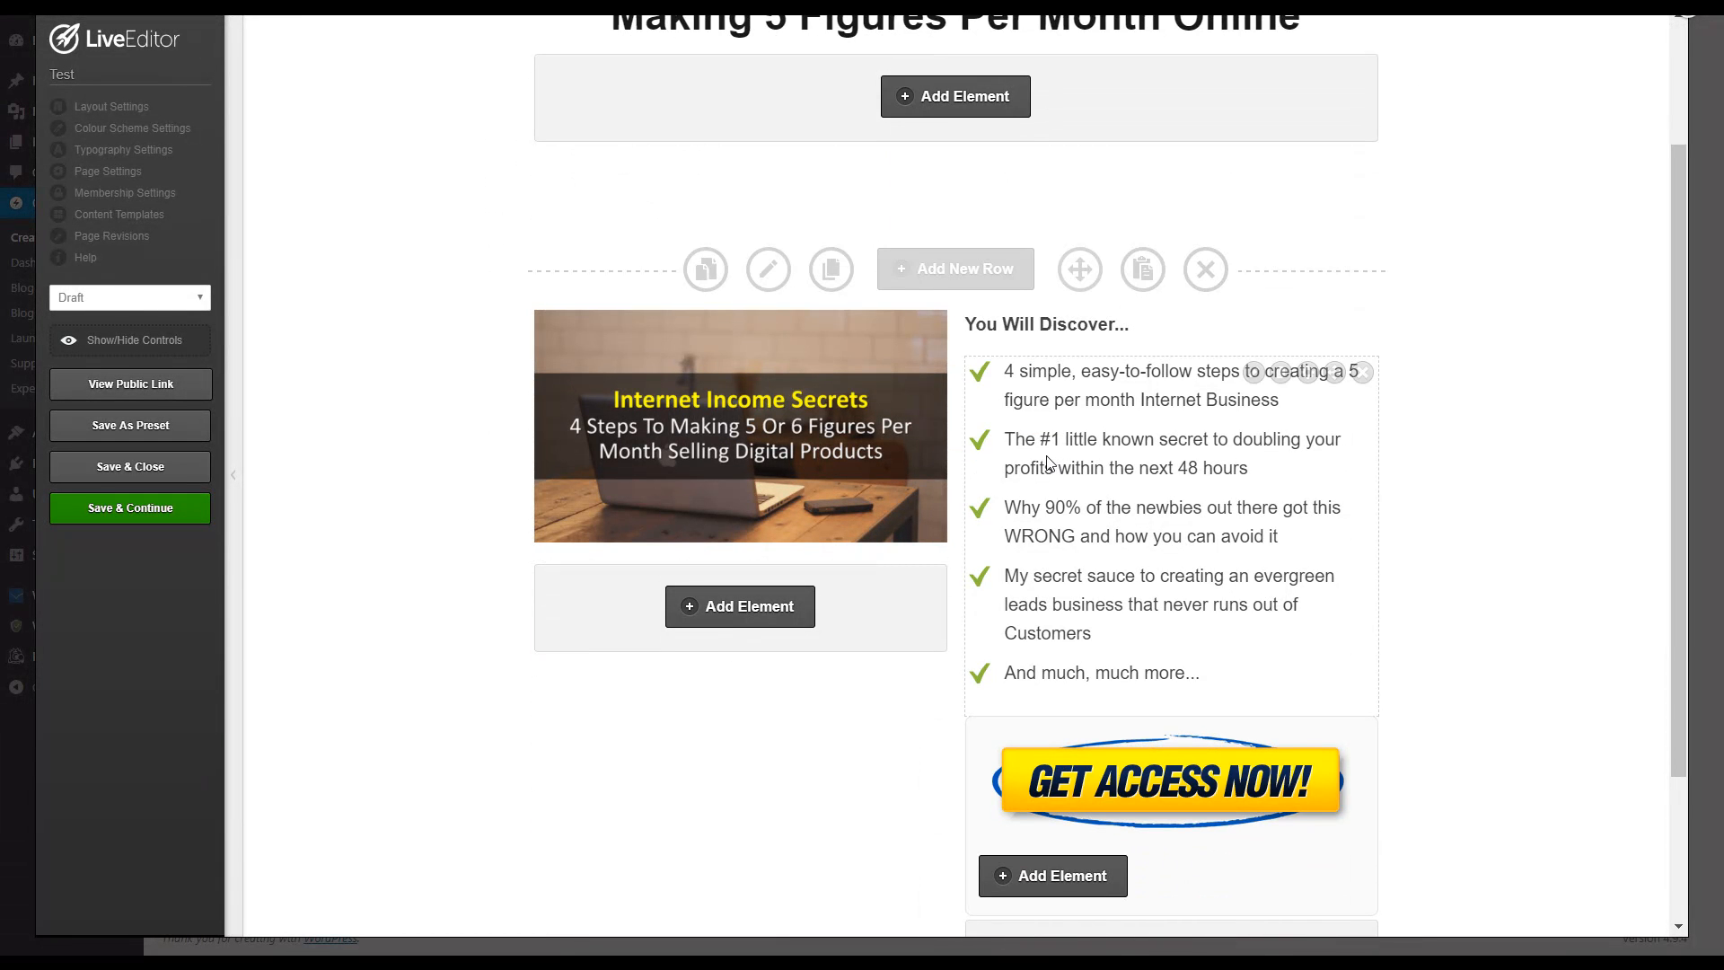
pyautogui.scroll(-2, 1047, 463)
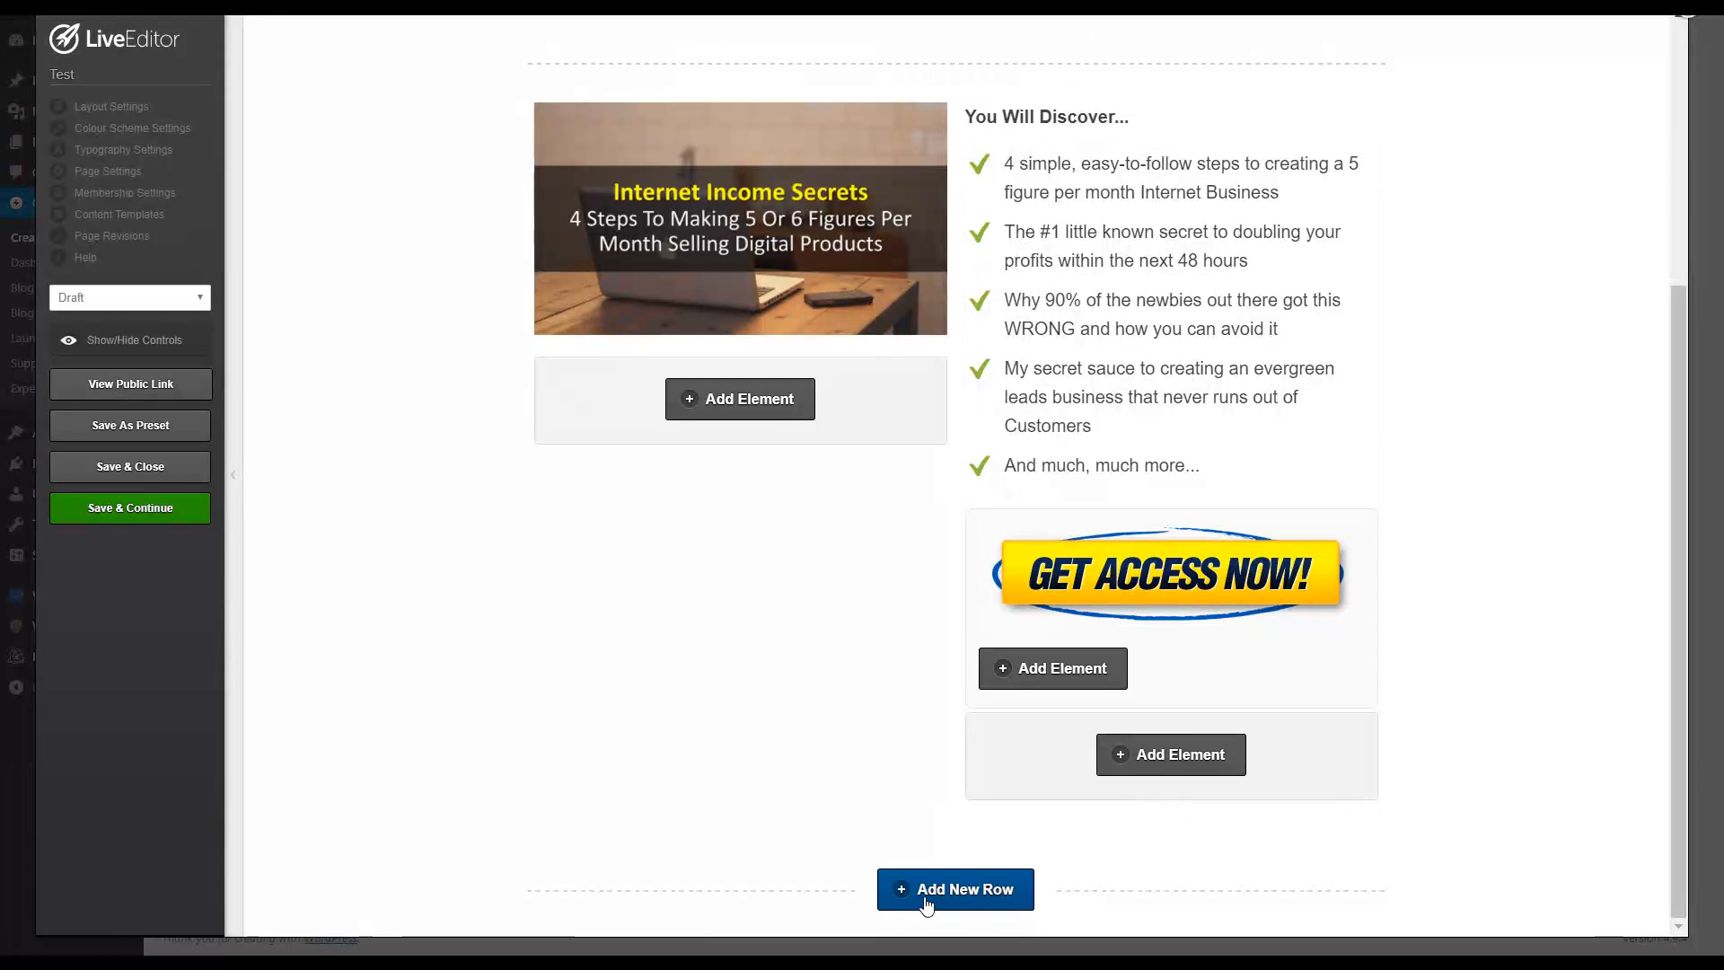
pyautogui.click(927, 898)
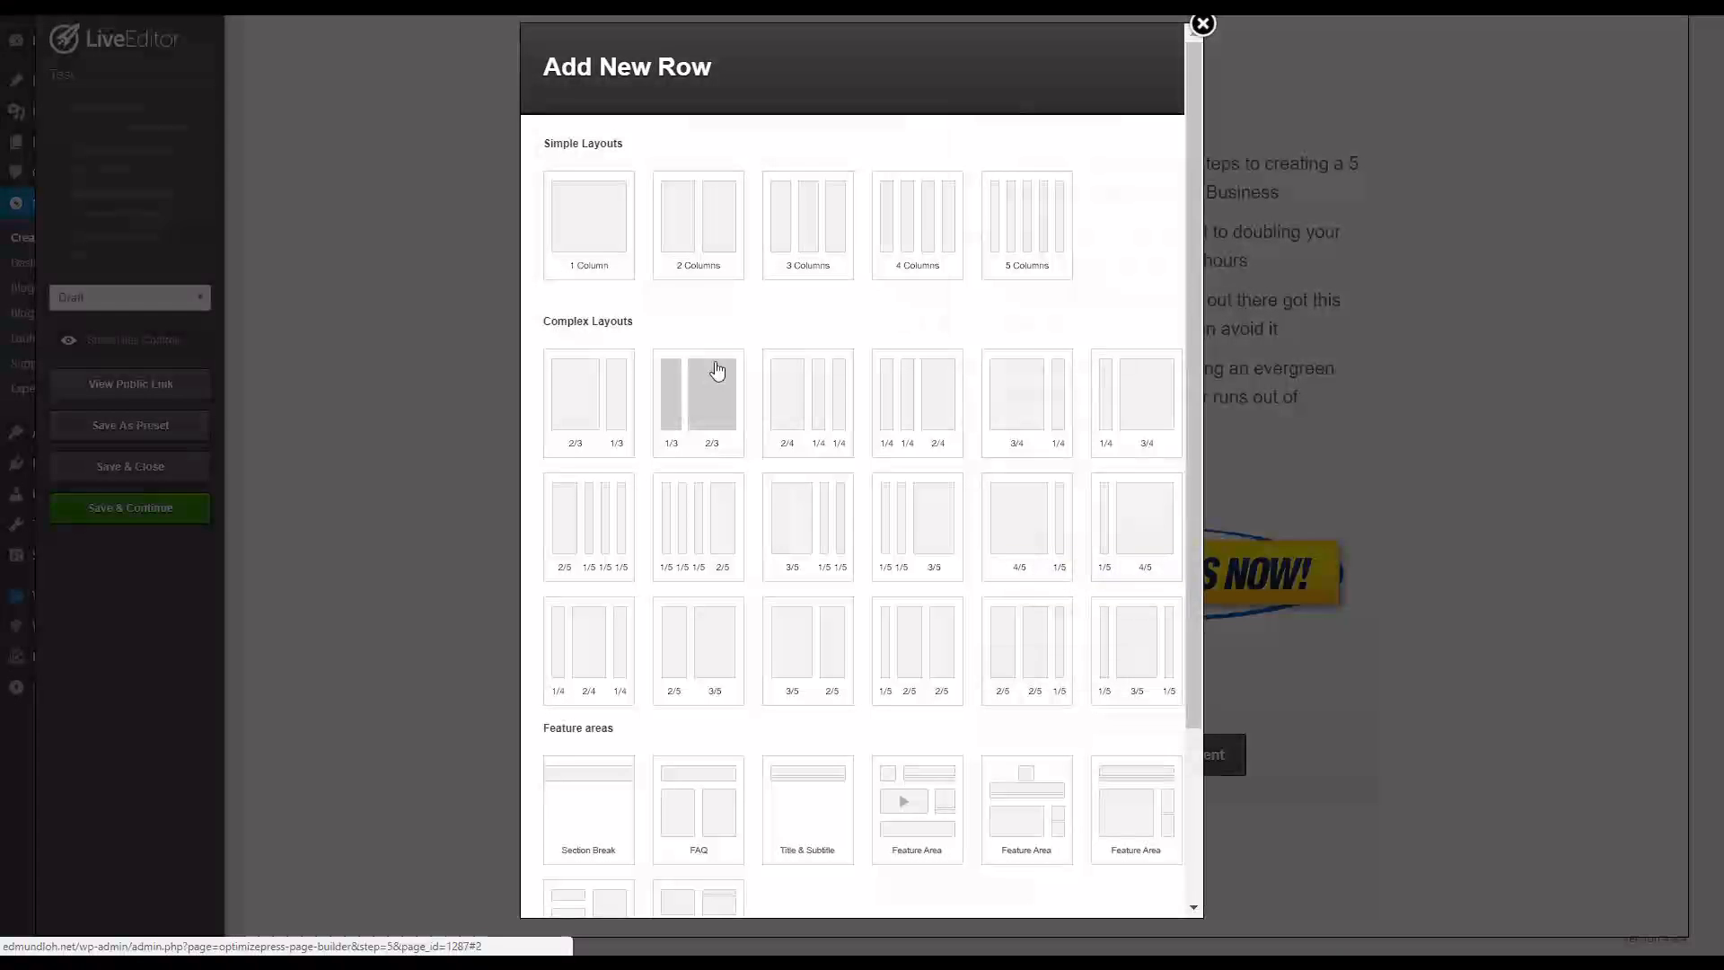
pyautogui.click(609, 258)
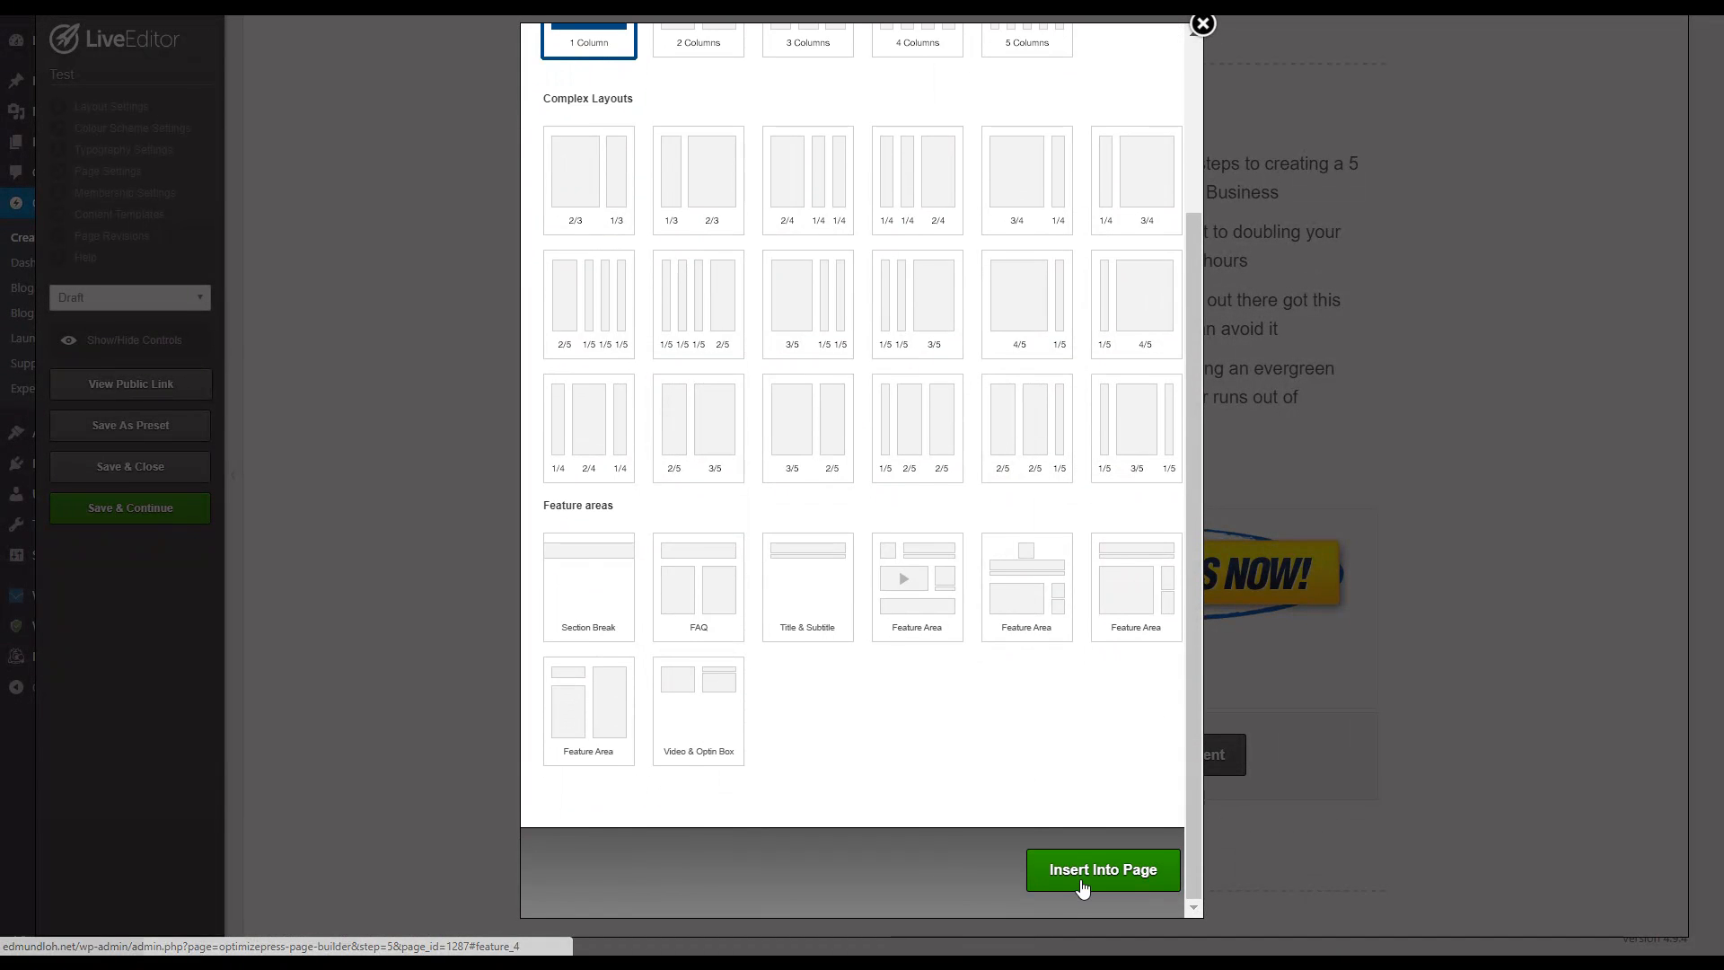
pyautogui.click(1083, 883)
# Step: Set the new one-column row as a full width row and apply its row options
pyautogui.click(775, 703)
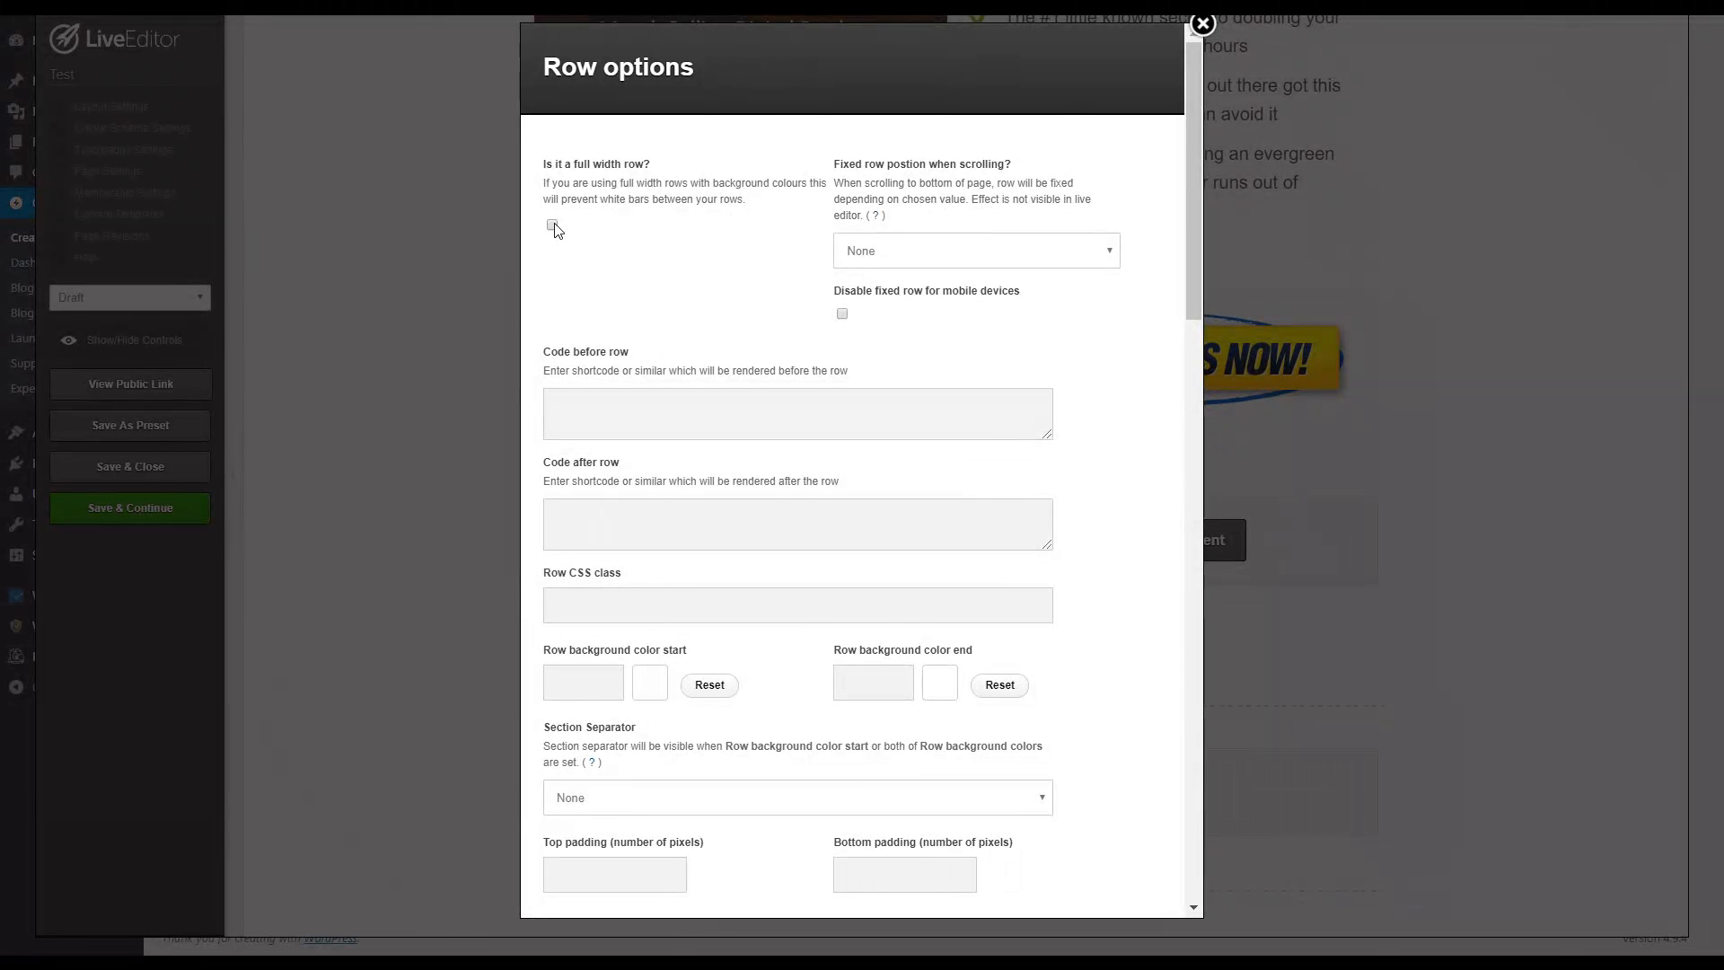
pyautogui.click(552, 225)
pyautogui.scroll(-5, 665, 377)
pyautogui.click(615, 429)
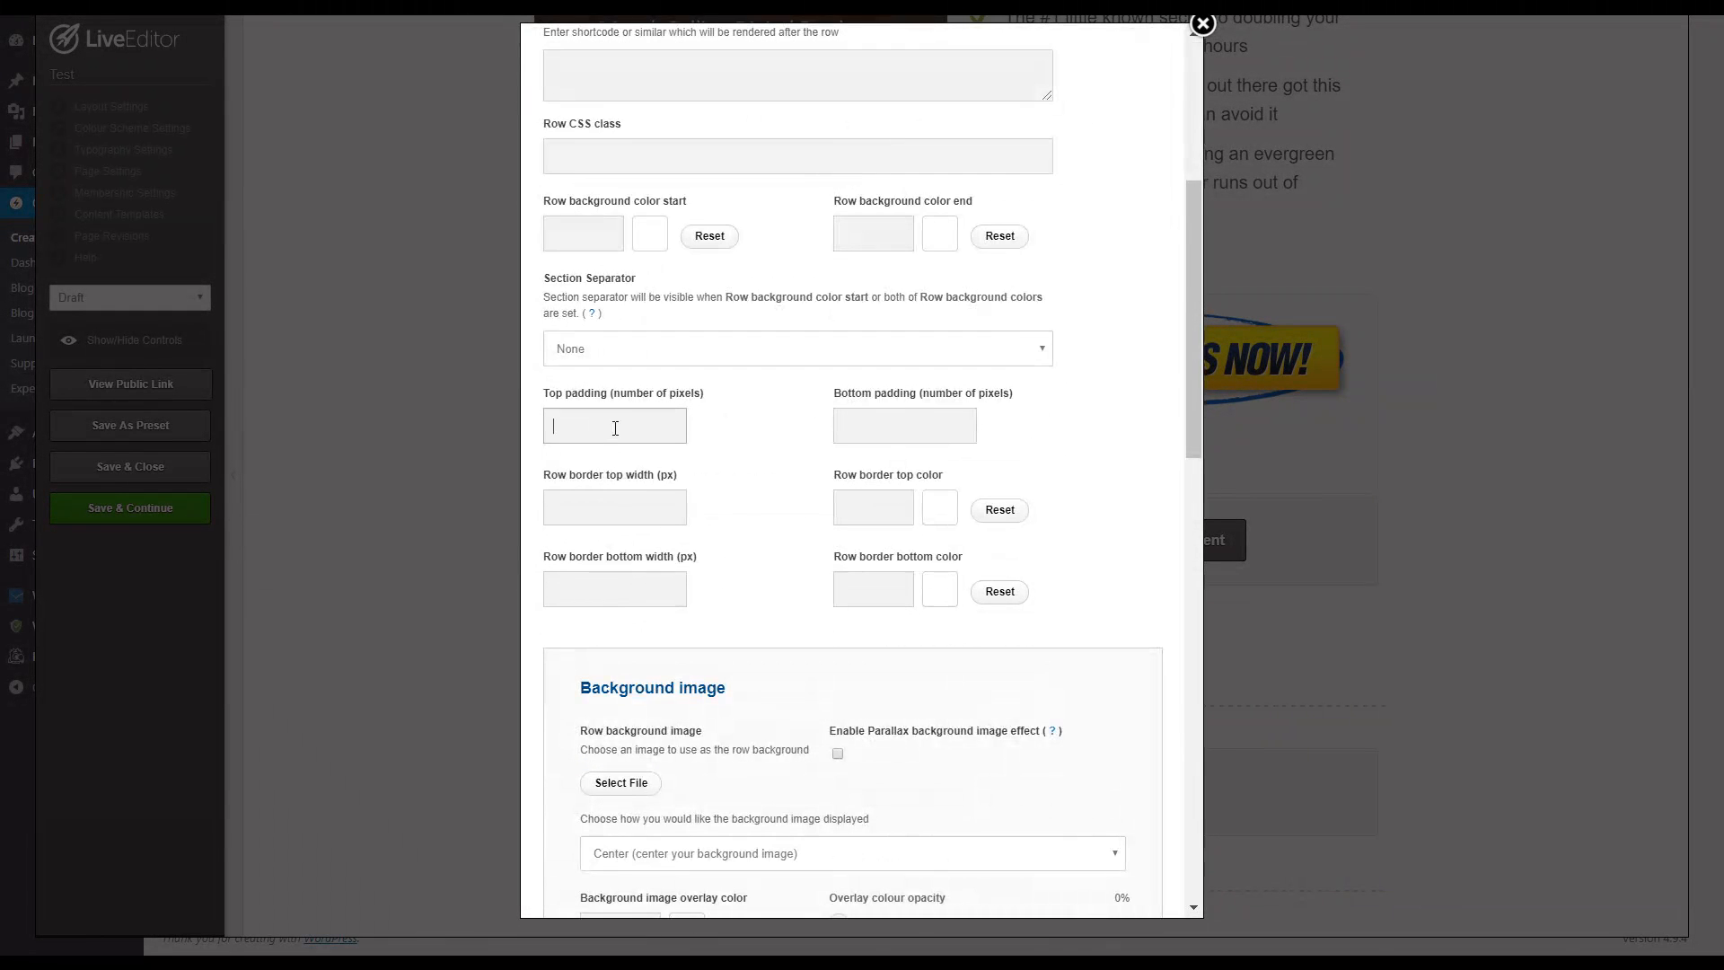
pyautogui.press('Tab')
pyautogui.click(622, 423)
pyautogui.scroll(-12, 751, 469)
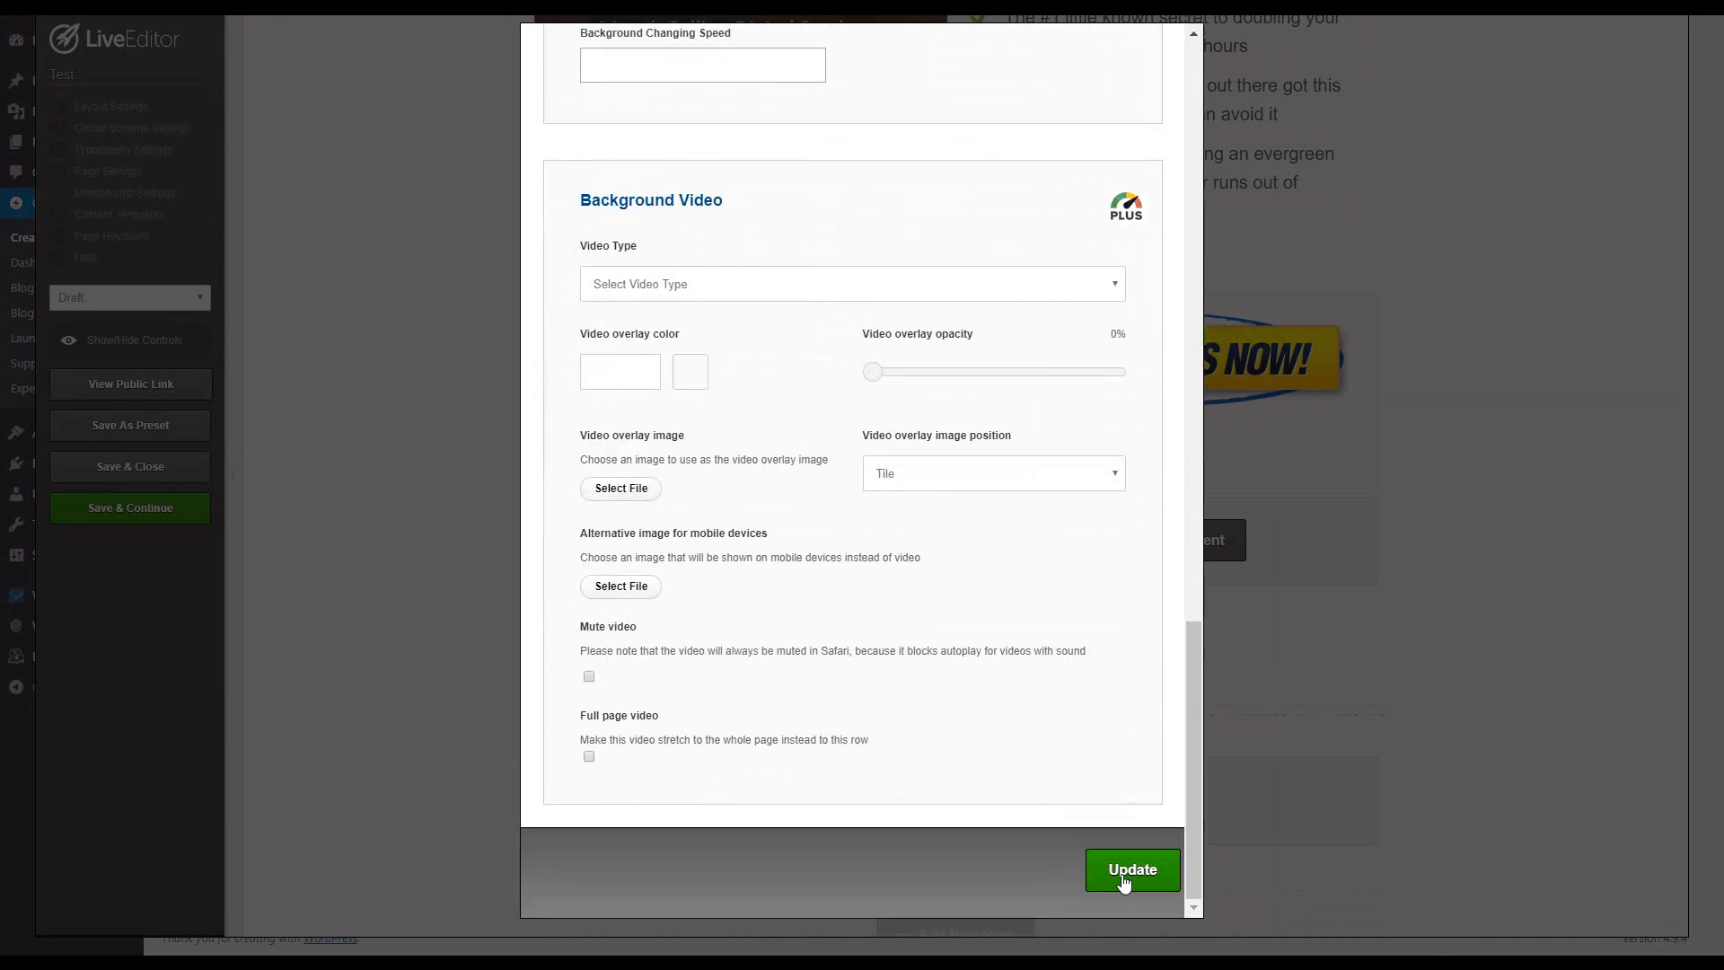
pyautogui.click(1127, 878)
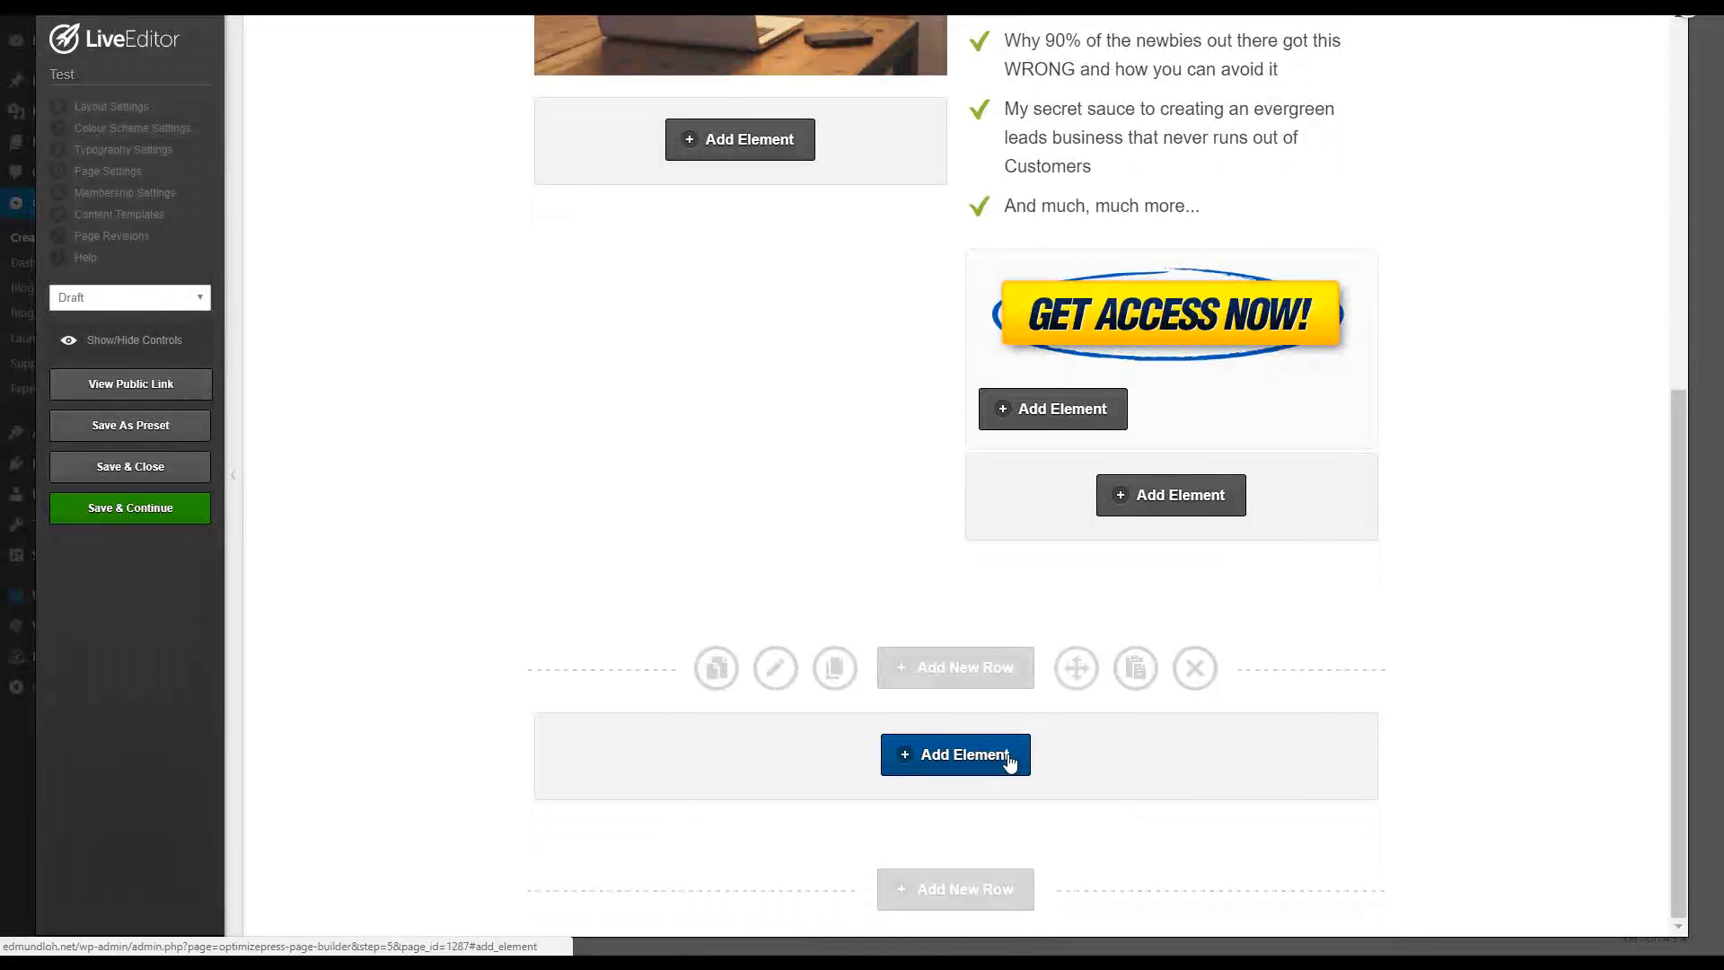
# Step: Start adding a Text Block element to the new row, searching the elements for "text b"
pyautogui.click(956, 754)
pyautogui.moveTo(673, 297); pyautogui.dragTo(470, 269)
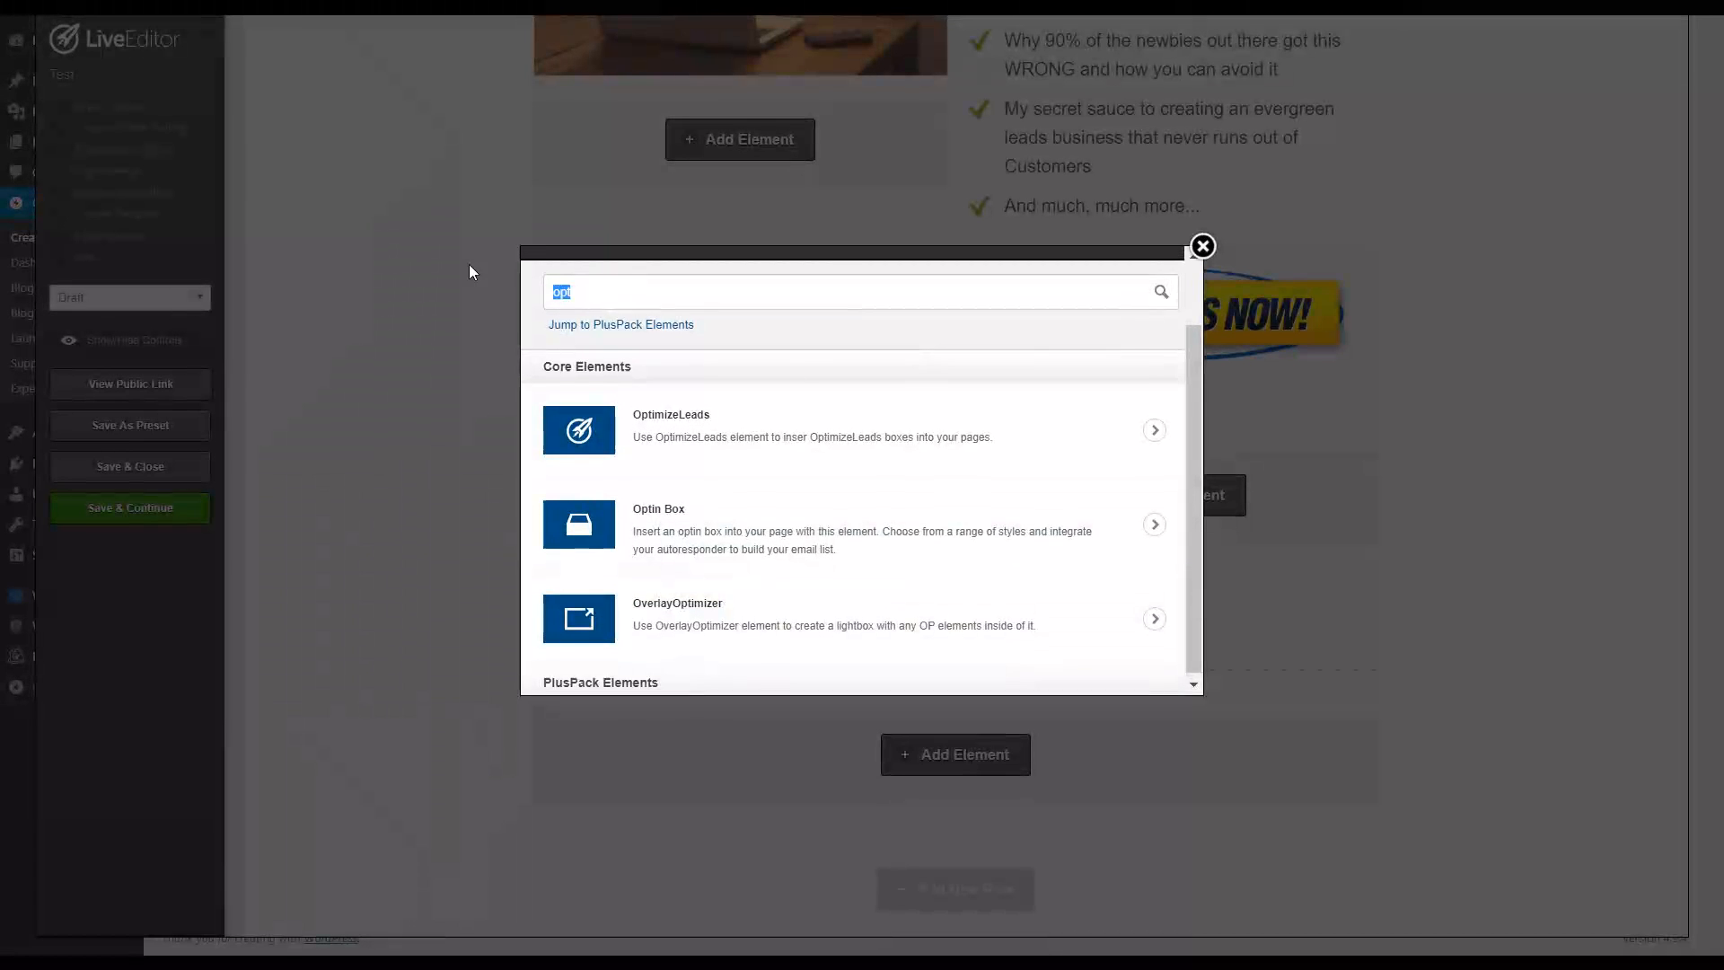
pyautogui.scroll(1, 794, 364)
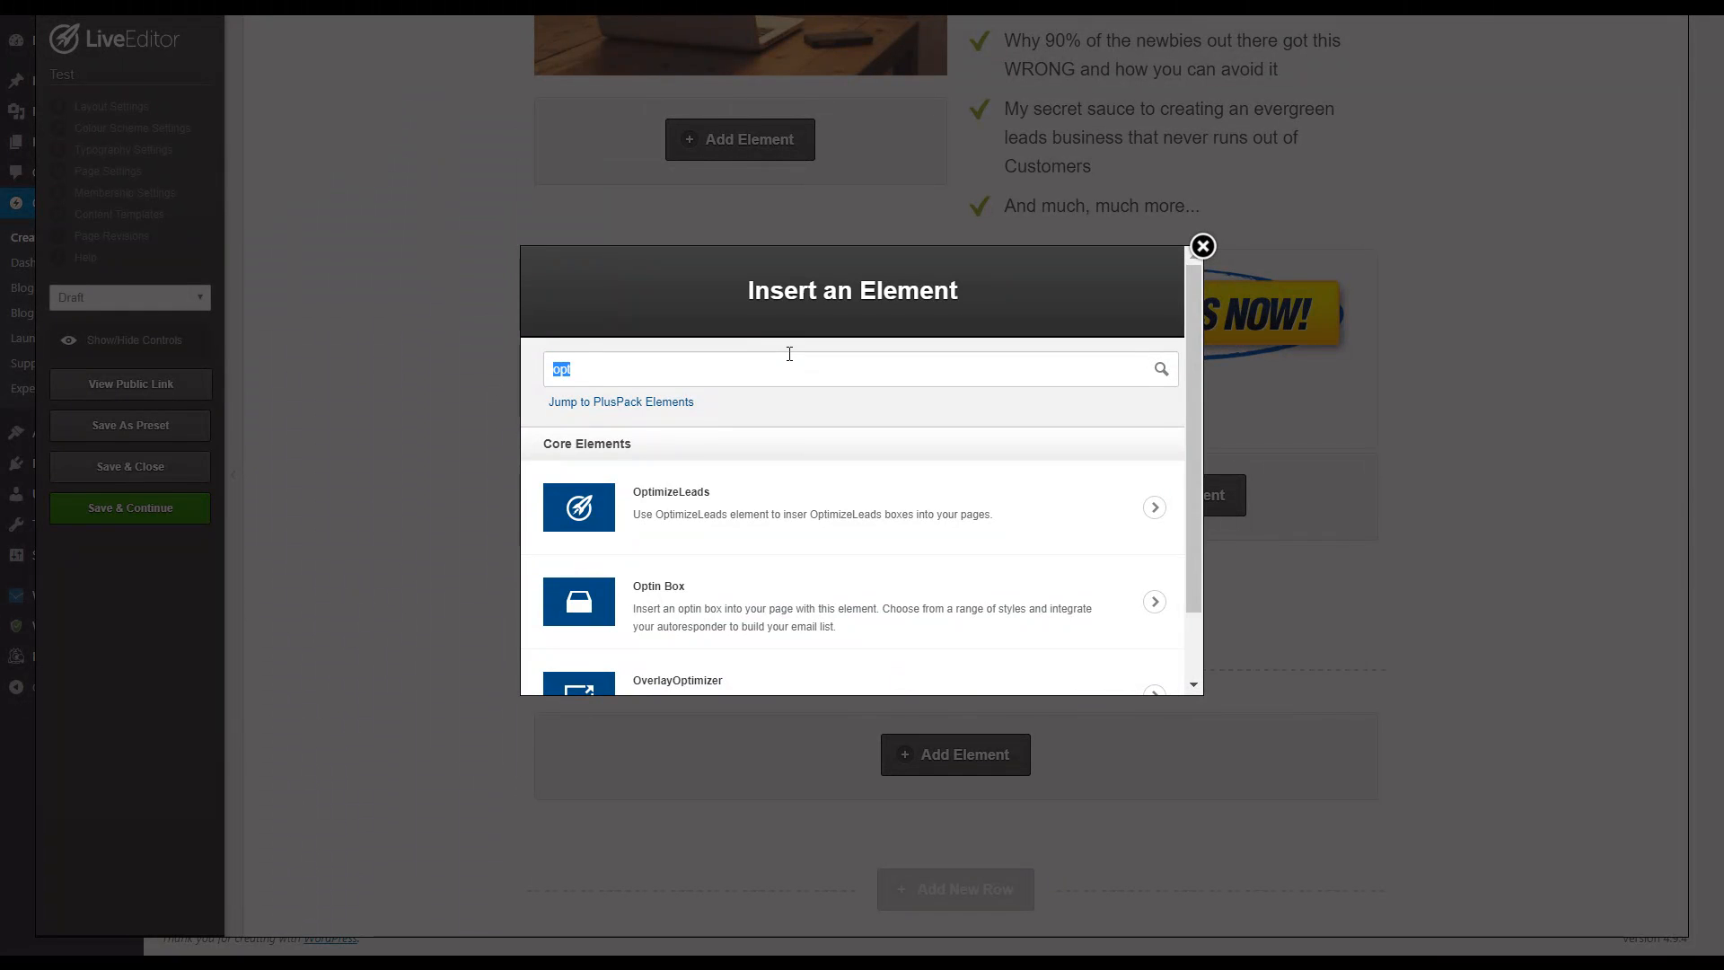
pyautogui.press('BackSpace')
pyautogui.write('text b')
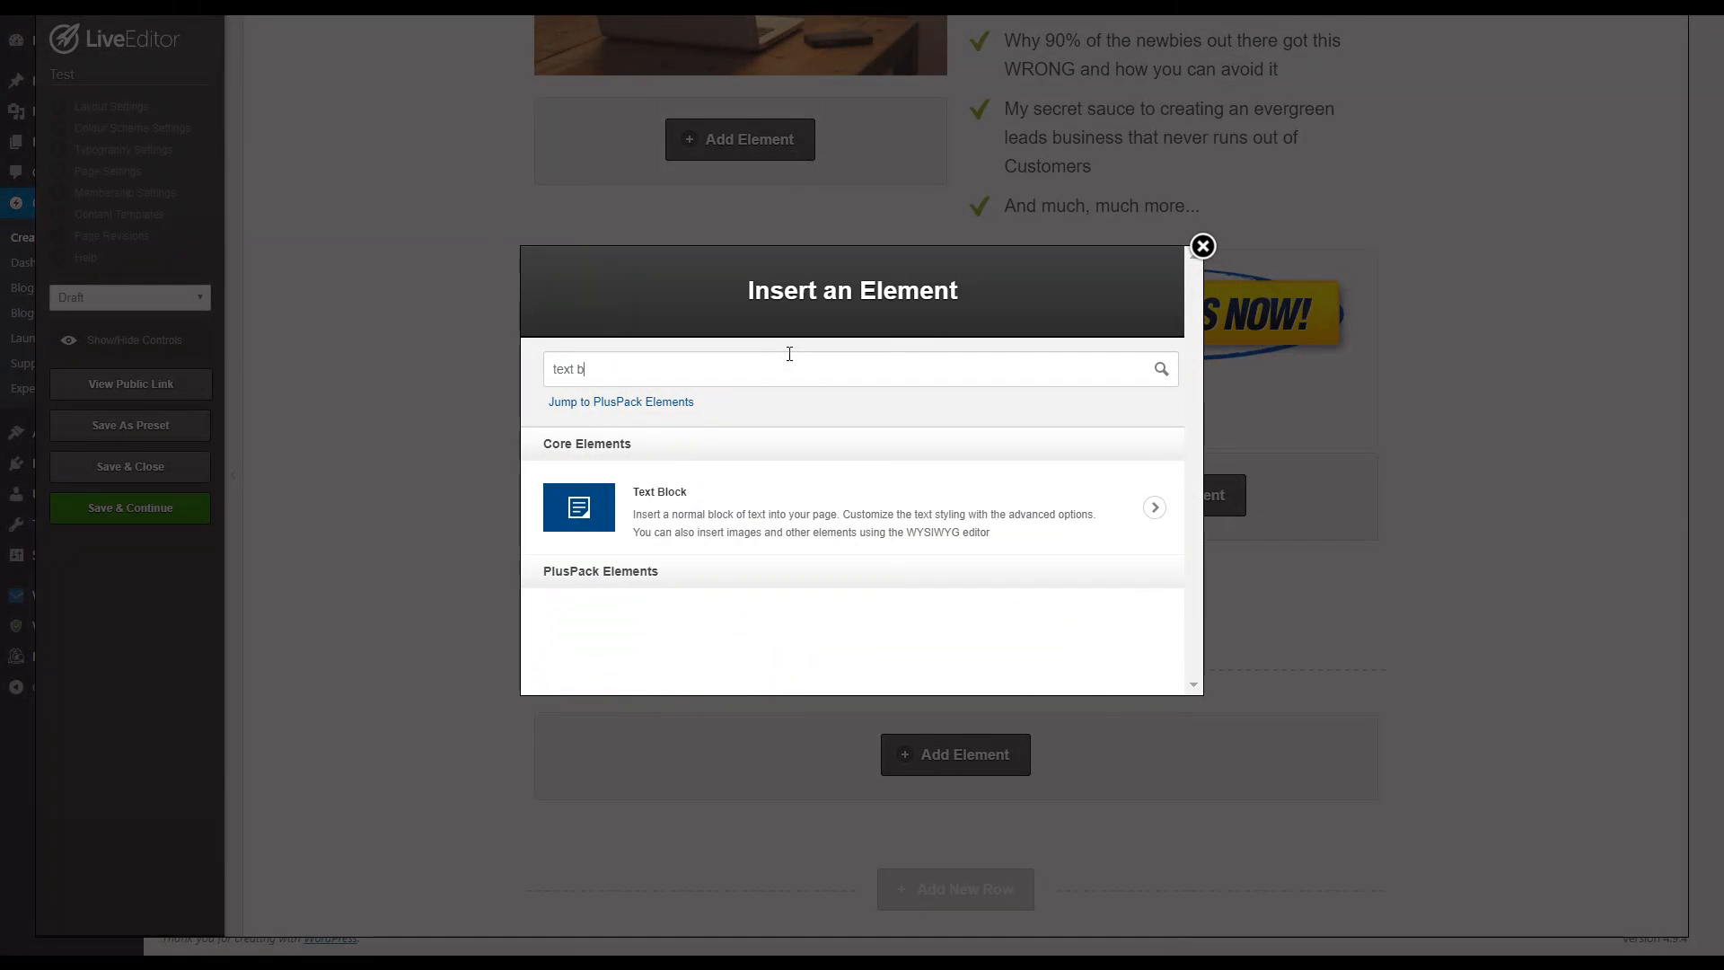
pyautogui.click(781, 501)
pyautogui.click(785, 562)
pyautogui.click(785, 570)
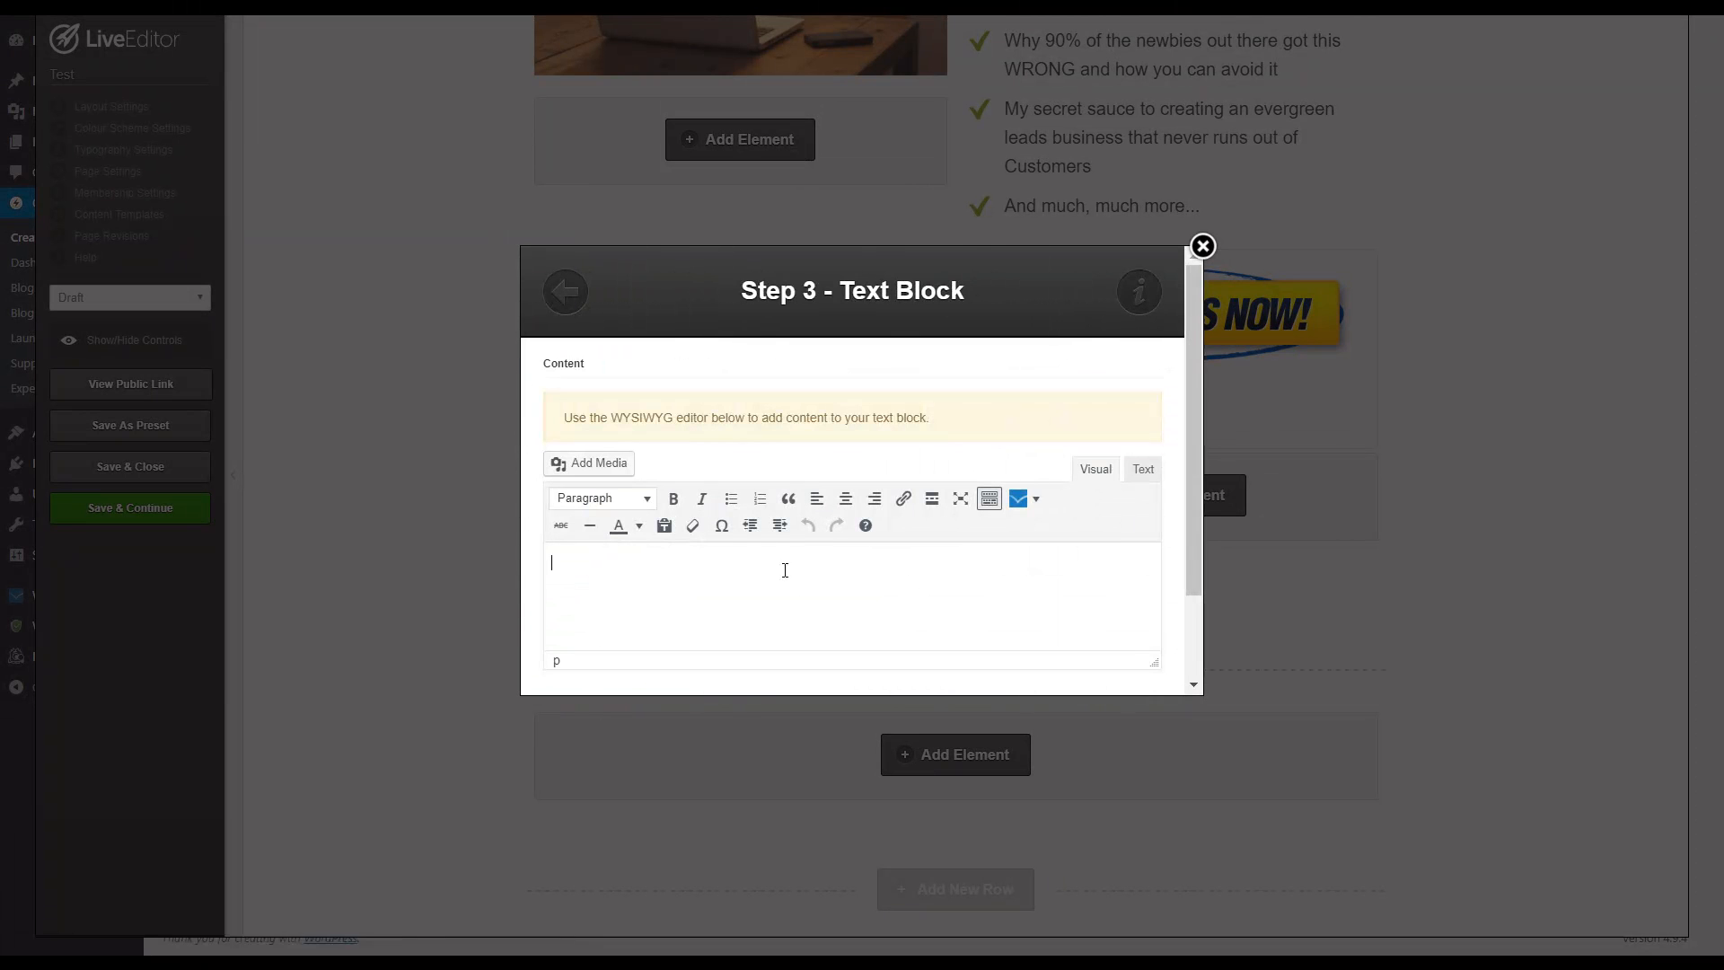
# Step: Enter "Copyright (c) SiteName.com. All Rights Reserved." and, on a new line, "Earnings Disclaimer | Privacy Policy | Terms of Use"
pyautogui.write('Earni')
pyautogui.write('Name.com.')
pyautogui.write(' All Rights R e')
pyautogui.write('served.')
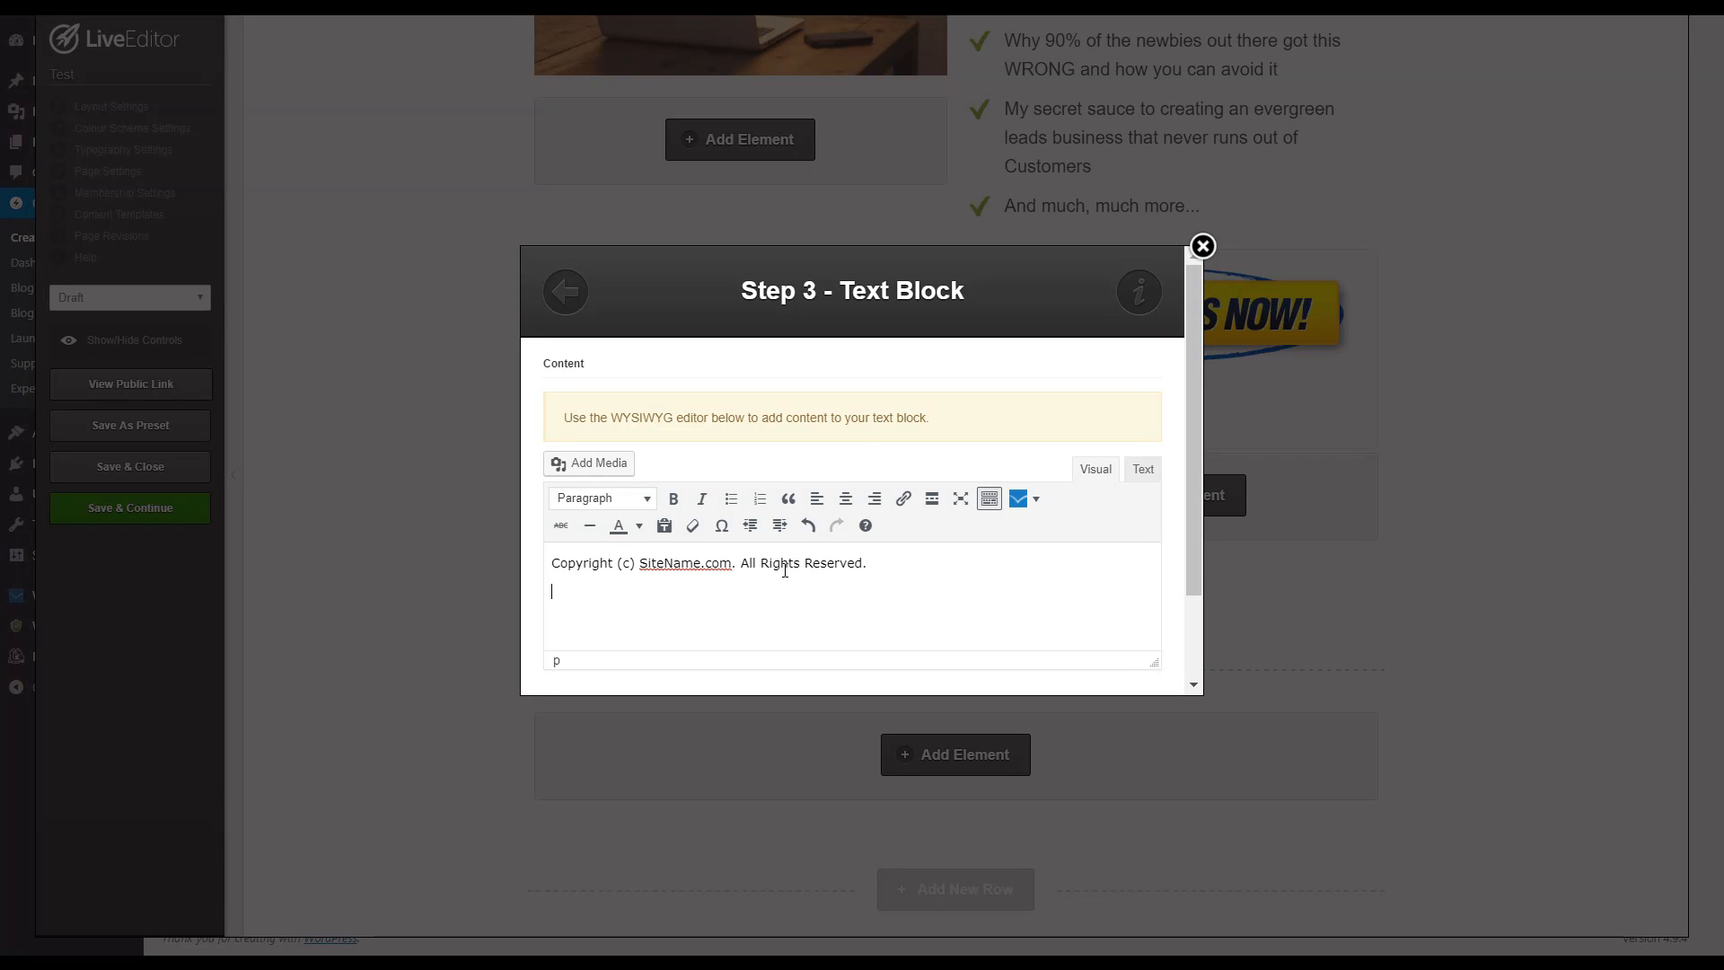
pyautogui.write('ngs Disclamer | Privacy Policy')
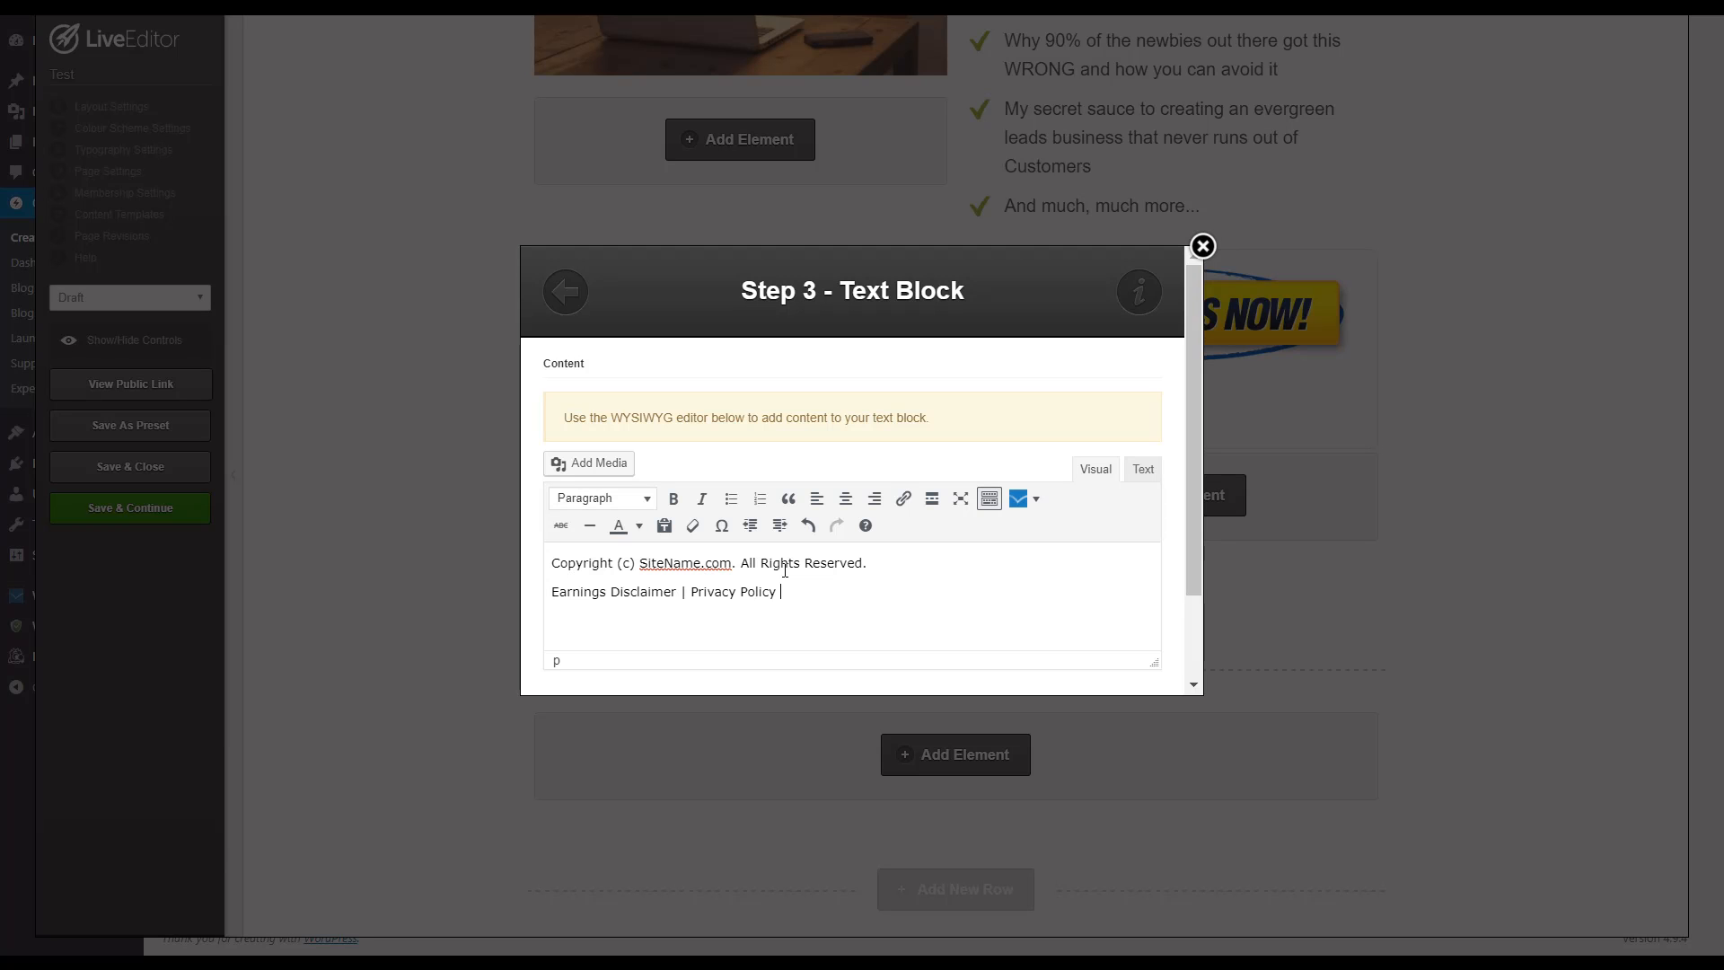
pyautogui.write(' | Terms of Use')
# Step: Link the footer text "Earnings Disclaimer" to the placeholder URL "#"
pyautogui.moveTo(680, 593); pyautogui.dragTo(554, 607)
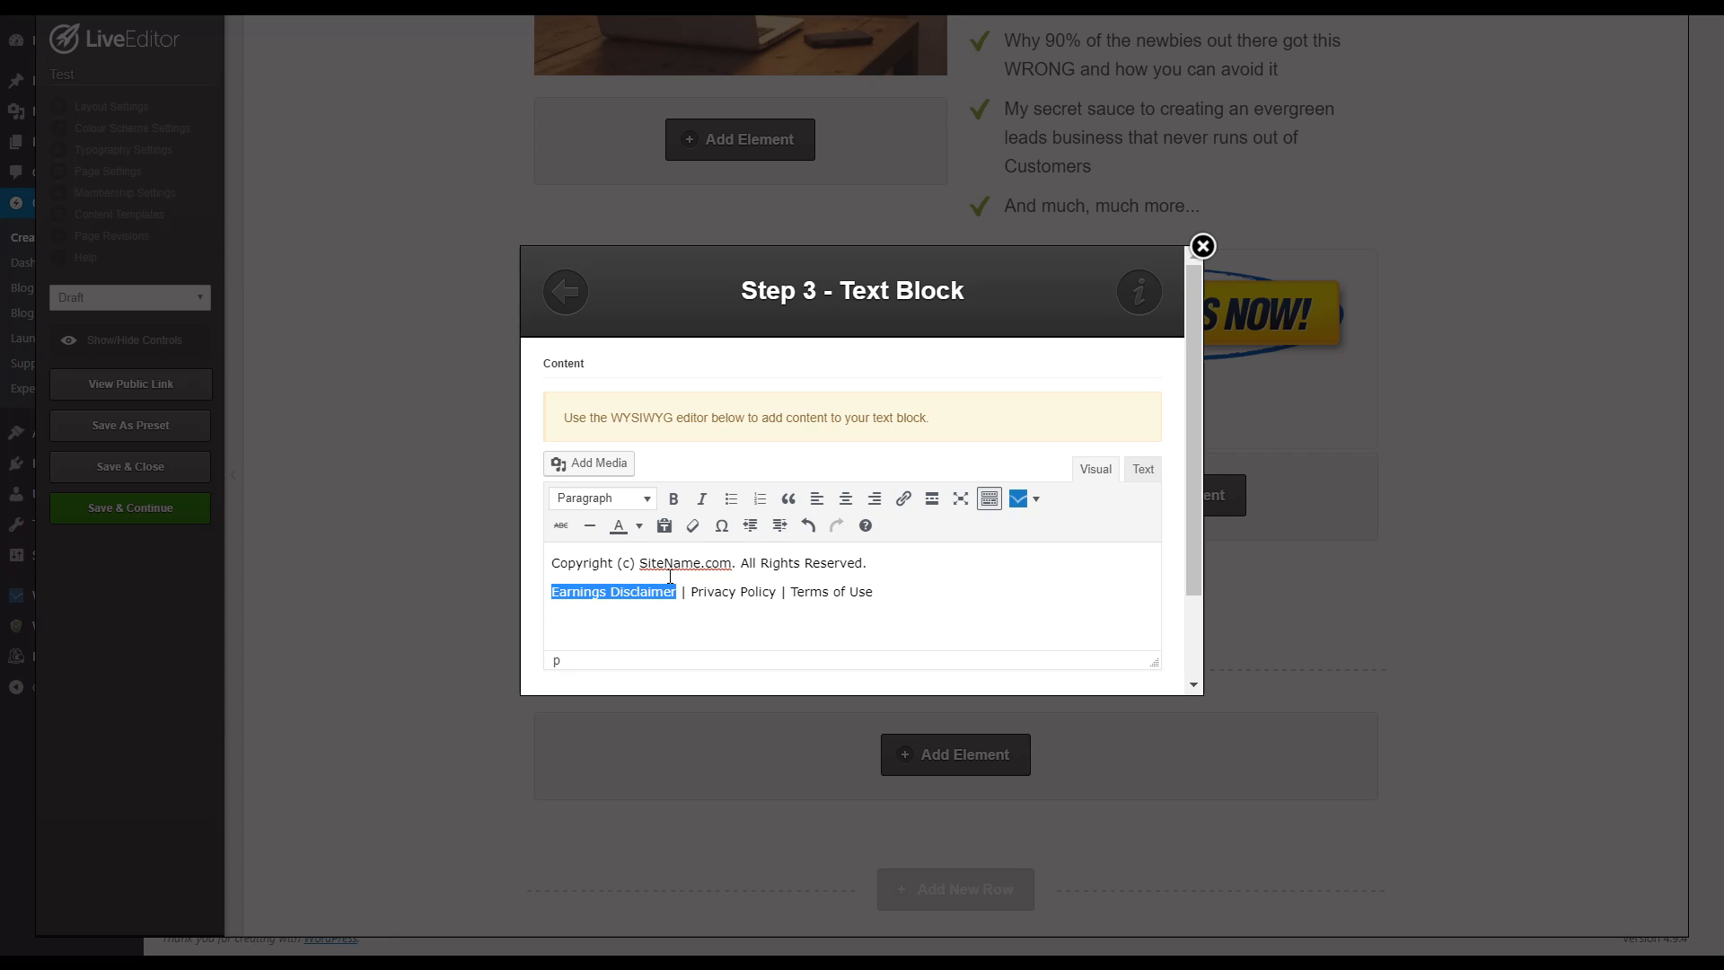
pyautogui.click(906, 504)
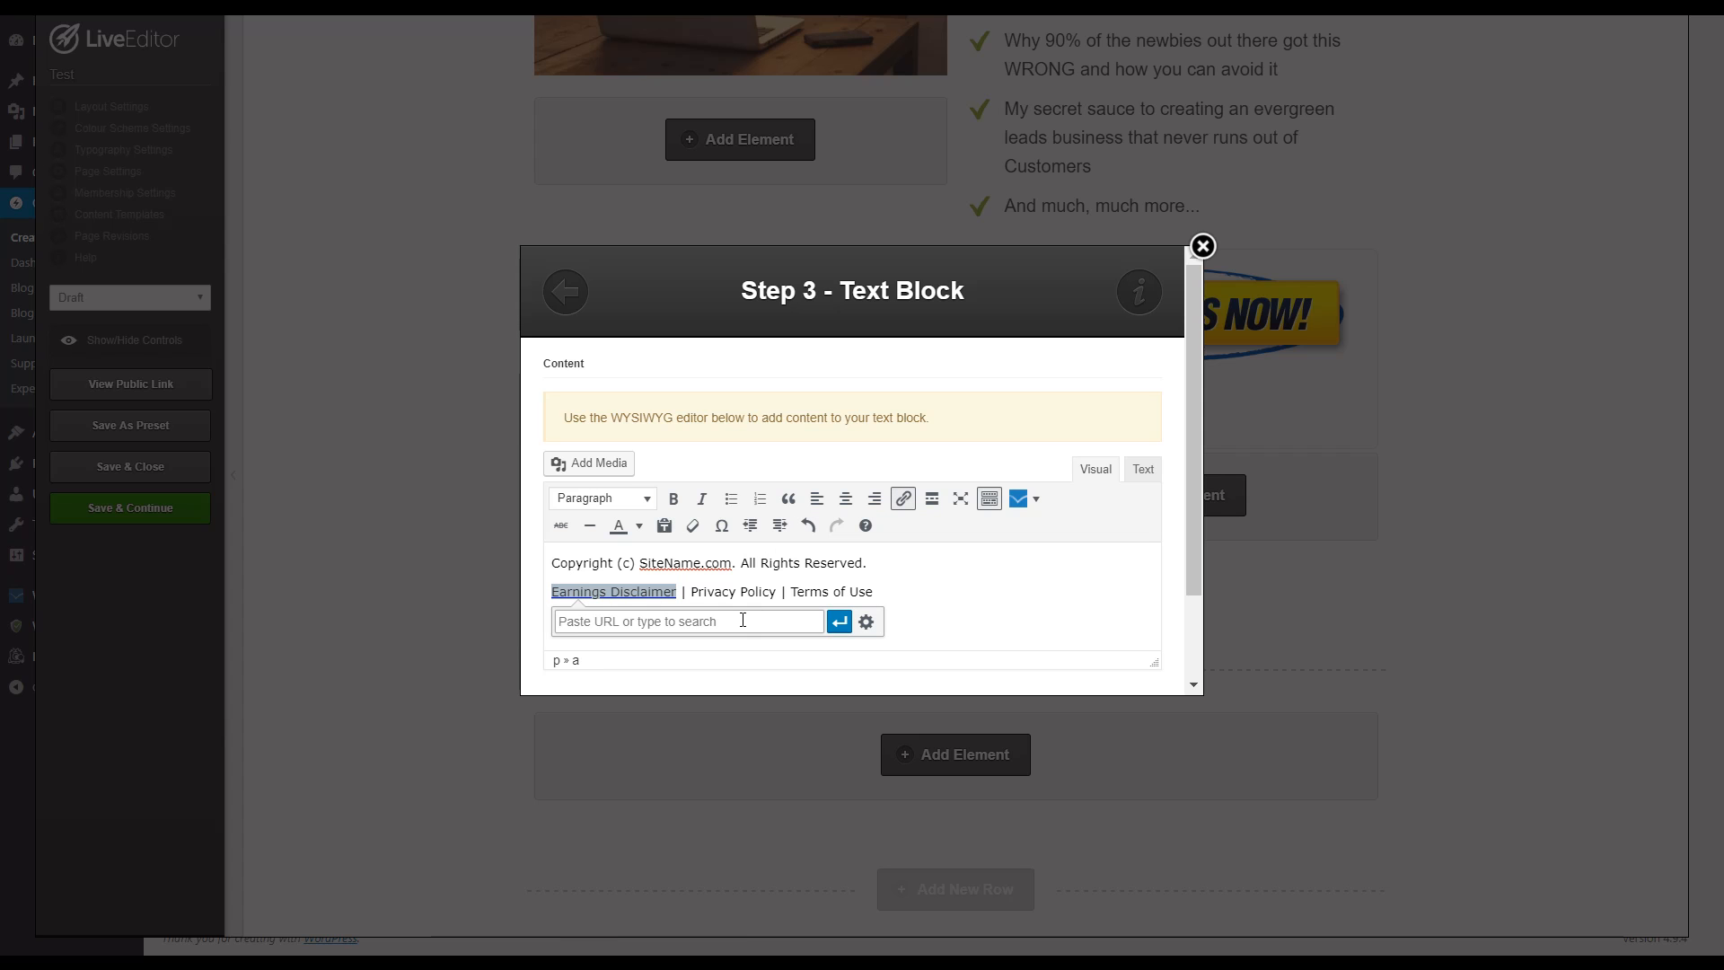
pyautogui.write('http')
pyautogui.press('BackSpace')
pyautogui.press('BackSpace')
pyautogui.press('BackSpace')
pyautogui.press('BackSpace')
pyautogui.write('#')
pyautogui.click(838, 621)
# Step: Link the footer text "Privacy Policy" to the placeholder URL "#"
pyautogui.click(701, 589)
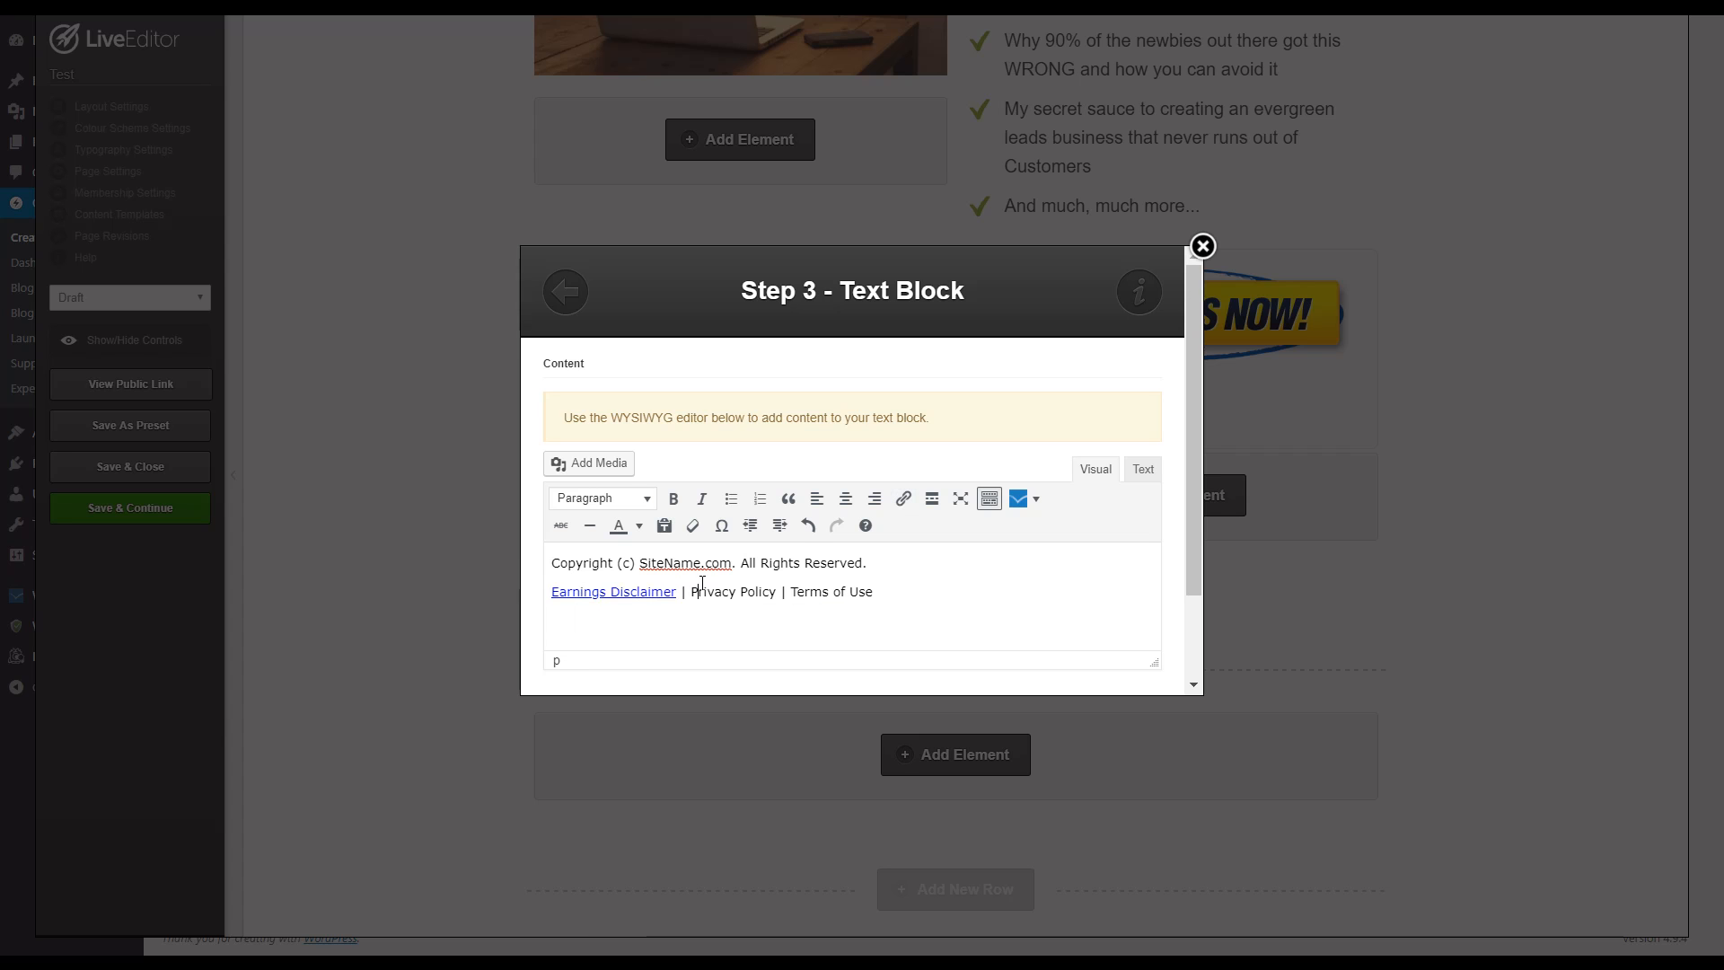
pyautogui.moveTo(707, 599); pyautogui.dragTo(779, 608)
pyautogui.hotkey('ctrl', 'k')
pyautogui.write('#')
pyautogui.click(848, 621)
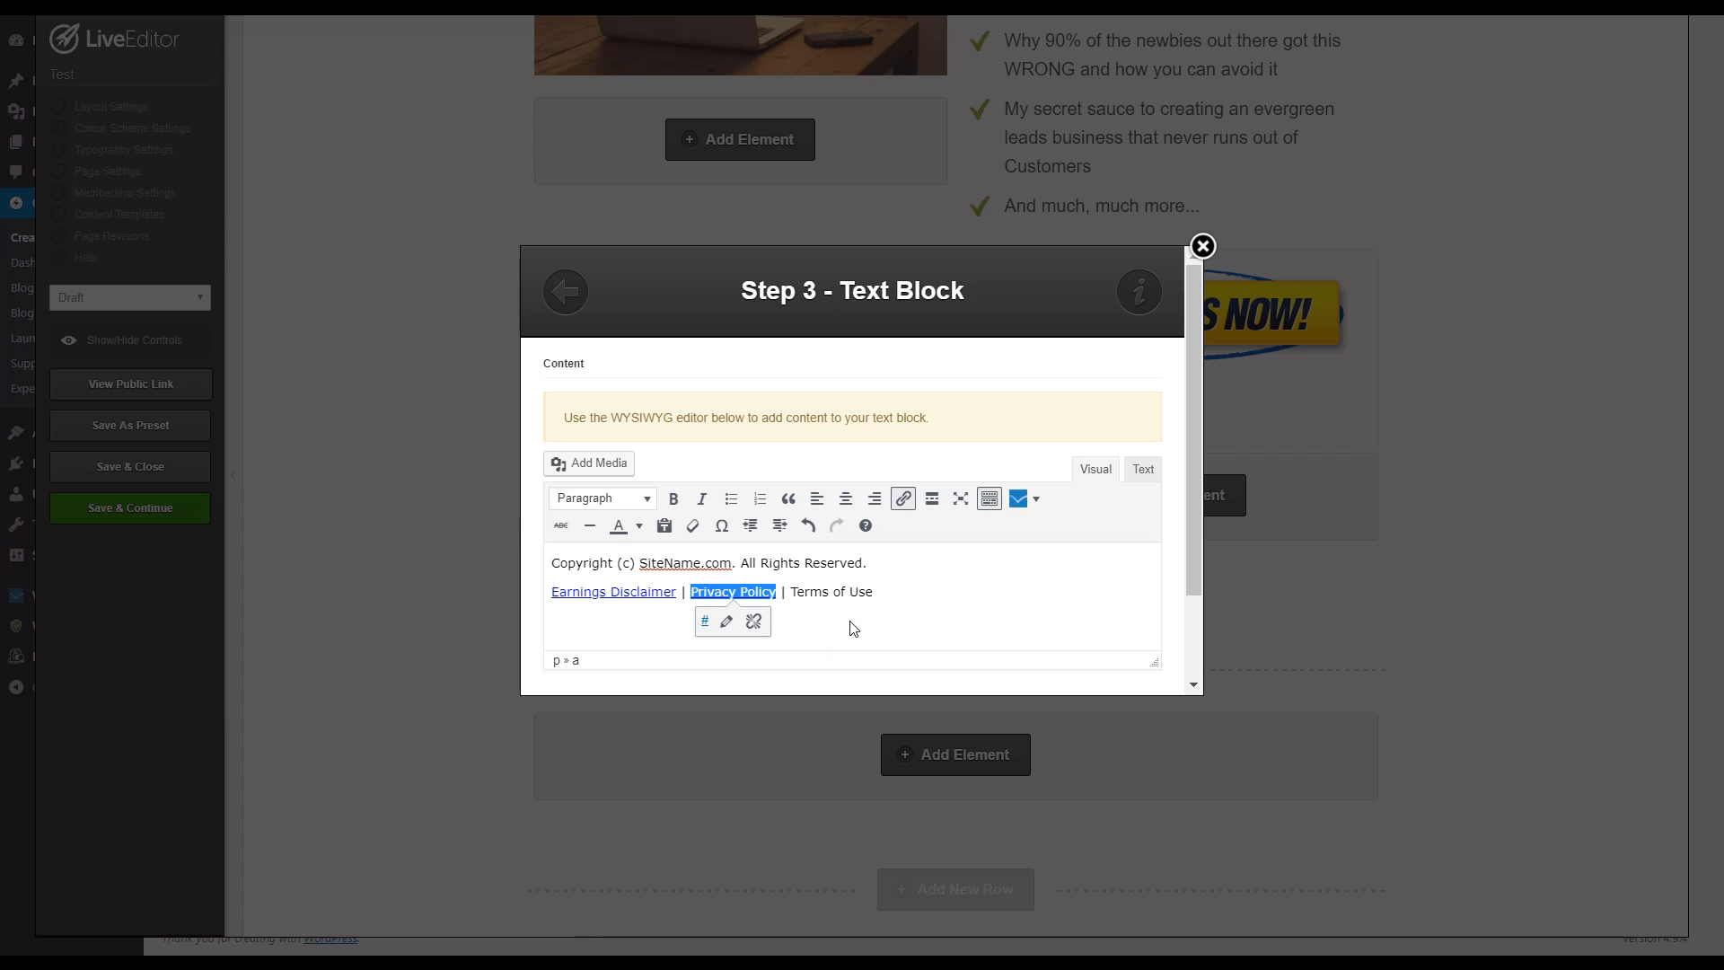
# Step: Try to link the footer text "Terms of Use" to the placeholder URL "#" through the detailed link options
pyautogui.moveTo(798, 591); pyautogui.dragTo(982, 605)
pyautogui.hotkey('ctrl', 'k')
pyautogui.write('#')
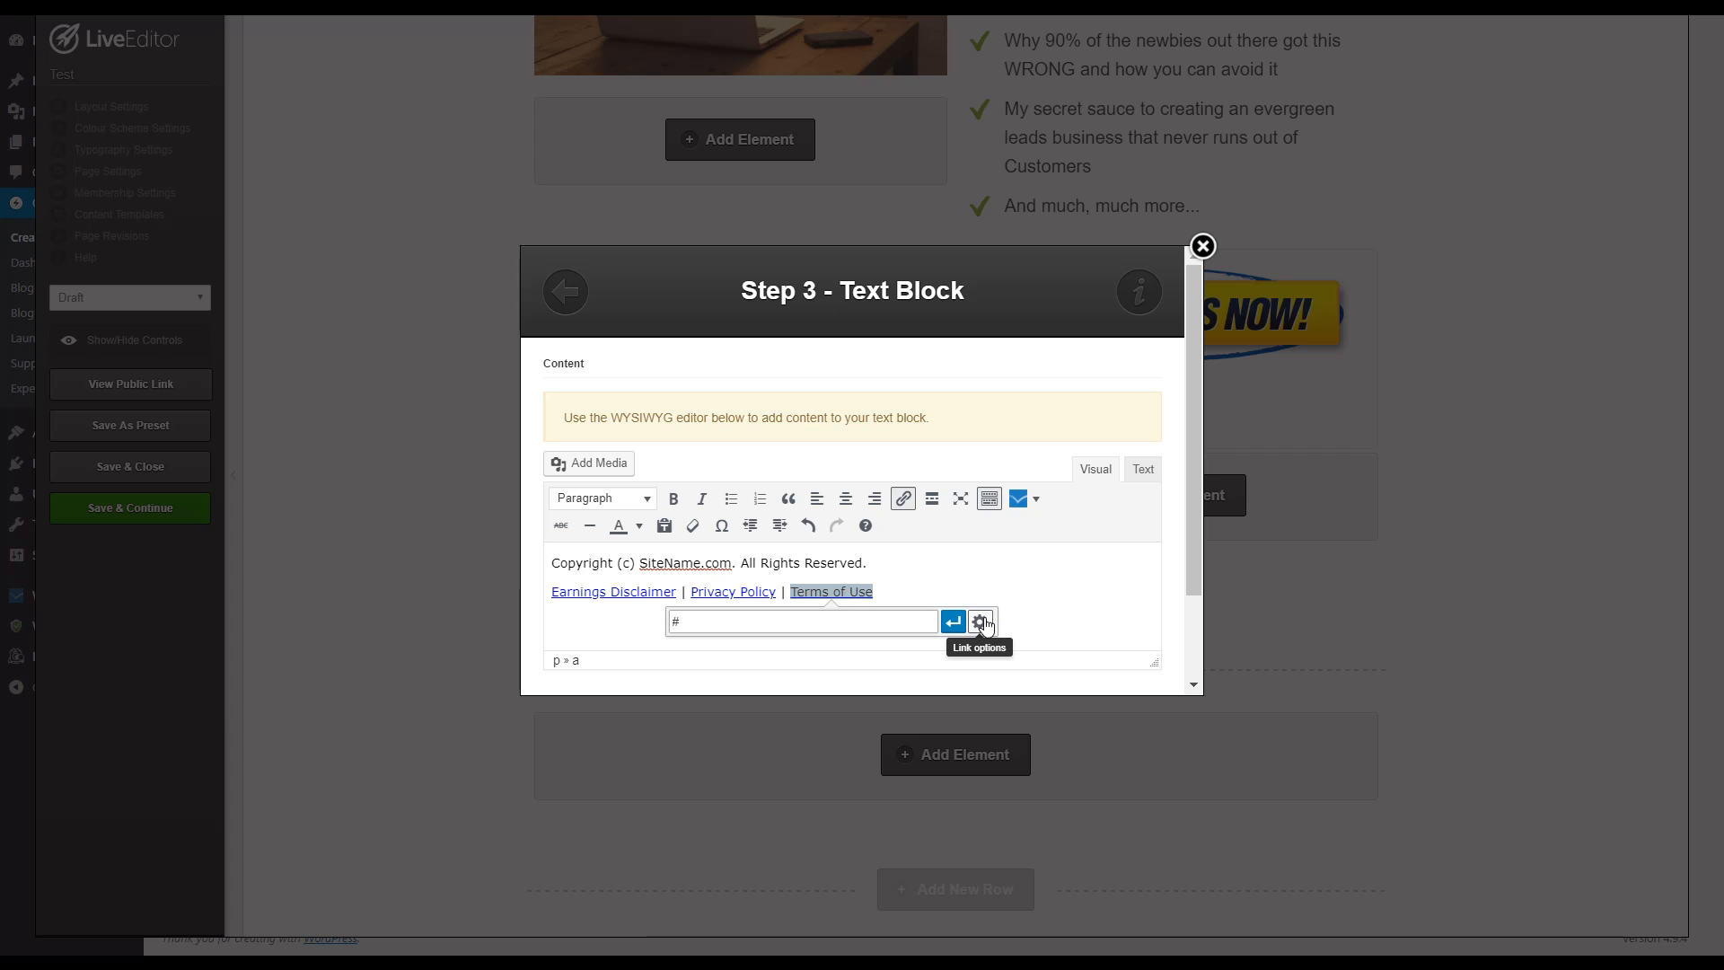
pyautogui.click(982, 624)
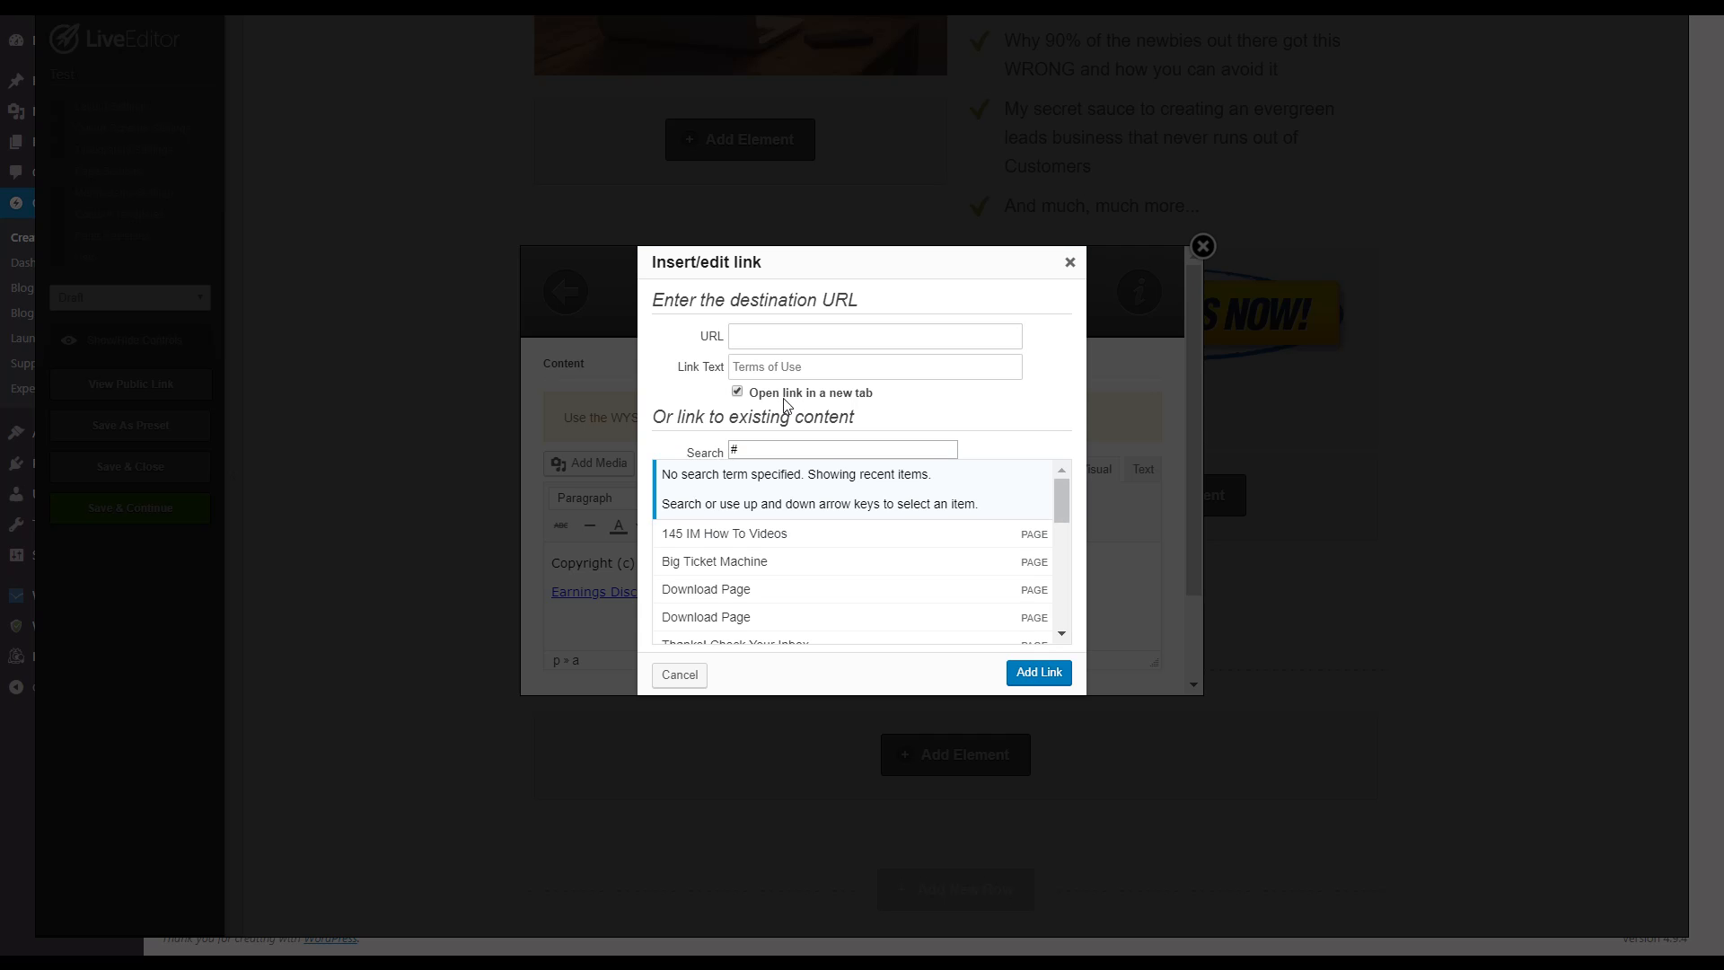
pyautogui.click(1029, 674)
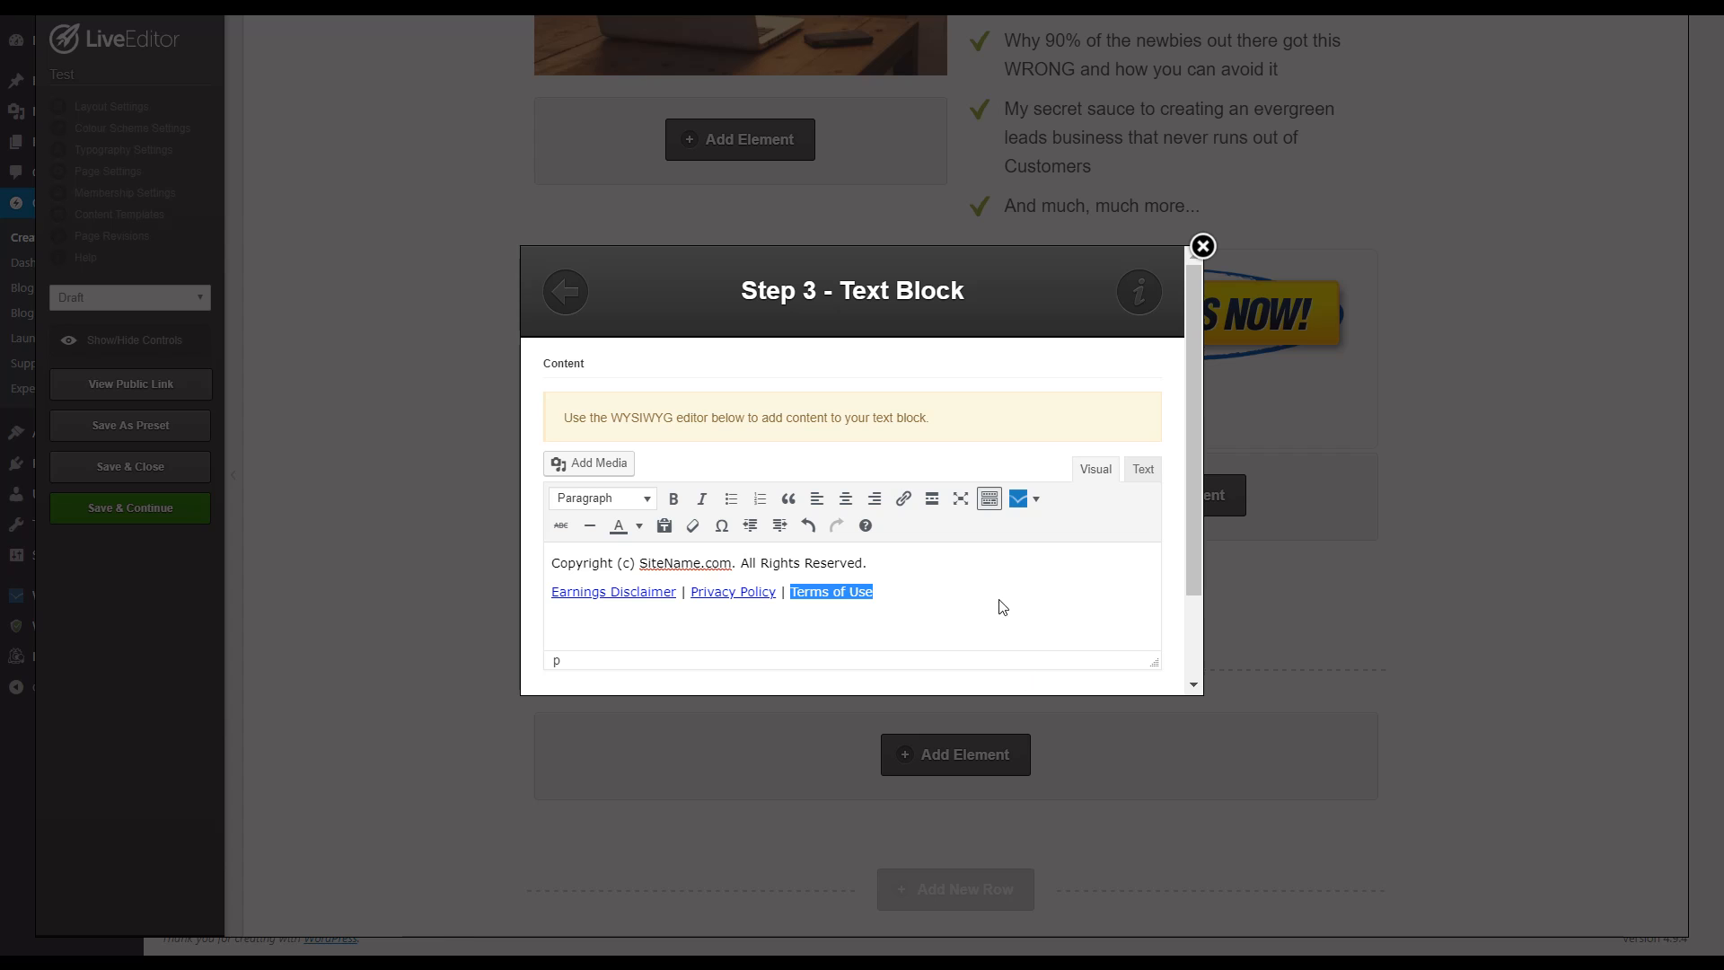
pyautogui.click(897, 563)
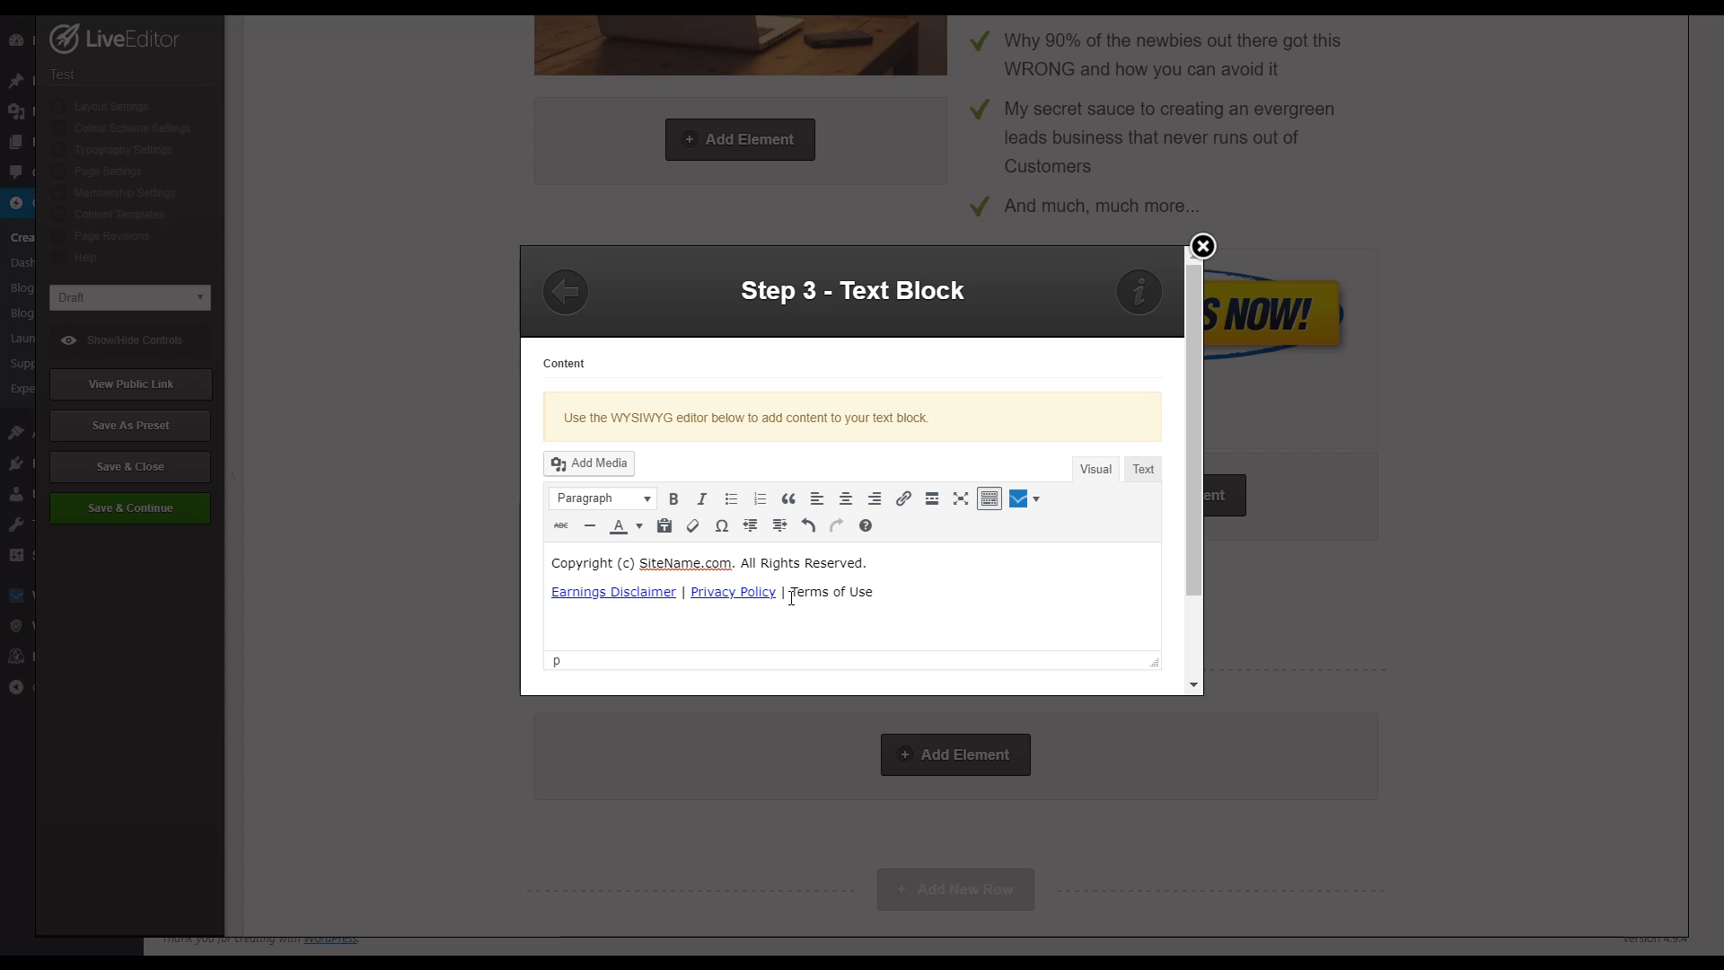
pyautogui.moveTo(791, 594); pyautogui.dragTo(894, 615)
pyautogui.click(903, 499)
pyautogui.write('#')
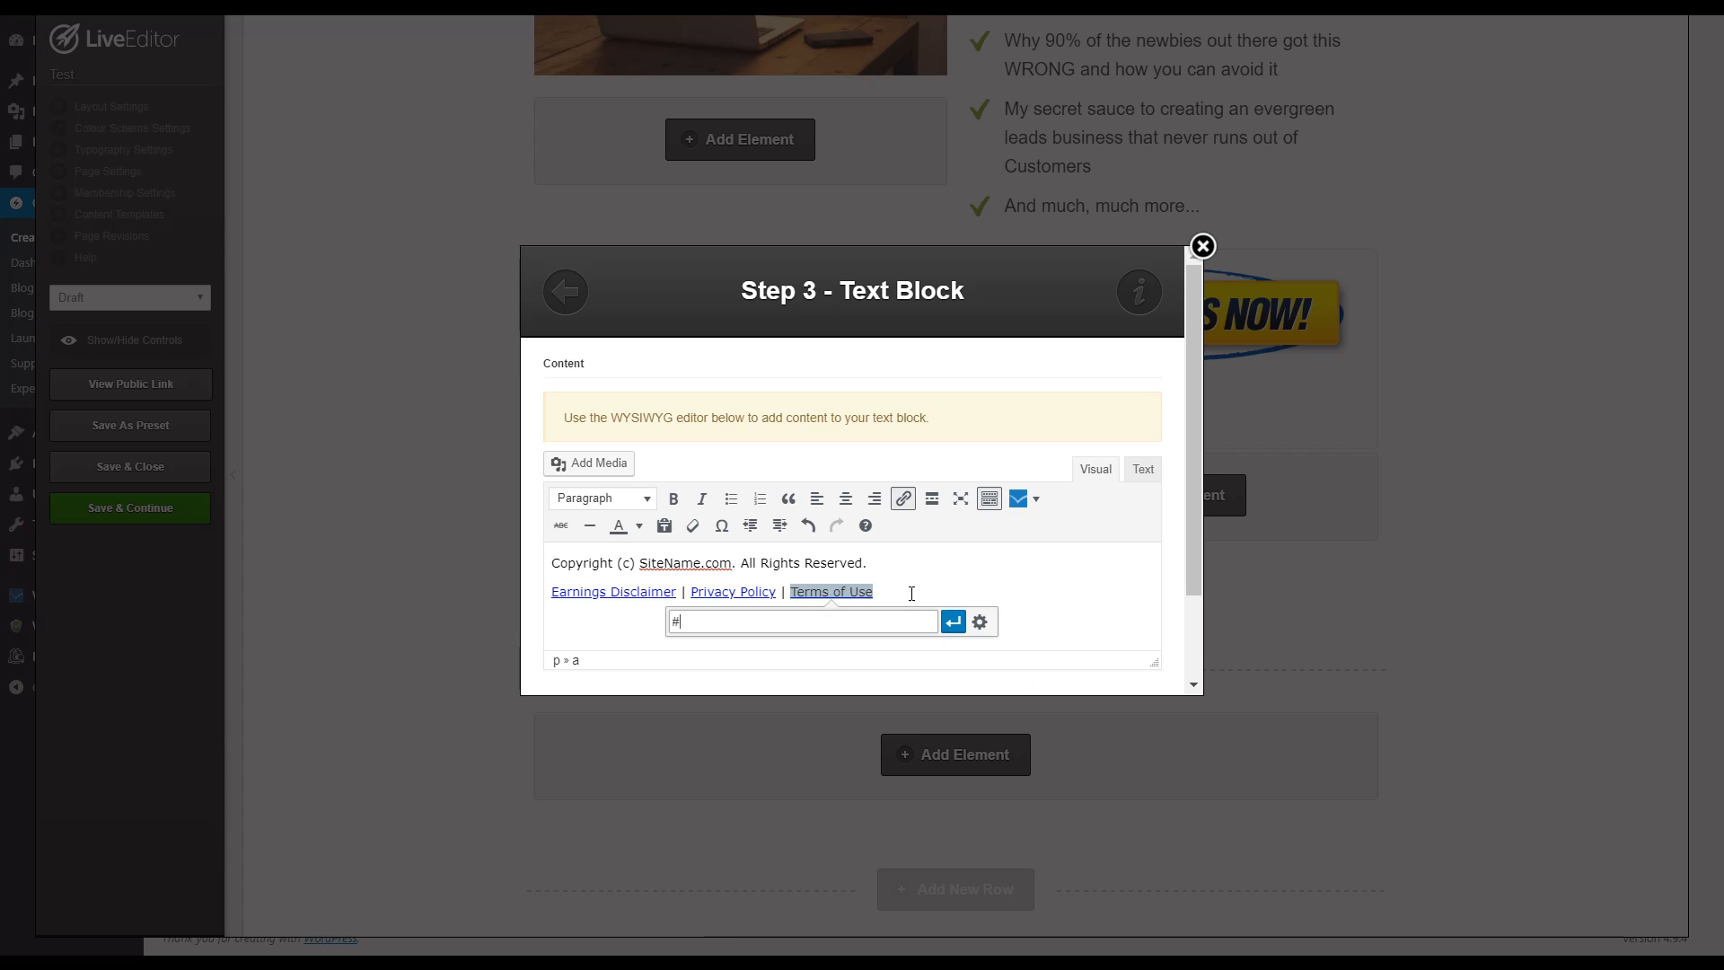
pyautogui.click(981, 618)
pyautogui.click(1039, 673)
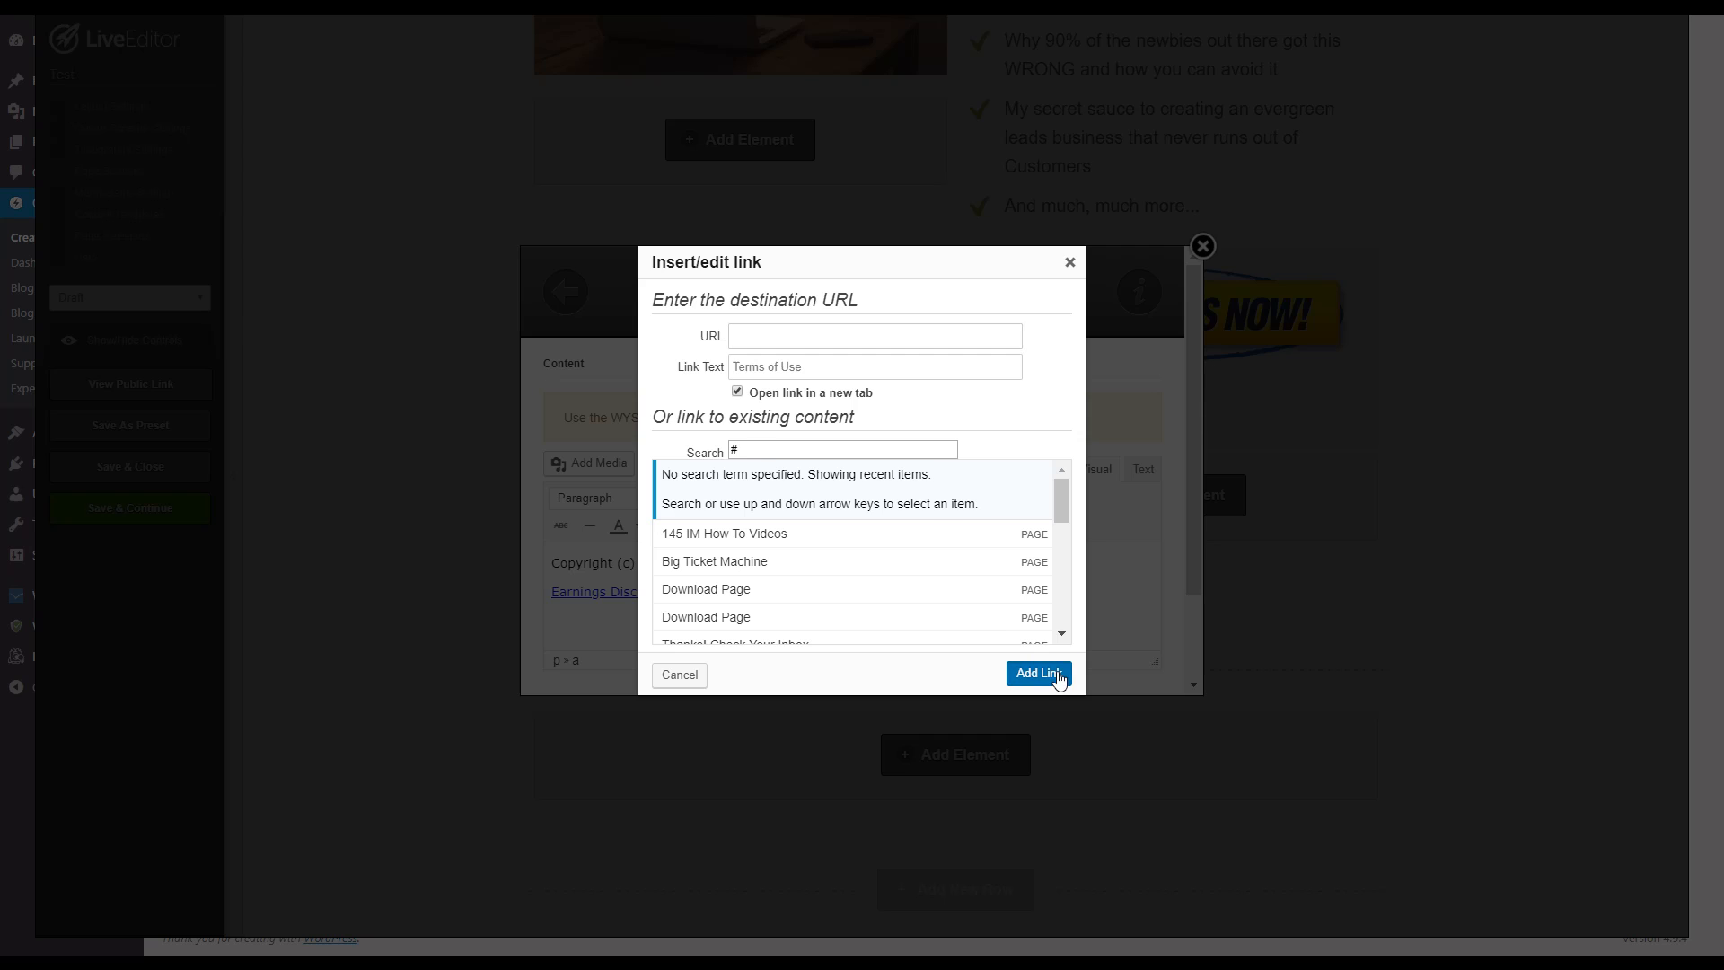
# Step: Link the footer text "Terms of Use" to the placeholder URL "#", applying it directly in the inline link editor
pyautogui.moveTo(793, 593); pyautogui.dragTo(912, 616)
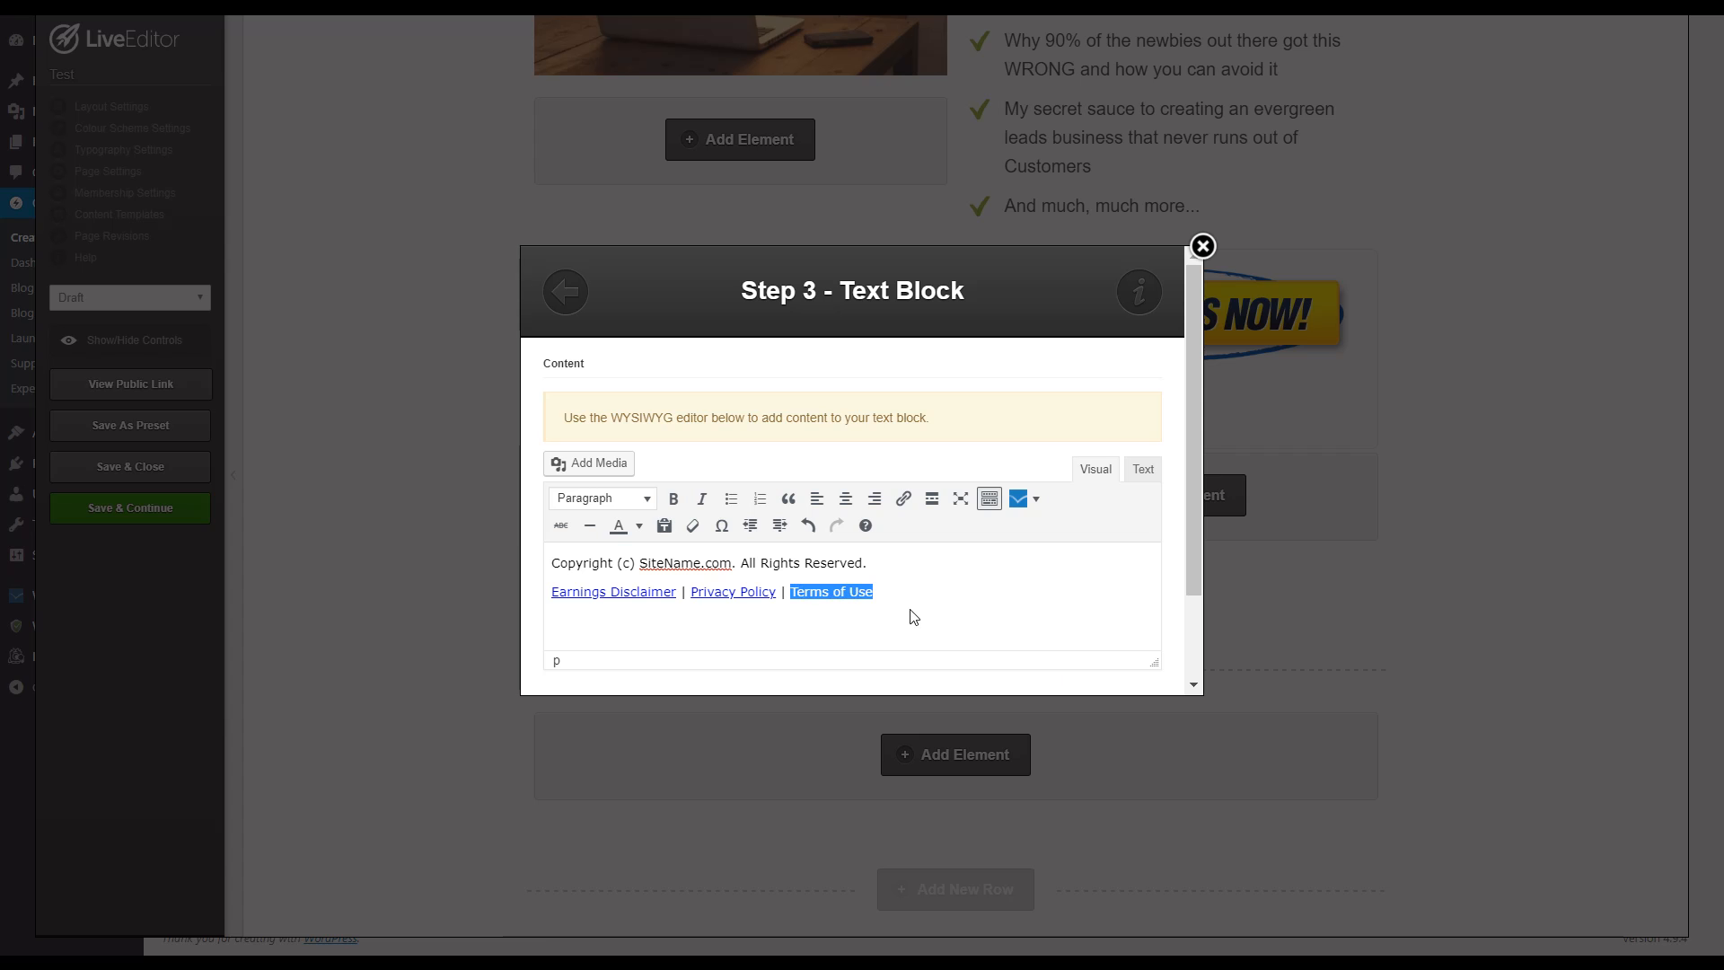
pyautogui.hotkey('ctrl', 'k')
pyautogui.write('#')
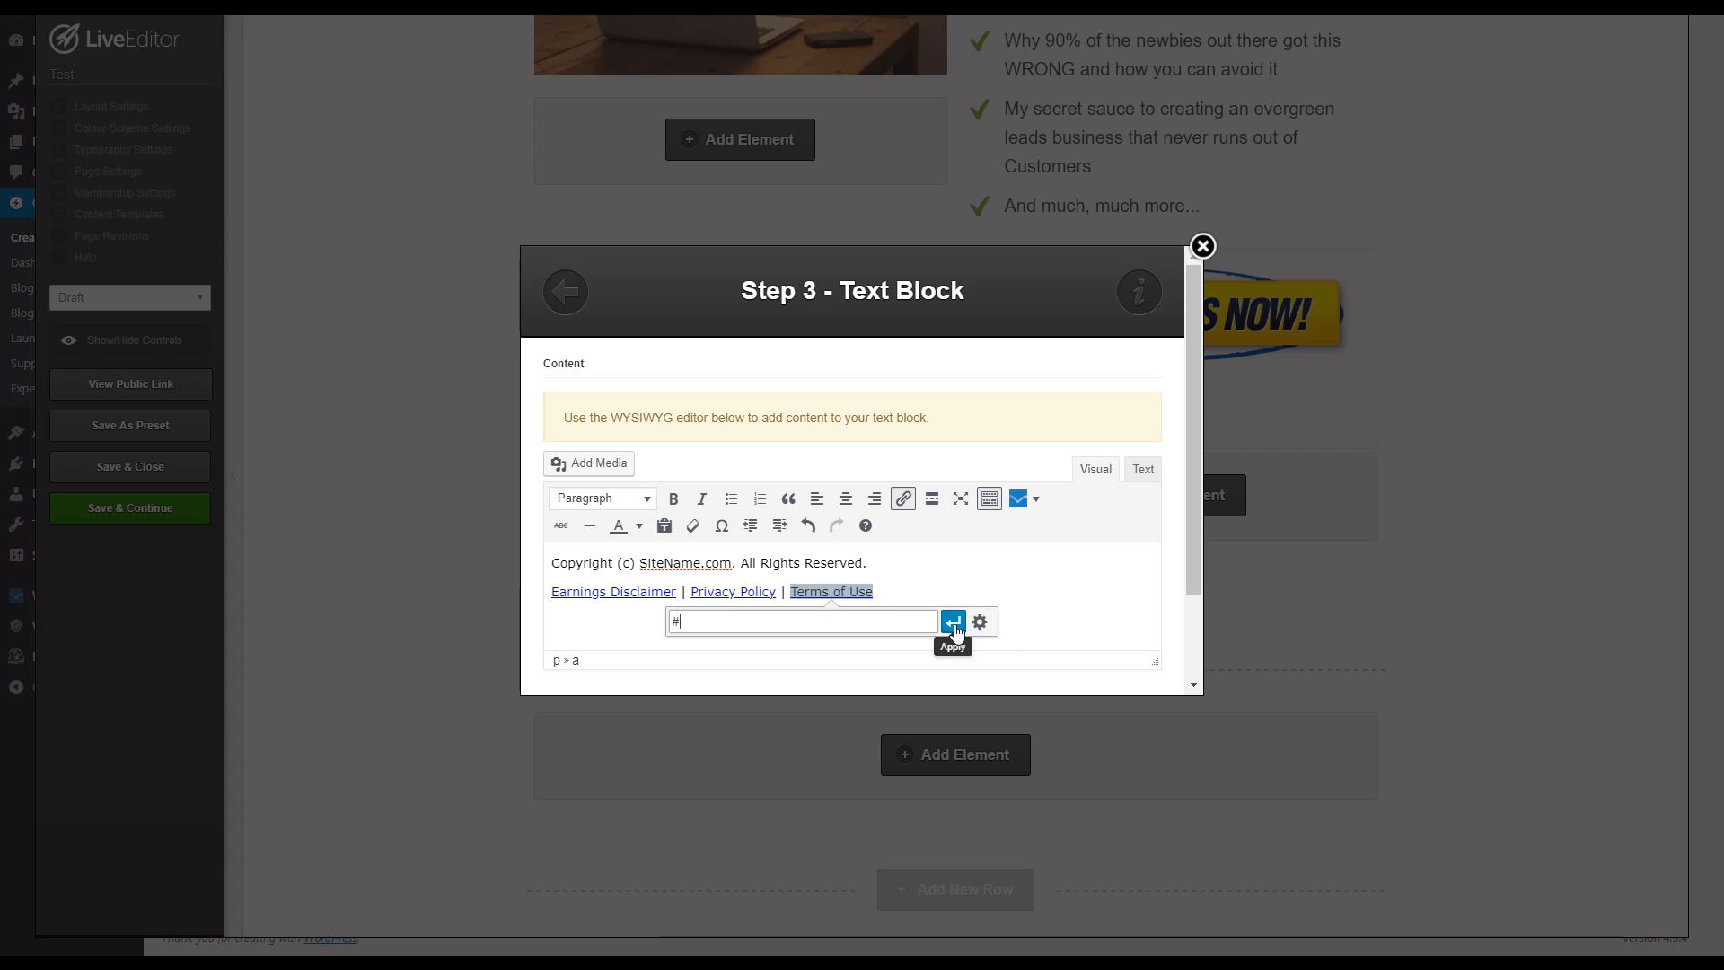
pyautogui.click(954, 621)
# Step: Center-align both footer lines, the copyright notice and the legal links, and insert the text block into the page
pyautogui.scroll(-1, 937, 603)
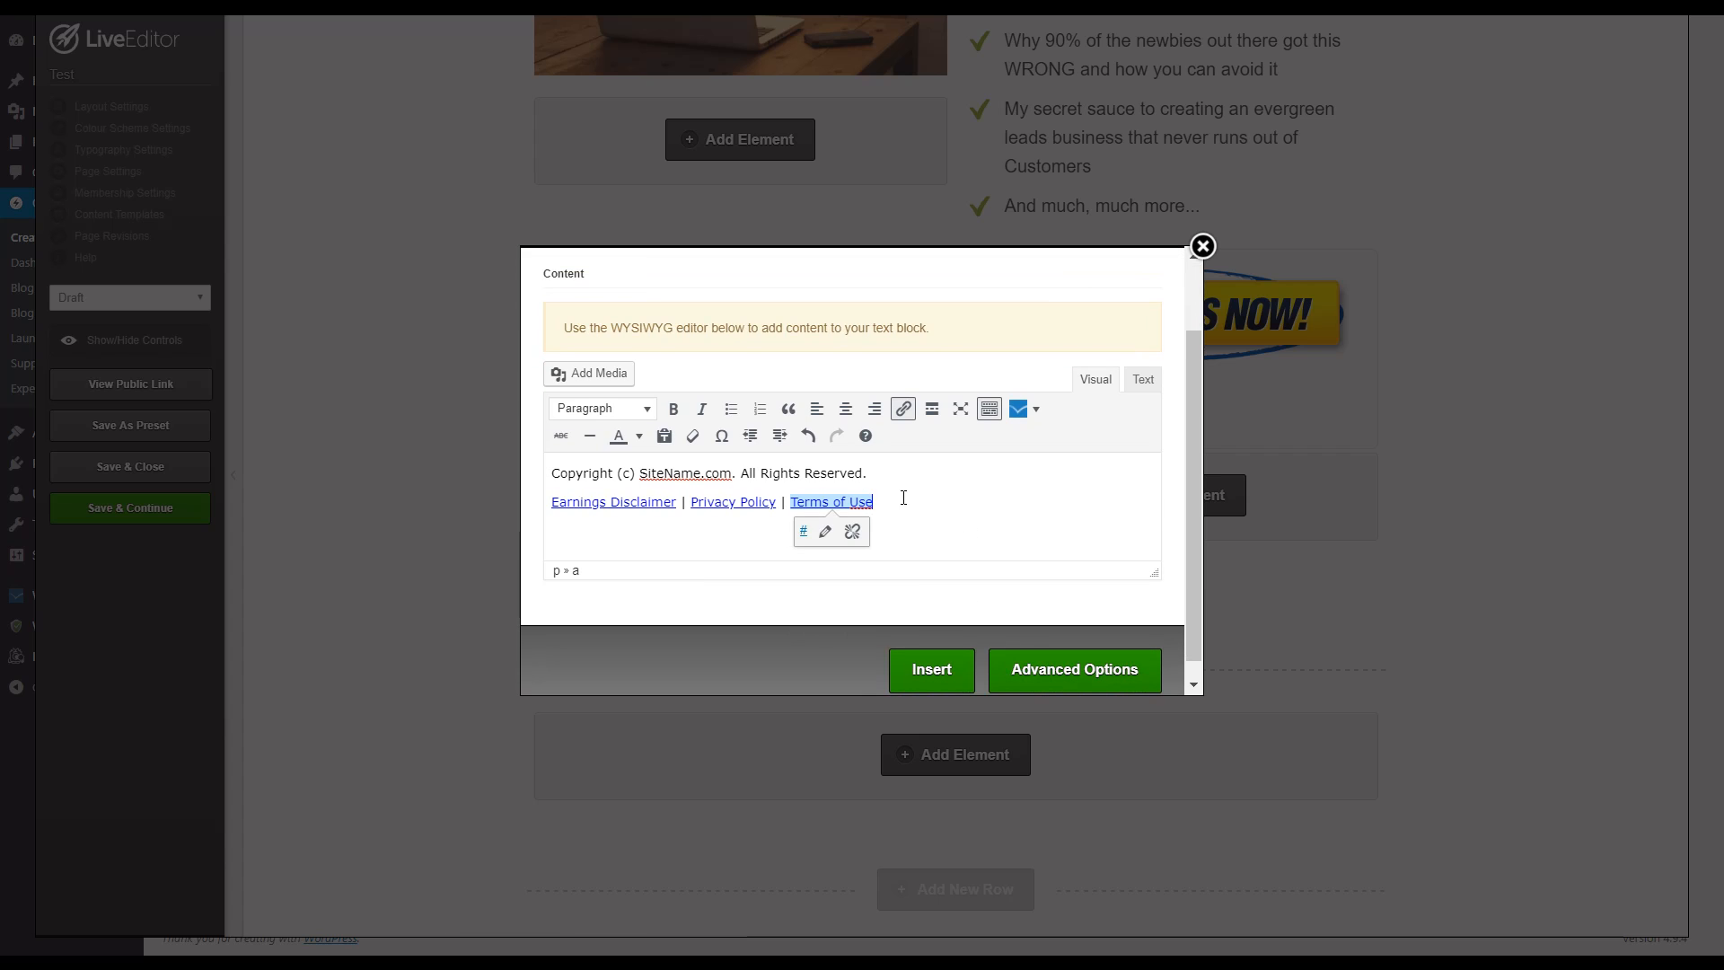
pyautogui.moveTo(901, 497); pyautogui.dragTo(485, 443)
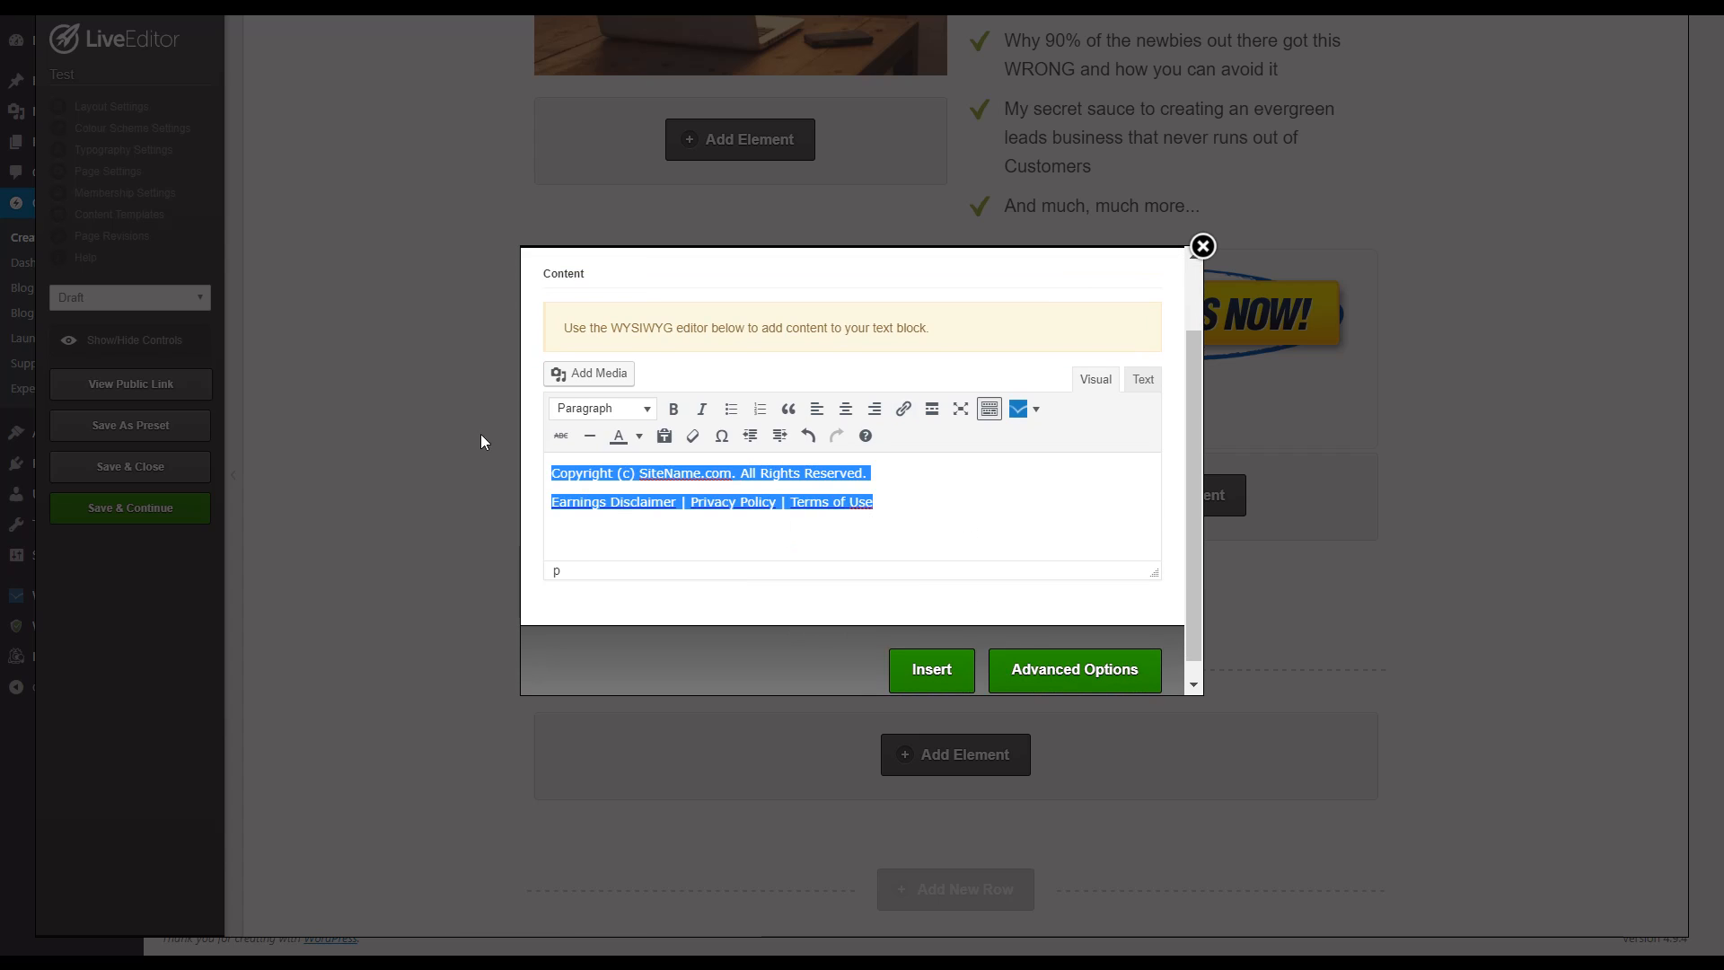
pyautogui.click(844, 411)
pyautogui.click(1035, 557)
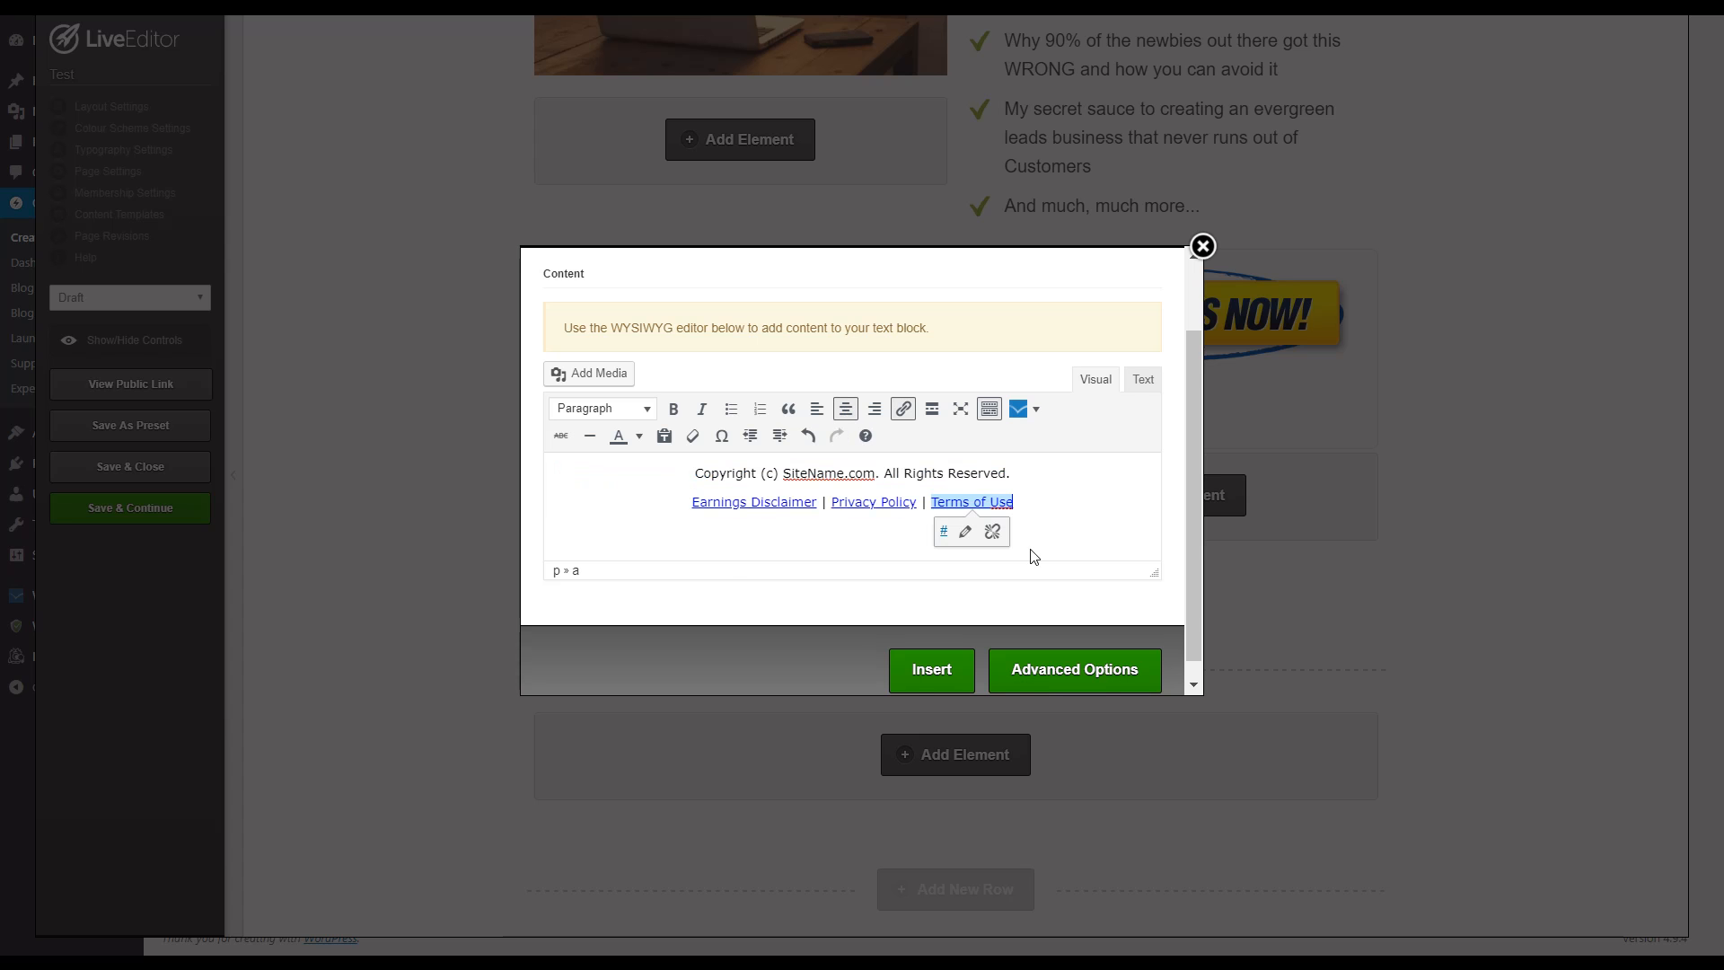
pyautogui.click(950, 670)
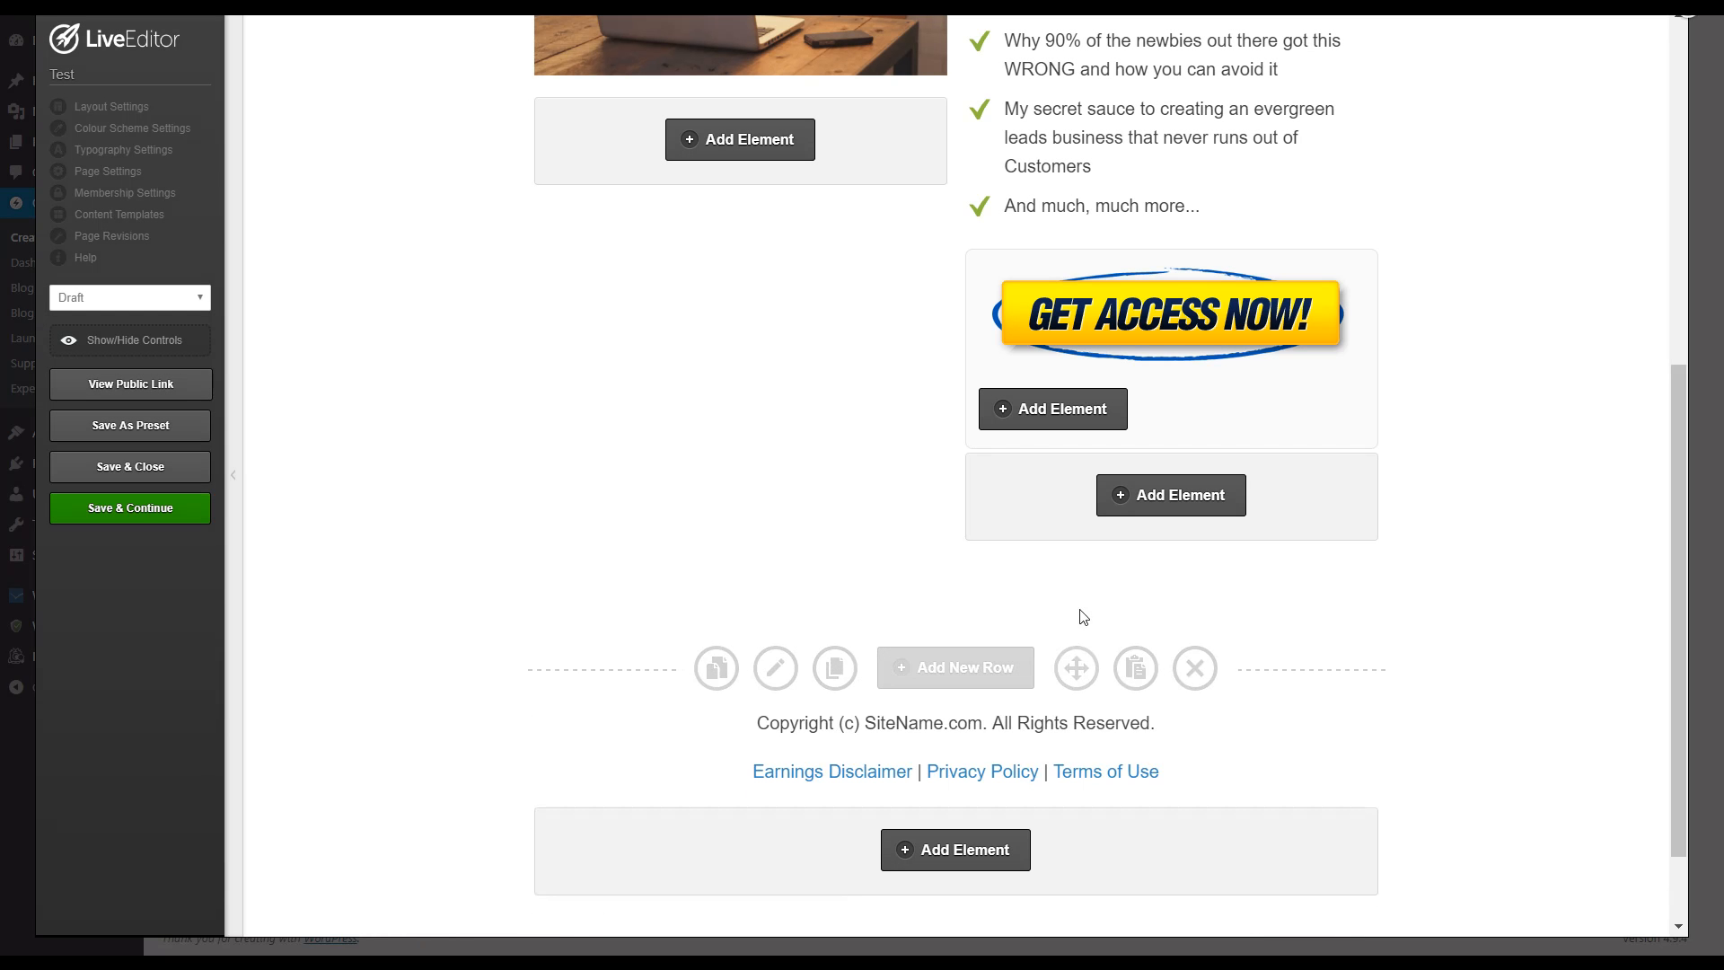
# Step: Save the page while staying in the editor and view its public version
pyautogui.click(131, 510)
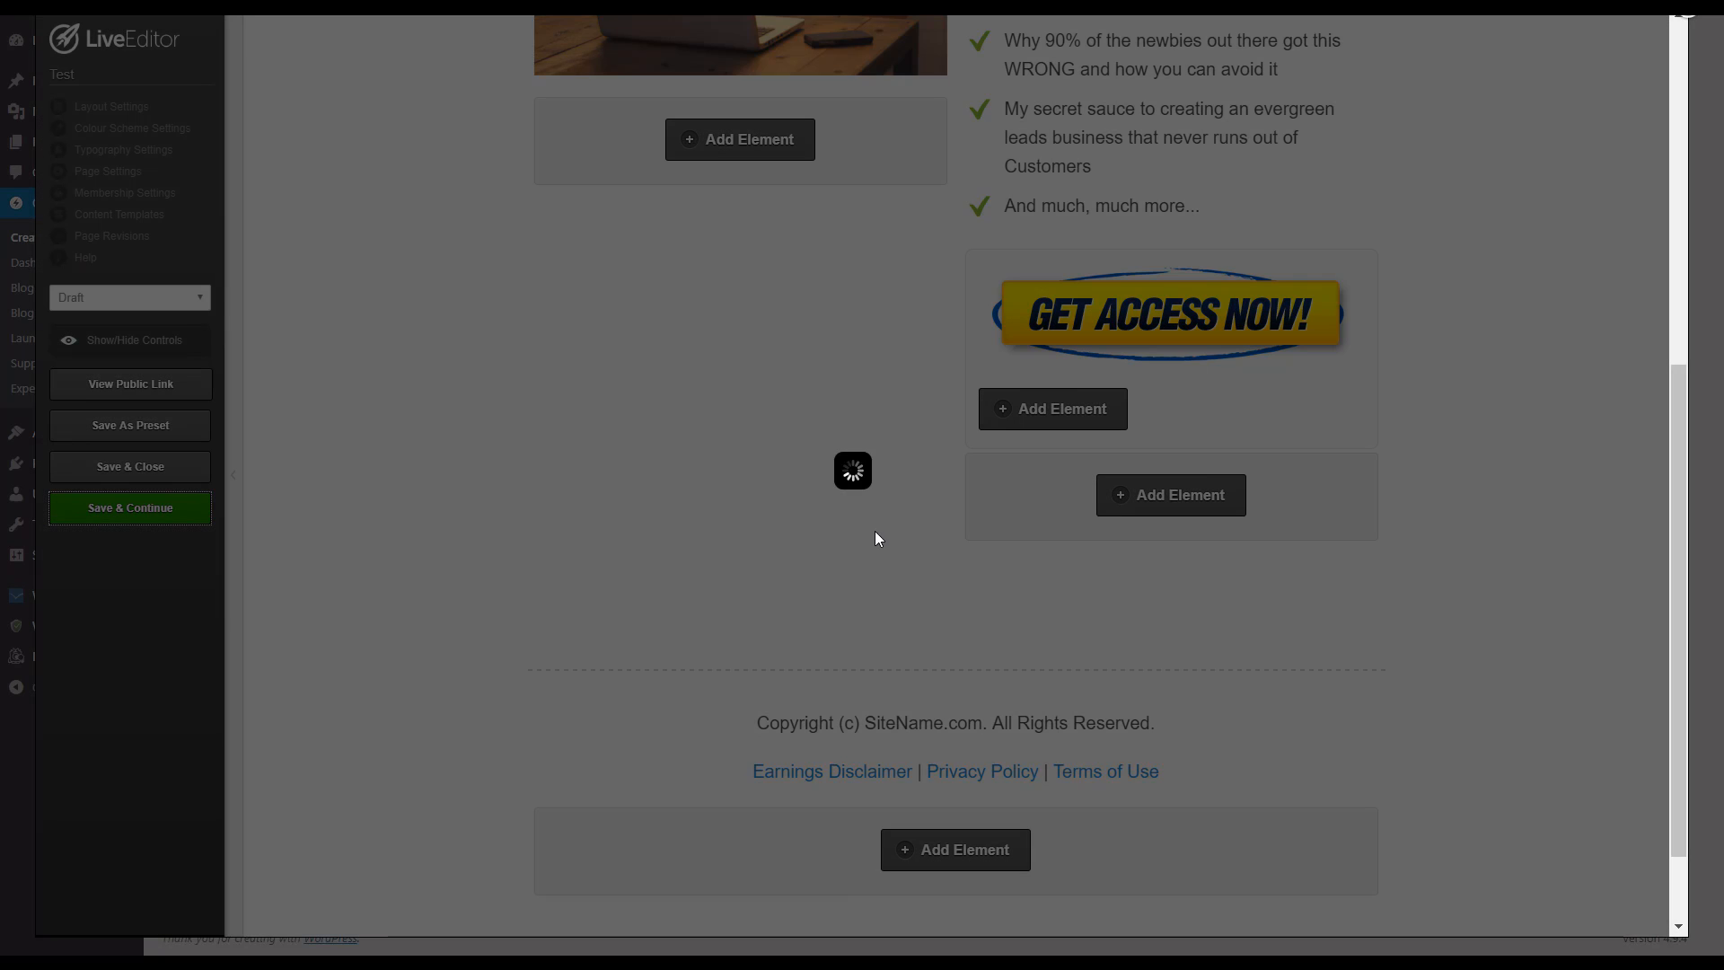
pyautogui.press('Return')
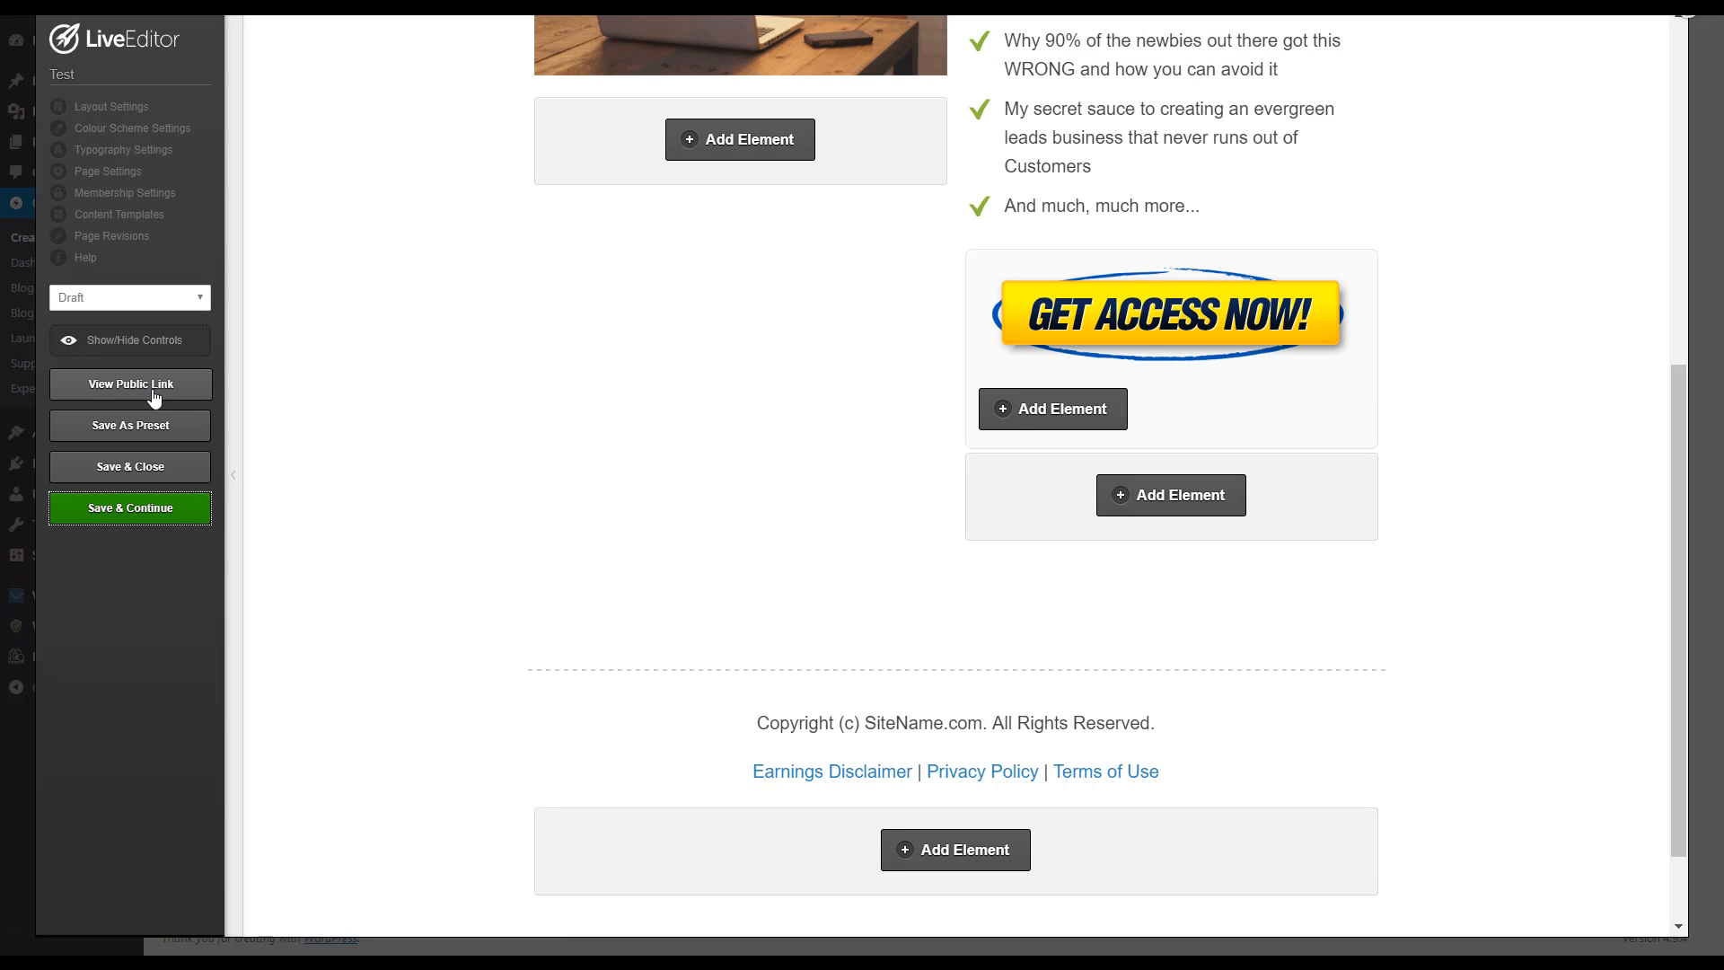
pyautogui.click(153, 386)
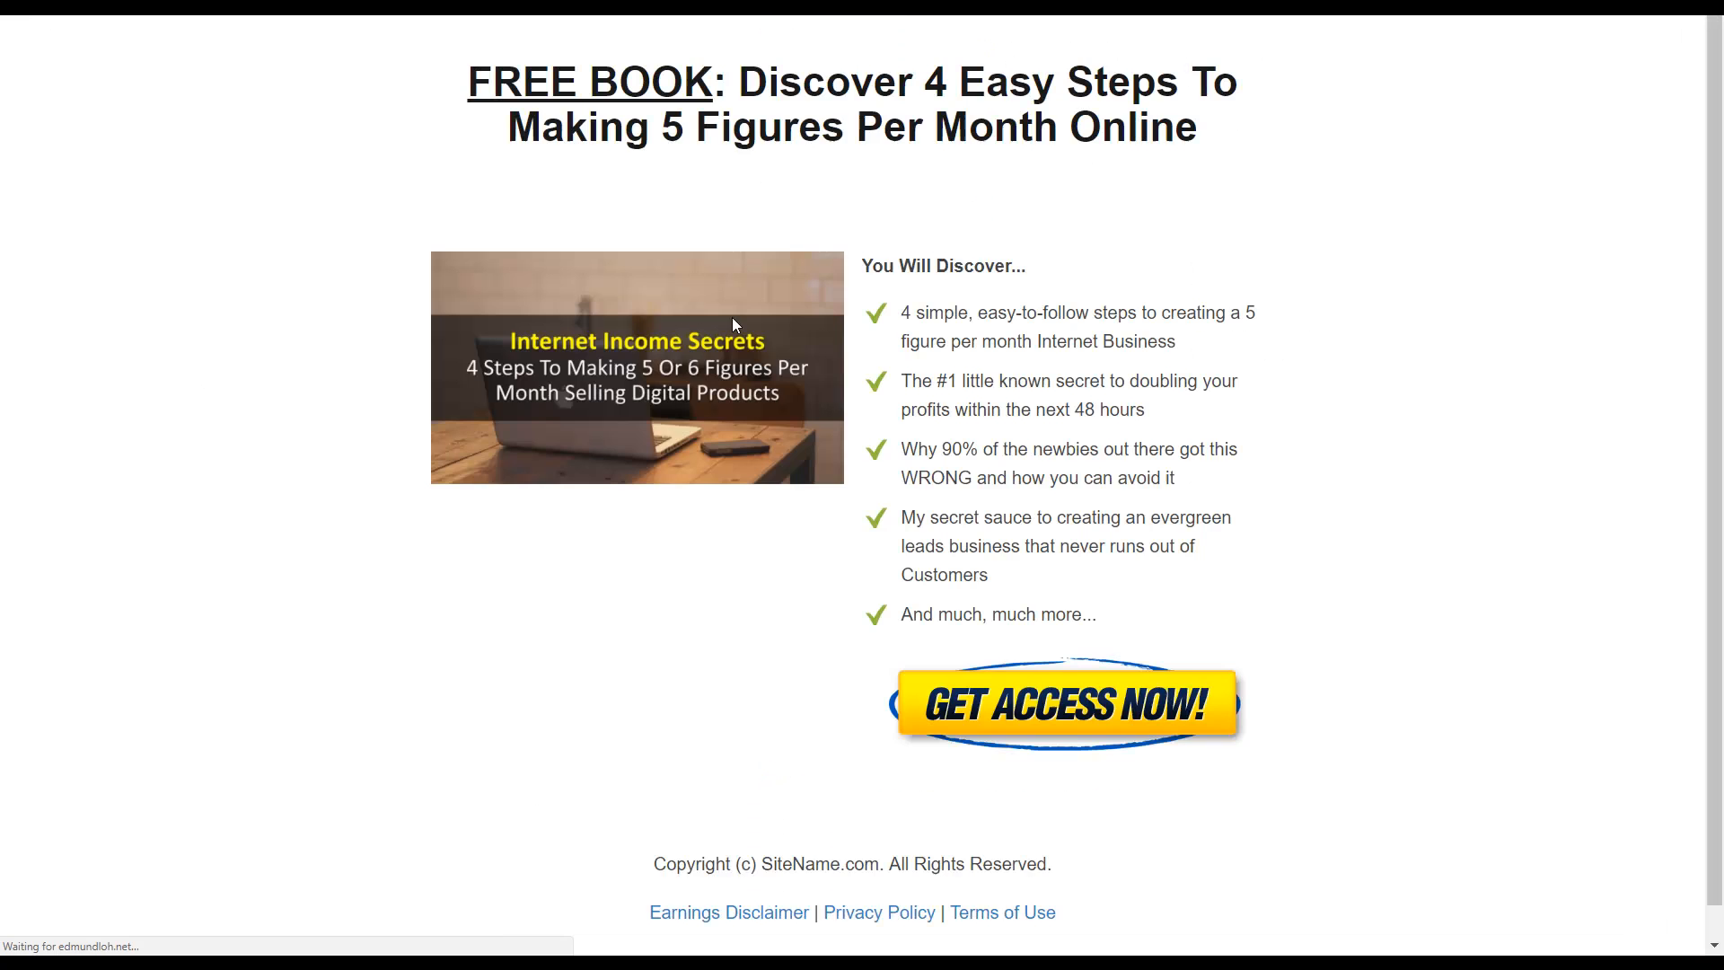